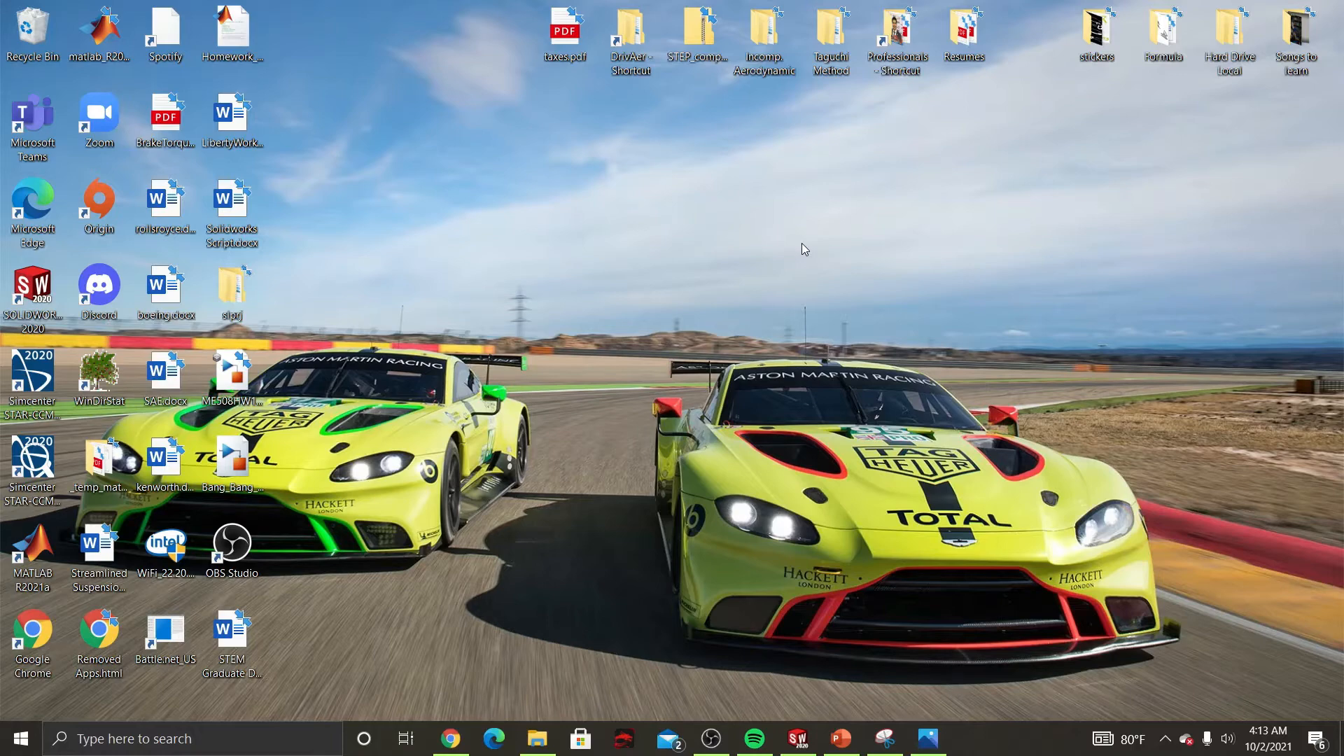
Step: Switch to Chrome, search YouTube for "sly 2 paris" and play the "Paris Rooftops - Sly 2 Band of Thieves Extended Music" video
left_click(444, 736)
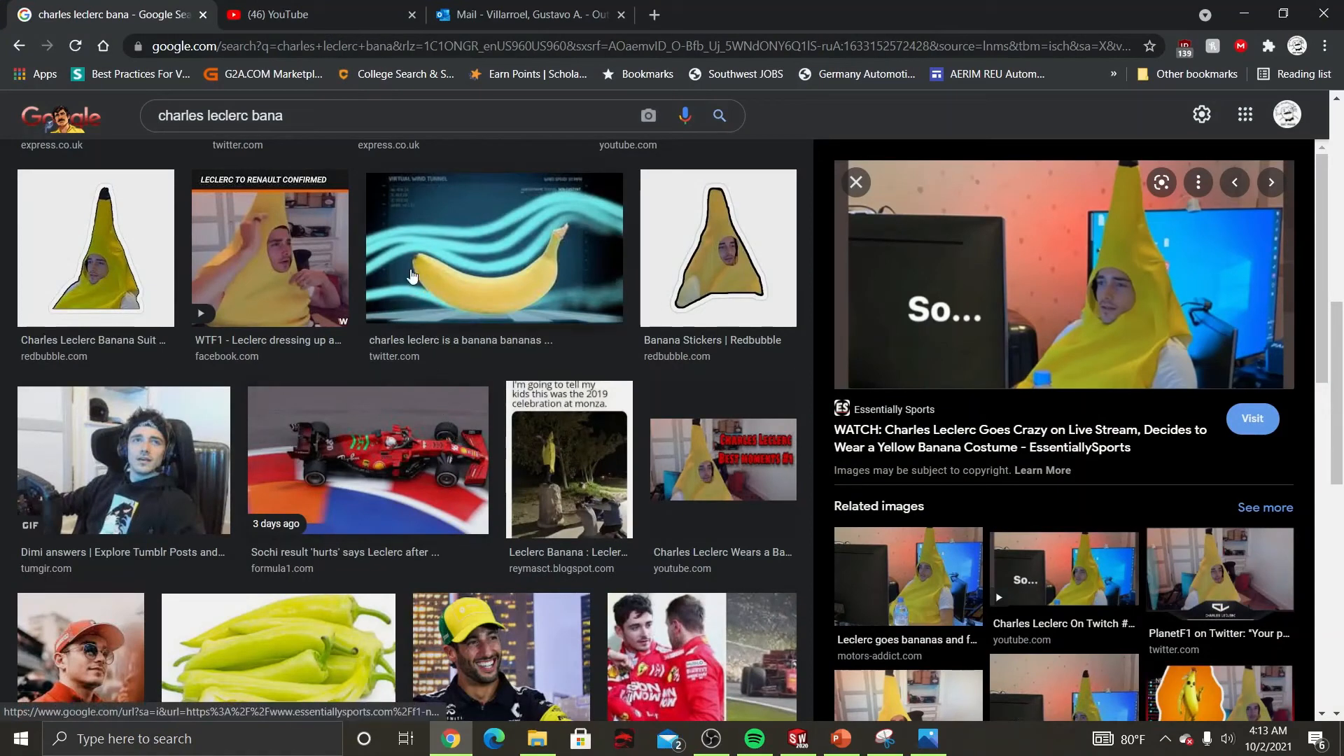
left_click(350, 19)
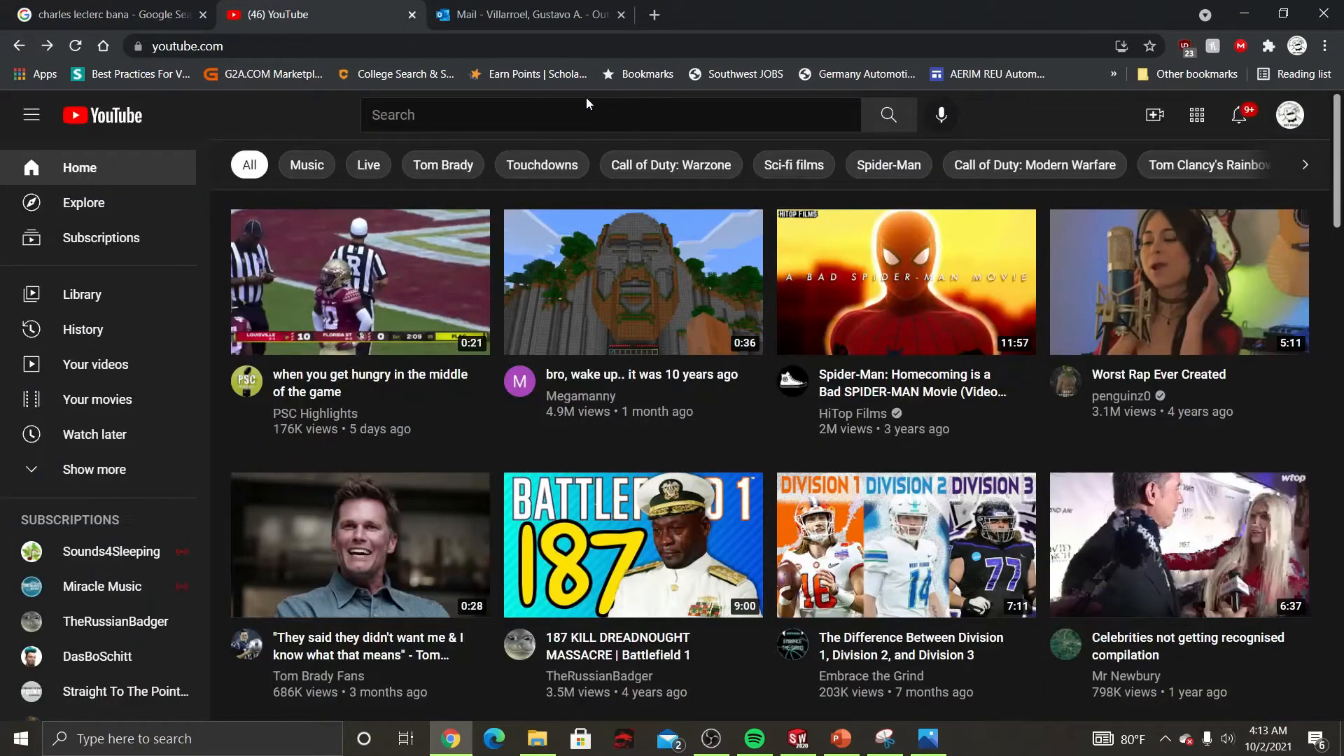
left_click(515, 117)
type("sly")
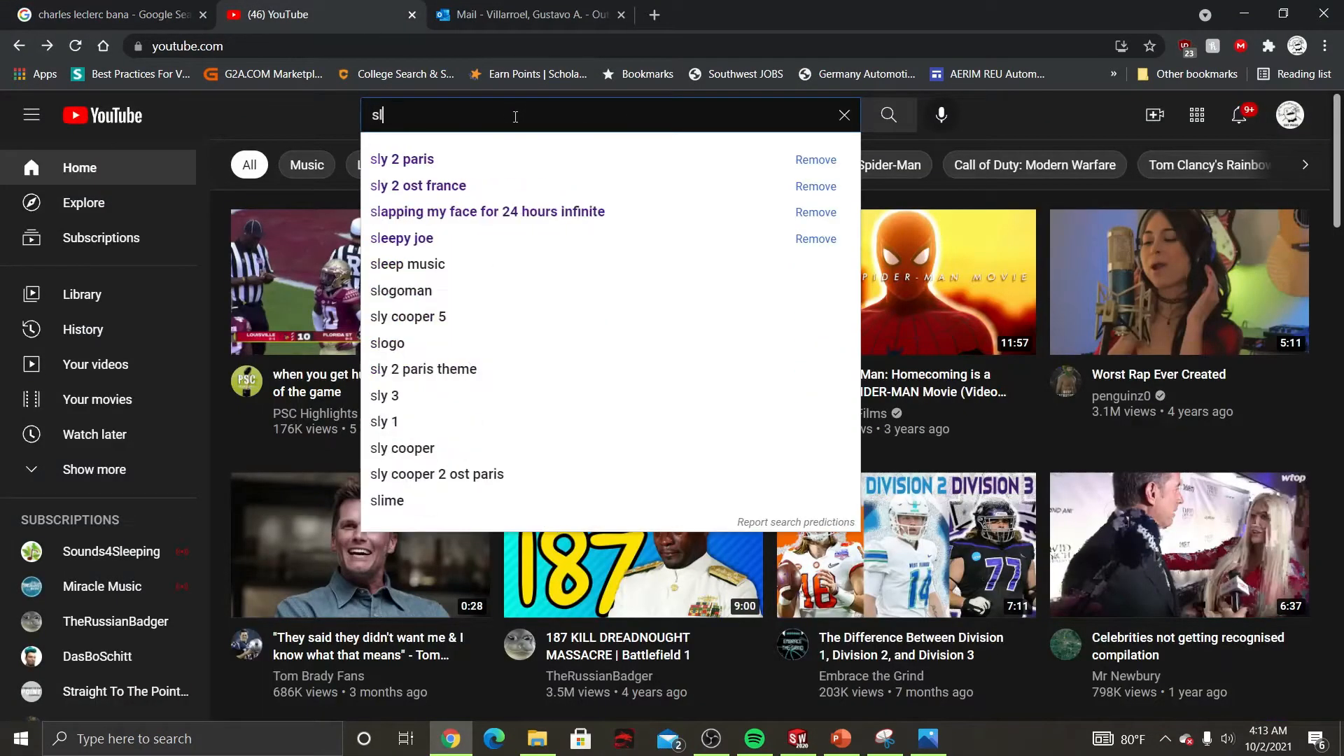
left_click(492, 151)
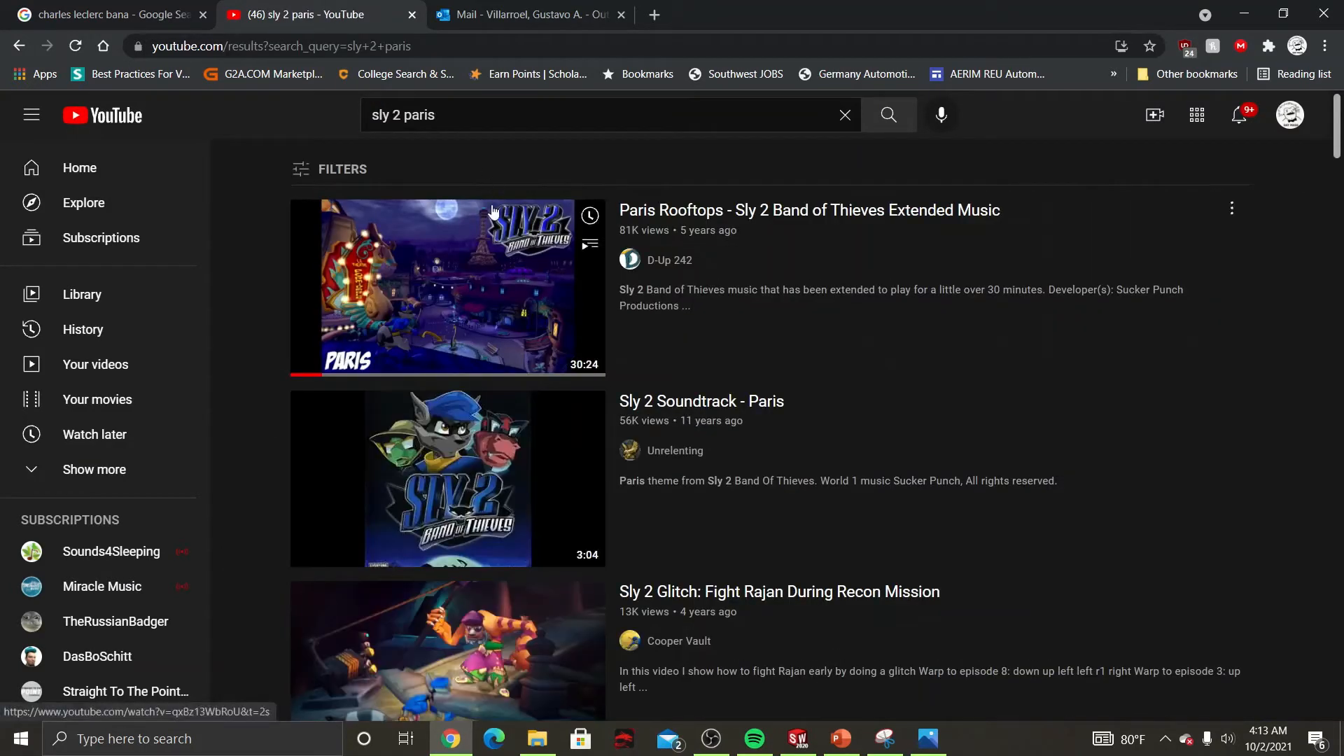
left_click(453, 240)
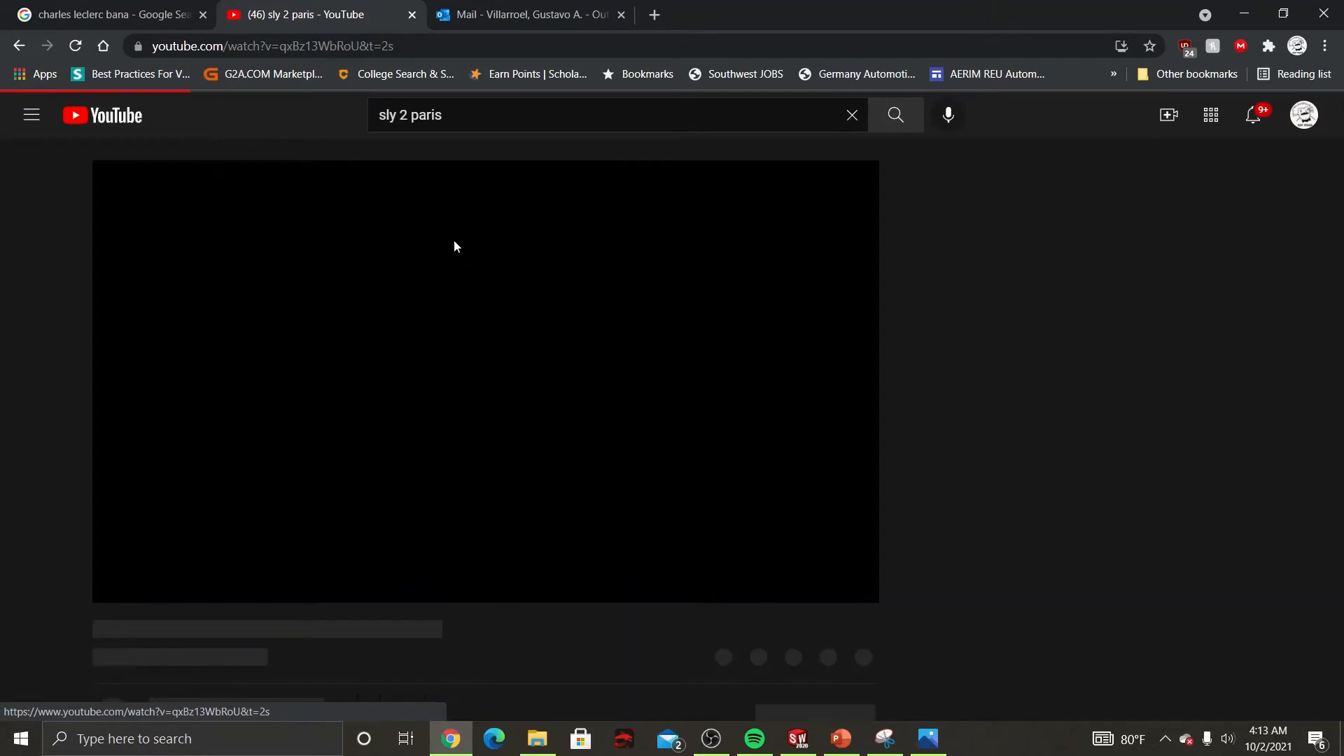
left_click(98, 565)
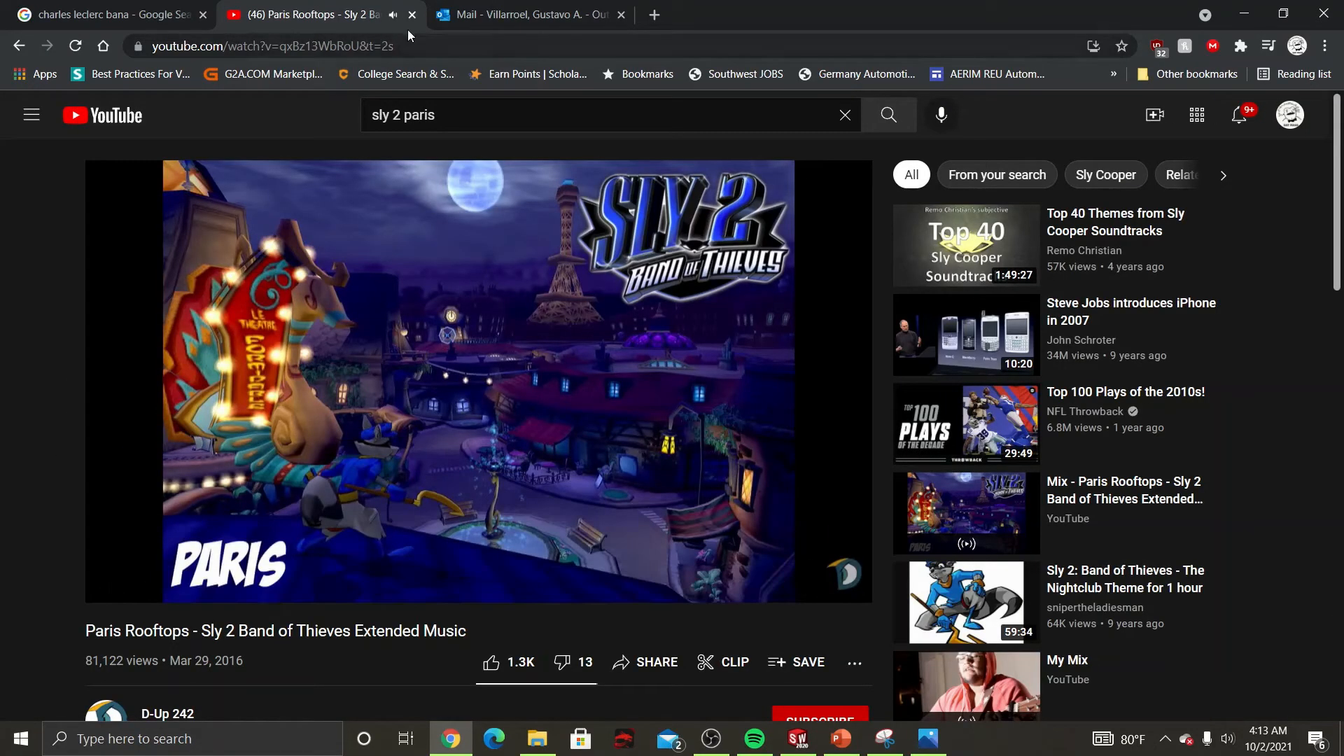
Step: Search Google for "wake refinement" plus two authors' surnames and open the PDF of the ASME article on optimizing jets for ground vehicles
left_click(656, 15)
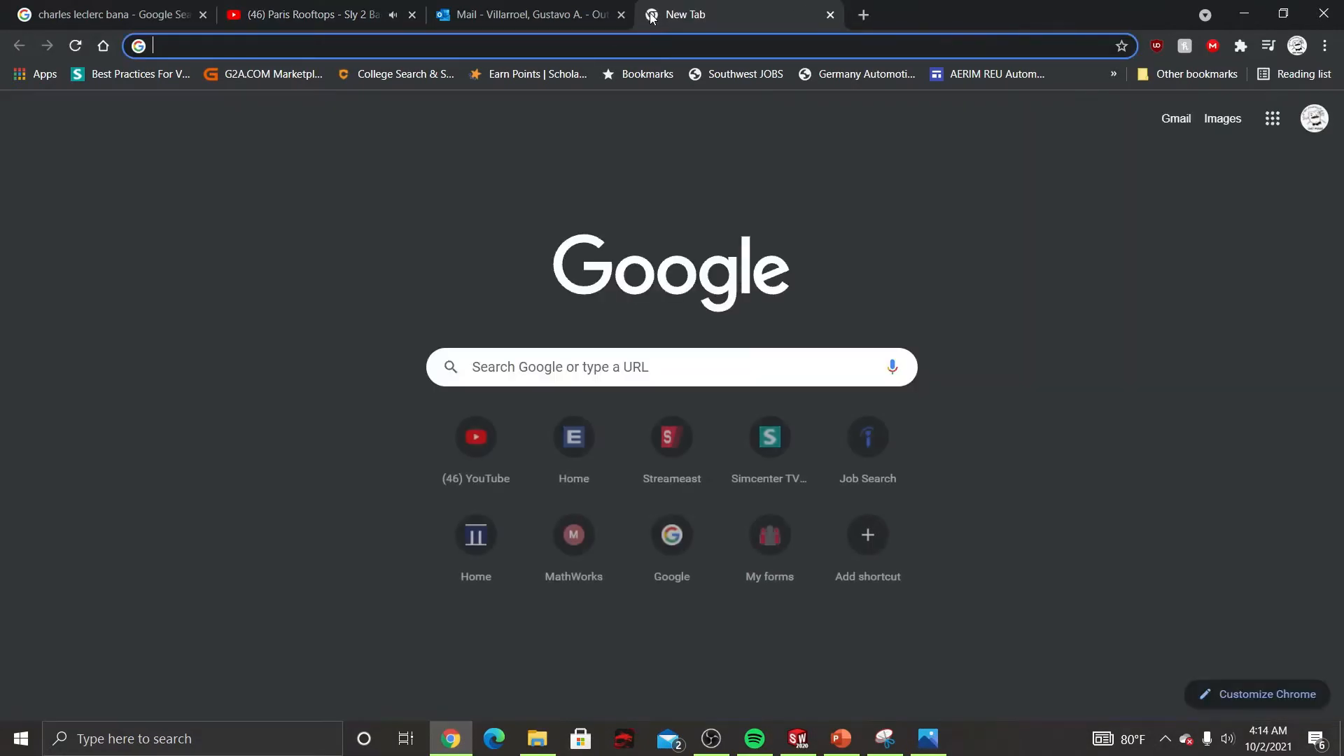
type("wake refinement boetcher divo")
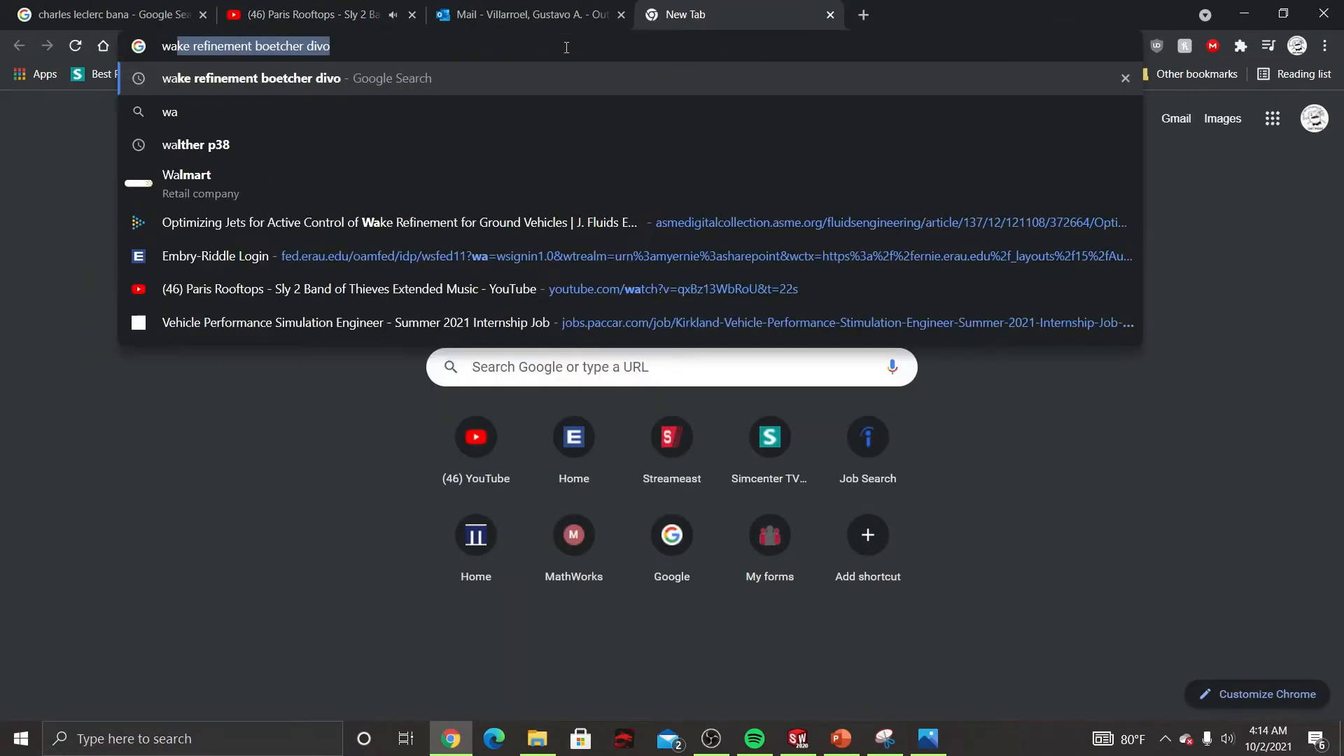
key("Return")
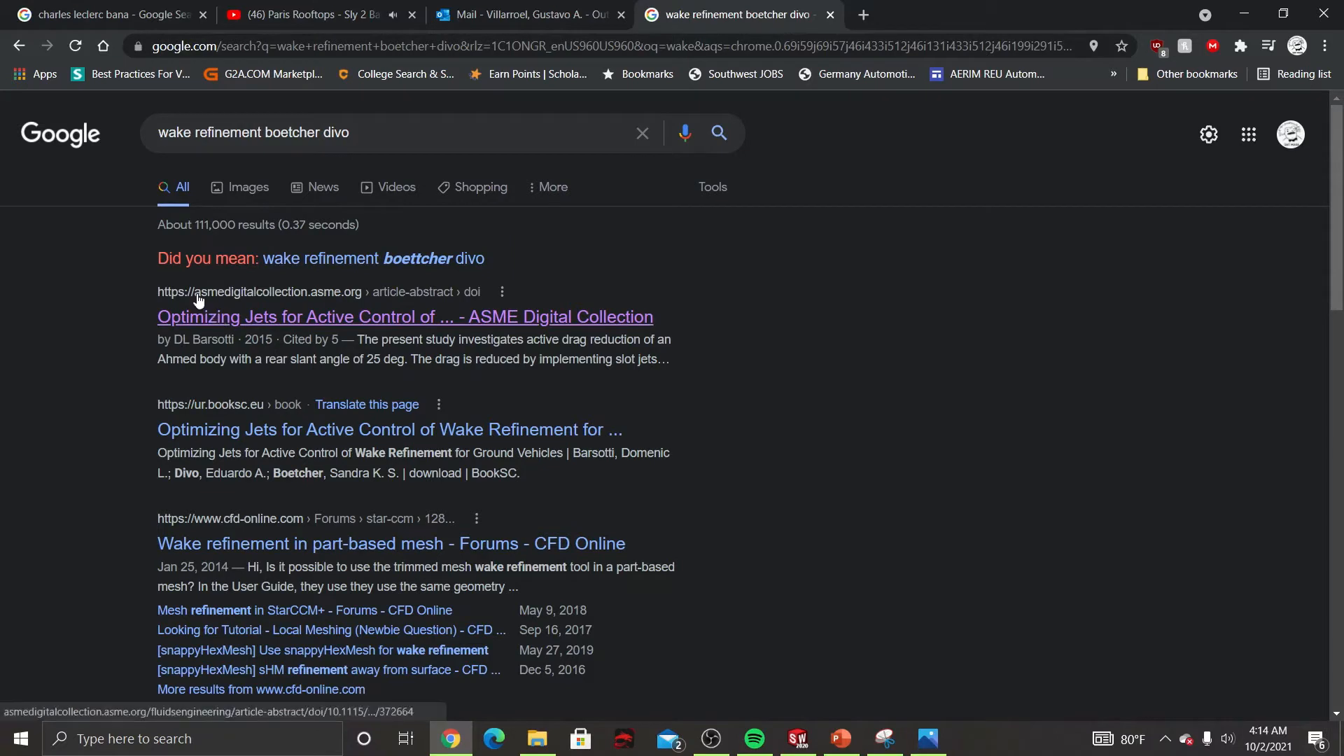
left_click(244, 322)
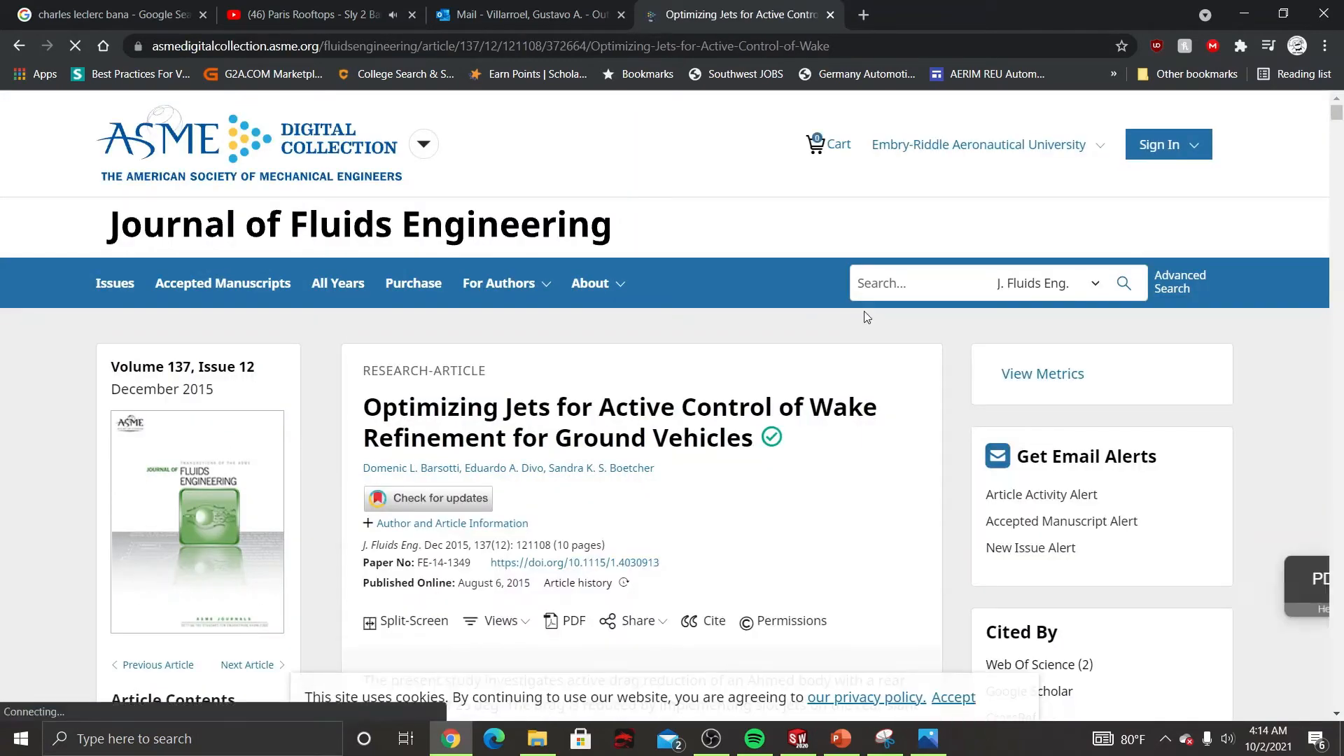
left_click(1296, 577)
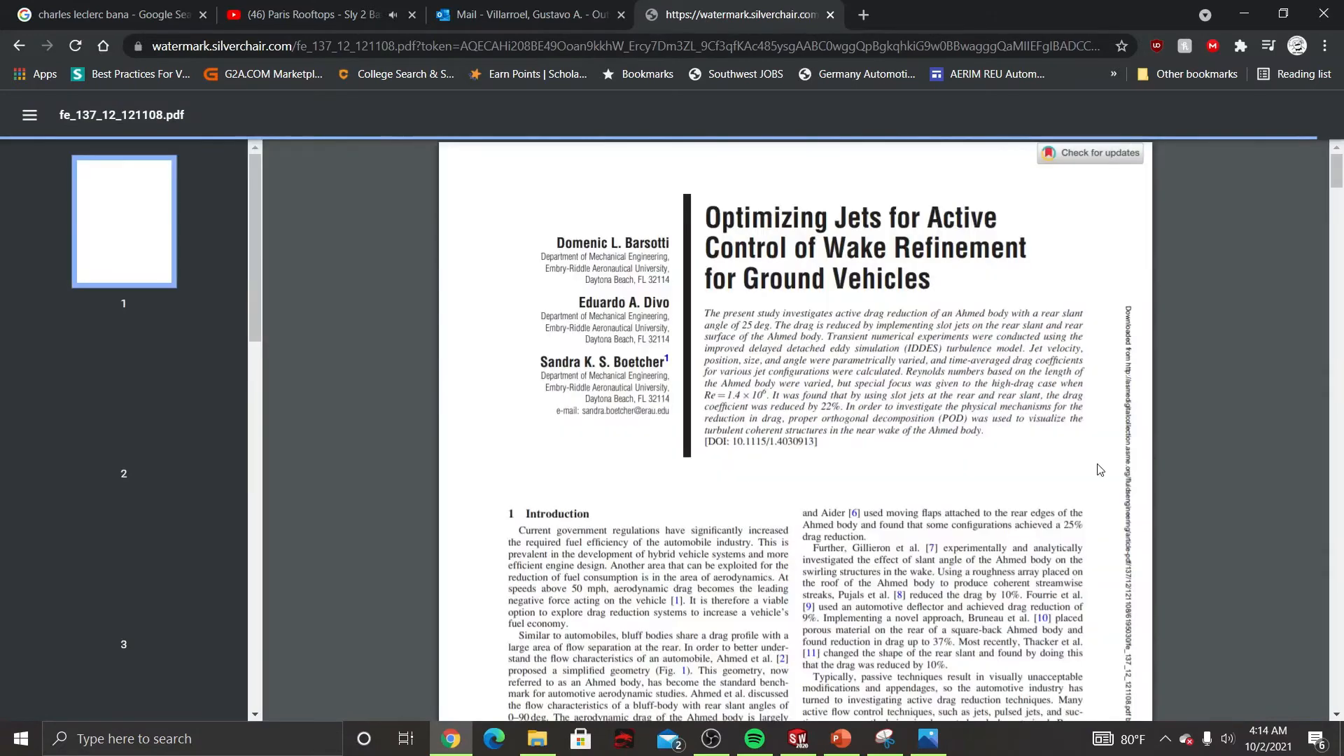
Step: Capture Fig. 1, the dimensioned Ahmed body drawing on page 2 of the PDF, with the Snipping Tool
left_click(161, 355)
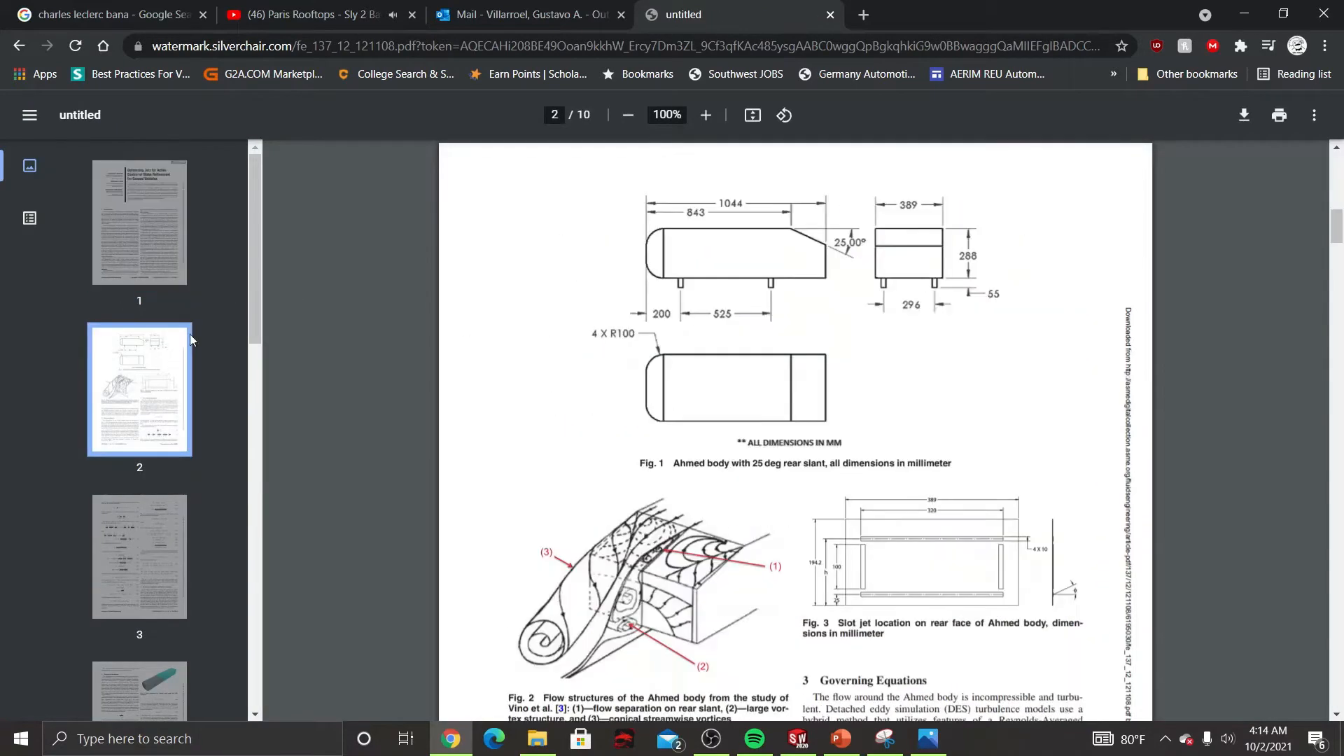
scroll(819, 336, "down", 1)
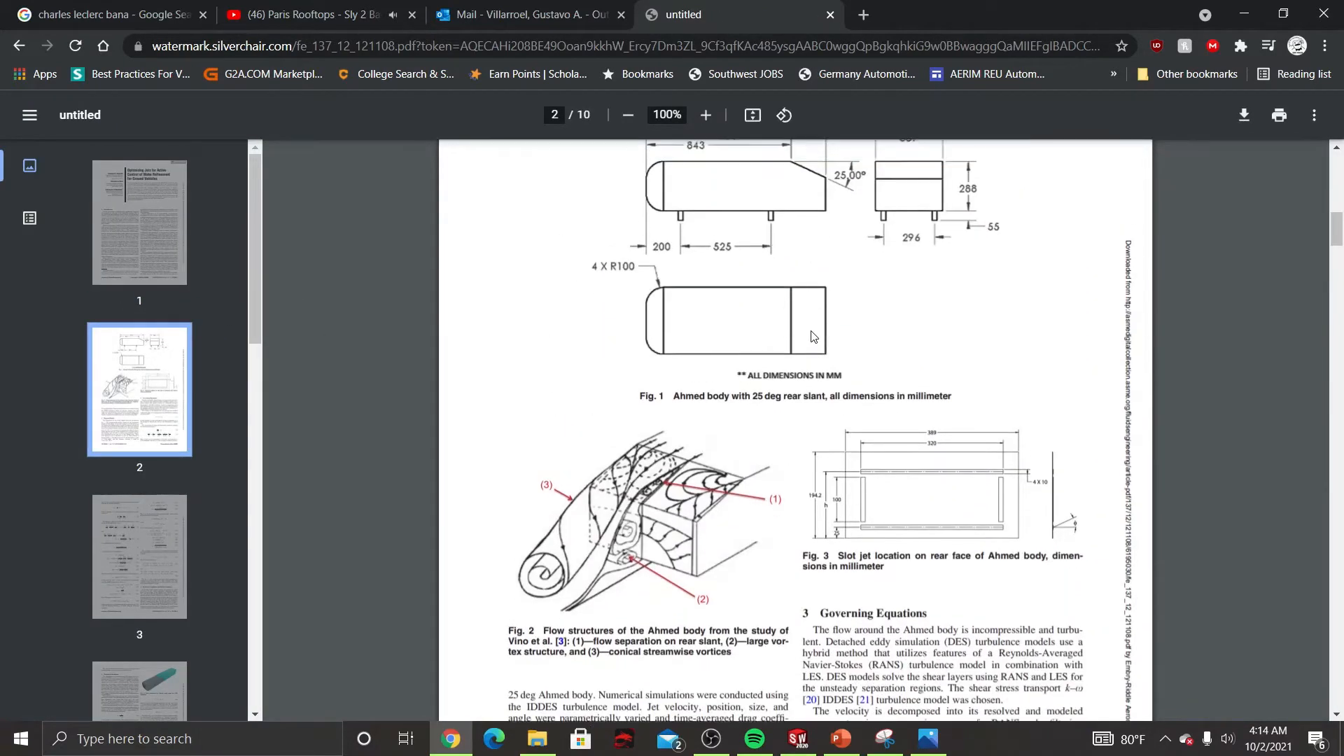
scroll(875, 434, "up", 1)
left_click(885, 738)
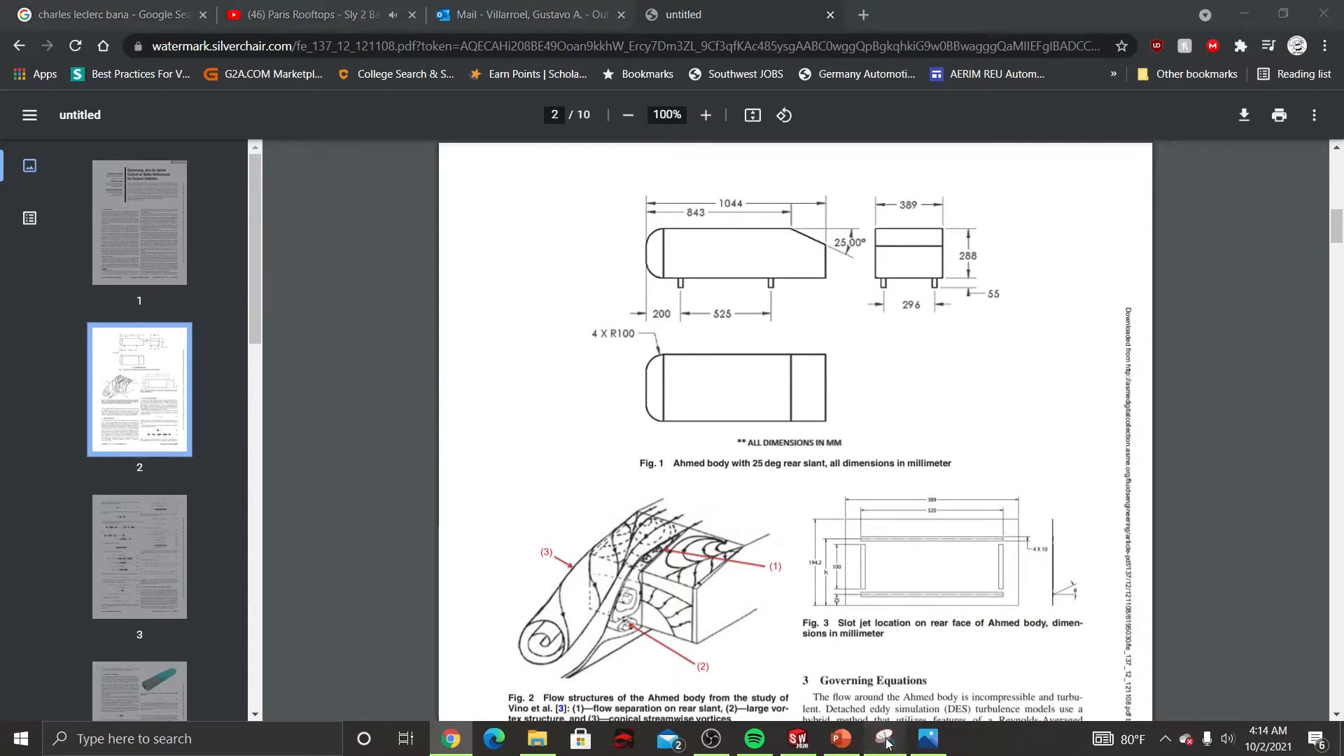
left_click(907, 325)
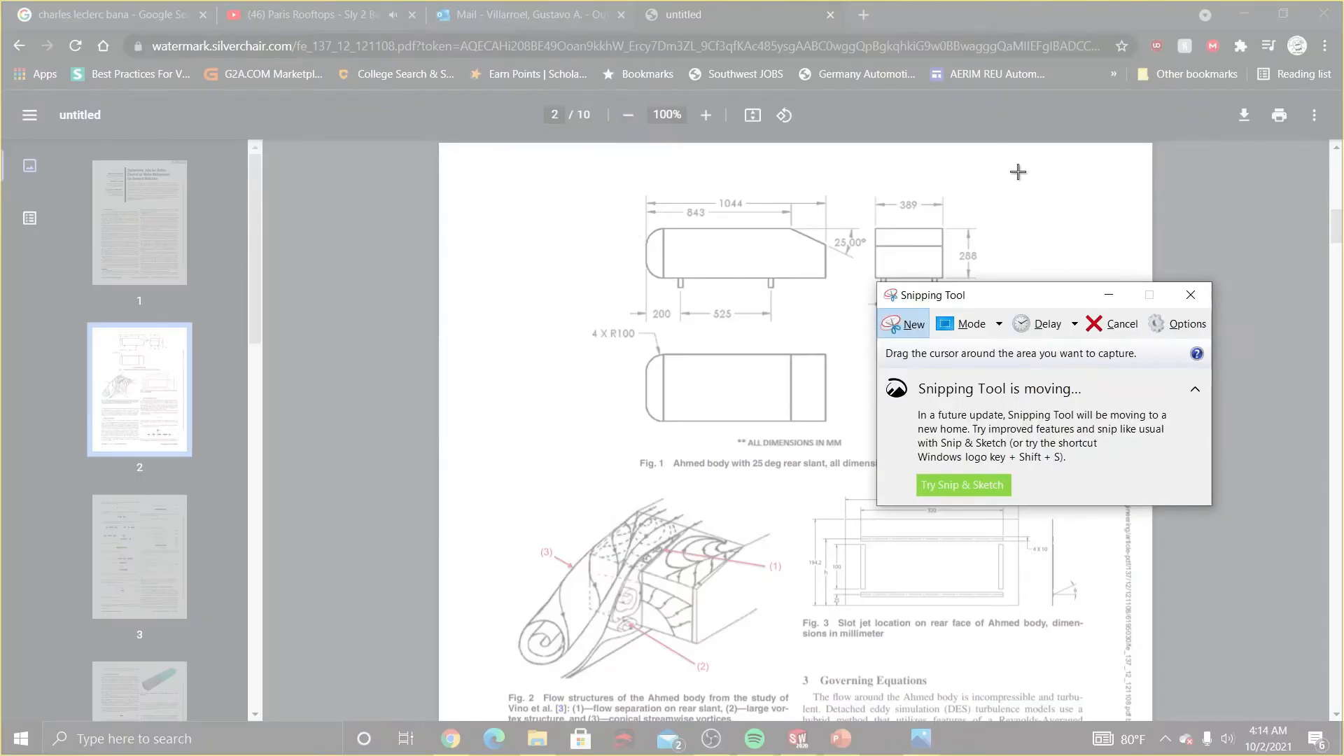
left_click_drag(1018, 172, 578, 472)
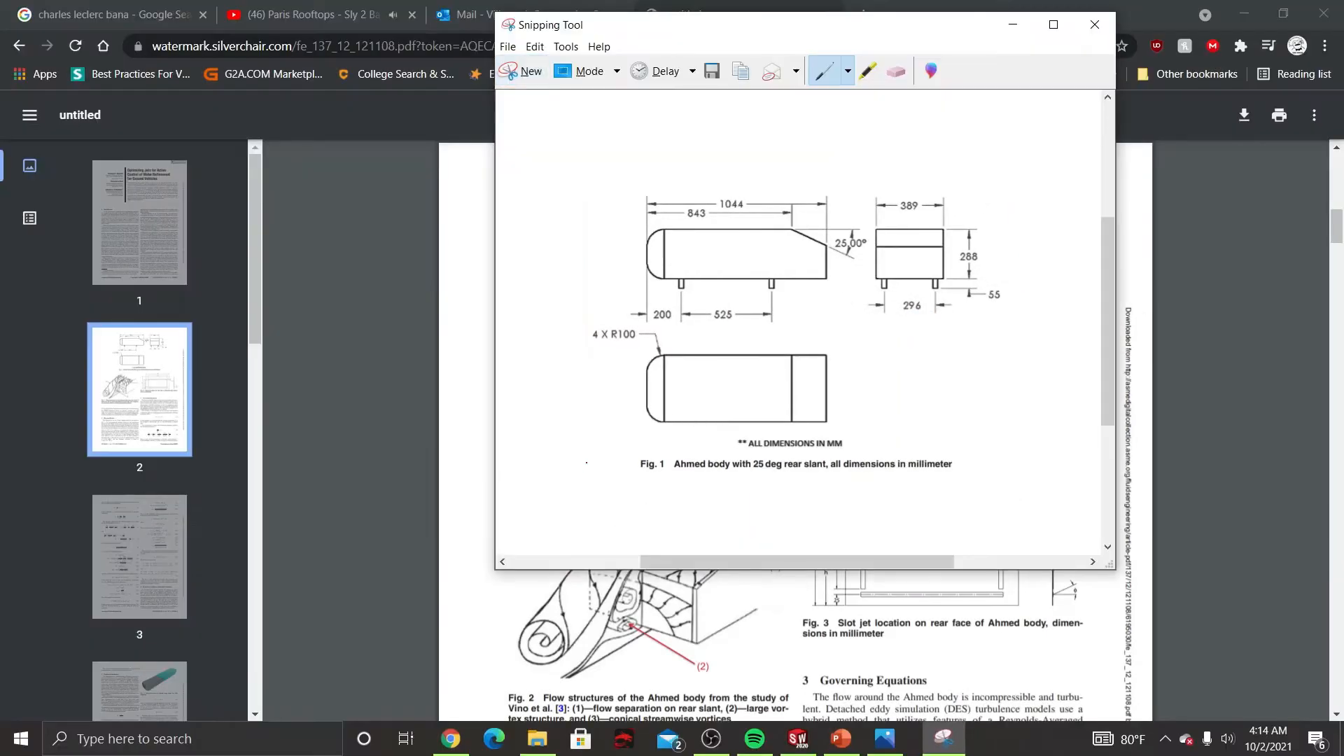
Step: Underline the "MM" units note in red on the snip and draw a red ground line beneath the legs of the side view
left_click_drag(891, 33, 396, 27)
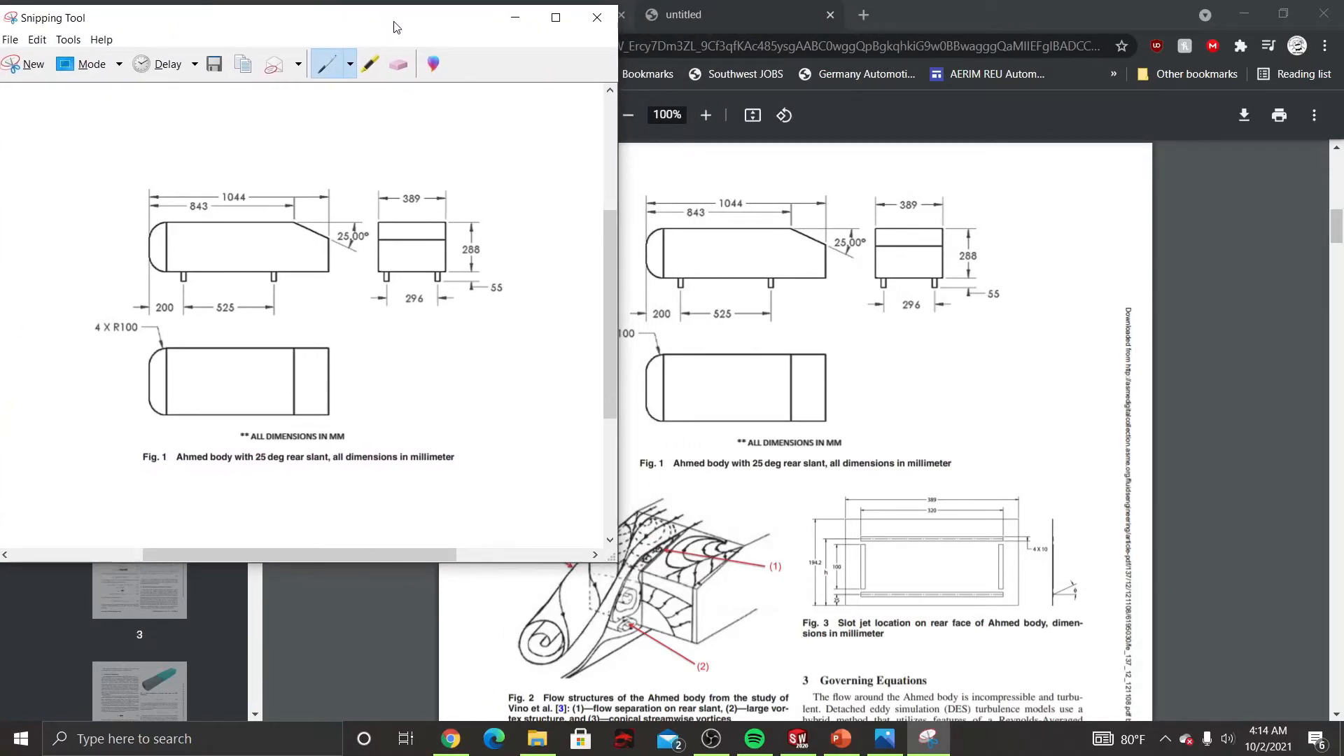
left_click_drag(331, 21, 266, 22)
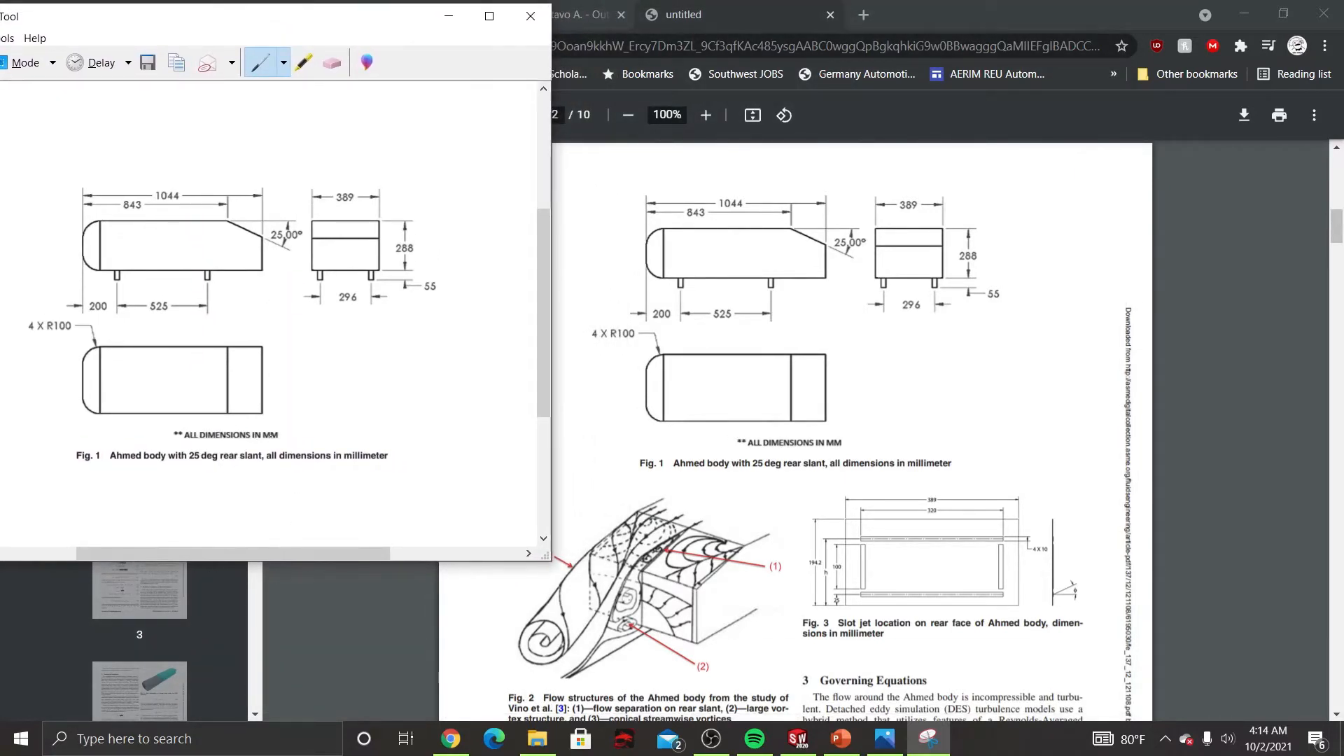
left_click_drag(266, 438, 279, 439)
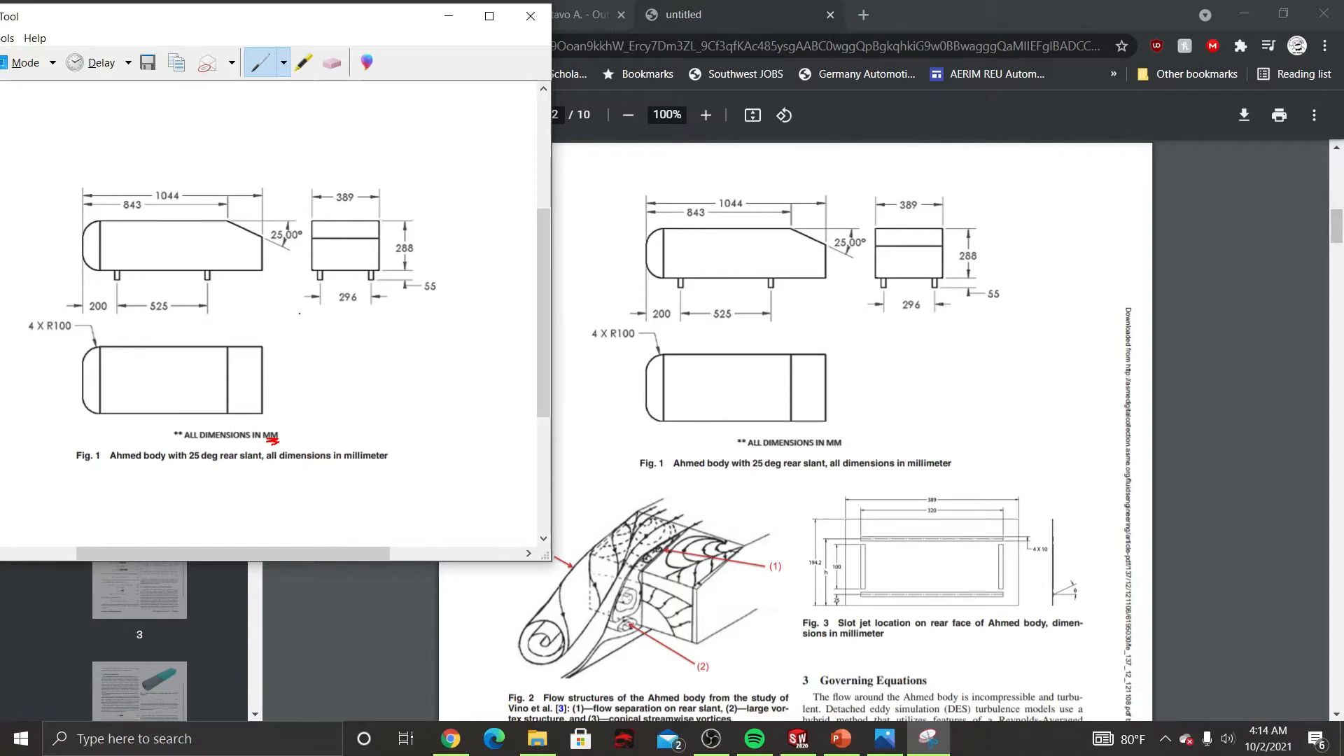
left_click_drag(258, 25, 440, 40)
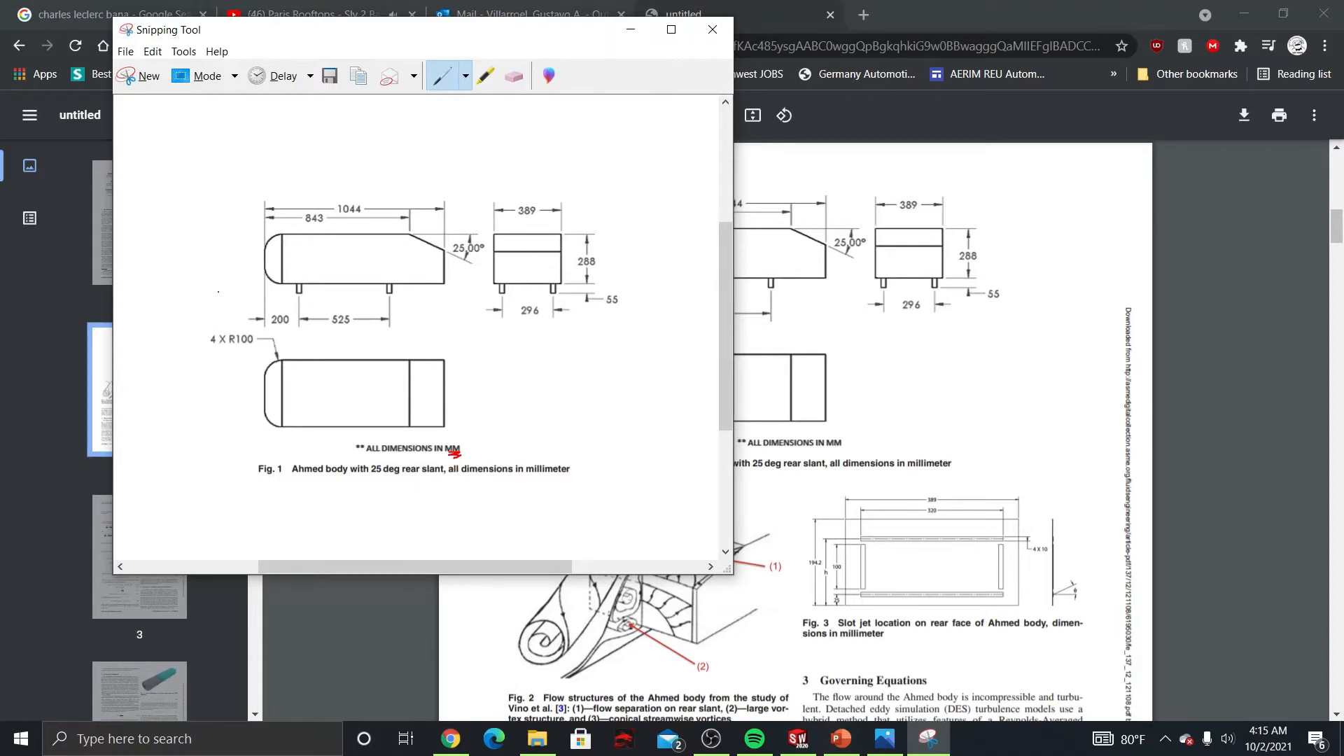
left_click_drag(163, 293, 523, 291)
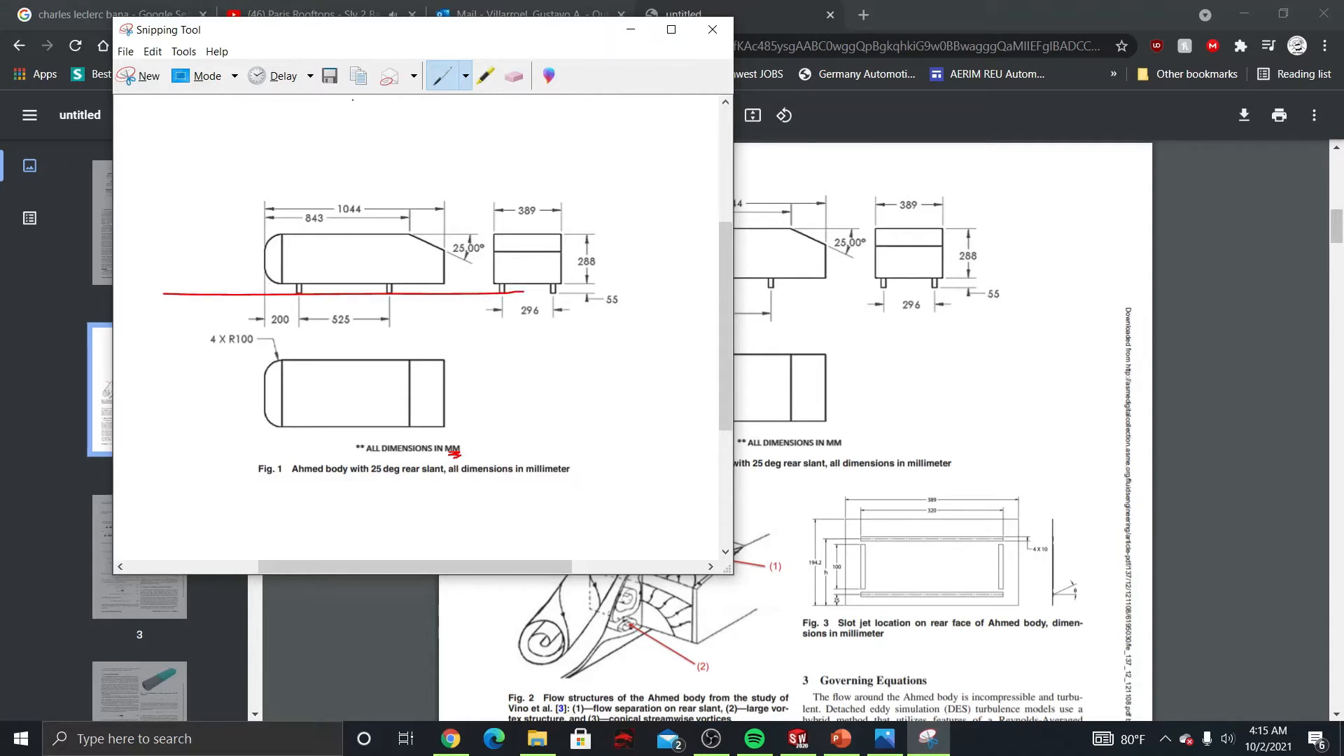
Step: Mark a blue dot on the red ground line directly below the front end of the Ahmed body
left_click(465, 76)
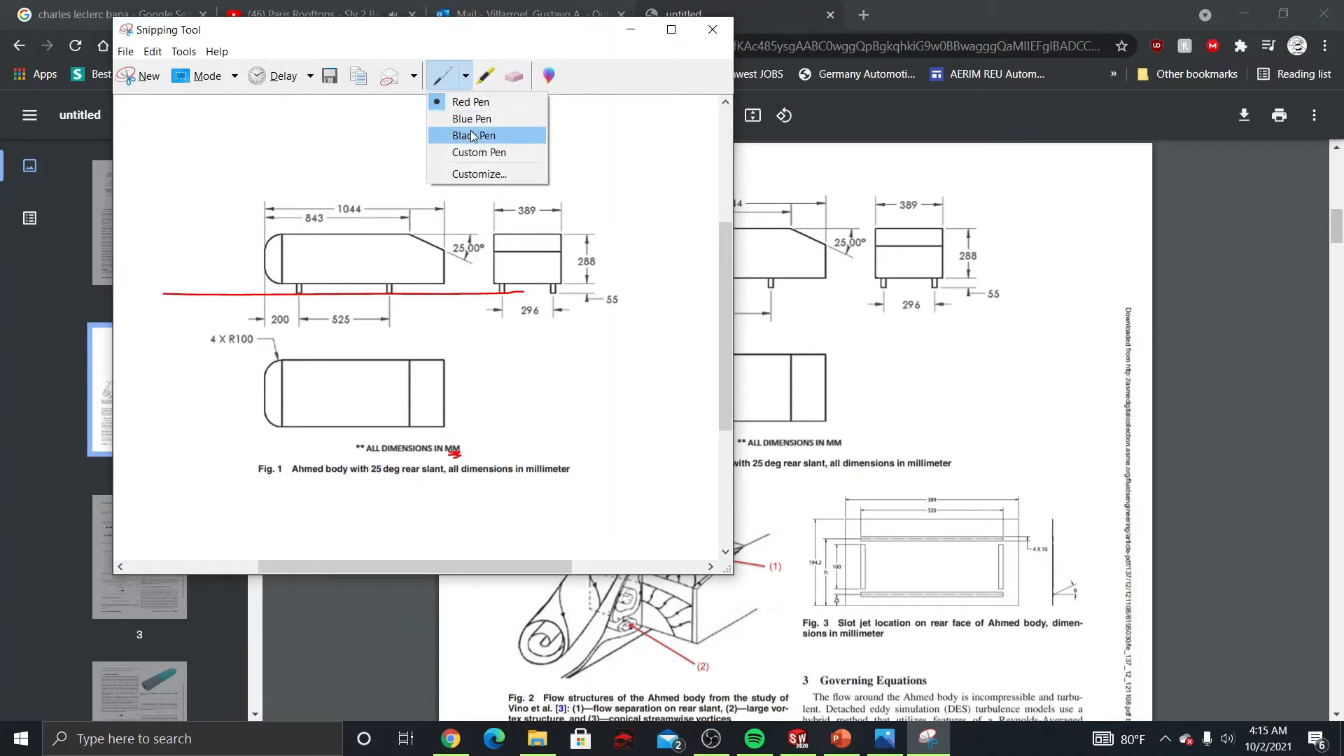
left_click(473, 135)
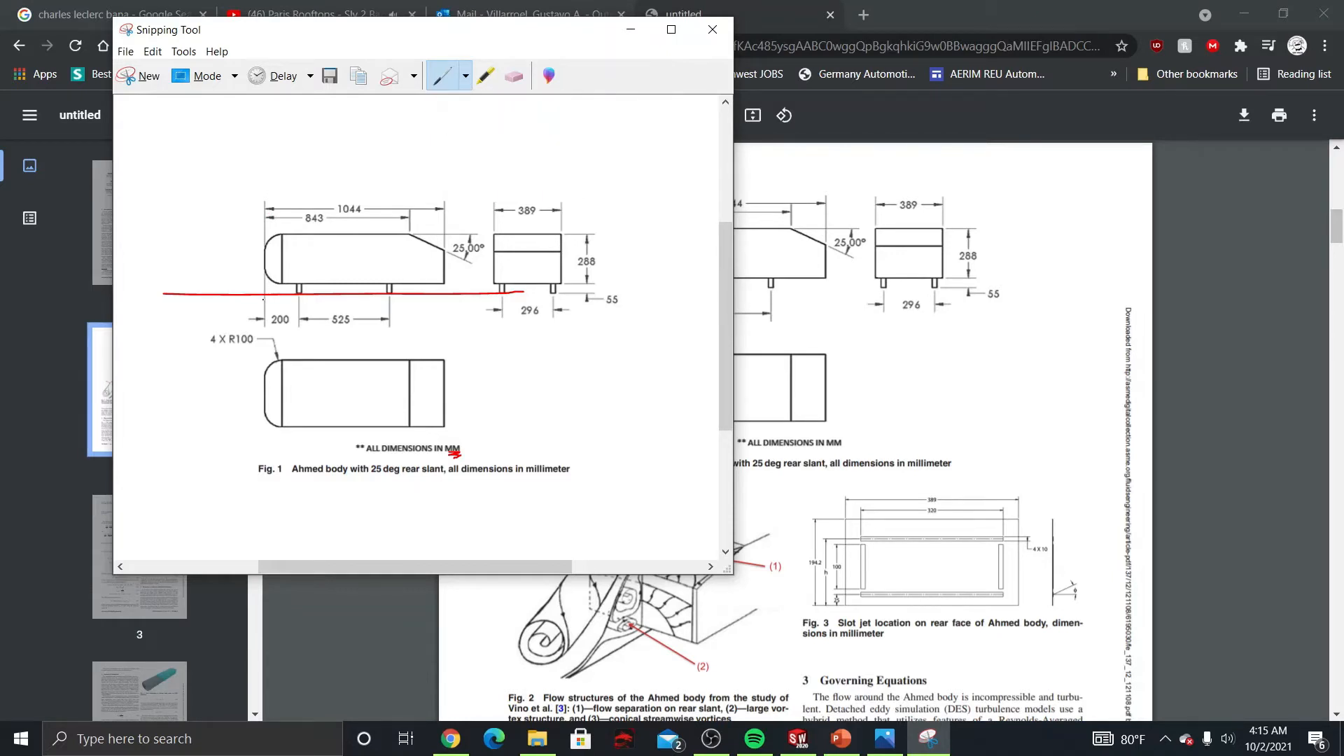
left_click(263, 294)
Step: Draw a black line along the underside of the body in the side view and circle the 55 mm ground clearance dimension
left_click(466, 75)
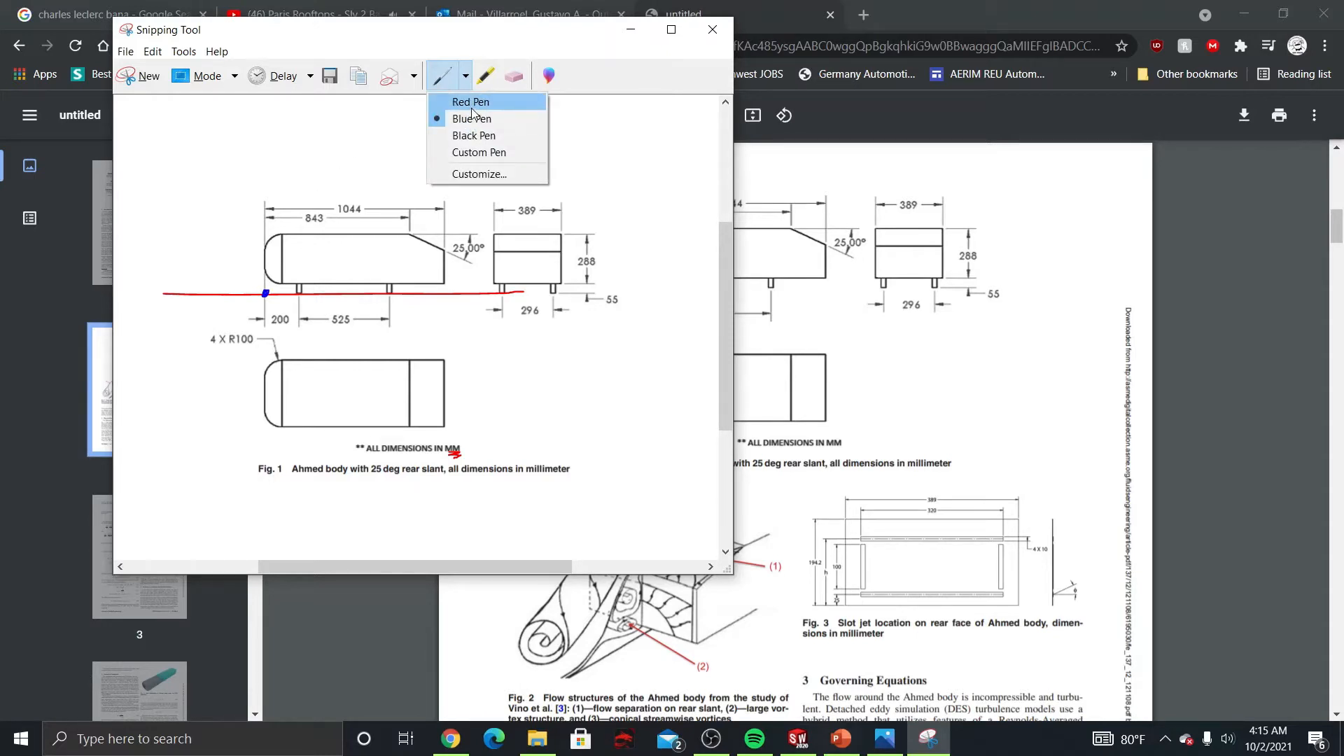
left_click(474, 135)
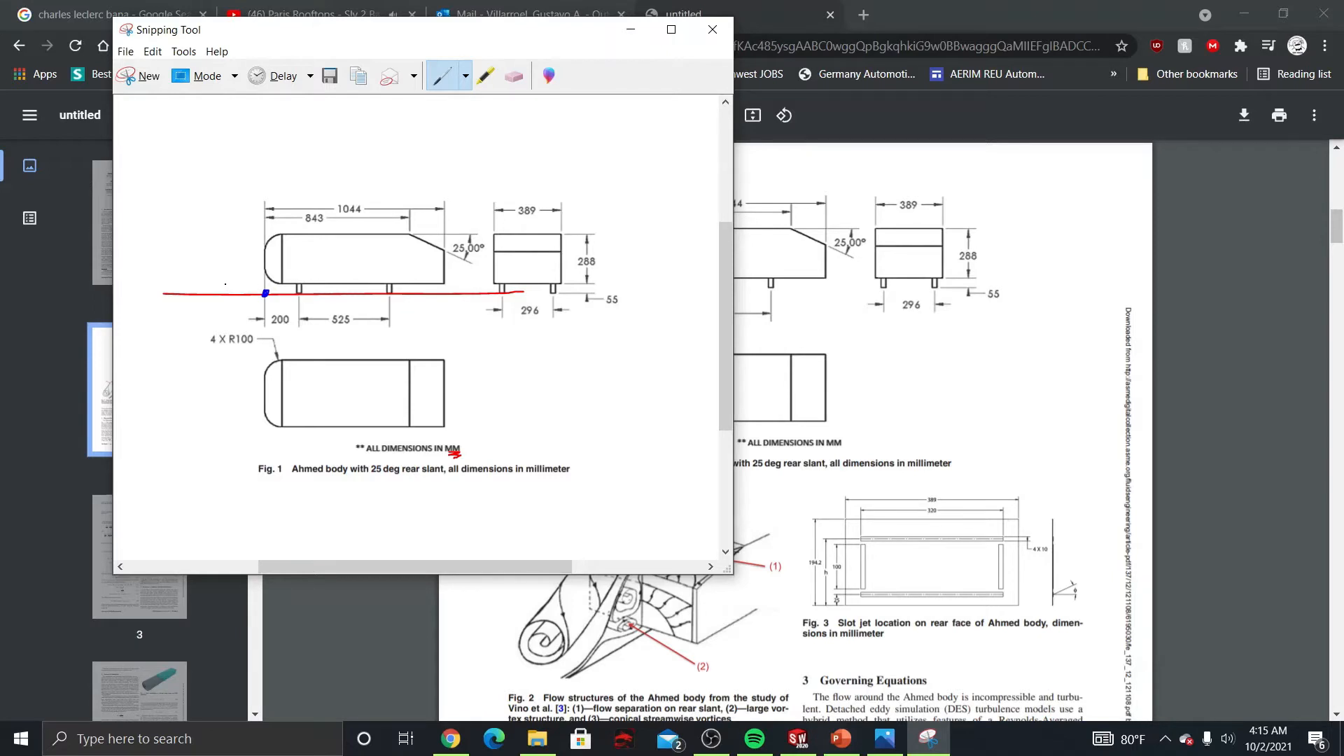
left_click_drag(222, 284, 456, 280)
mouse_move(602, 309)
left_mouse_down()
mouse_move(633, 299)
mouse_move(605, 289)
mouse_move(594, 304)
mouse_move(609, 309)
left_mouse_up()
Step: Sketch a black coordinate system above the side view, with x pointing forward, z pointing up and y out of the page
mouse_move(271, 157)
left_mouse_down()
mouse_move(224, 169)
mouse_move(215, 143)
left_mouse_up()
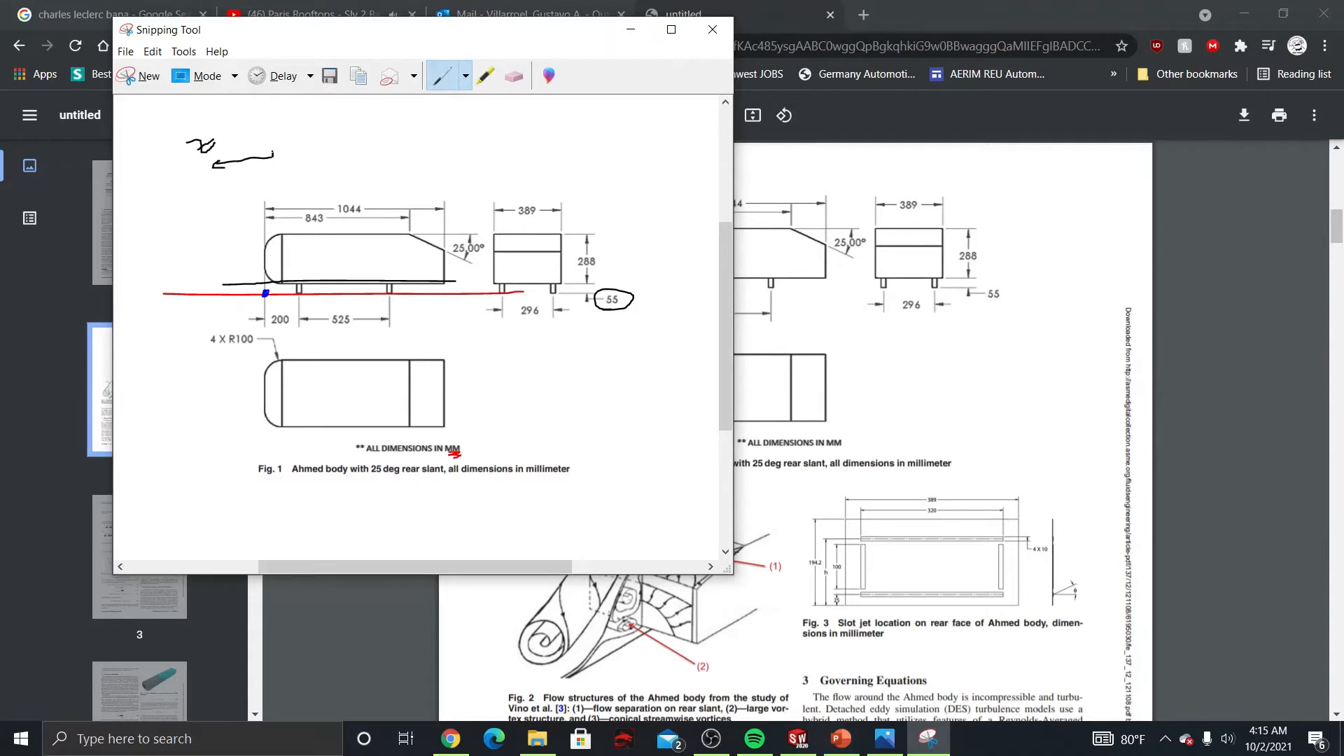
mouse_move(273, 152)
left_mouse_down()
mouse_move(269, 122)
mouse_move(309, 128)
left_mouse_up()
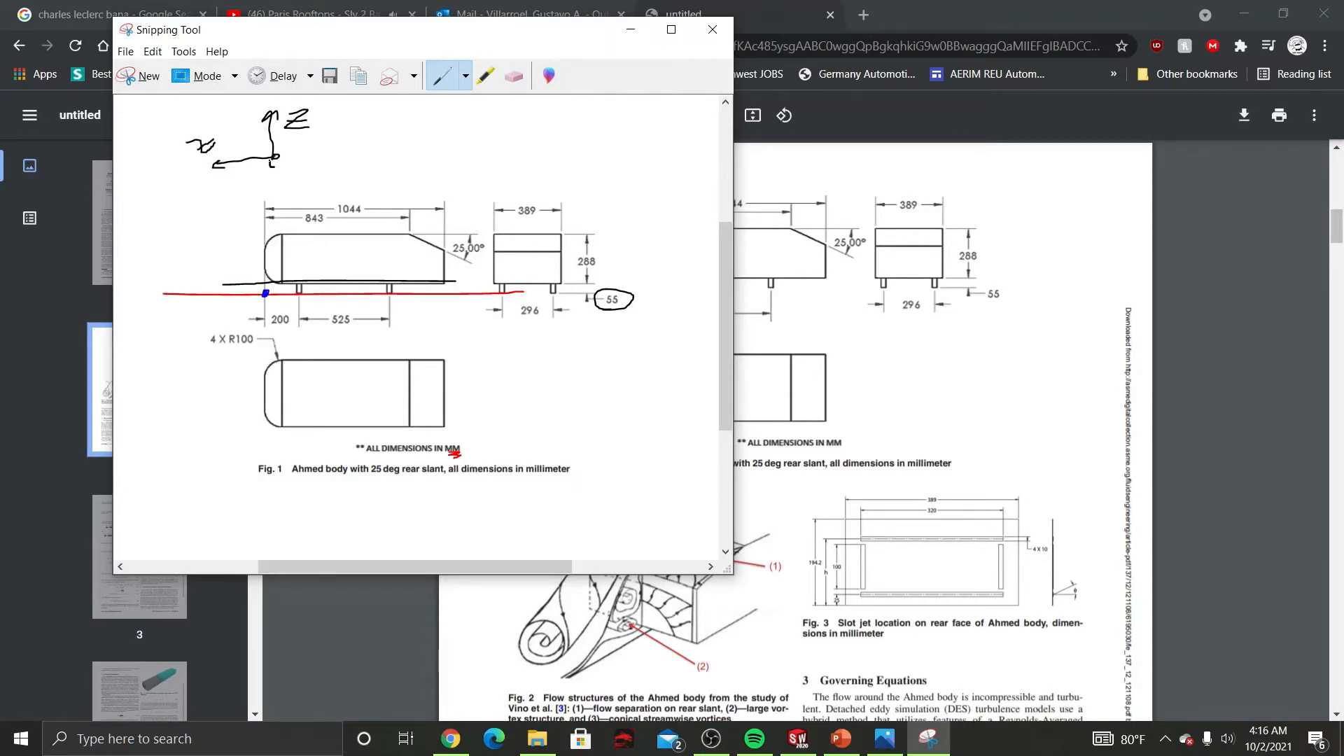
mouse_move(286, 148)
left_mouse_down()
mouse_move(308, 156)
mouse_move(291, 172)
mouse_move(327, 151)
left_mouse_up()
Step: Narrow the annotated snip's window and minimize the browser so the snip sits over the desktop
left_click_drag(512, 41, 401, 45)
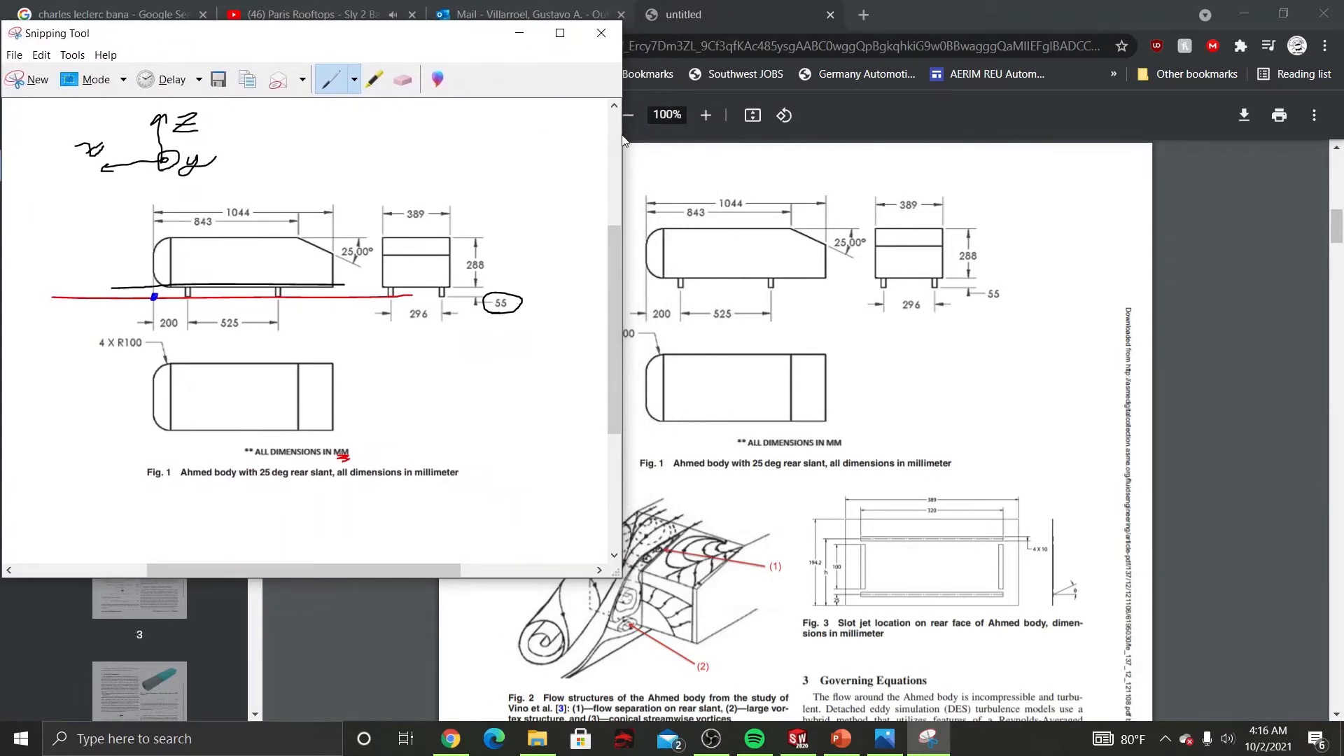
left_click_drag(424, 48, 294, 46)
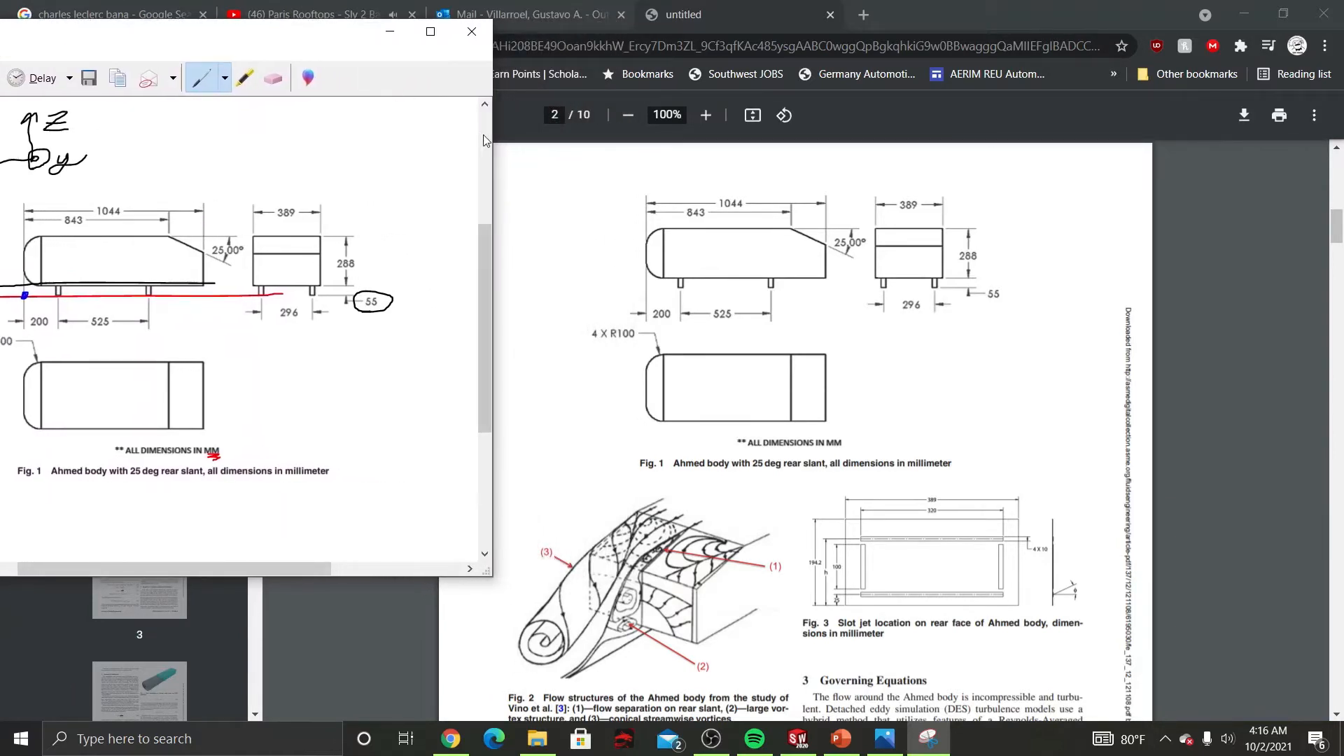
left_click_drag(492, 144, 420, 144)
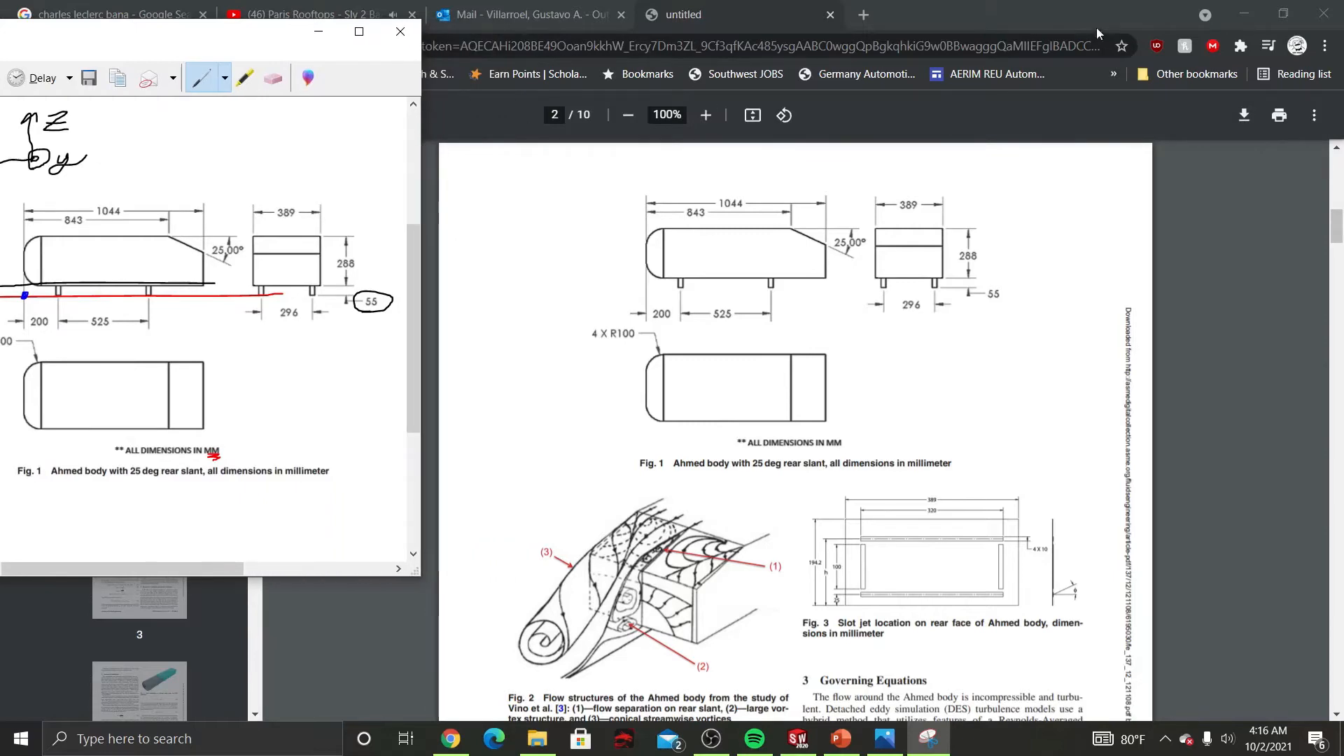
left_click(1242, 18)
left_click(1242, 17)
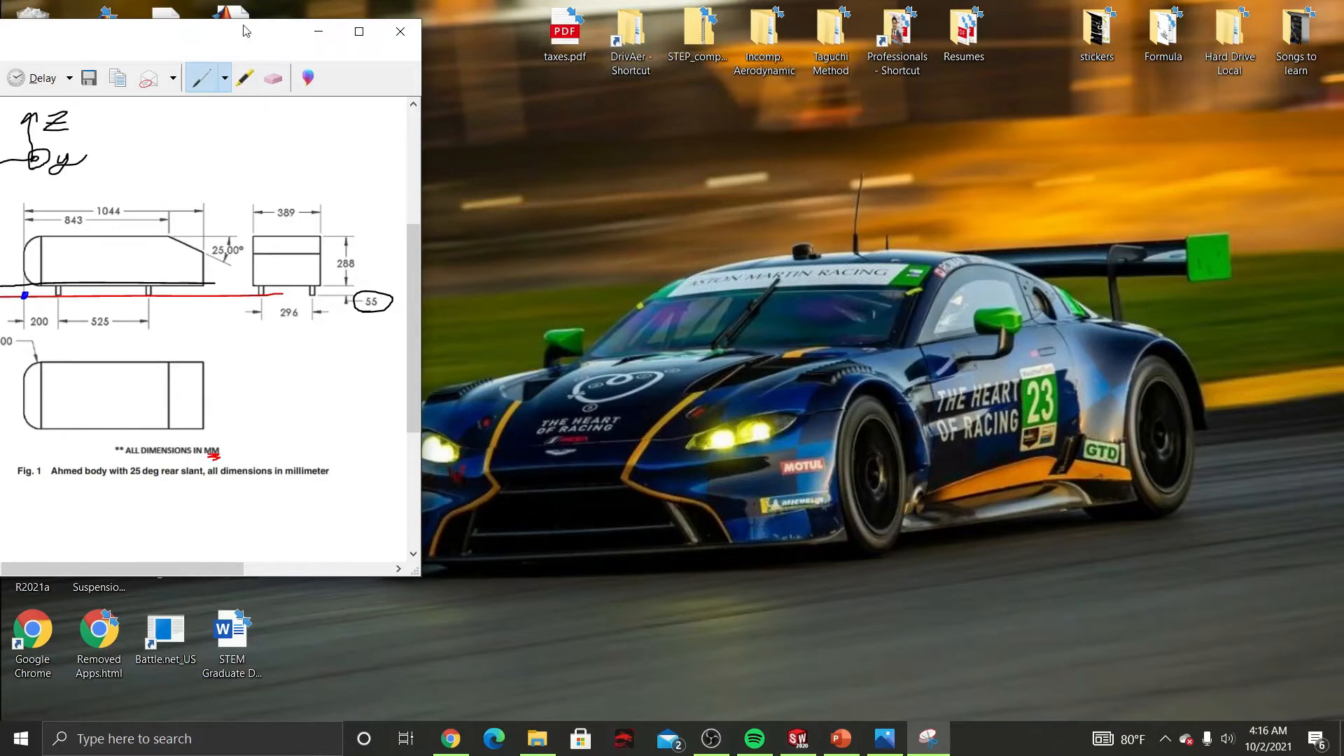
left_click_drag(246, 31, 751, 110)
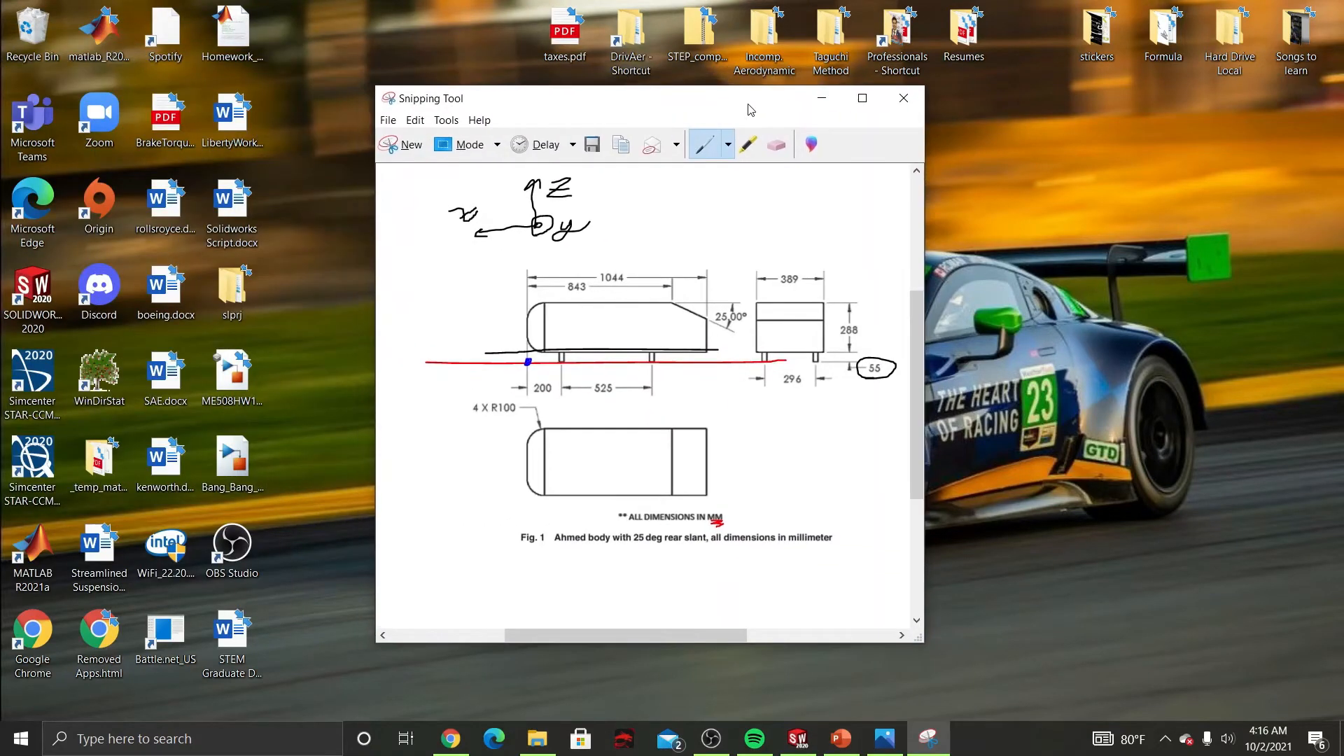
Step: Launch SOLIDWORKS 2020 with the snip moved aside, and create a new part document
double_click(33, 294)
left_click_drag(565, 109, 110, 80)
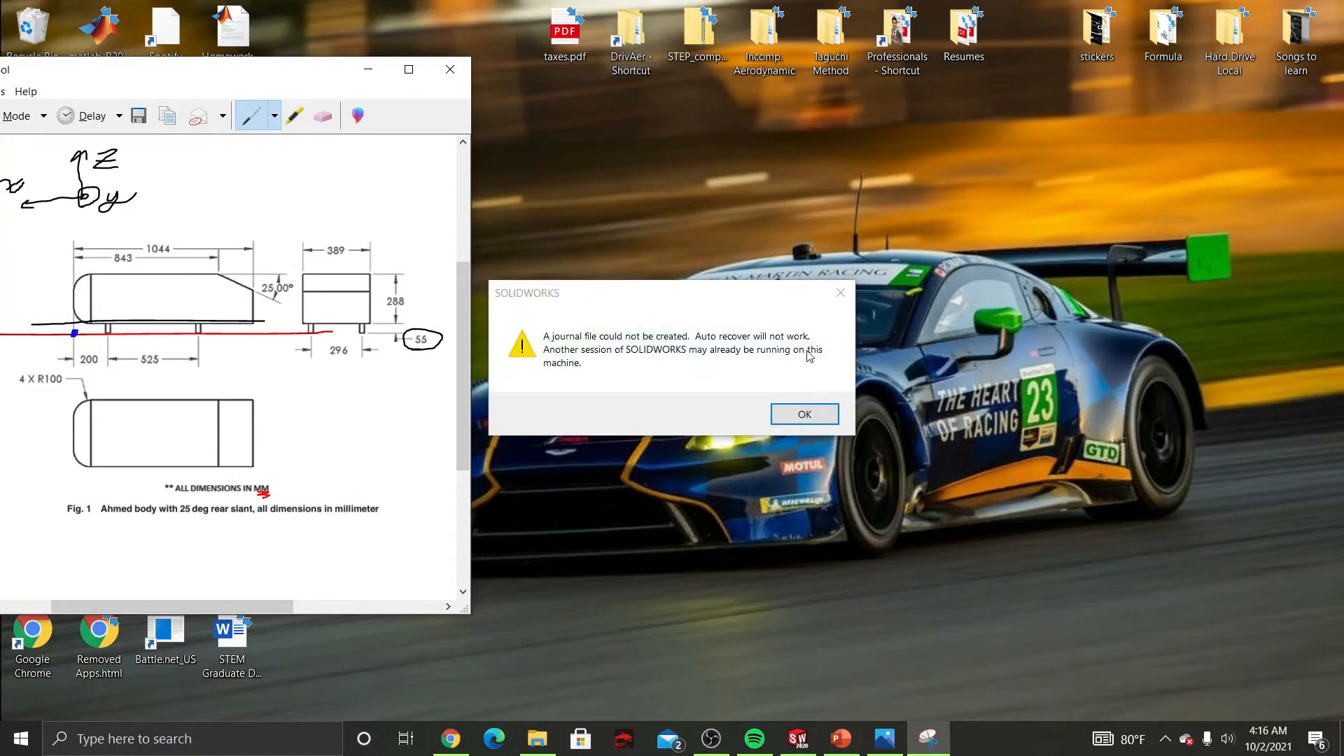
left_click(833, 301)
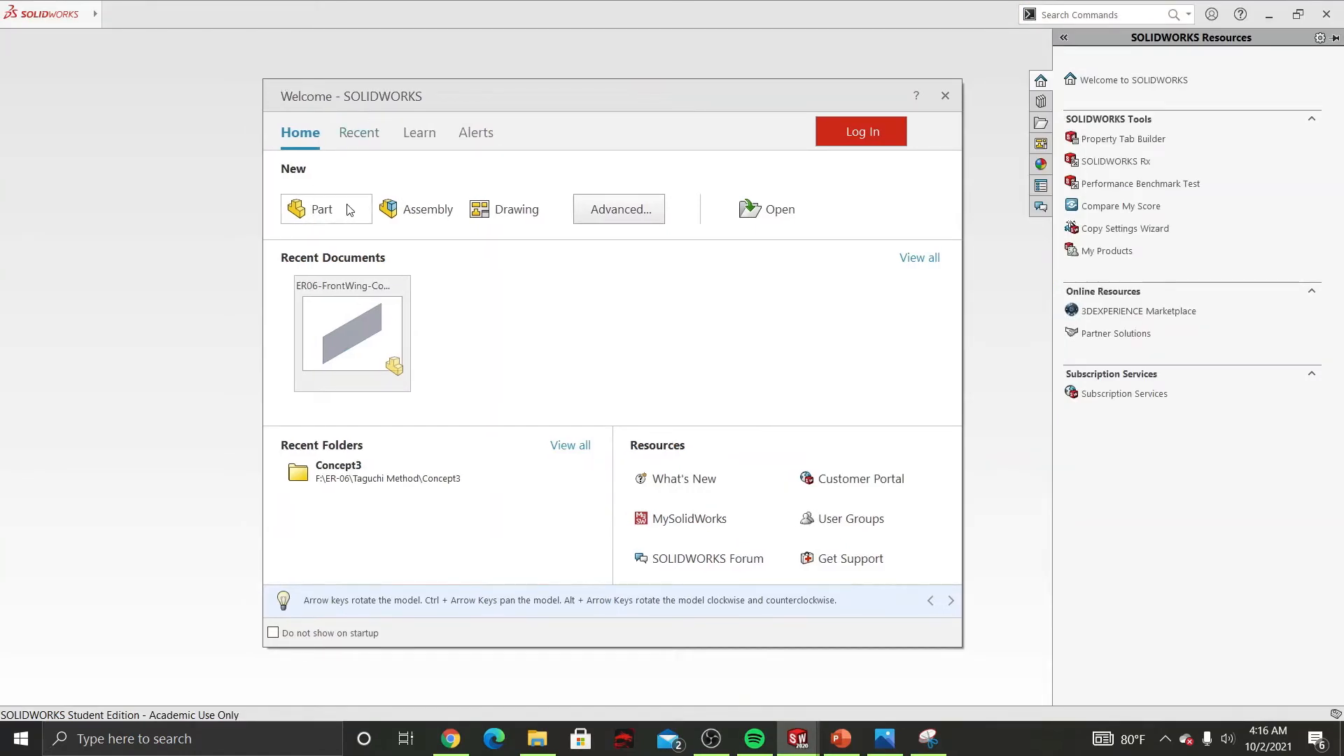
left_click(326, 209)
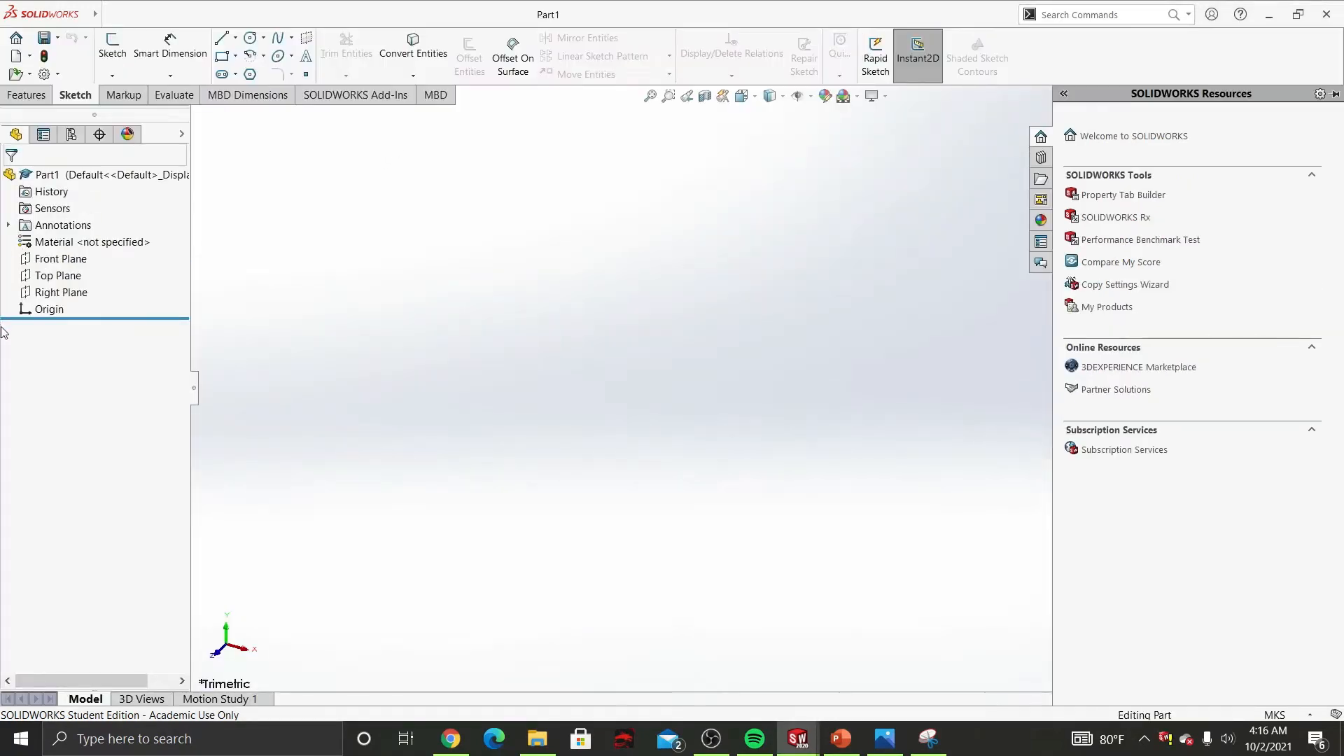
Step: Arrange the SOLIDWORKS window beside the annotated snip, collapse the resources pane and narrow the feature tree for more modelling space
left_click_drag(326, 23, 783, 23)
left_click_drag(463, 583, 443, 726)
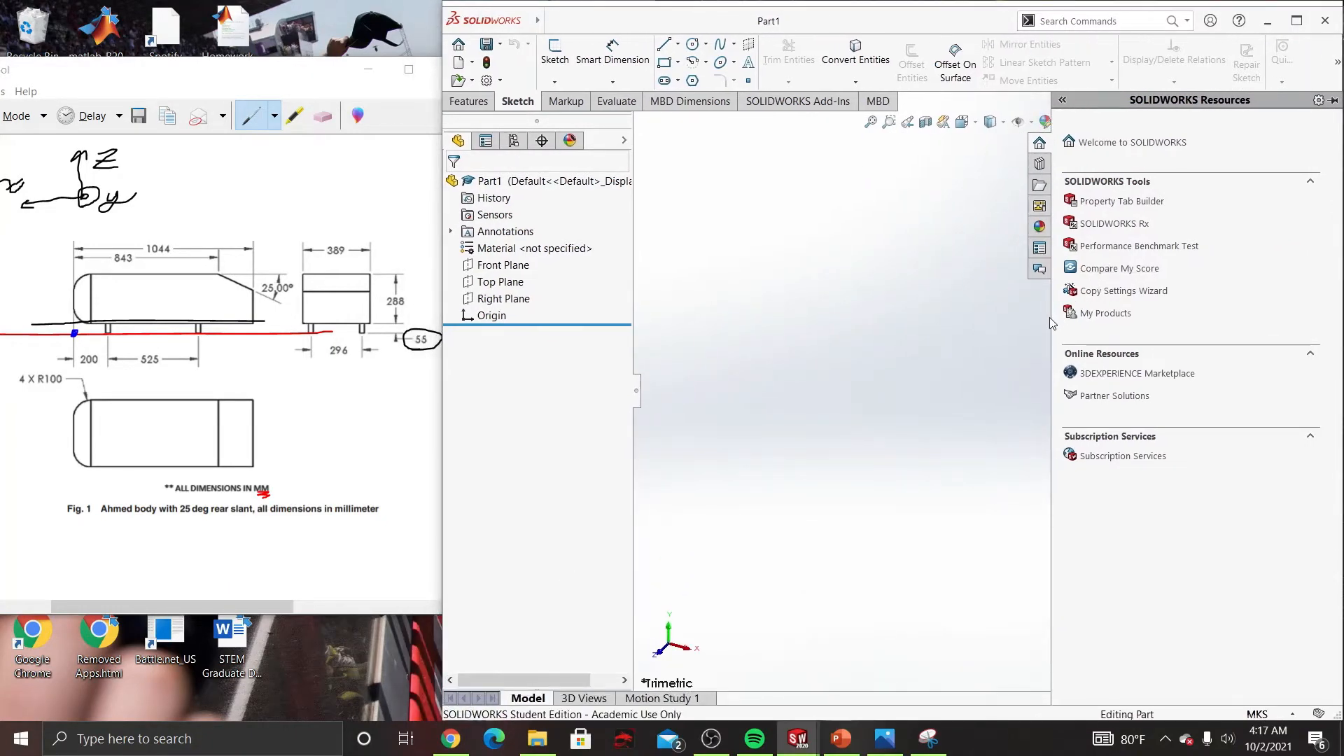
left_click_drag(1050, 322, 1324, 308)
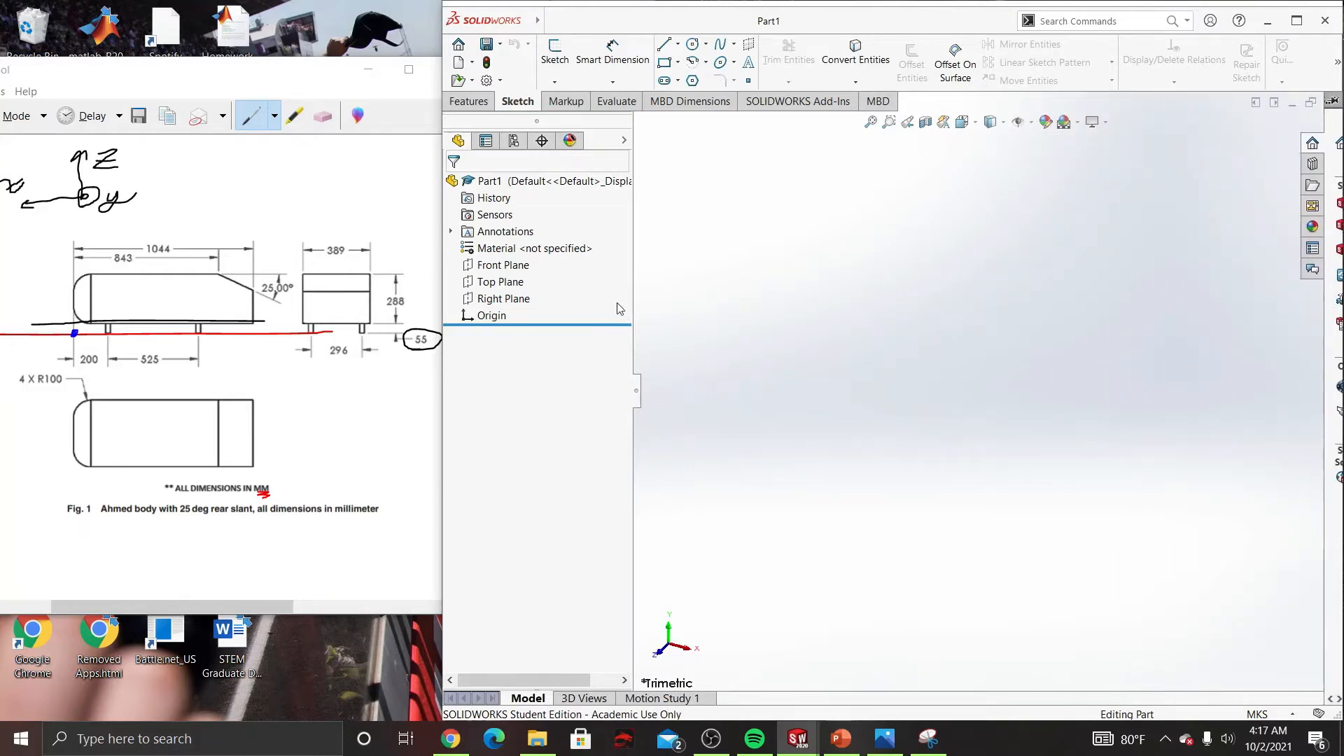
left_click_drag(317, 79, 302, 80)
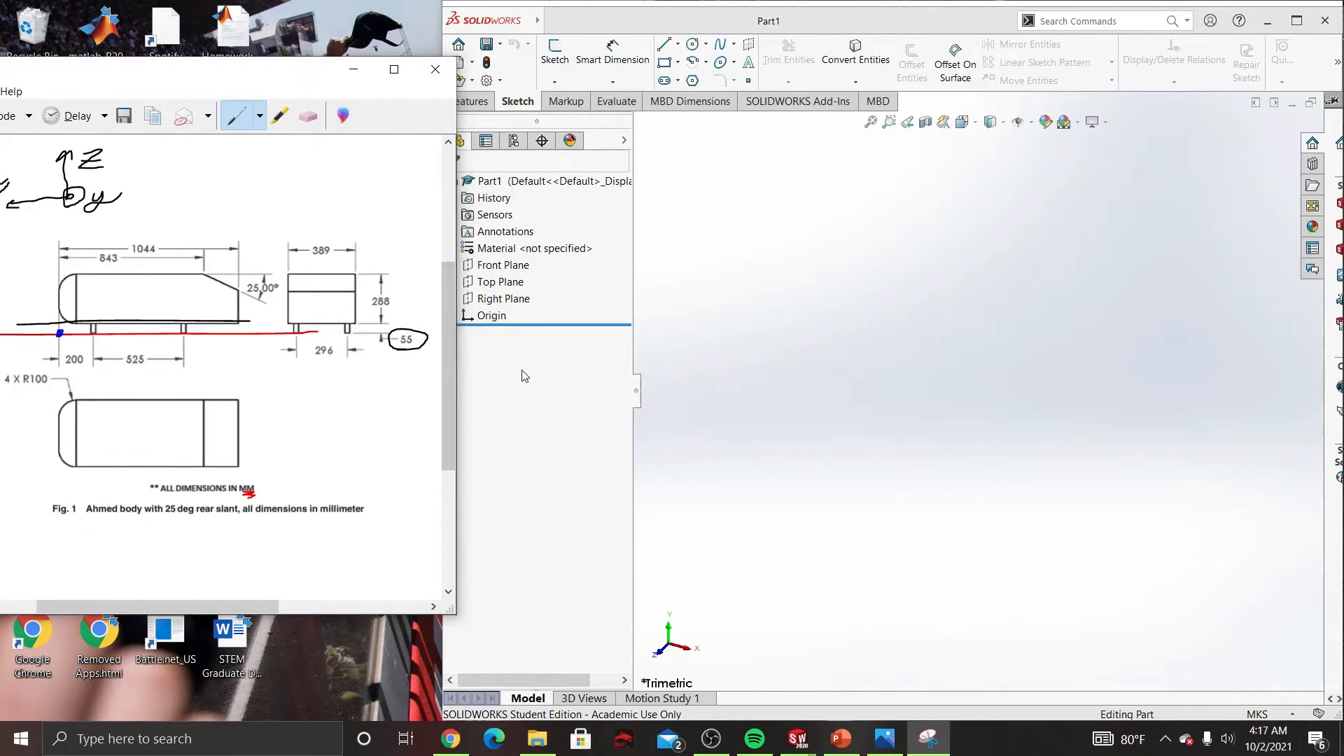
left_click(560, 433)
left_click_drag(440, 422, 429, 422)
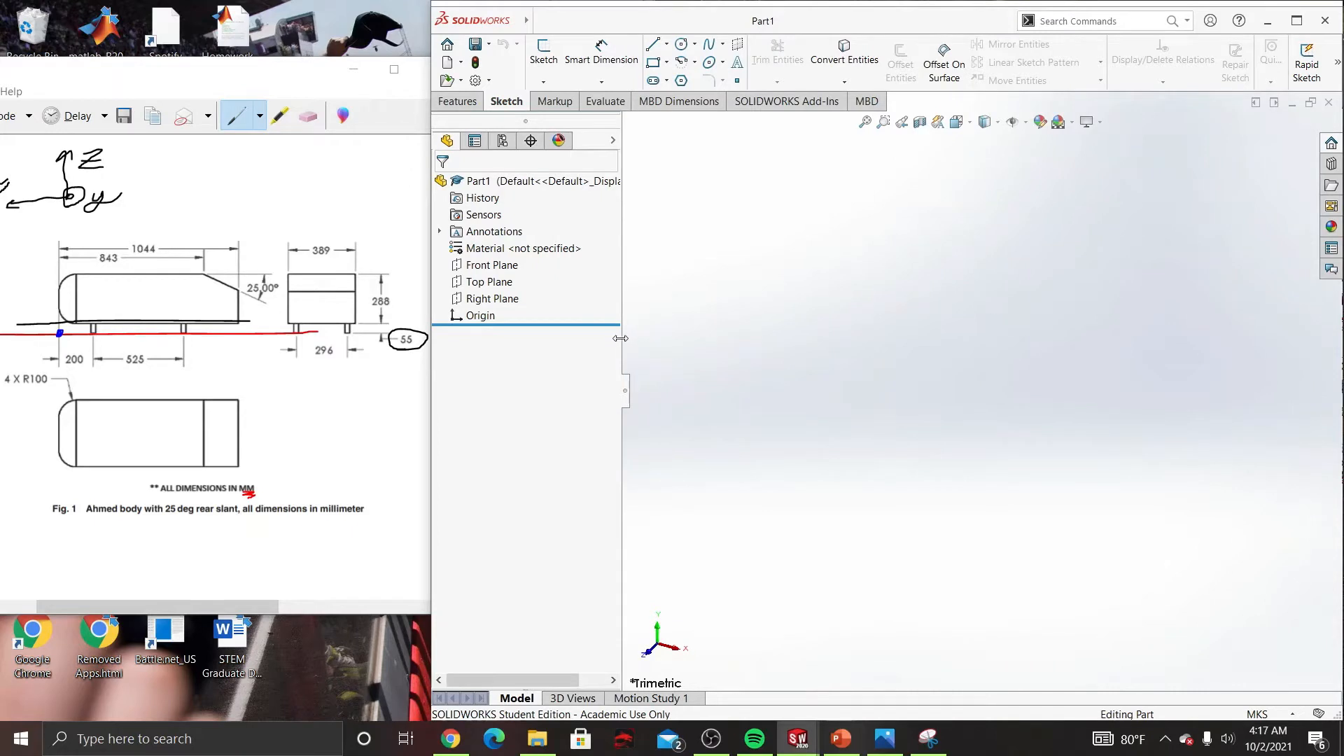
left_click_drag(622, 333, 601, 334)
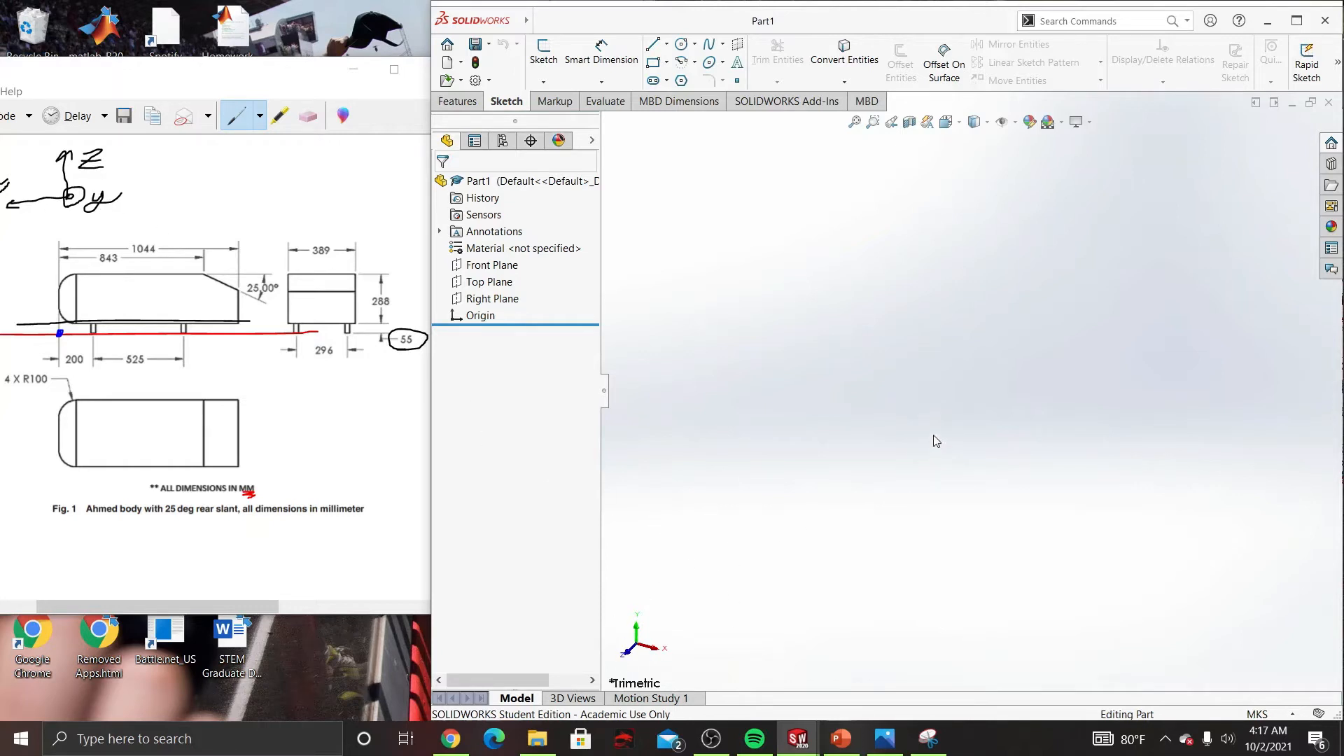
Step: Orient the empty part's view so z points up and x points left, matching the snip's coordinate system
middle_click_drag(923, 436, 919, 434)
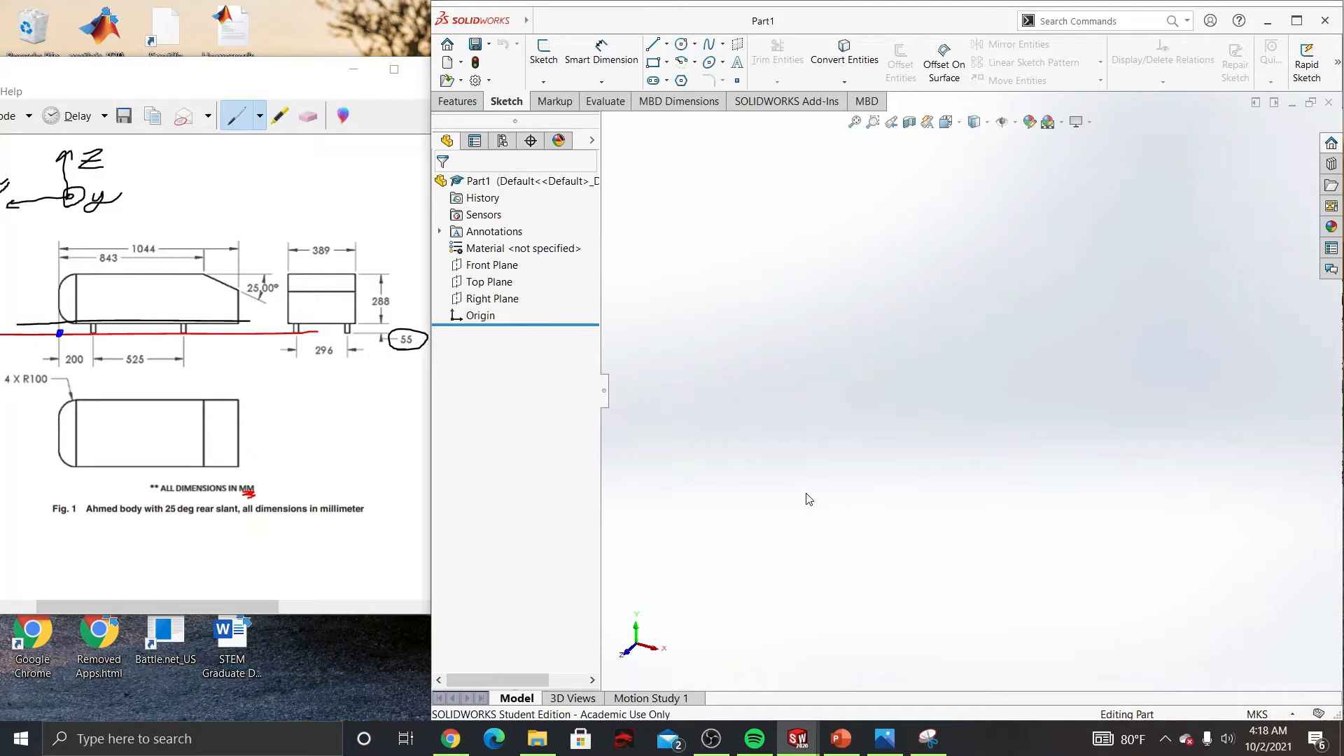
middle_click_drag(771, 549, 812, 266)
key("space")
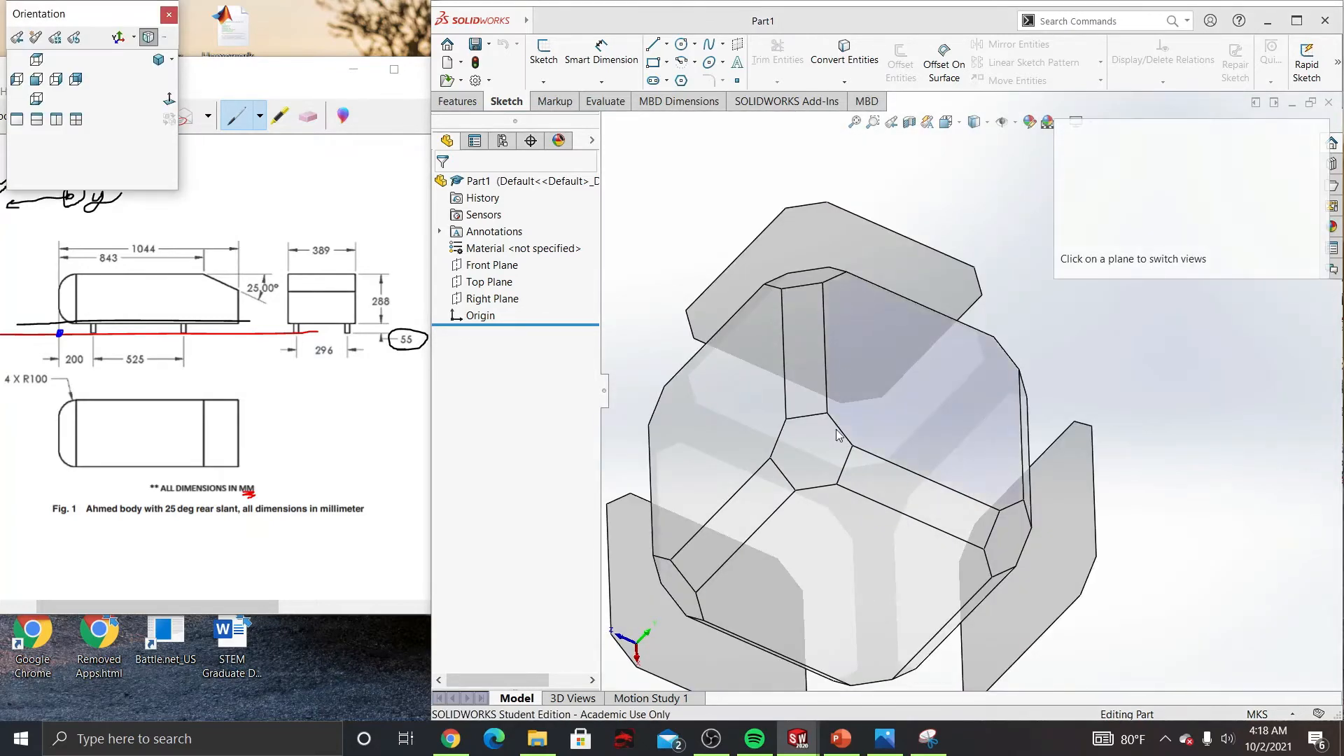
left_click(846, 535)
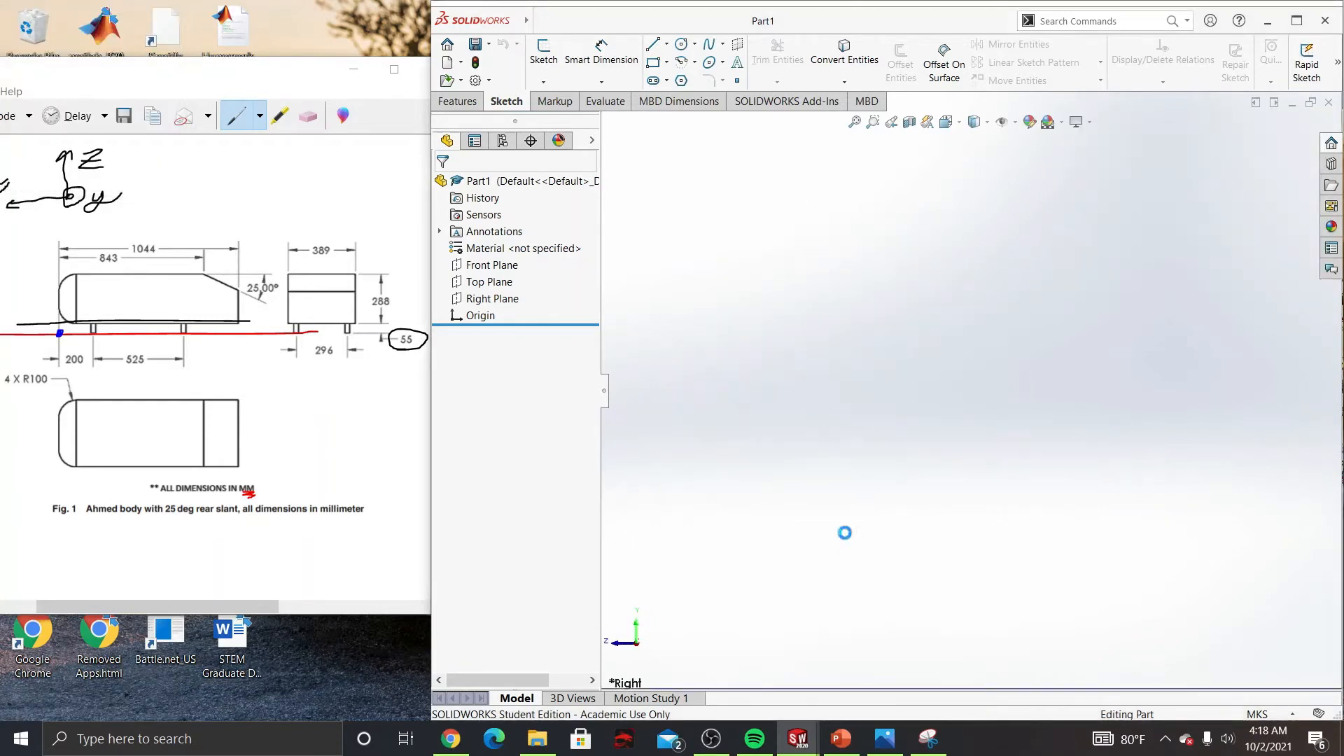
key("space")
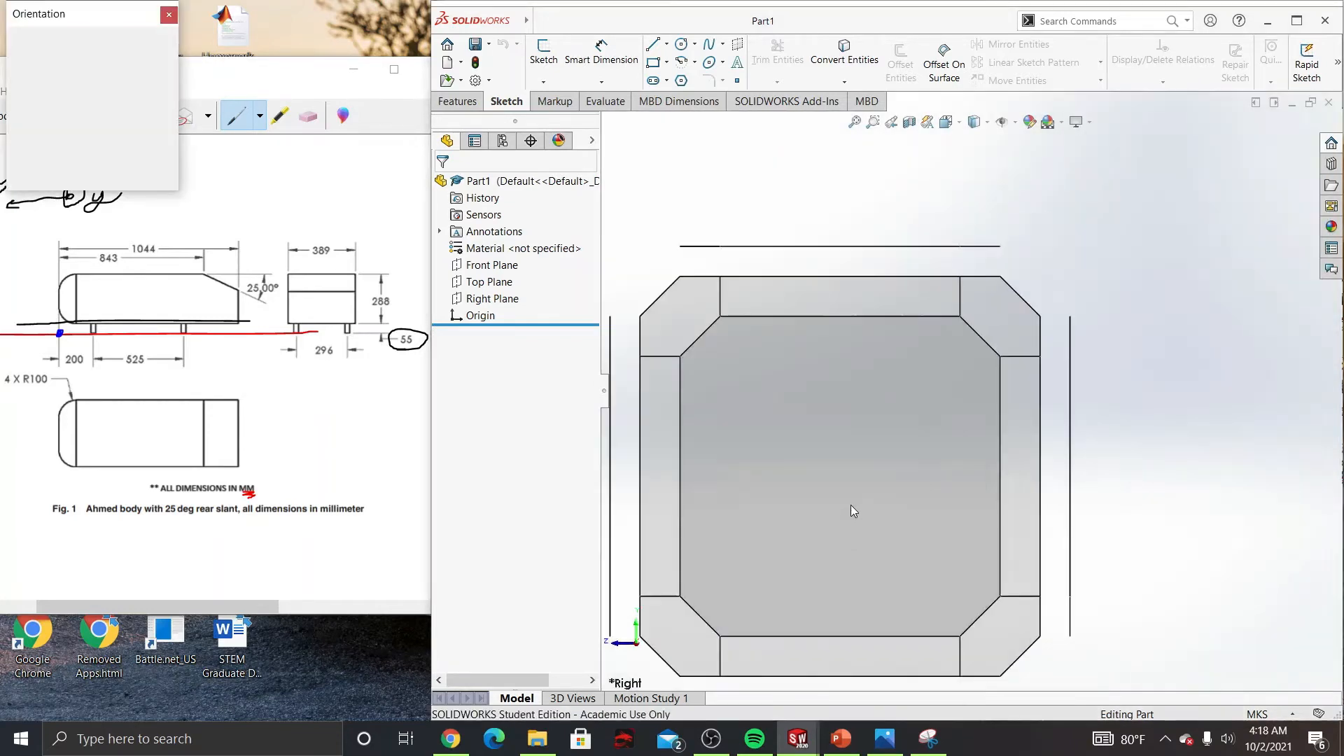
left_click(837, 304)
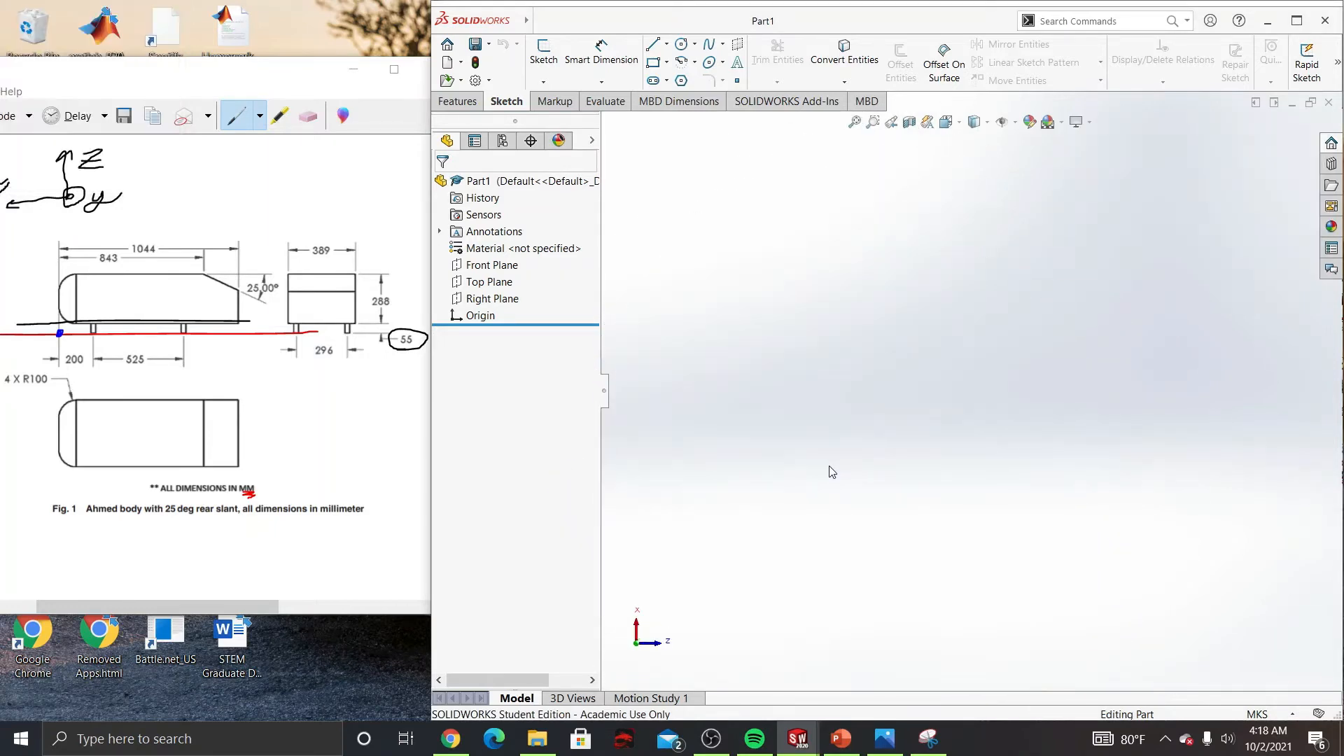
middle_click_drag(830, 472, 883, 603)
key("space")
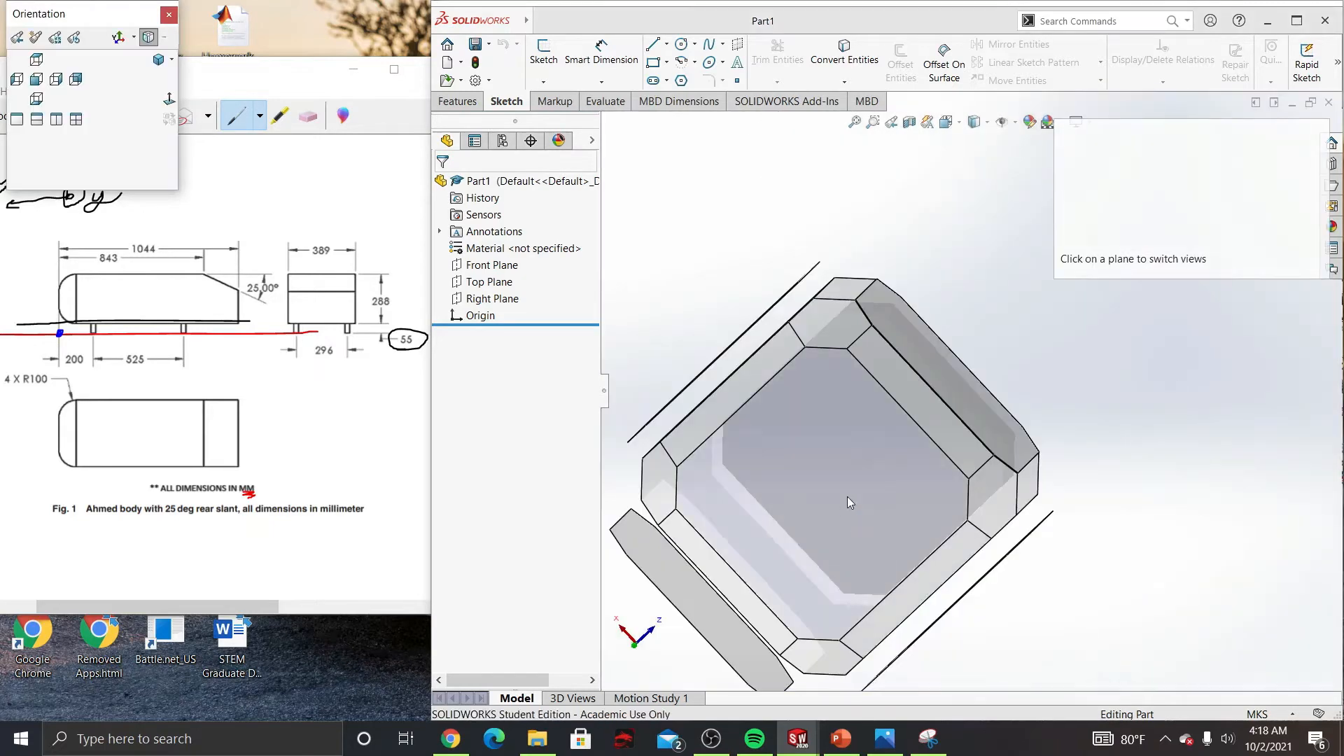
left_click(849, 498)
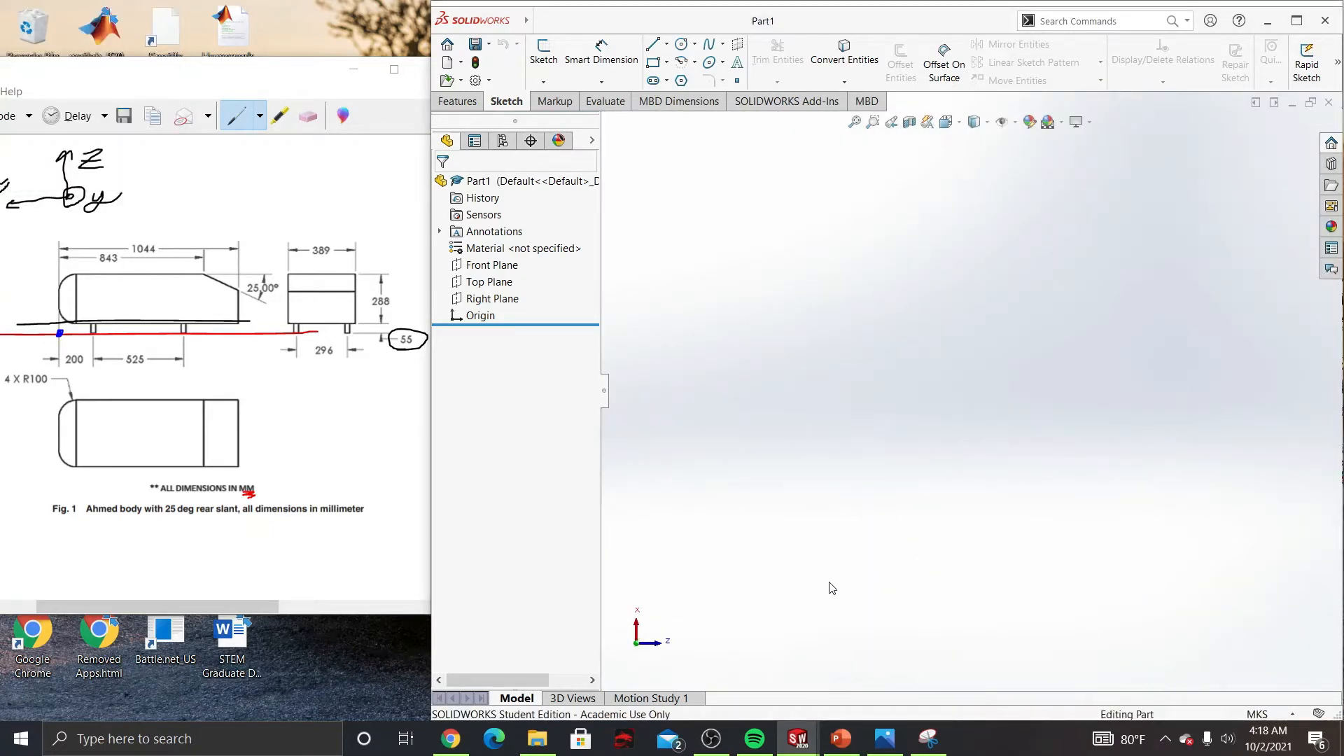
middle_click_drag(750, 570, 870, 560)
Step: Rename the Front Plane as Ground Plane
left_click(506, 270)
middle_click_drag(854, 329, 814, 359)
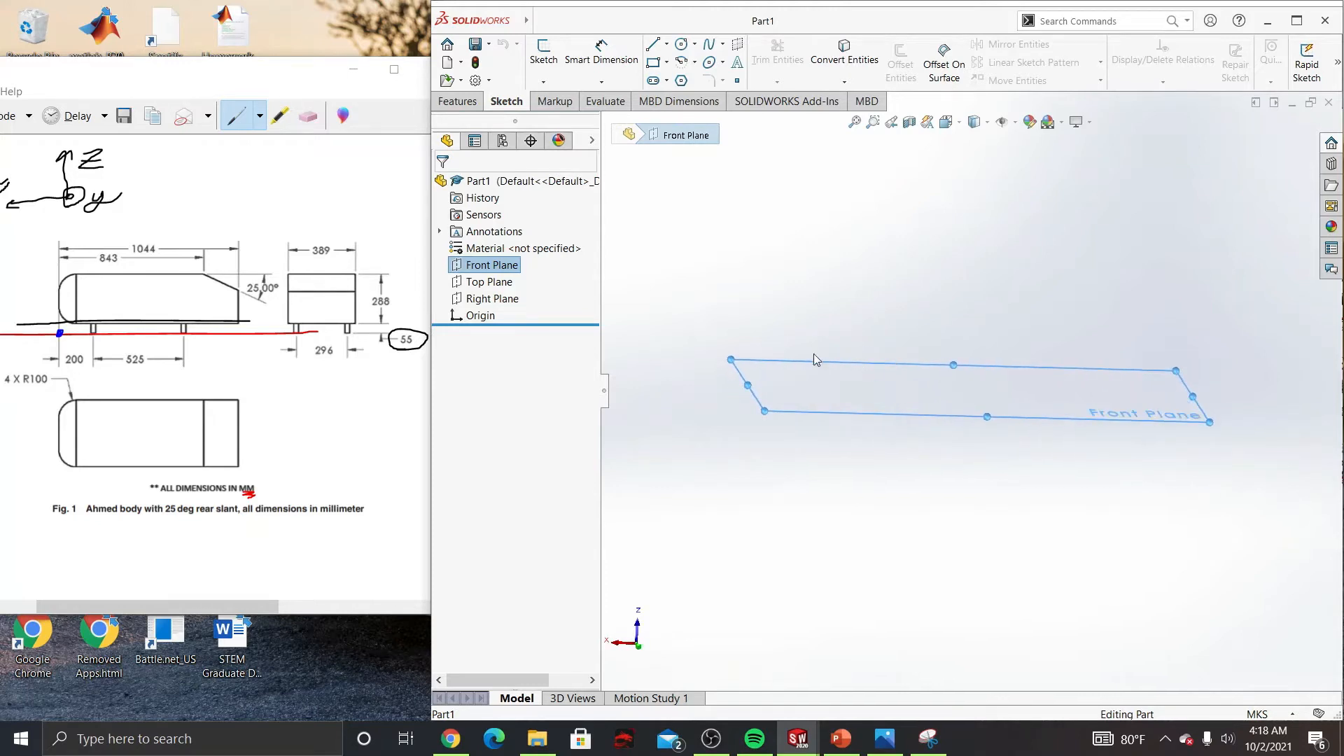
left_click(488, 266)
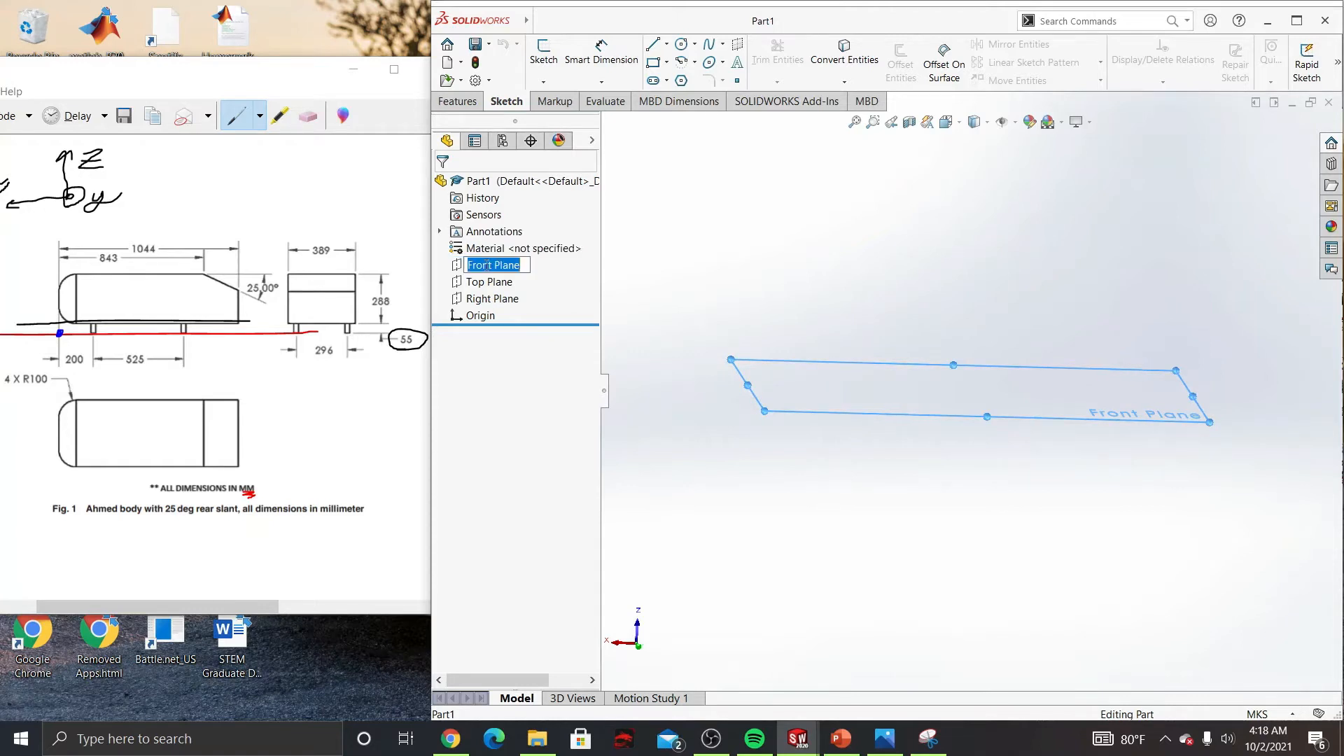
key("Left")
key("Delete")
key("Delete")
key("Delete")
key("Delete")
key("Delete")
key("Delete")
type("Ground")
key("Return")
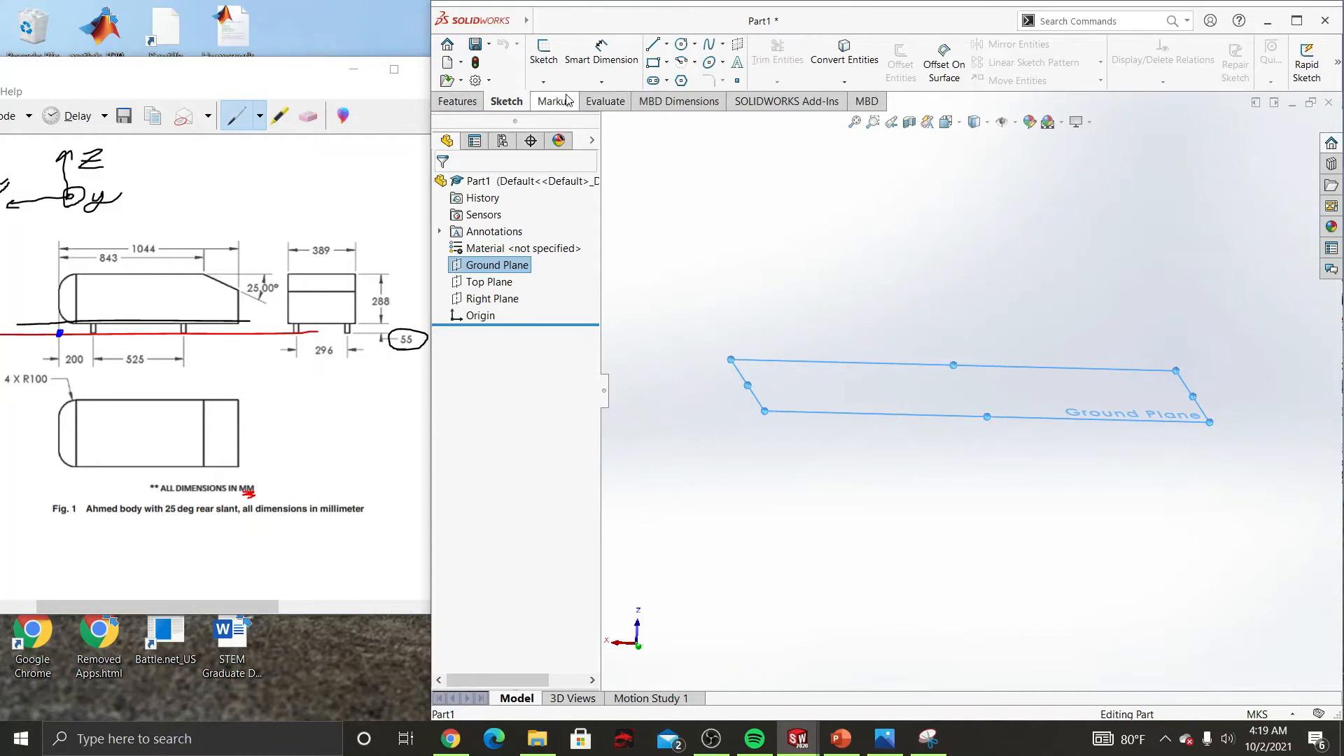
Step: Create a reference plane offset 55 mm above the Ground Plane
left_click(458, 101)
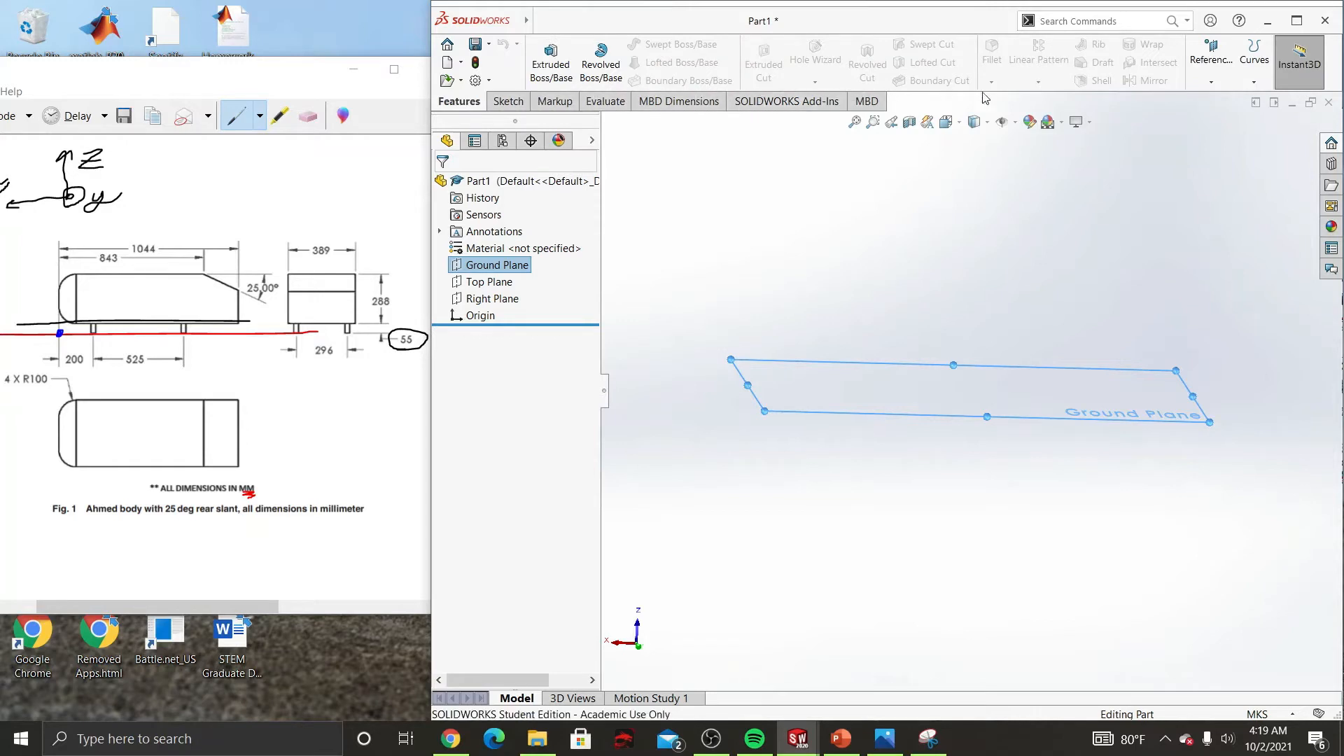
left_click(1225, 82)
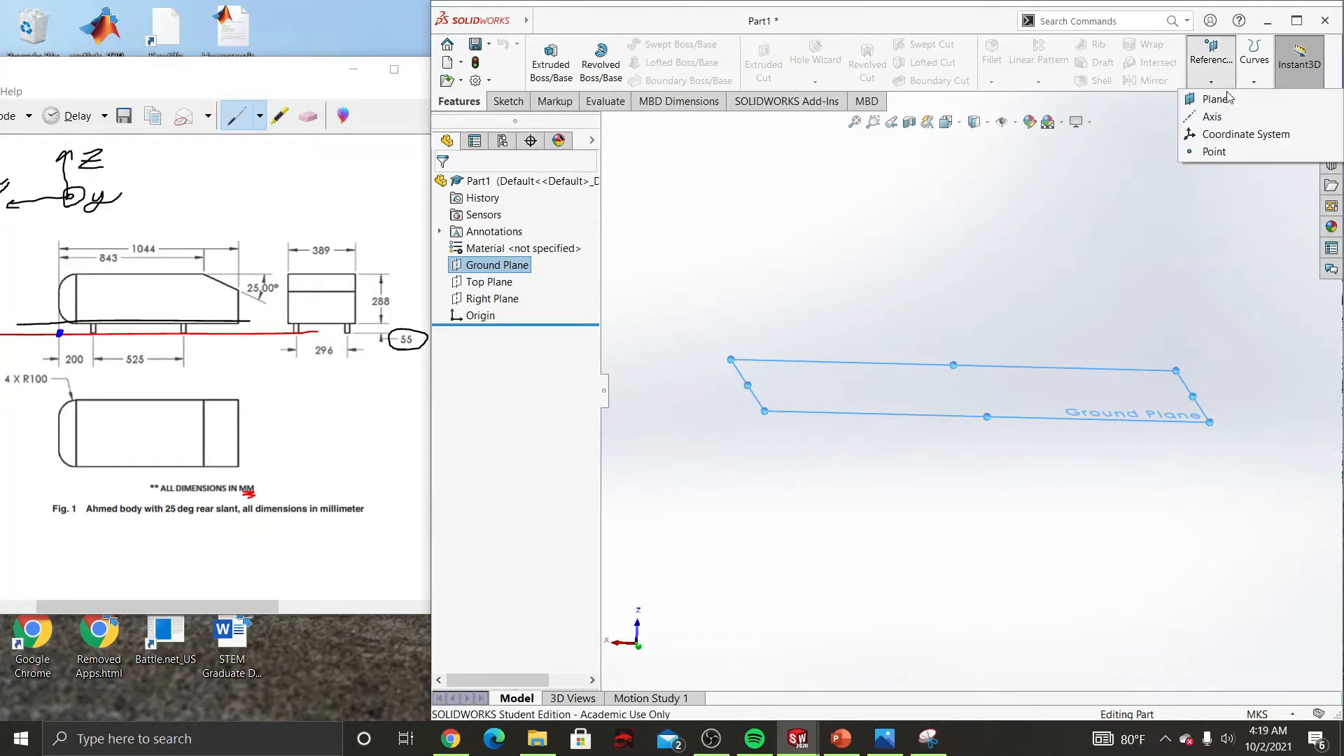
left_click(1215, 99)
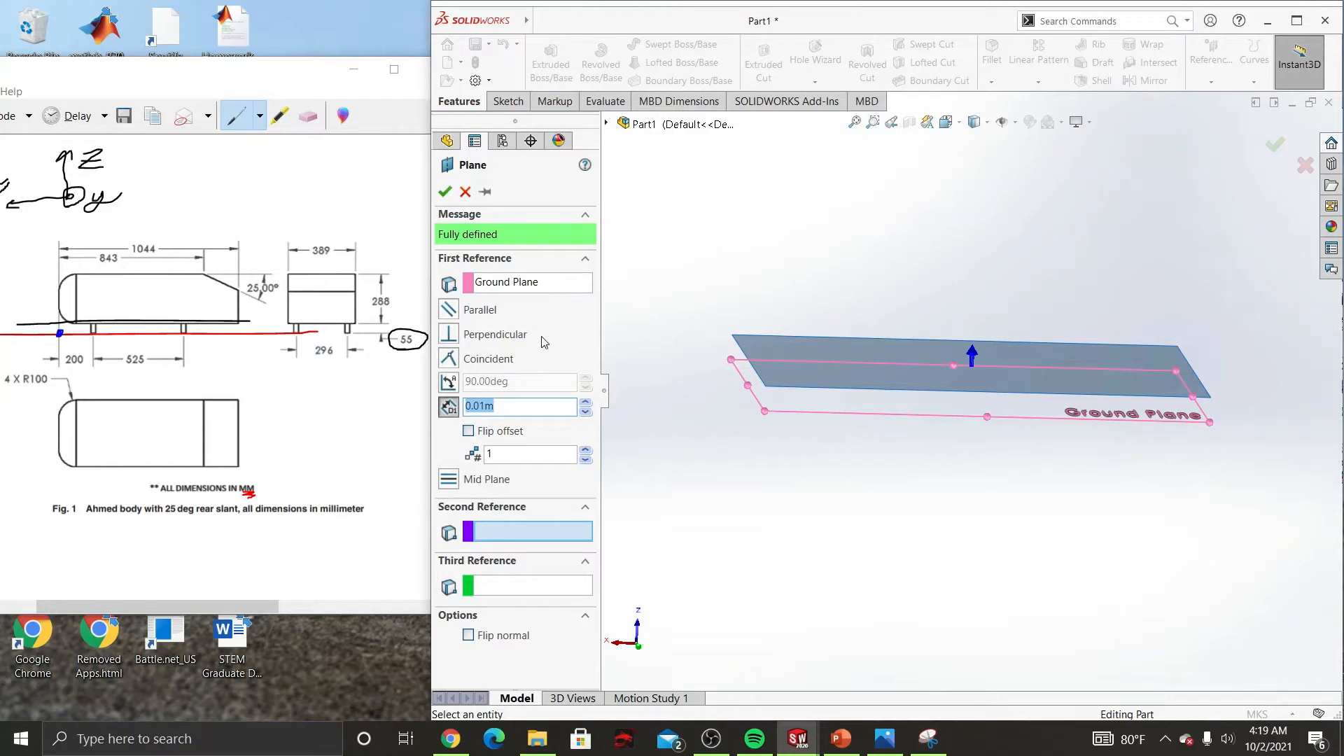
left_click(493, 407)
key("BackSpace")
type("55")
key("Return")
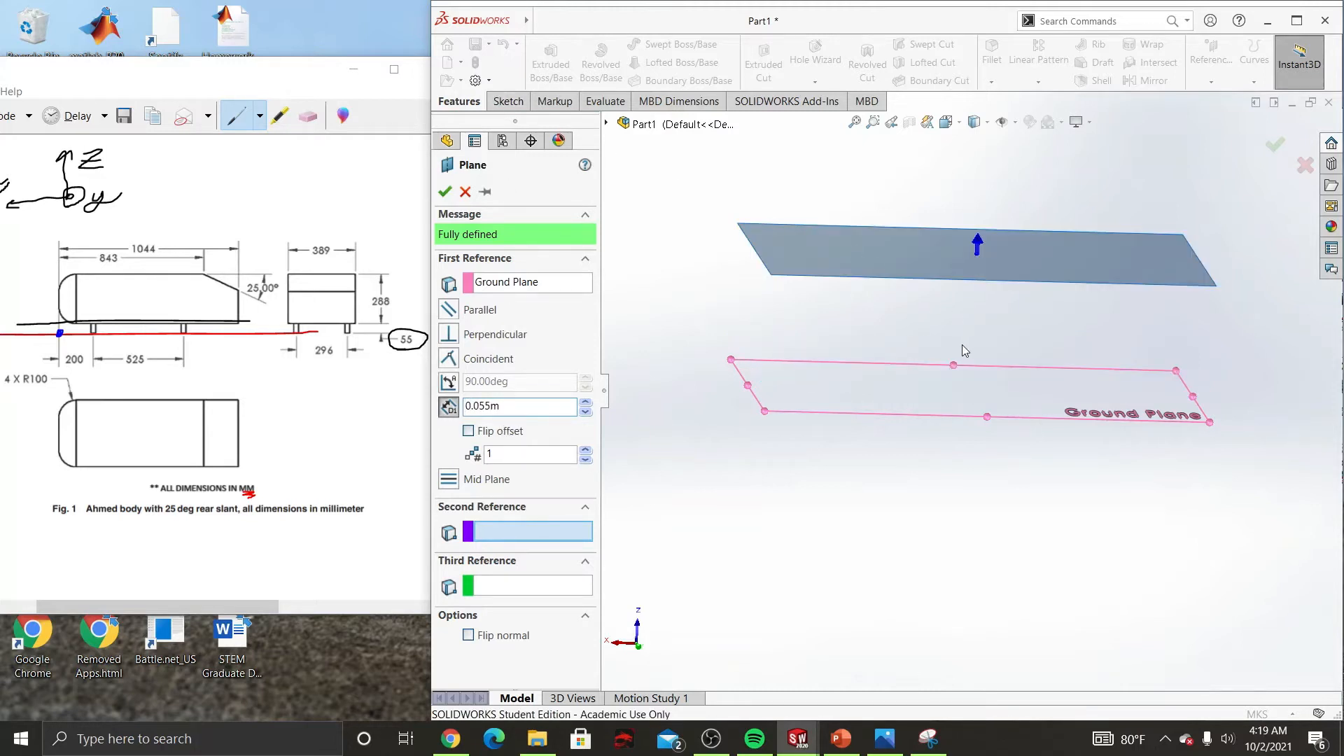
left_click(445, 191)
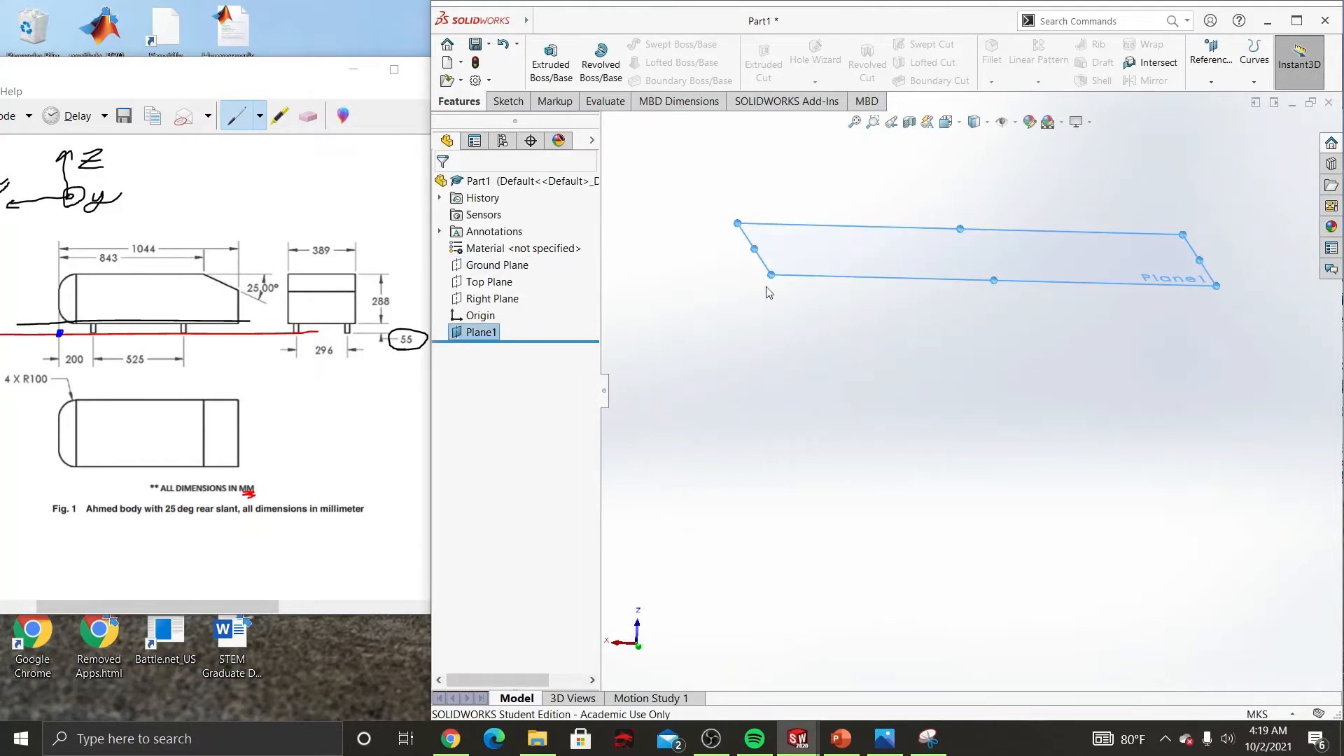
Step: Rename the new offset plane as Ride Height
left_click(481, 335)
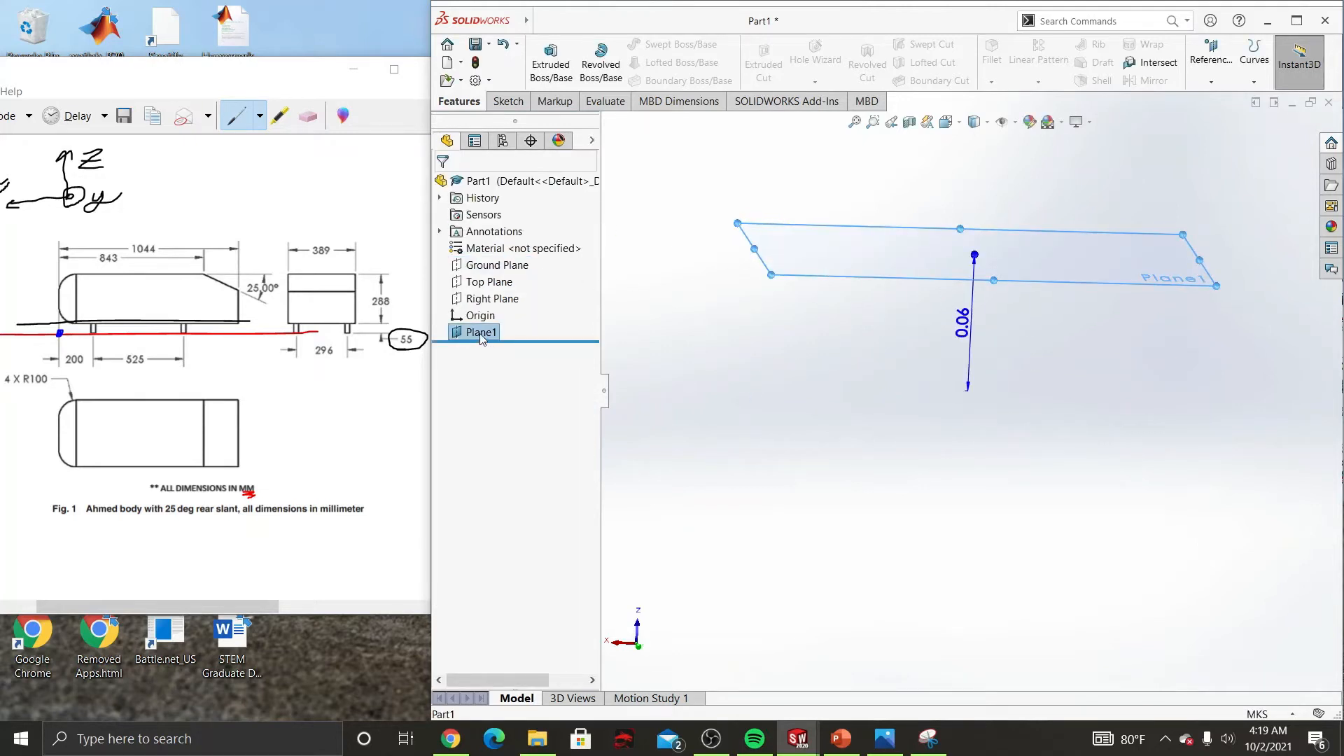
left_click(481, 333)
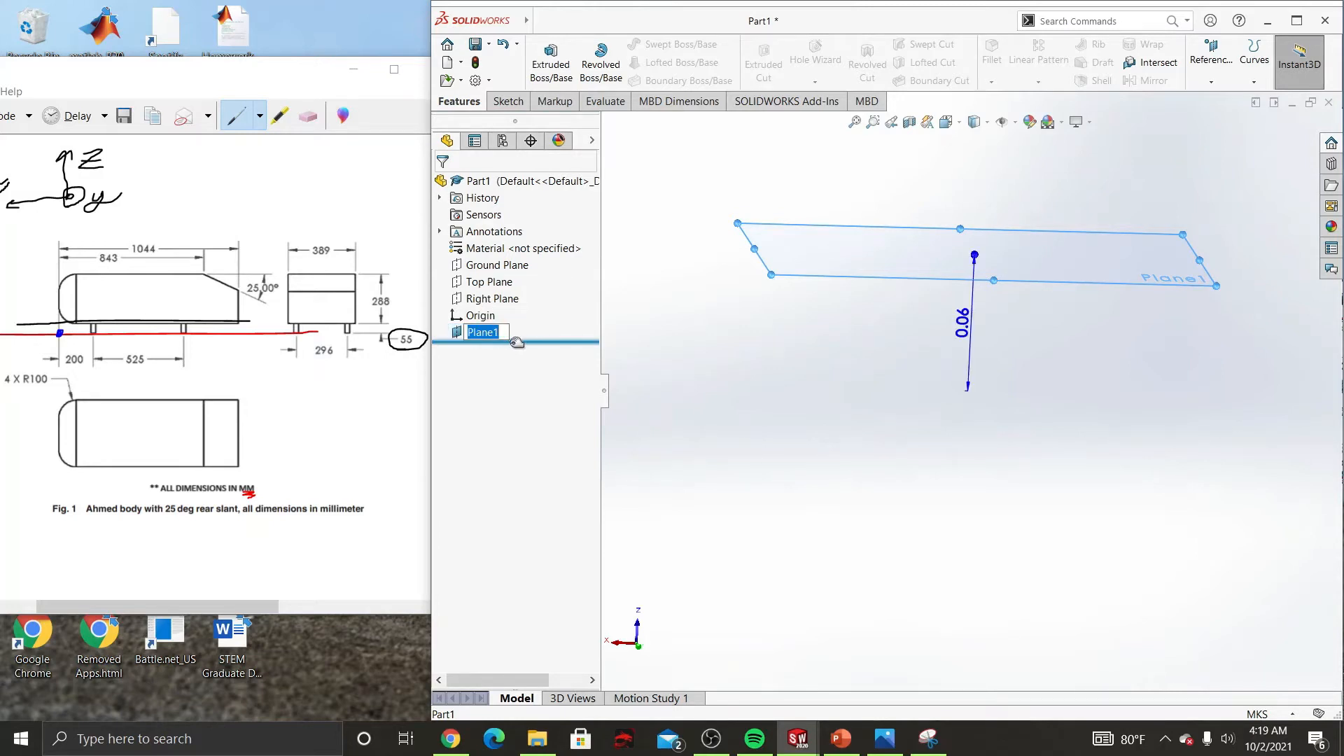
type("Ride Height")
key("Return")
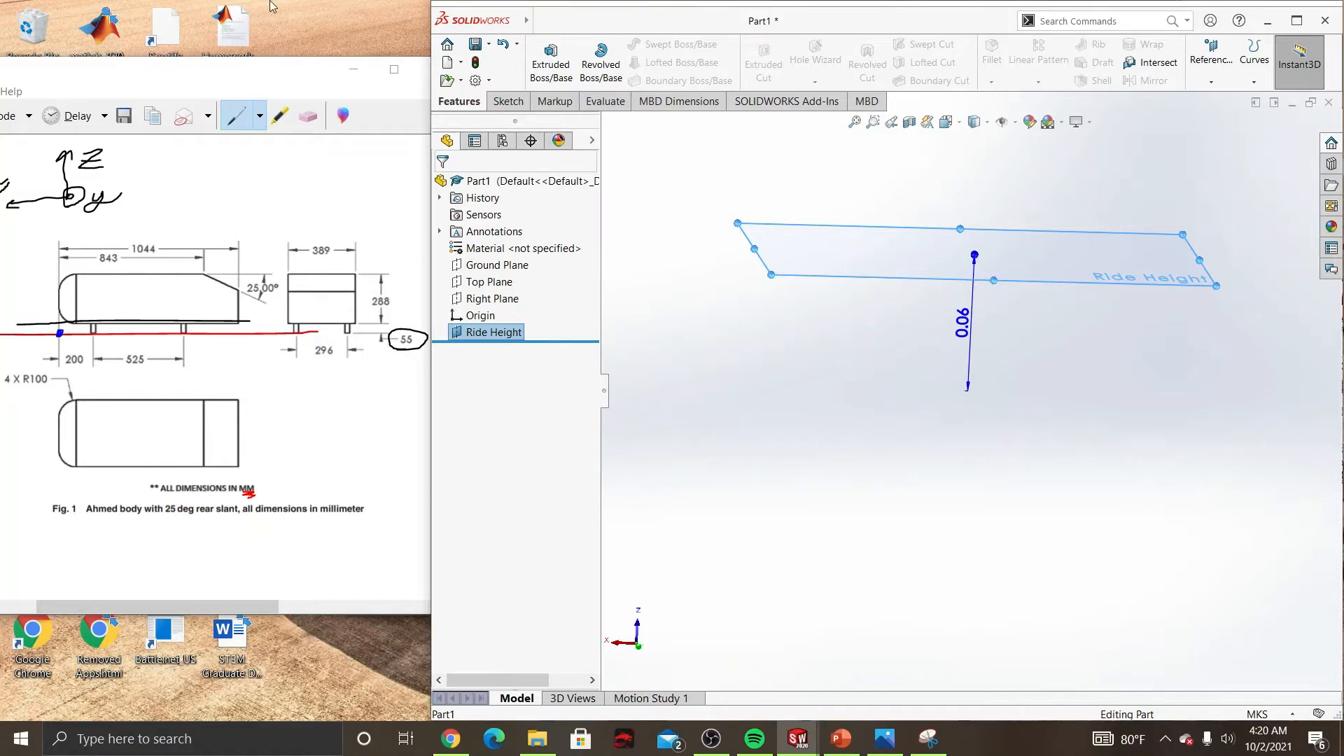
Step: Switch the snip's pen to blue and bracket the ground clearance and body height beside the side view
left_click(259, 116)
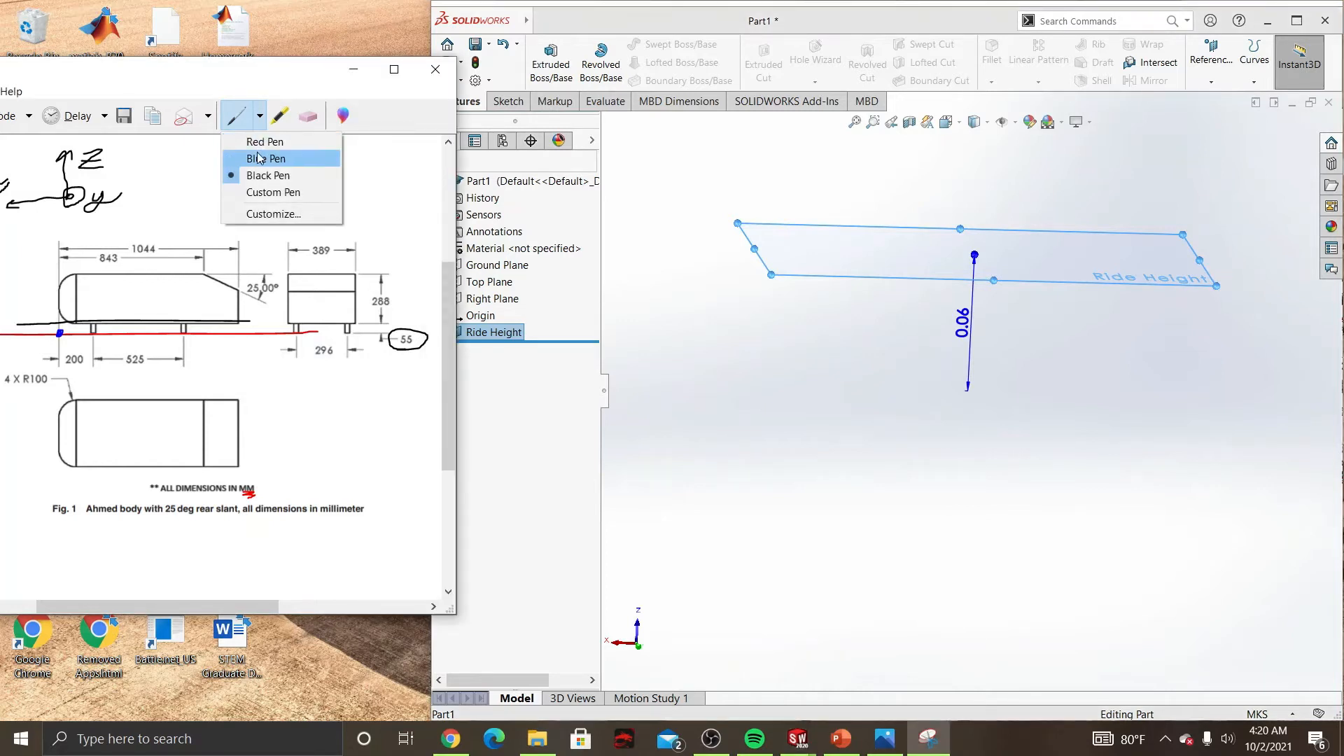
left_click(260, 159)
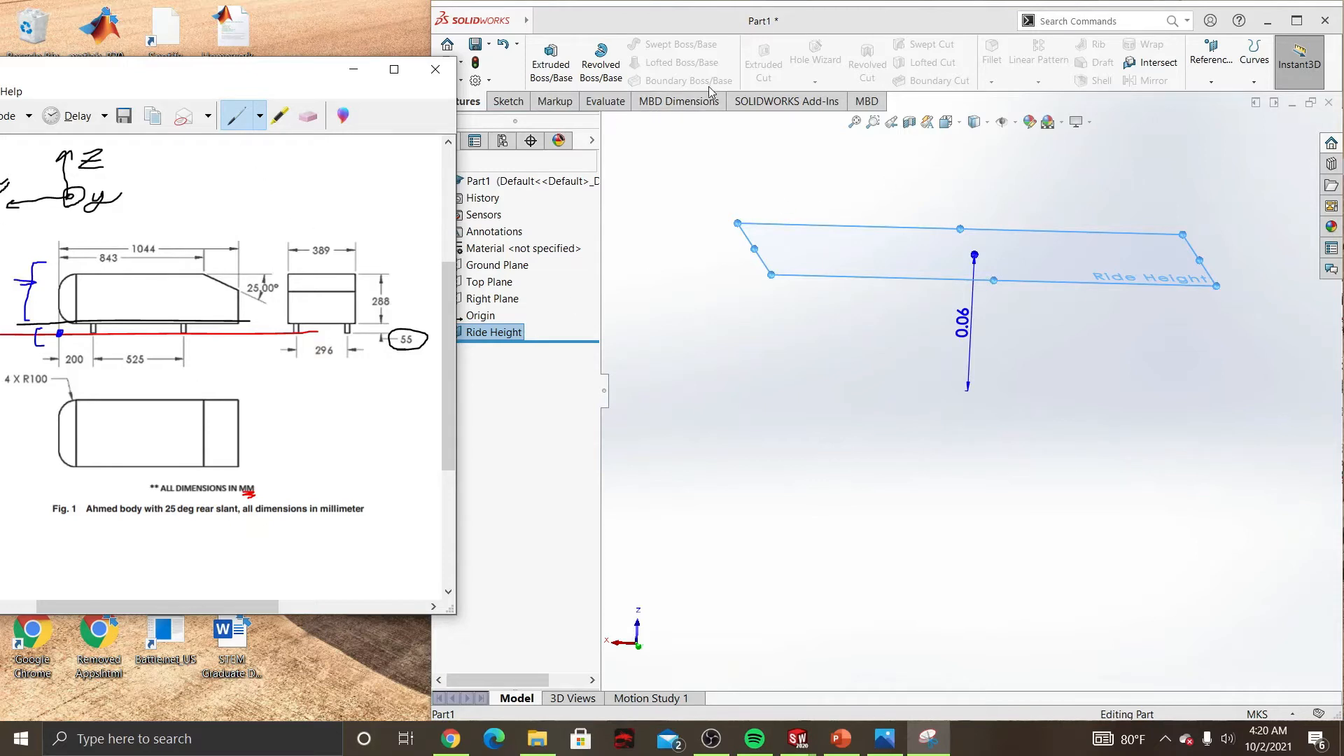
Step: Start a sketch on the Ride Height plane and draw a corner rectangle about 70 mm tall, with its right edge passing through the origin
left_click(499, 104)
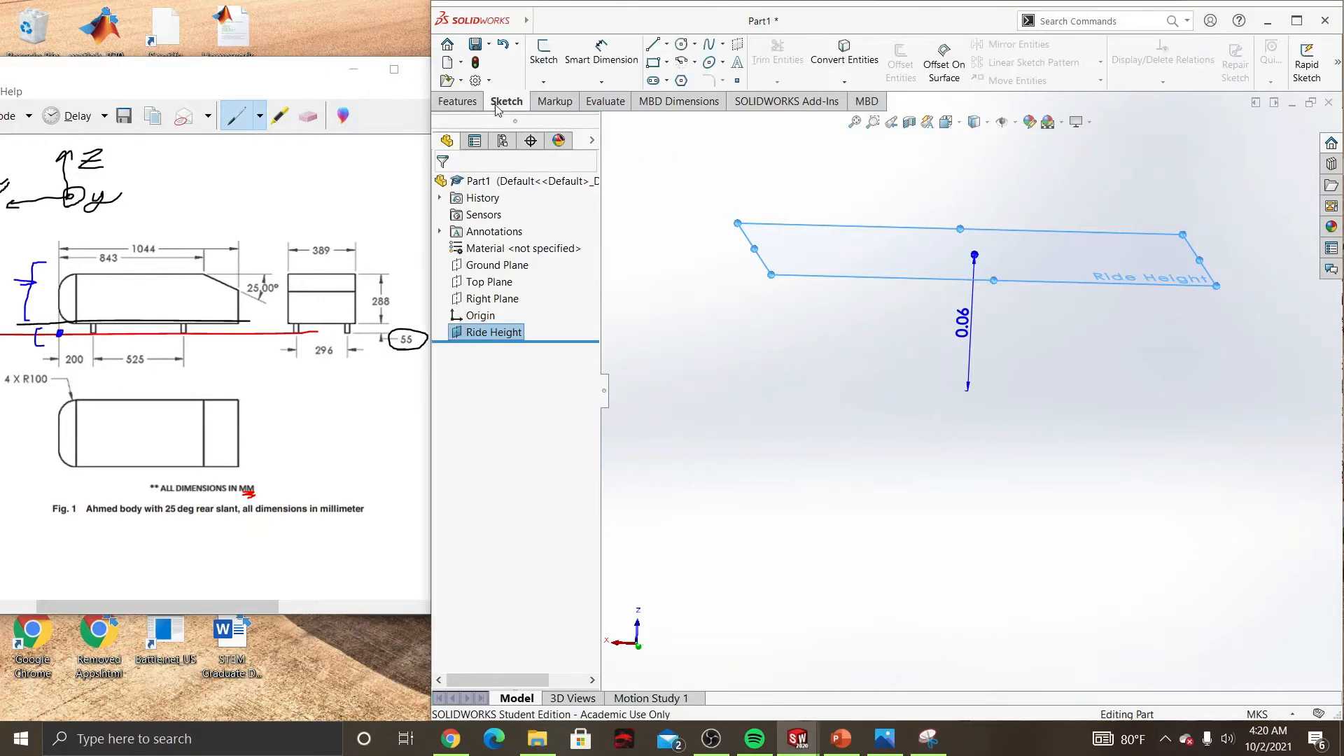
left_click(543, 50)
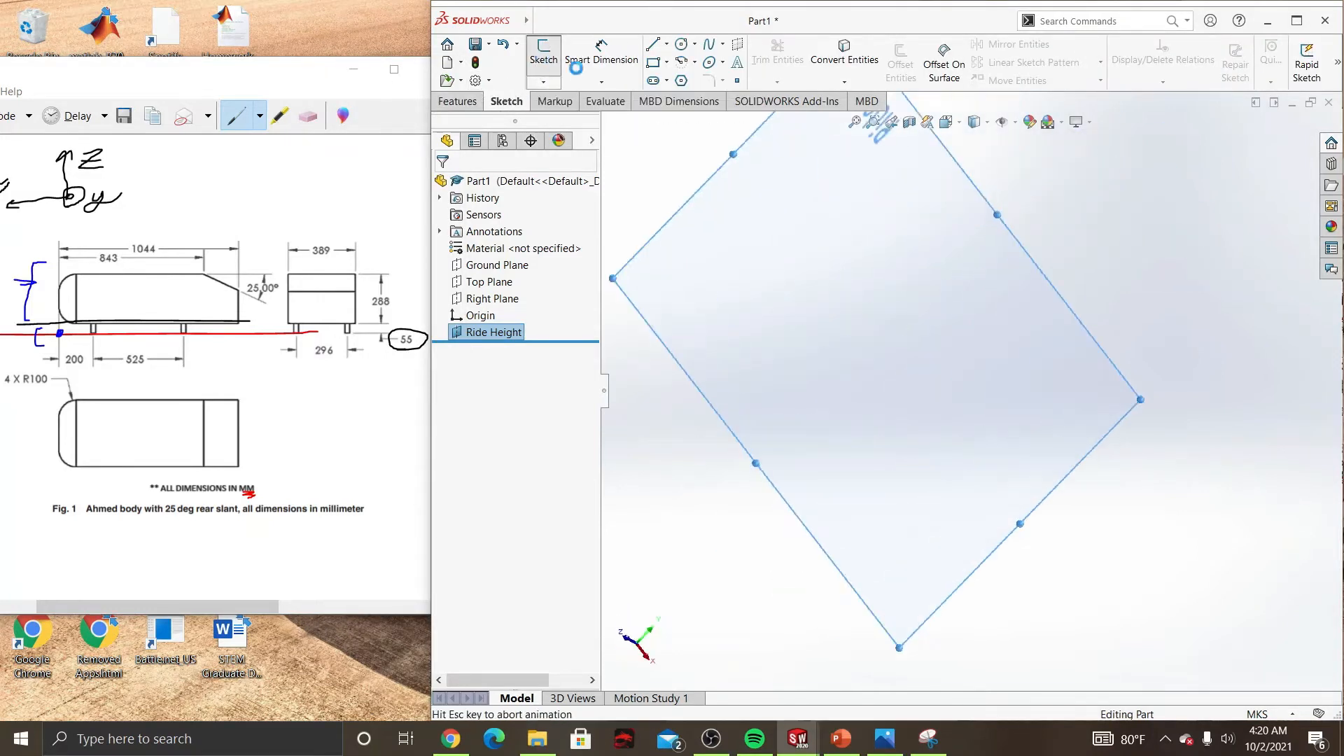
scroll(925, 343, "down", 4)
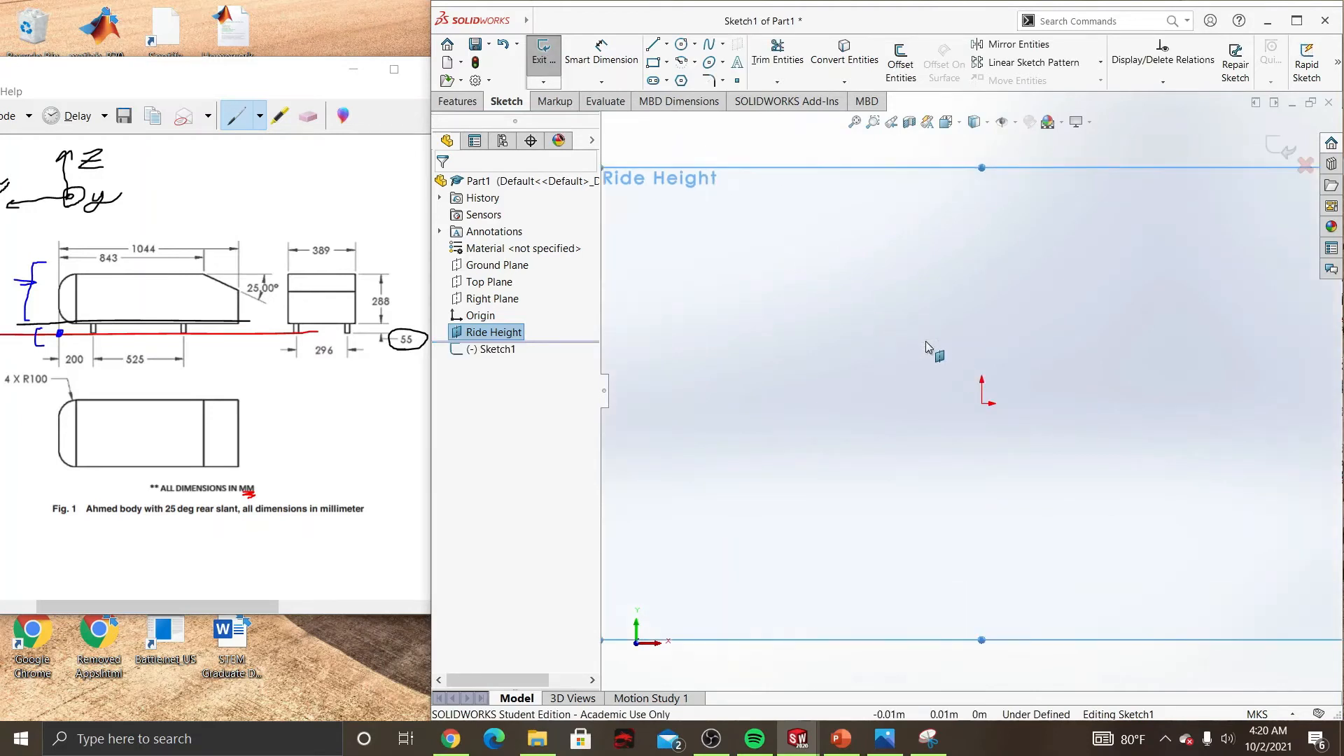
scroll(925, 343, "up", 6)
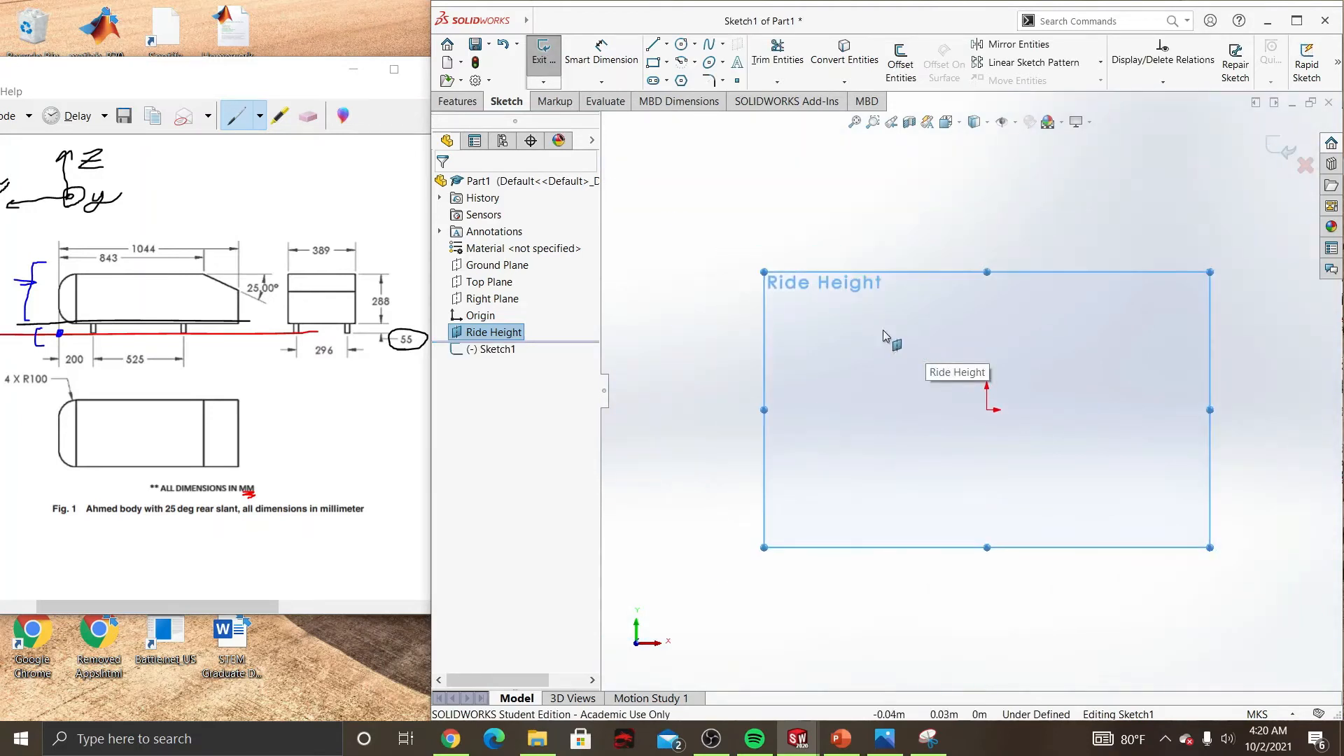
left_click(653, 61)
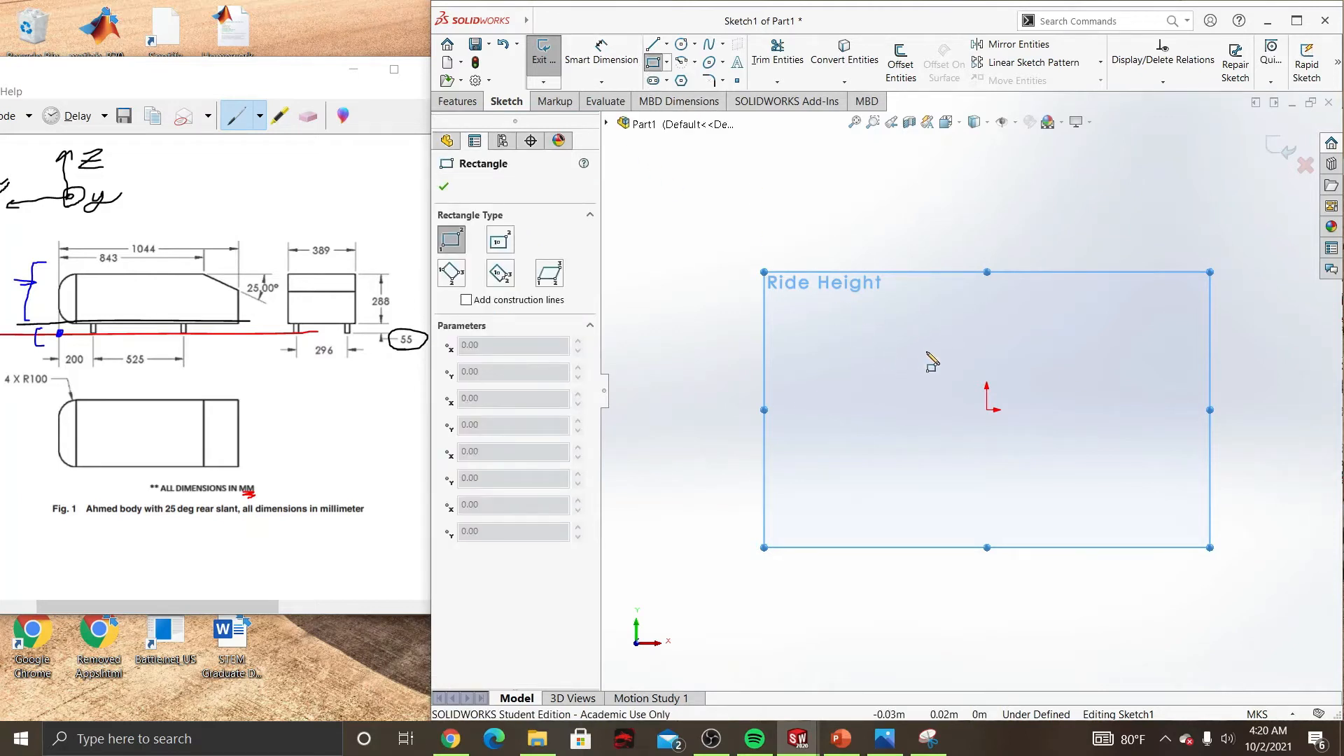
left_click(987, 333)
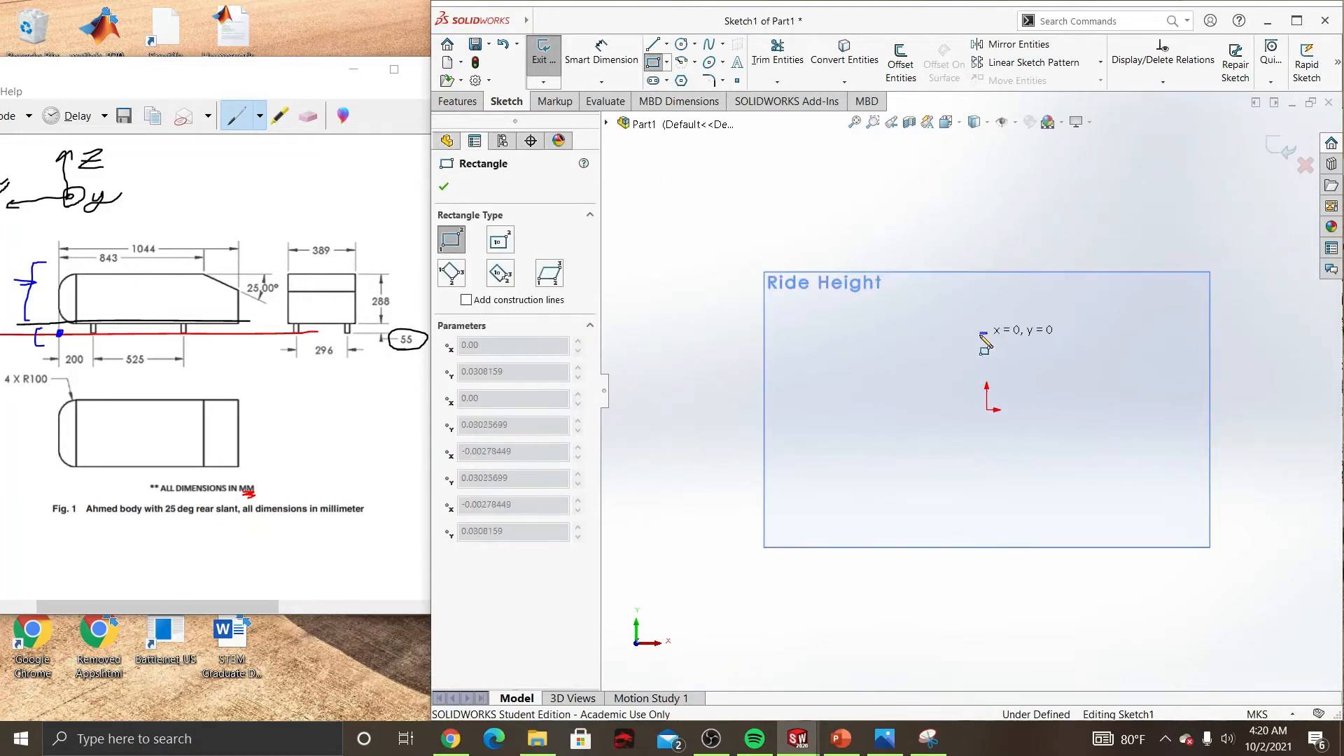
left_click(671, 508)
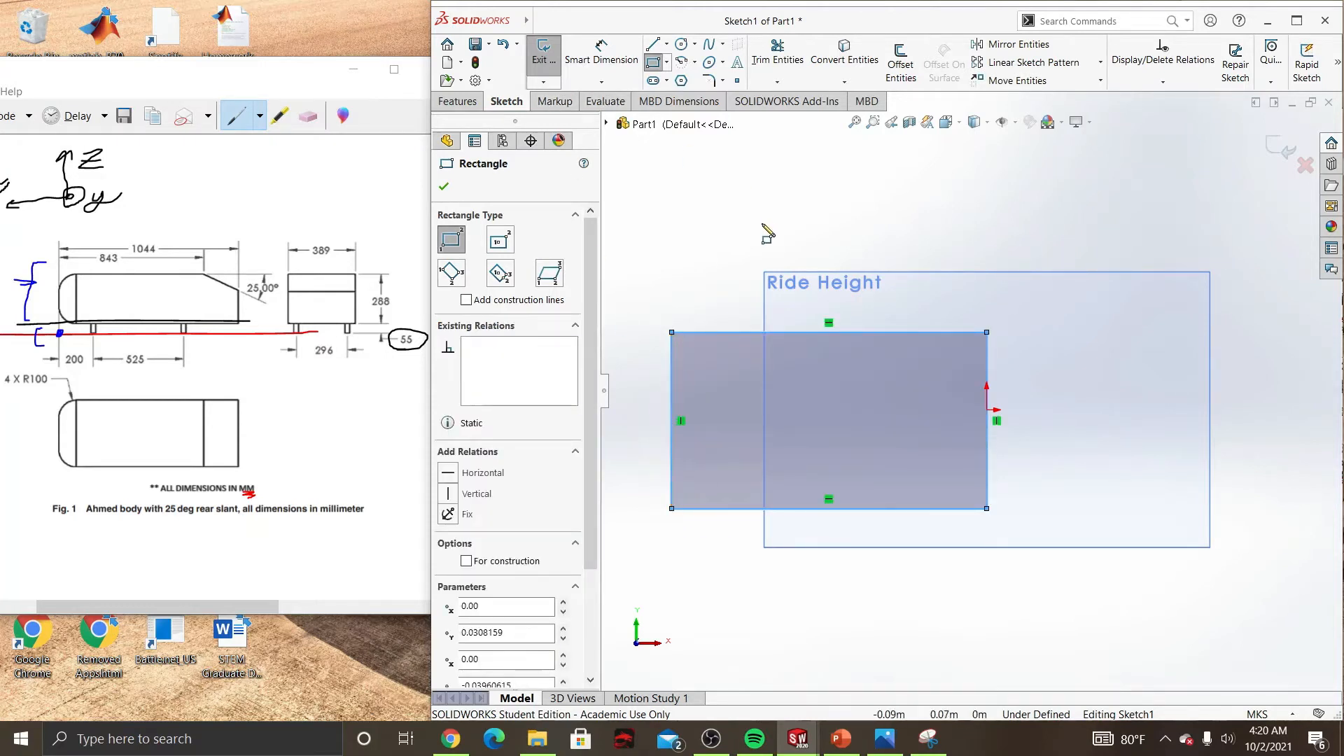
left_click(656, 63)
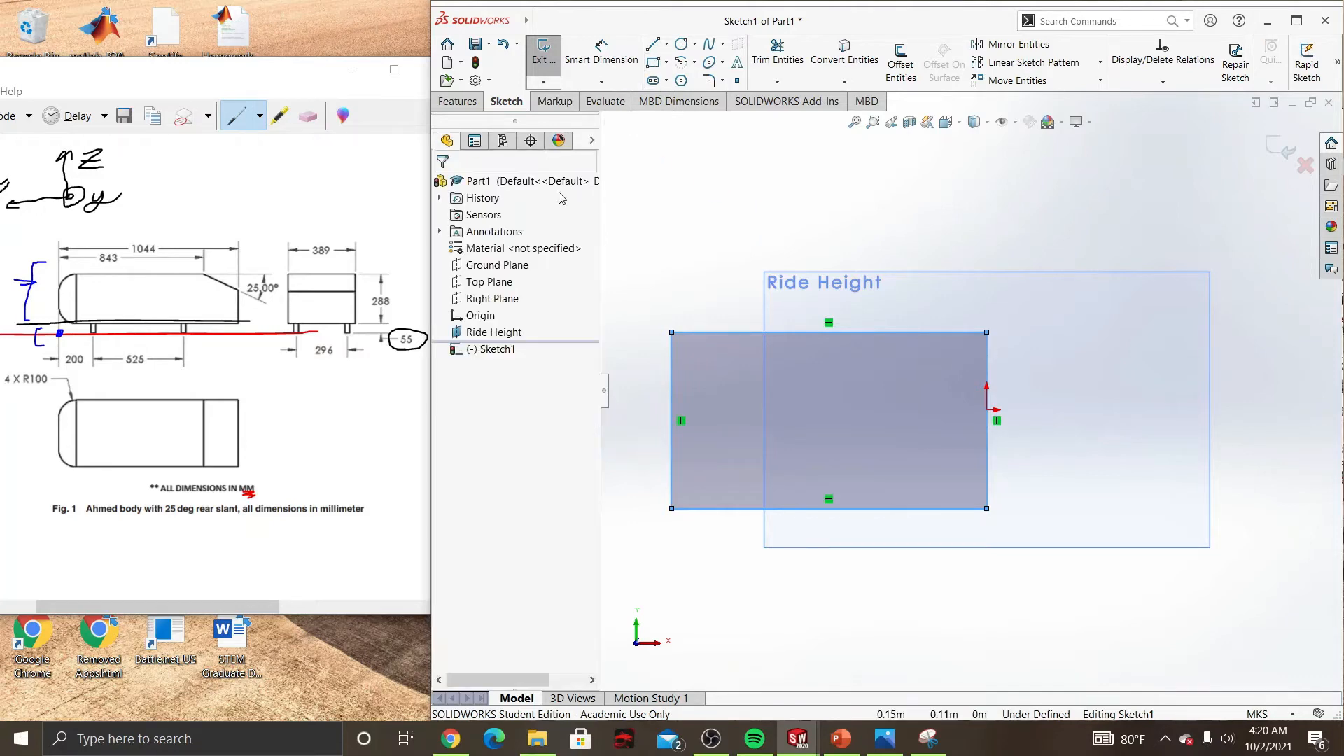
left_click(600, 82)
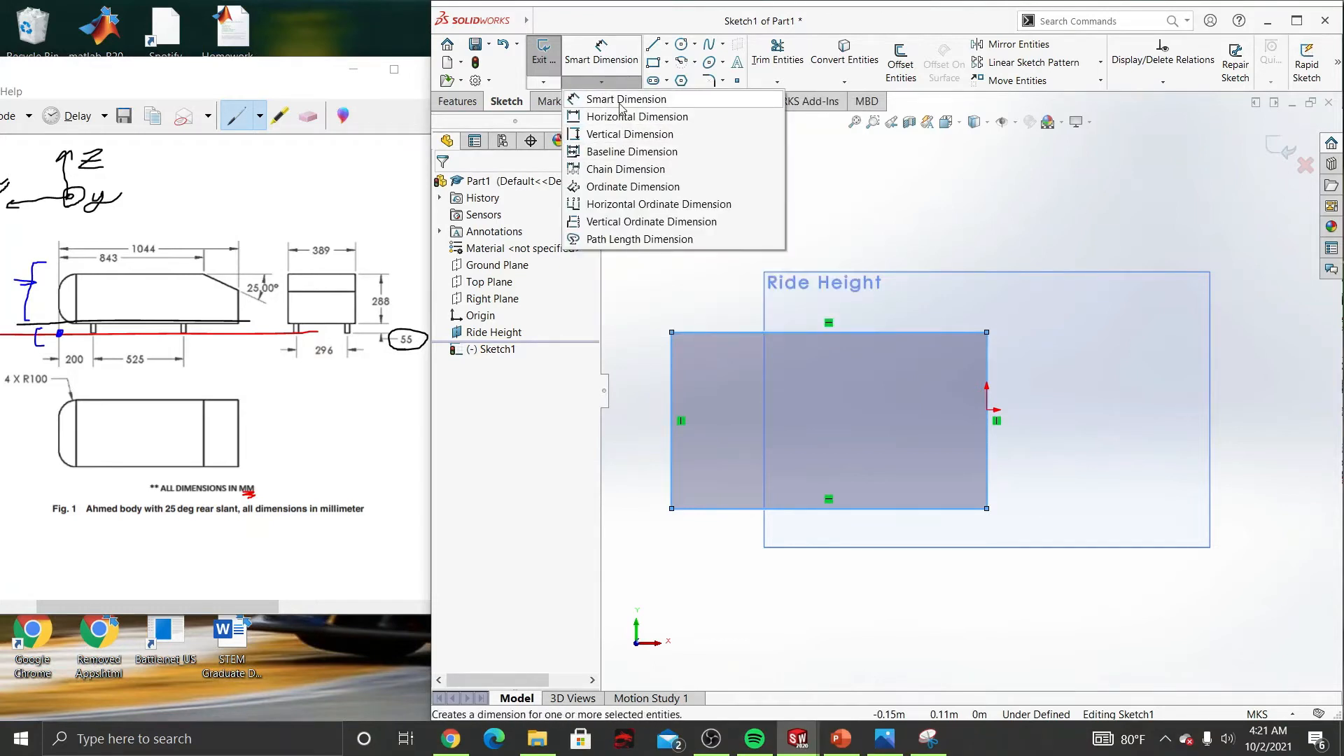
left_click(683, 155)
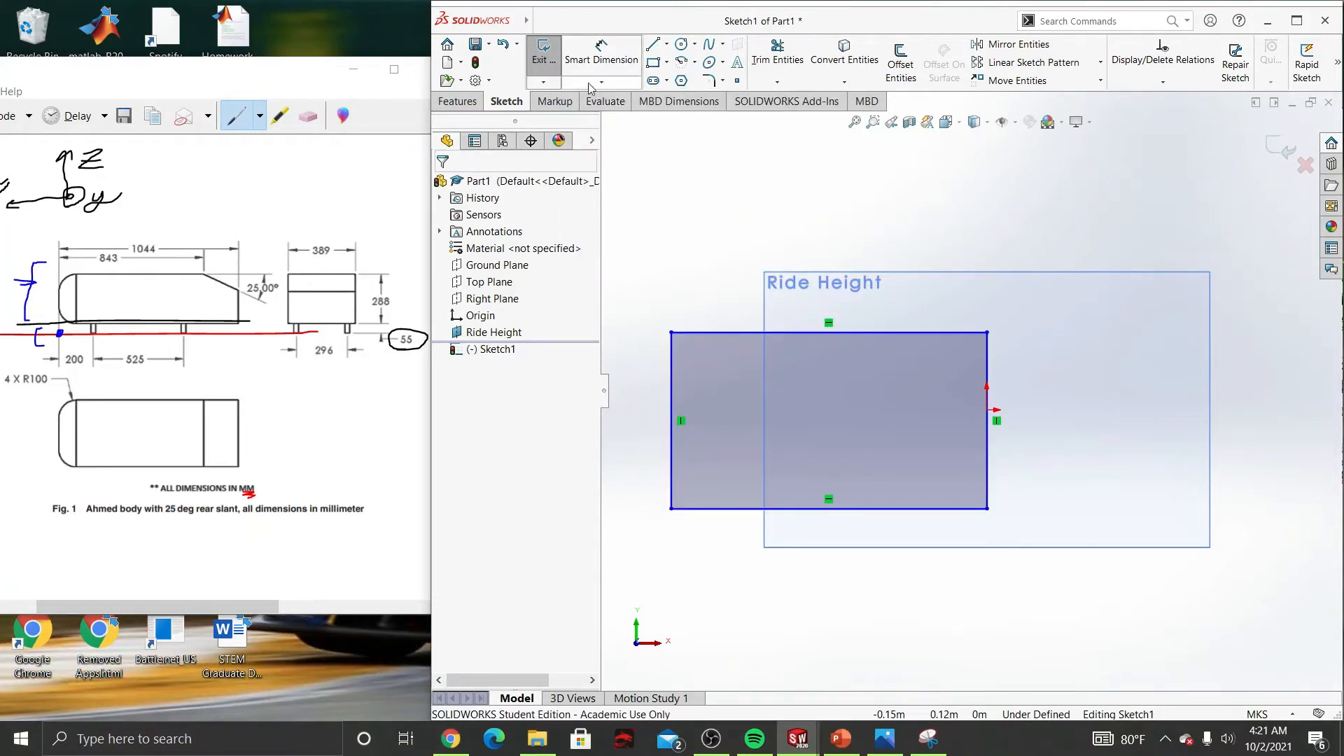
Step: Dimension the rectangle's upper horizontal edge and set its length to 1044 mm
left_click(789, 334)
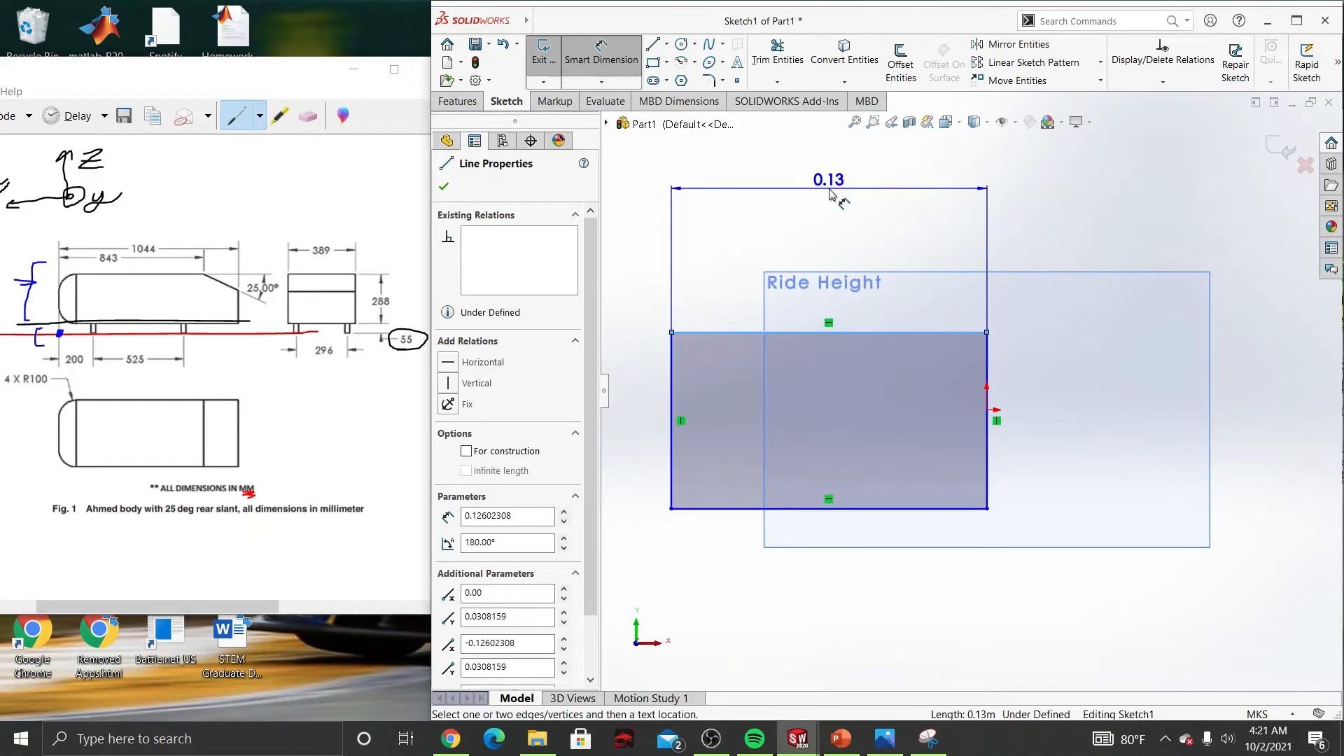
key("Escape")
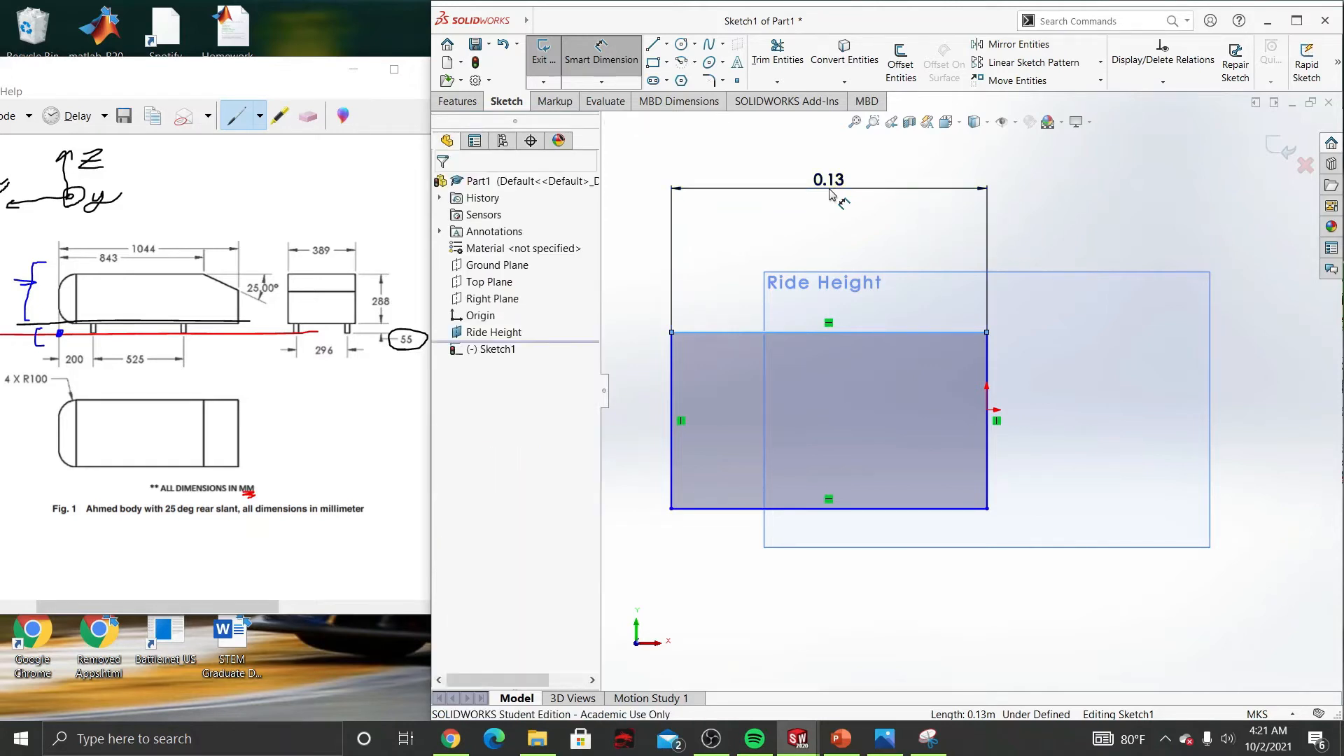
double_click(831, 183)
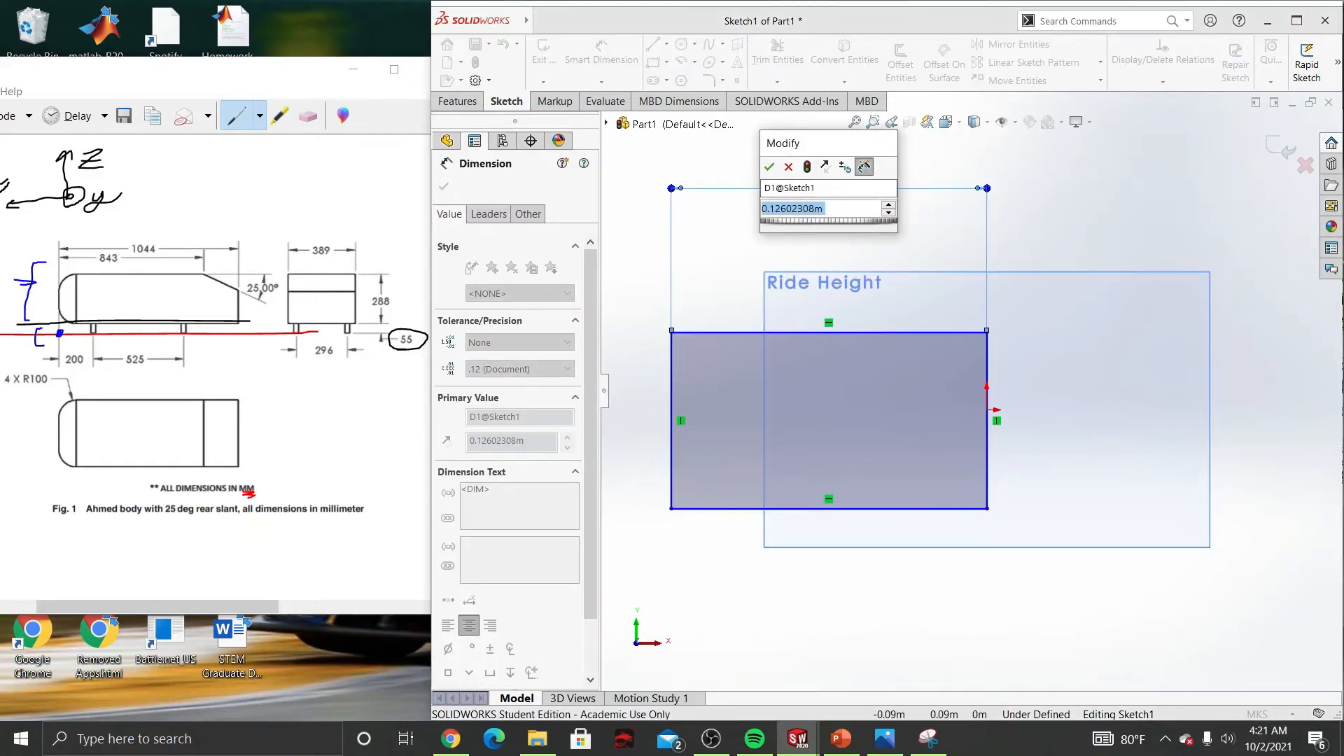
type("10")
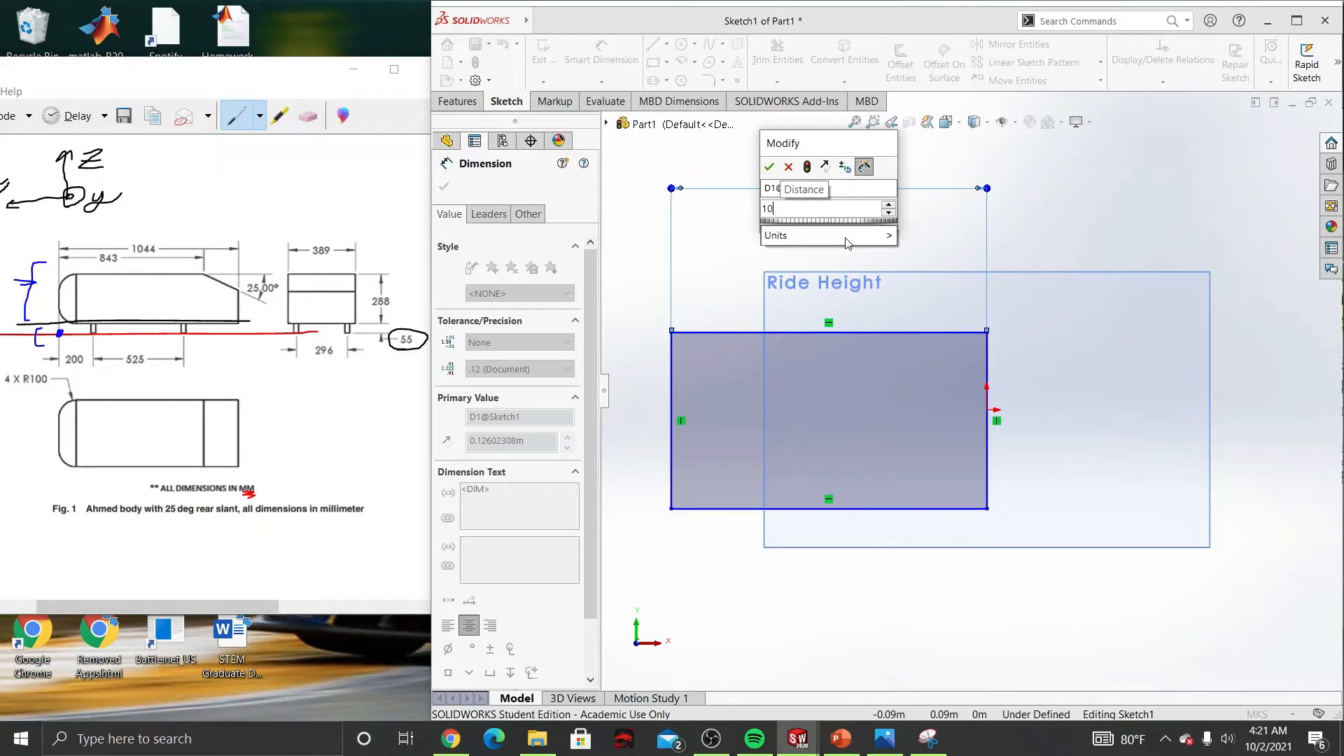
type("44 mm")
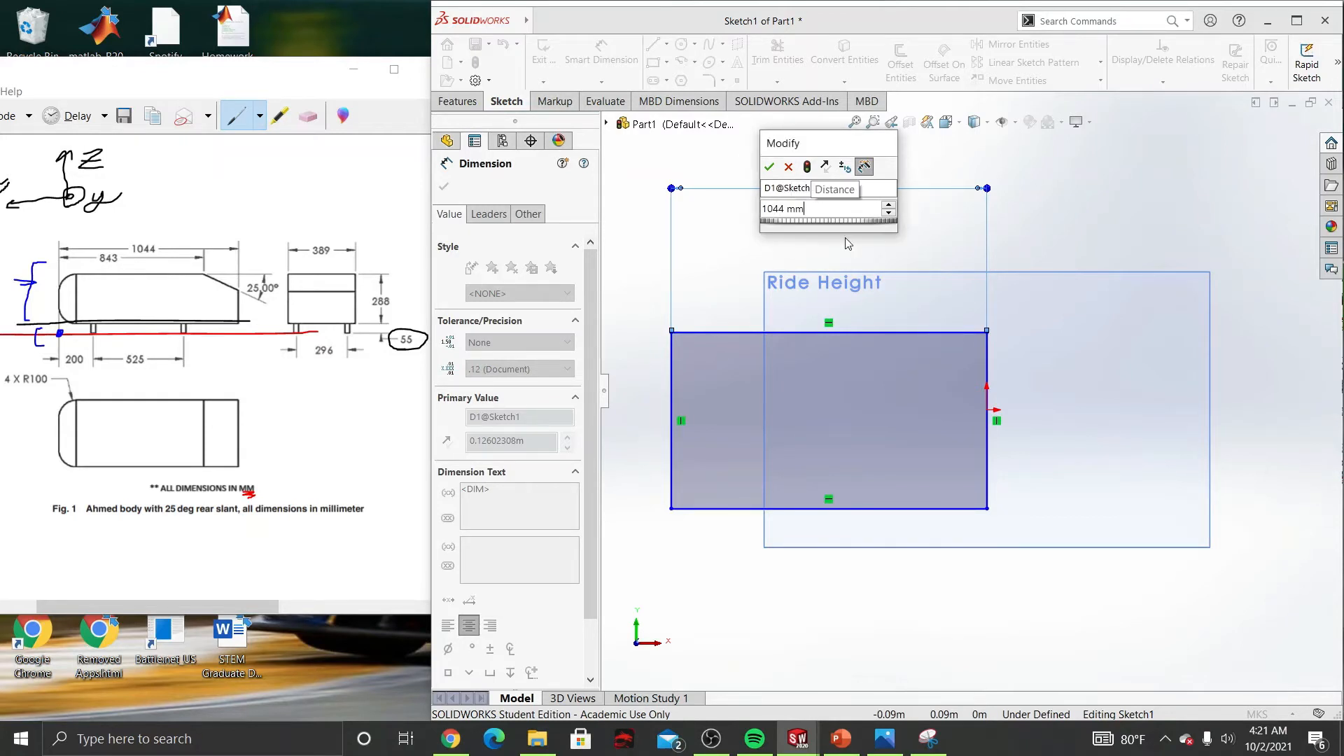
key("Return")
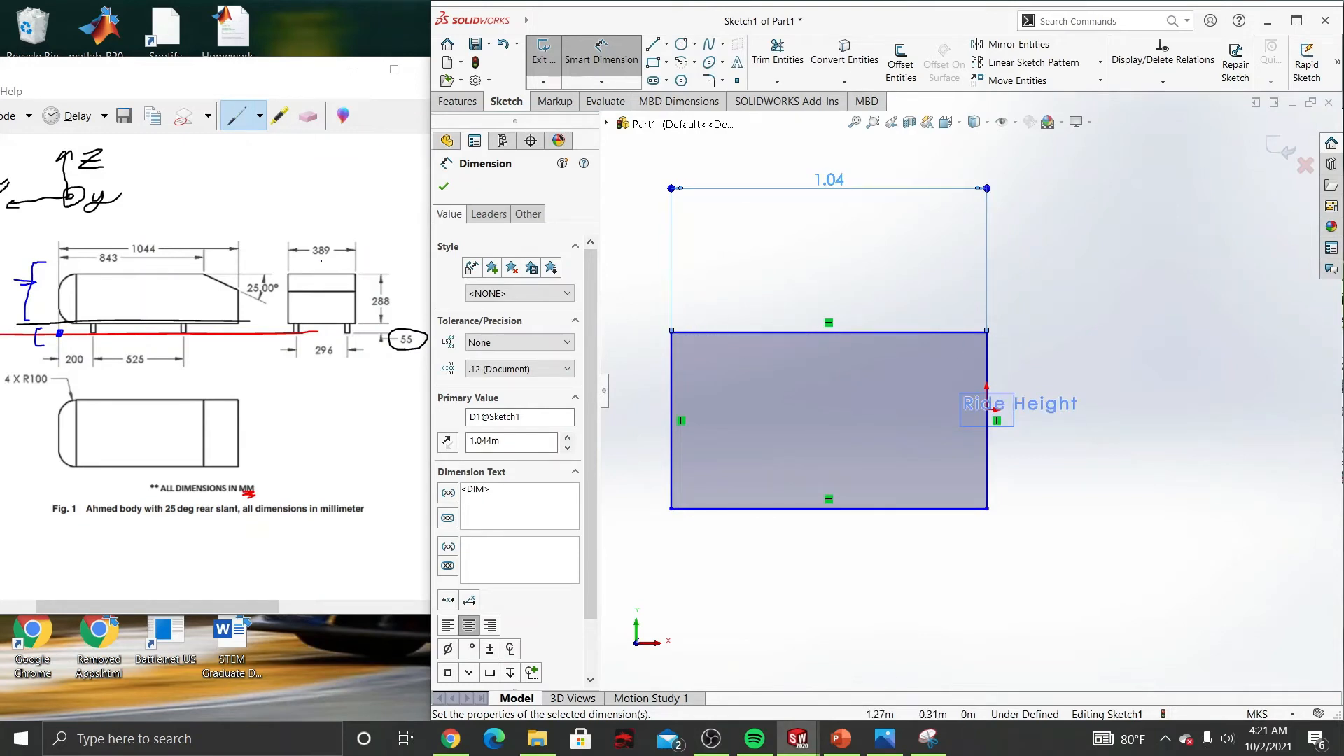
Step: Dimension the rectangle's right vertical edge and set the body width to 389 mm
left_click(1001, 478)
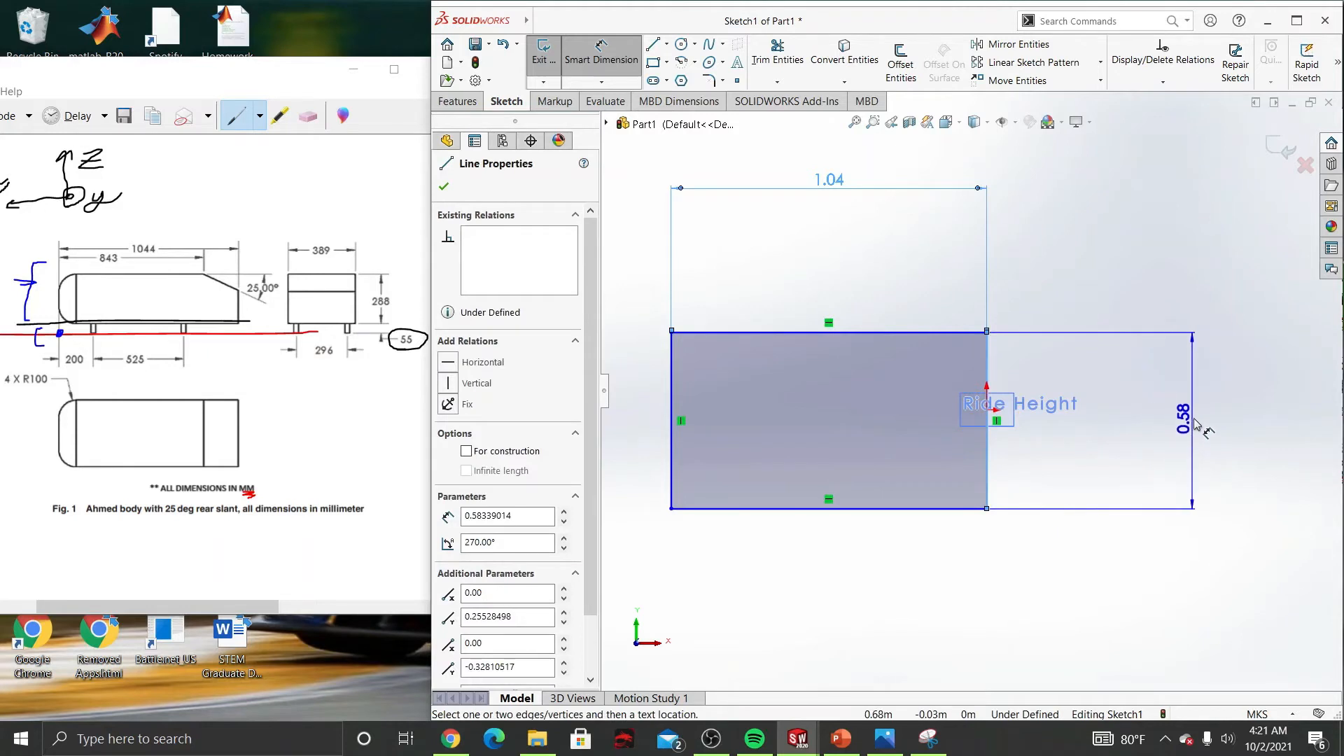
left_click(1194, 420)
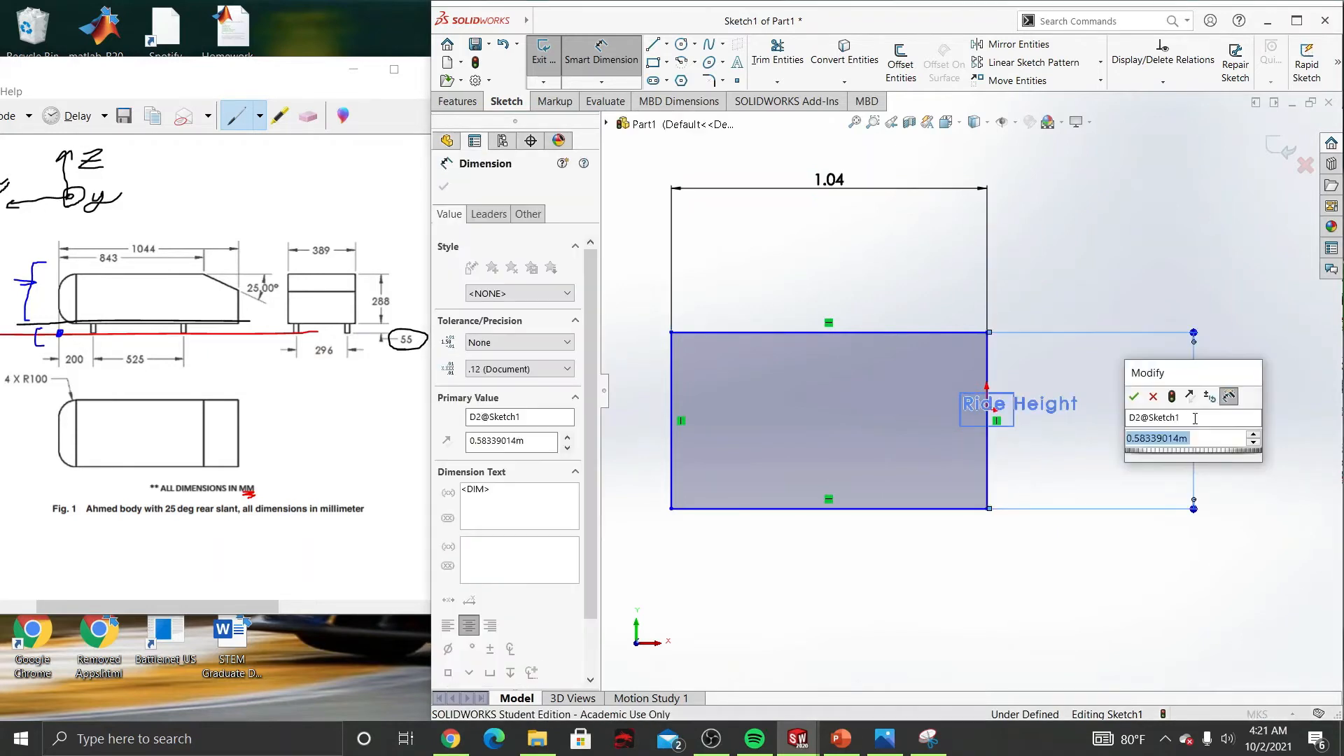
type("389 mm")
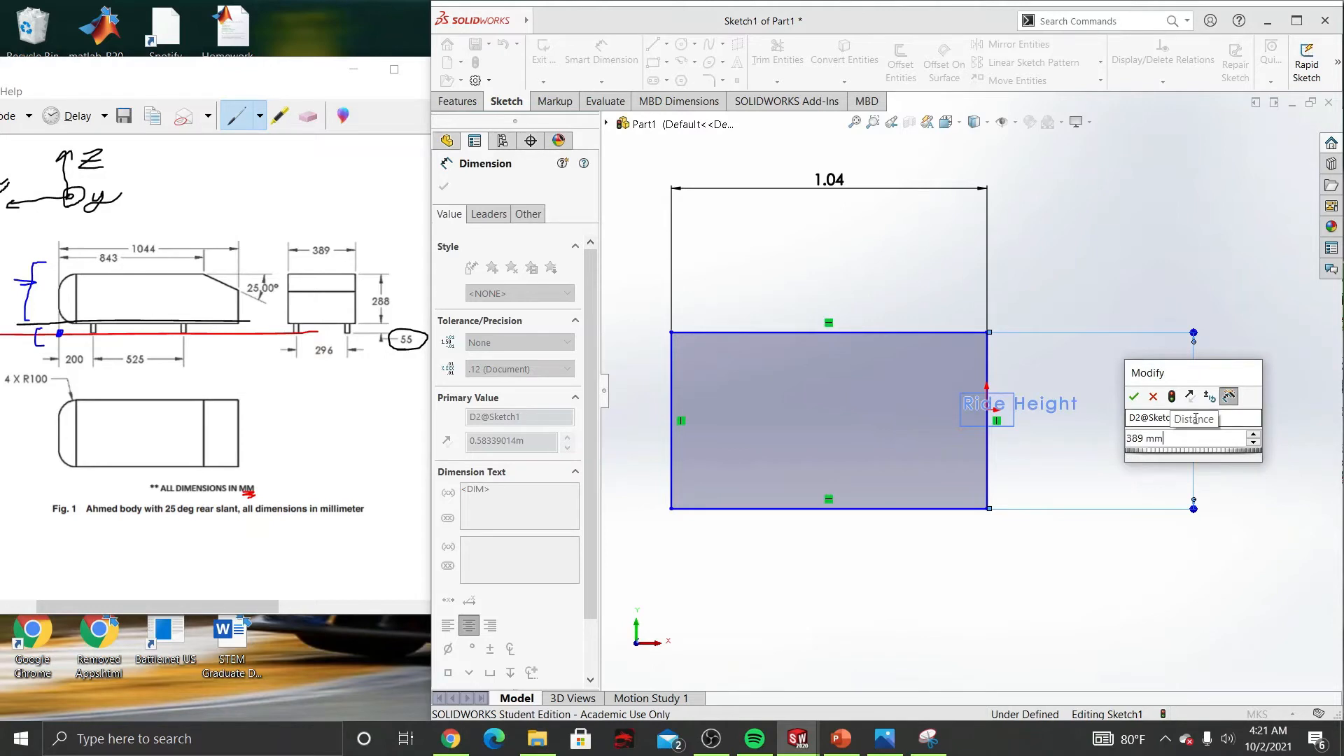
key("Return")
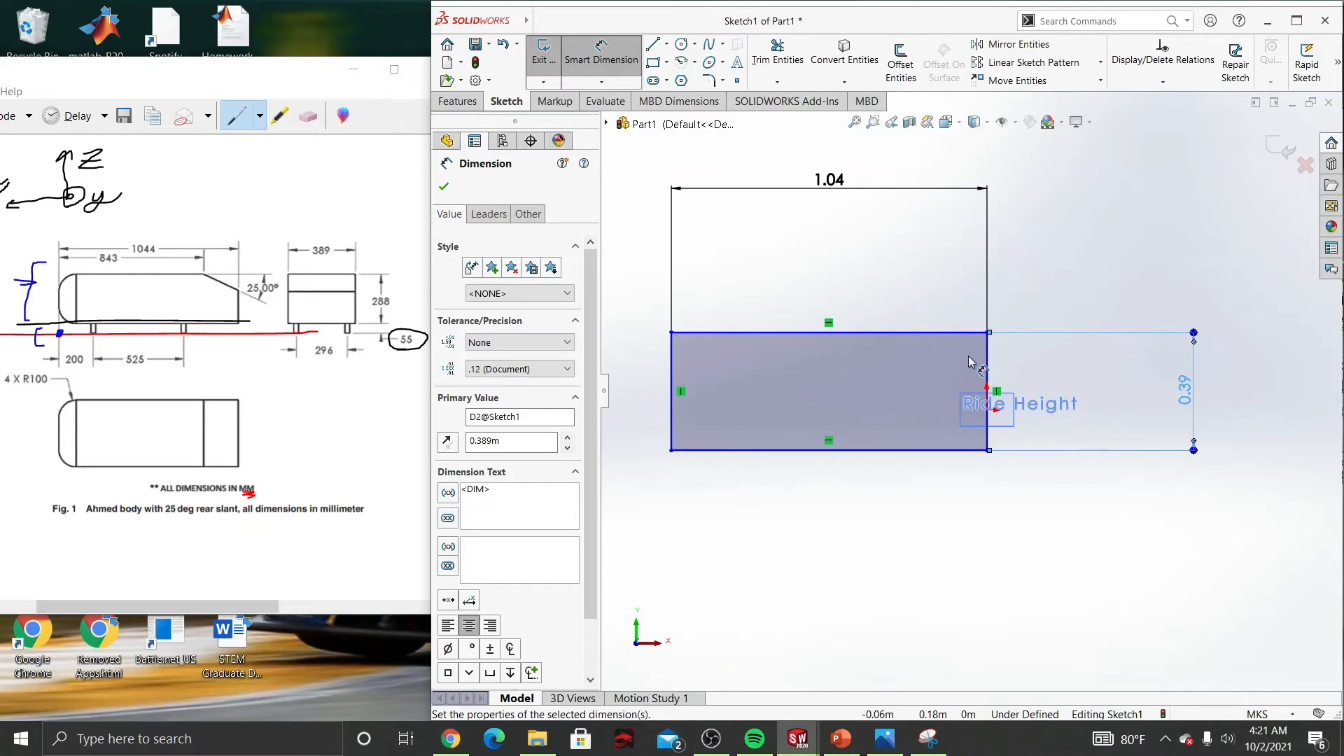
Step: Finish dimensioning and shift the whole rectangle away from the origin to test whether its position is still free
middle_click_drag(968, 355, 977, 242)
scroll(976, 320, "up", 4)
scroll(966, 376, "down", 1)
scroll(966, 381, "down", 3)
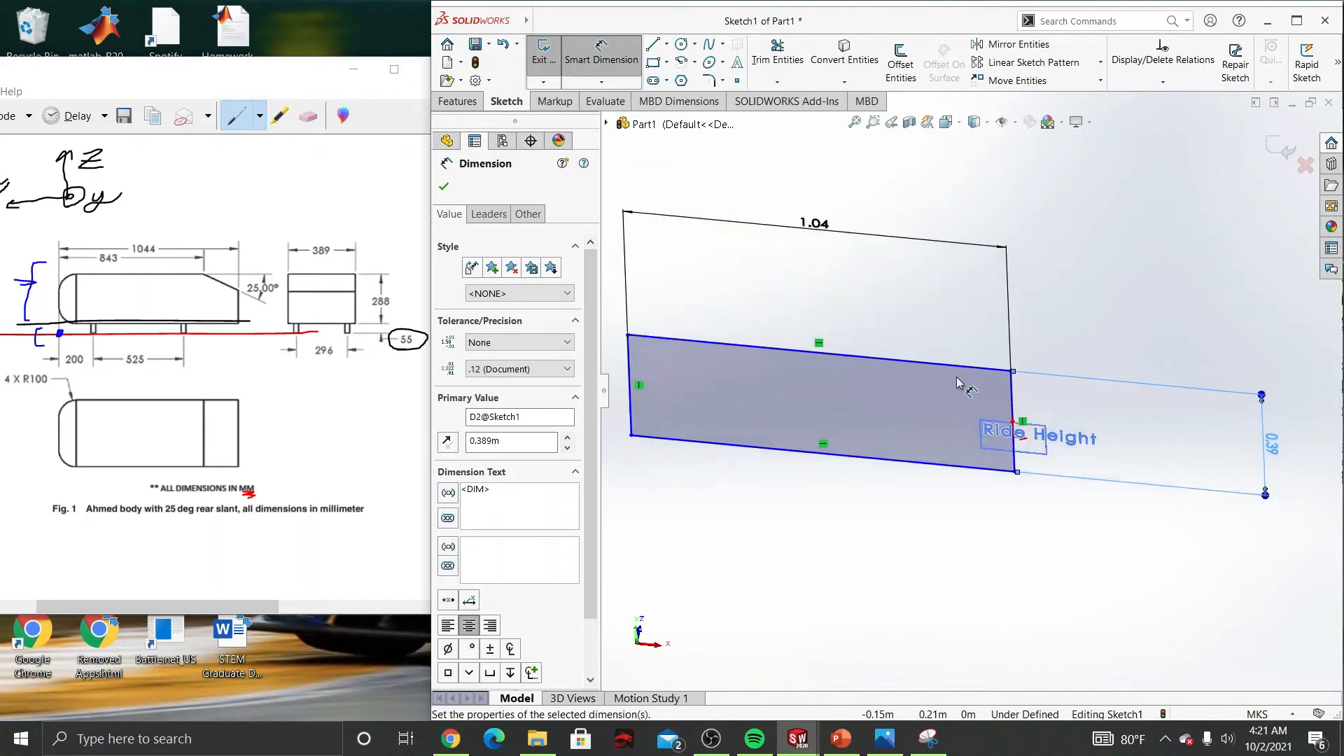
scroll(956, 382, "up", 1)
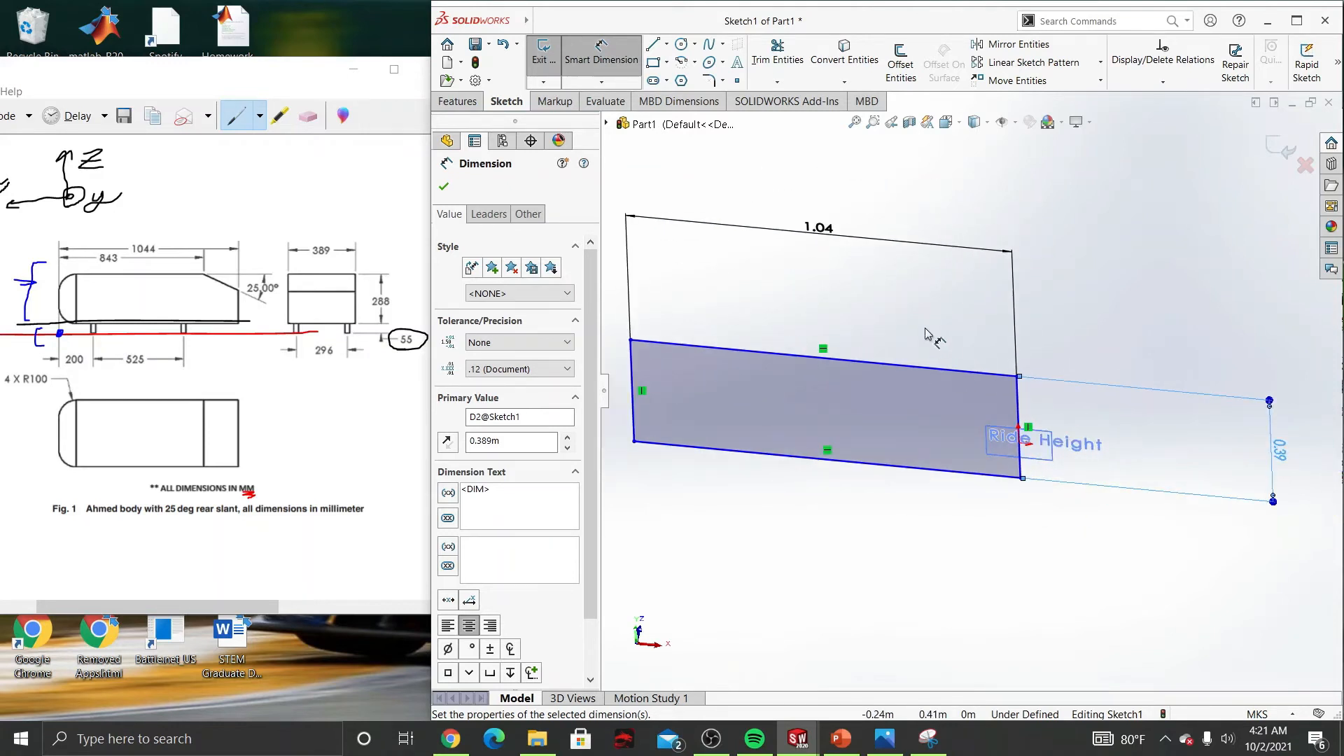
mouse_move(789, 301)
middle_mouse_down()
mouse_move(780, 336)
mouse_move(797, 366)
middle_mouse_up()
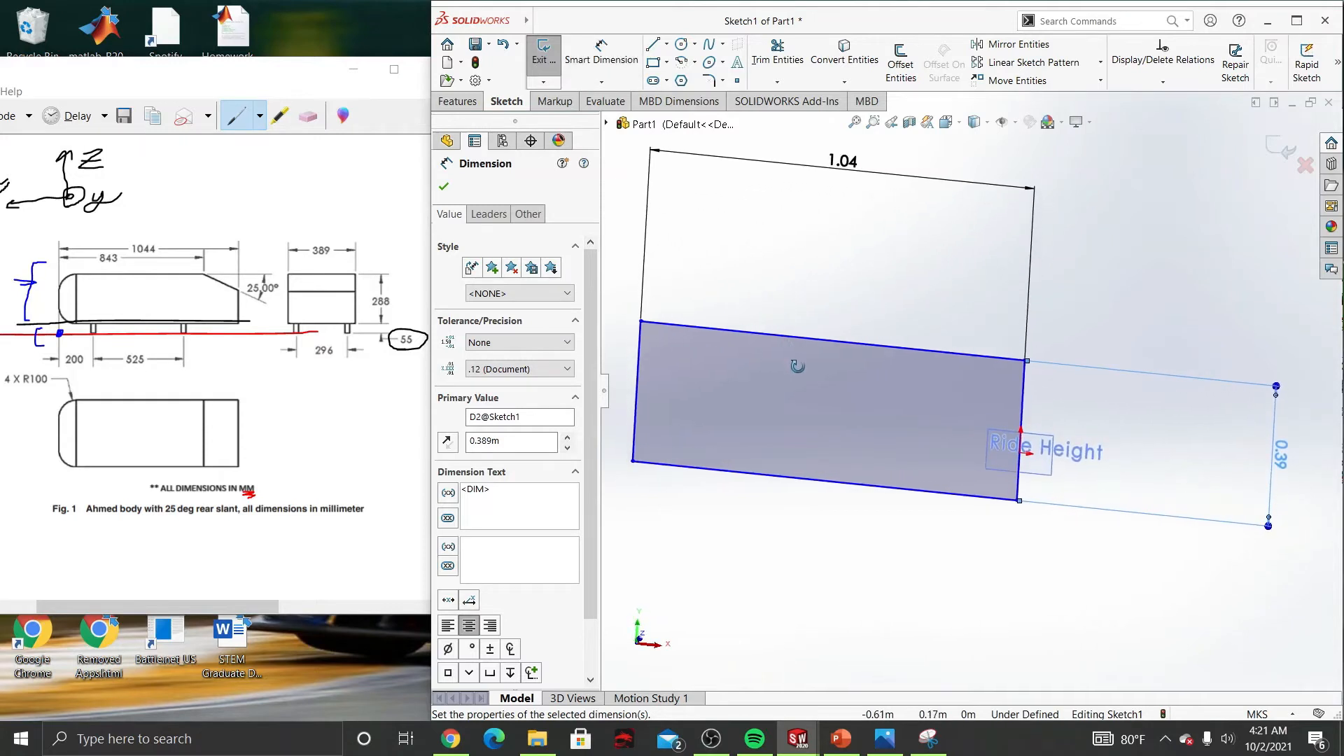
scroll(1015, 403, "up", 2)
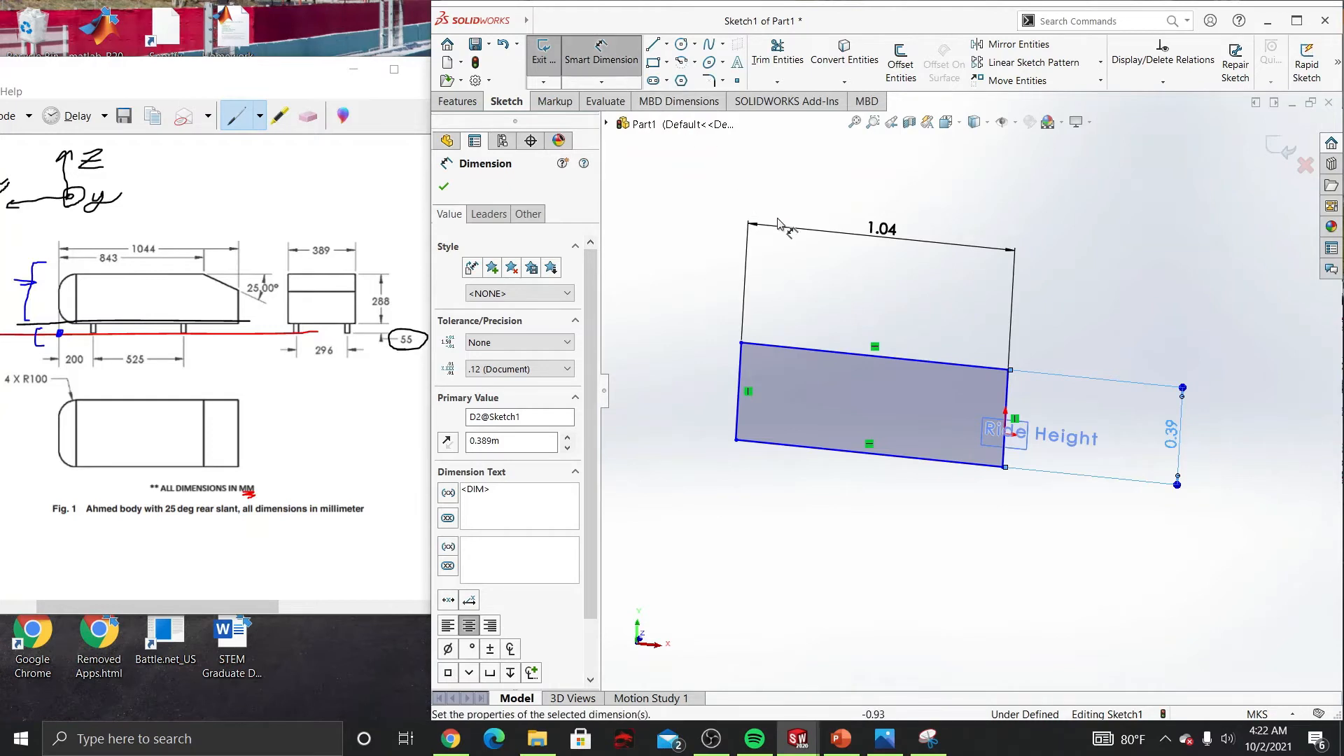
left_click(444, 186)
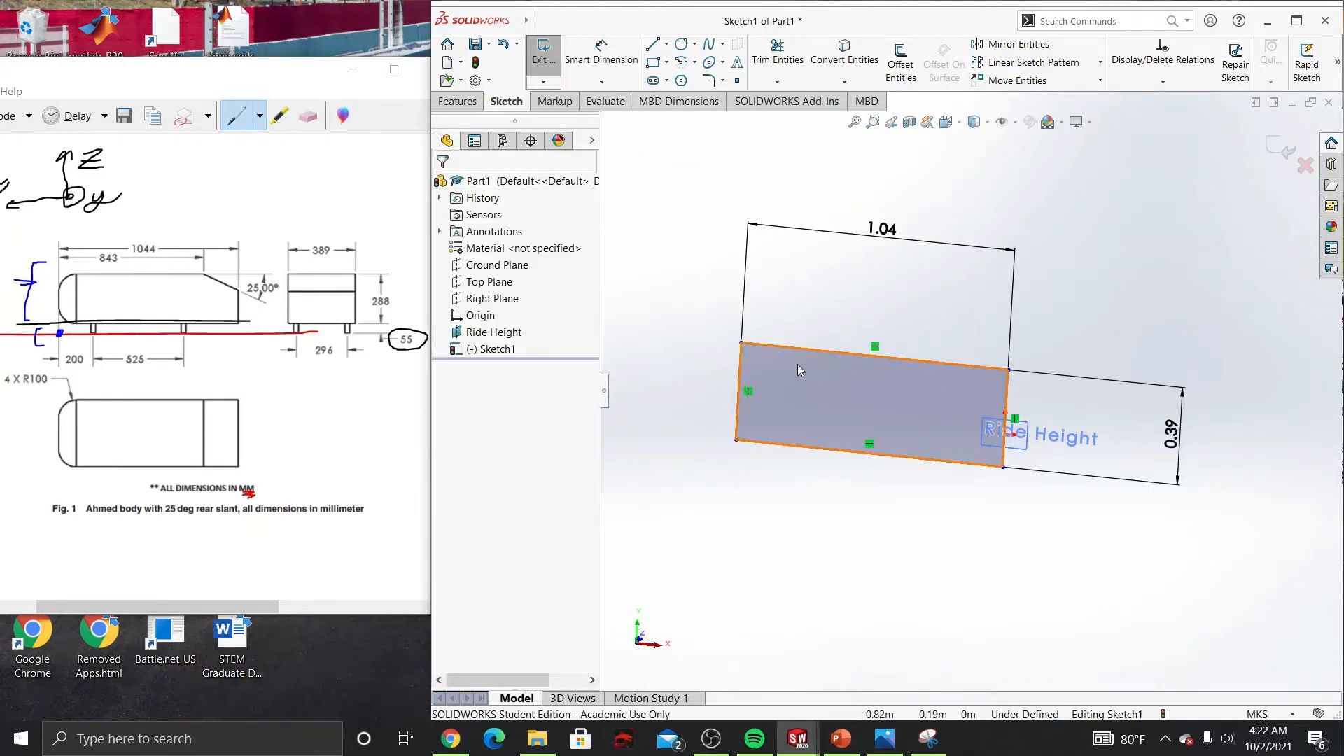
left_click_drag(800, 365, 784, 408)
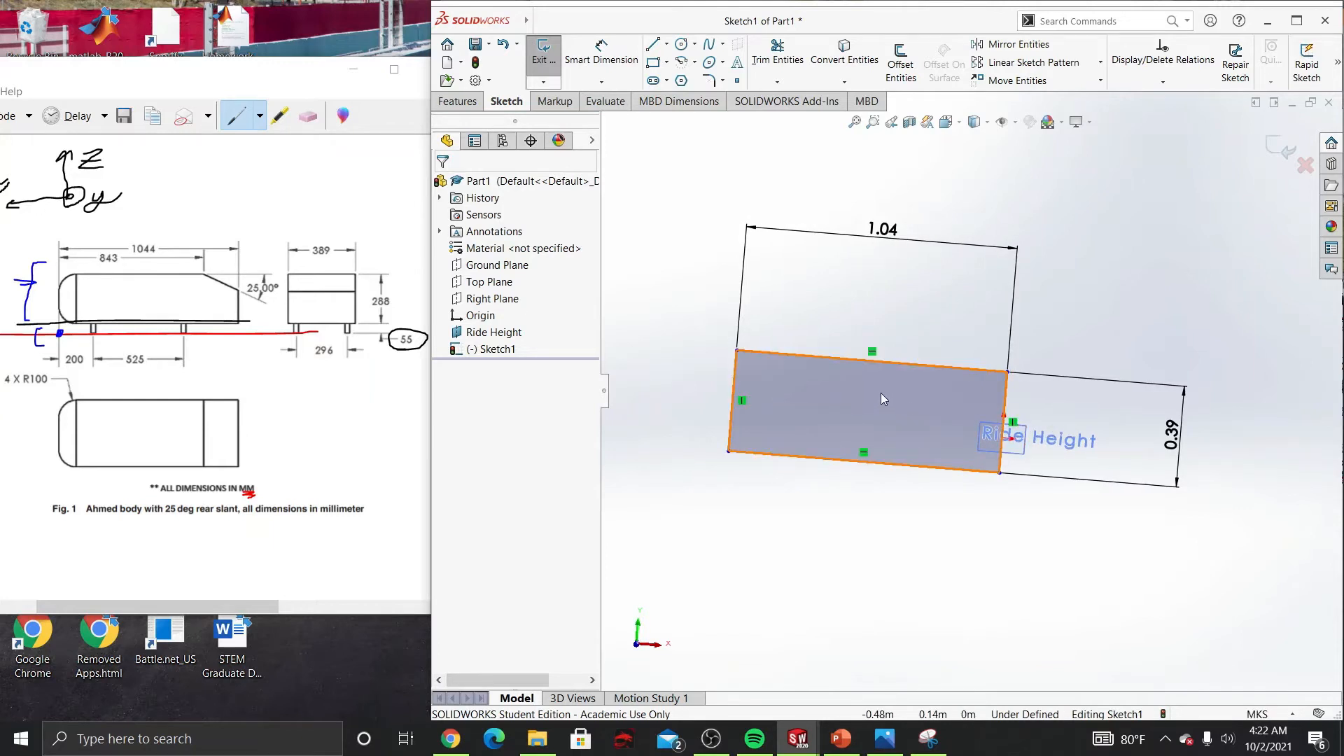
left_click_drag(881, 399, 764, 394)
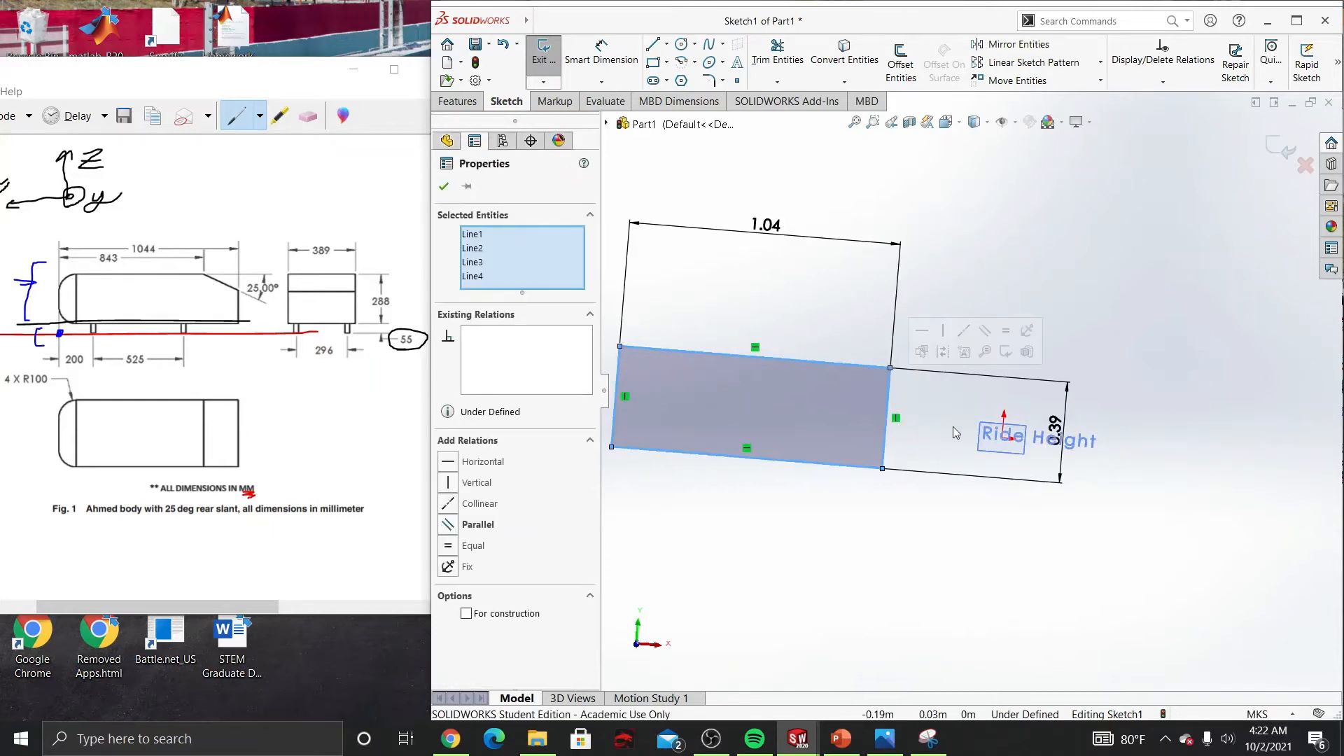
left_click(813, 208)
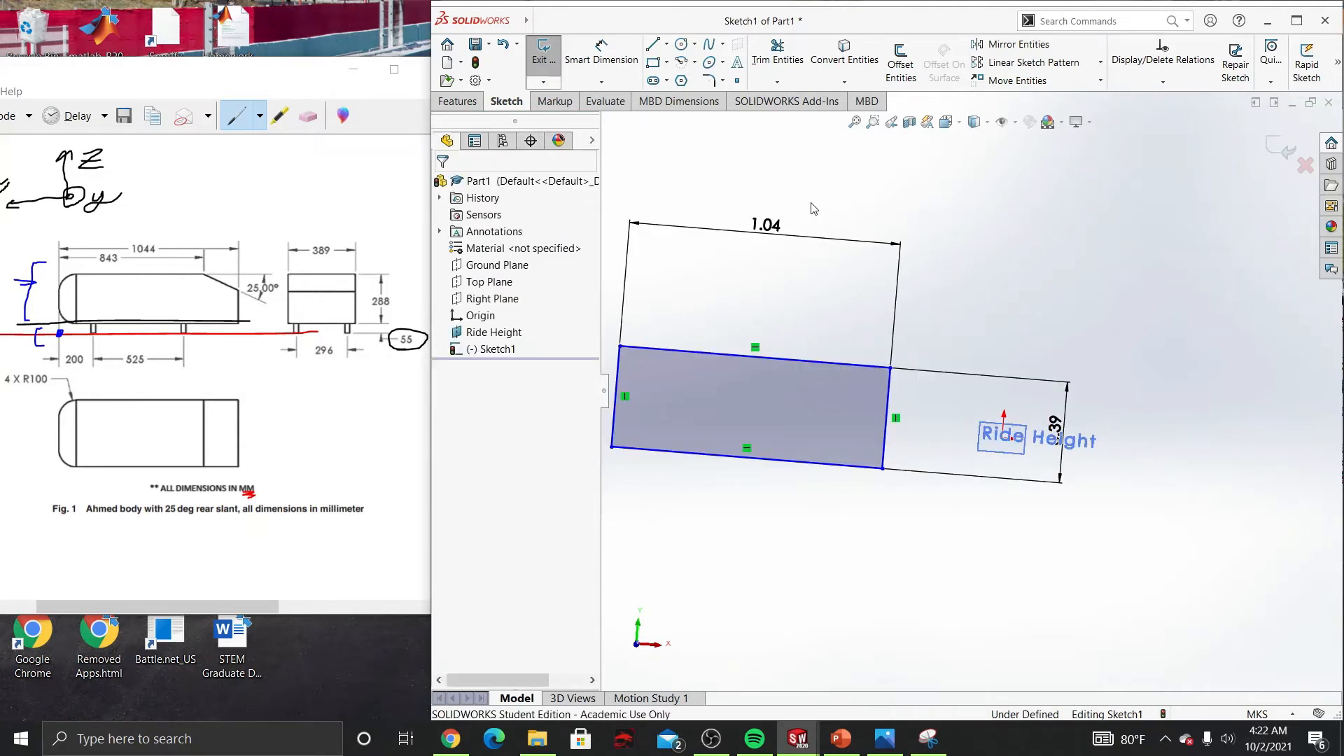
Step: Dimension the distance from the rectangle's right edge to the origin and set it to 0
left_click(600, 60)
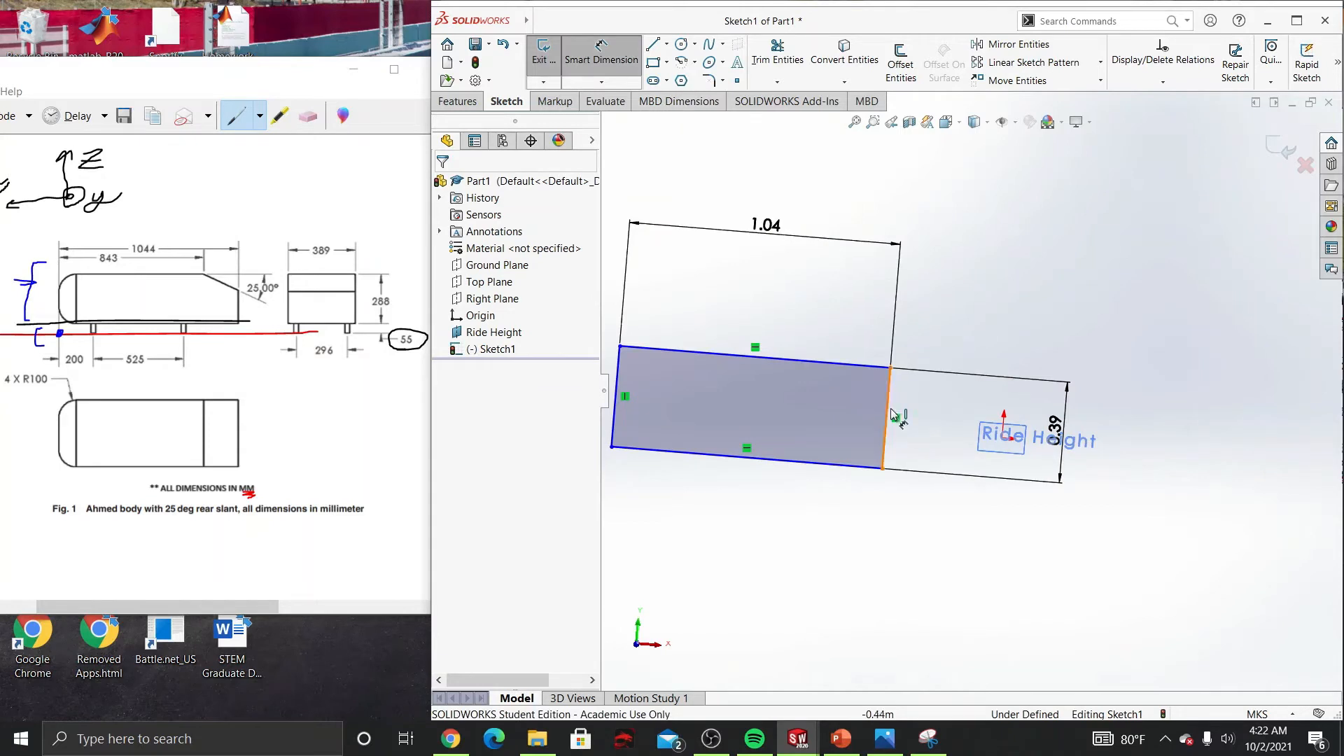
left_click(887, 409)
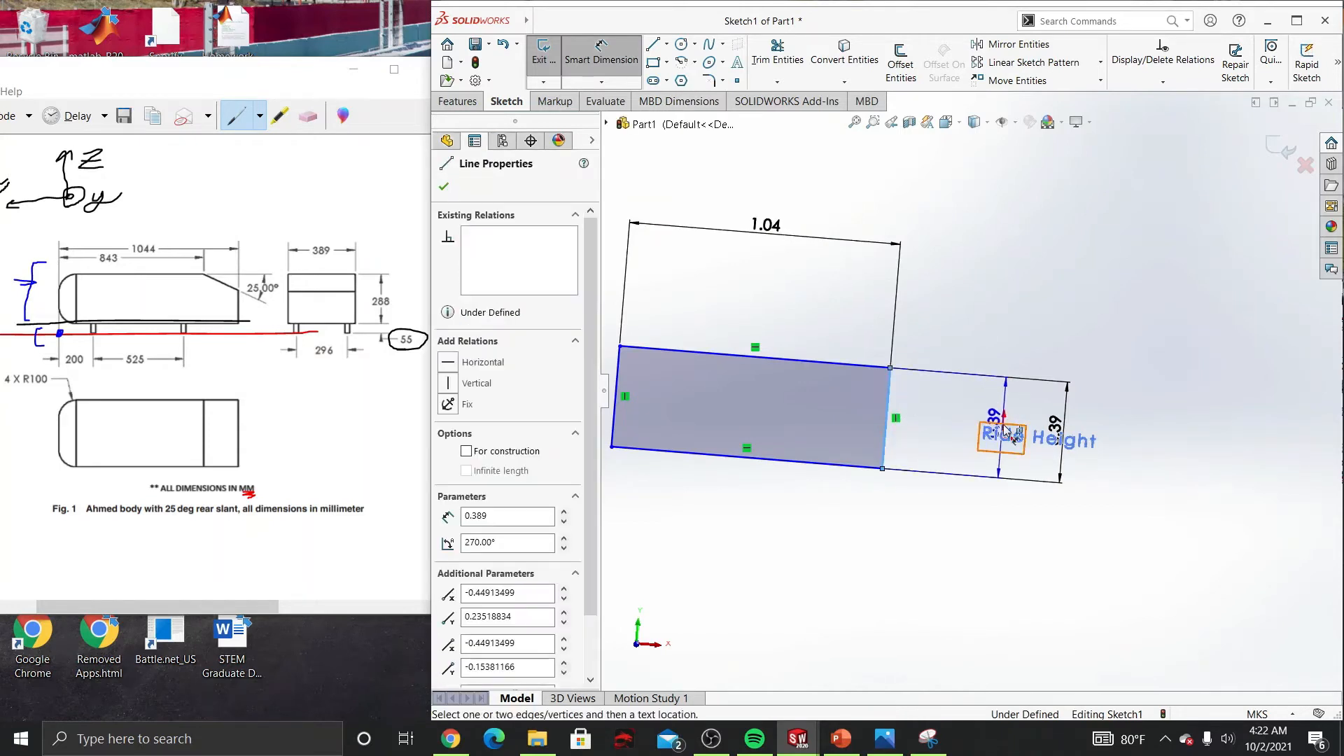
scroll(1008, 438, "up", 2)
scroll(1001, 430, "down", 8)
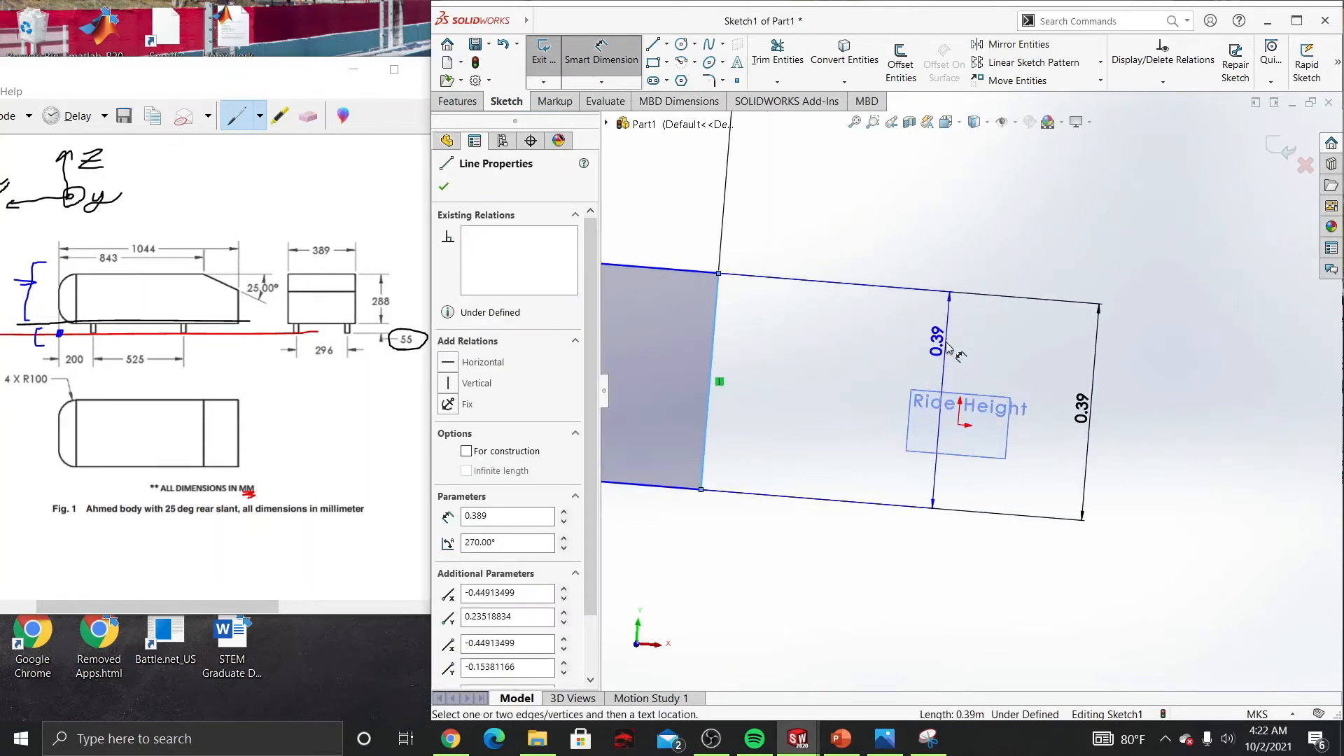
left_click(960, 483)
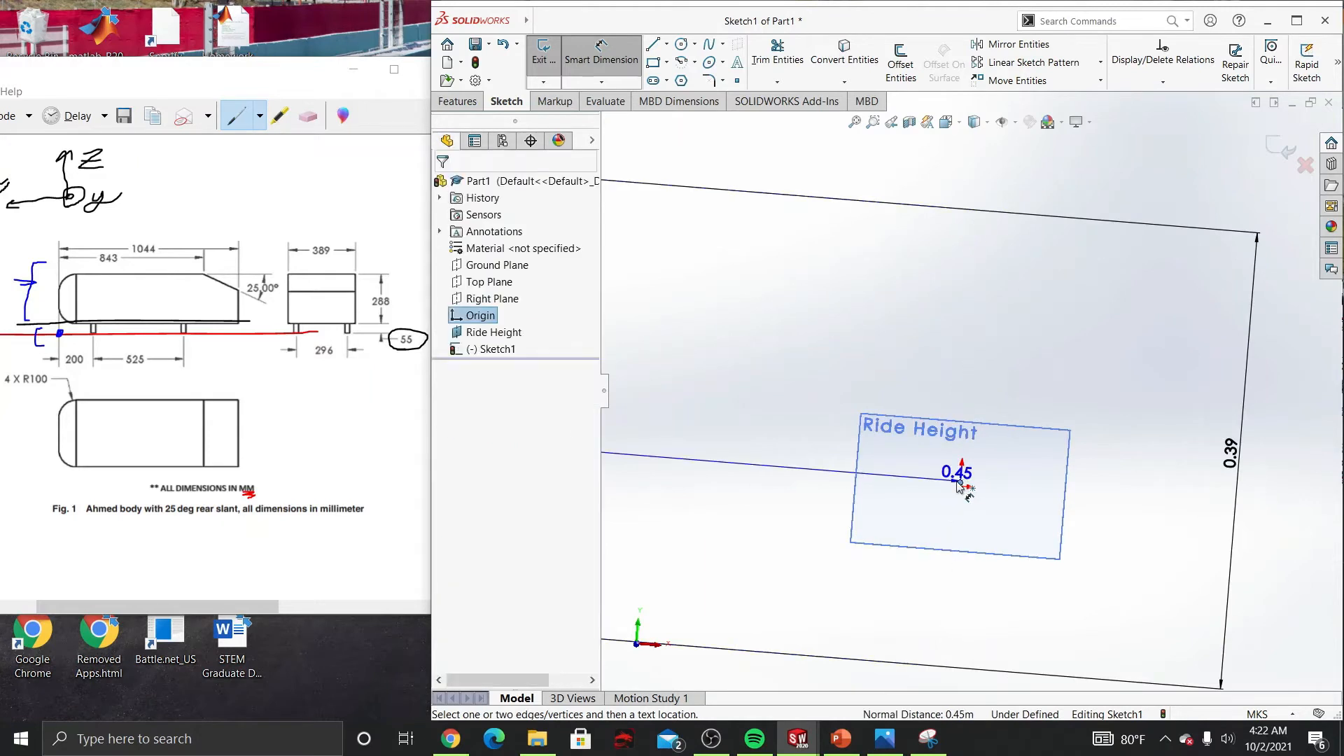
left_click(935, 161)
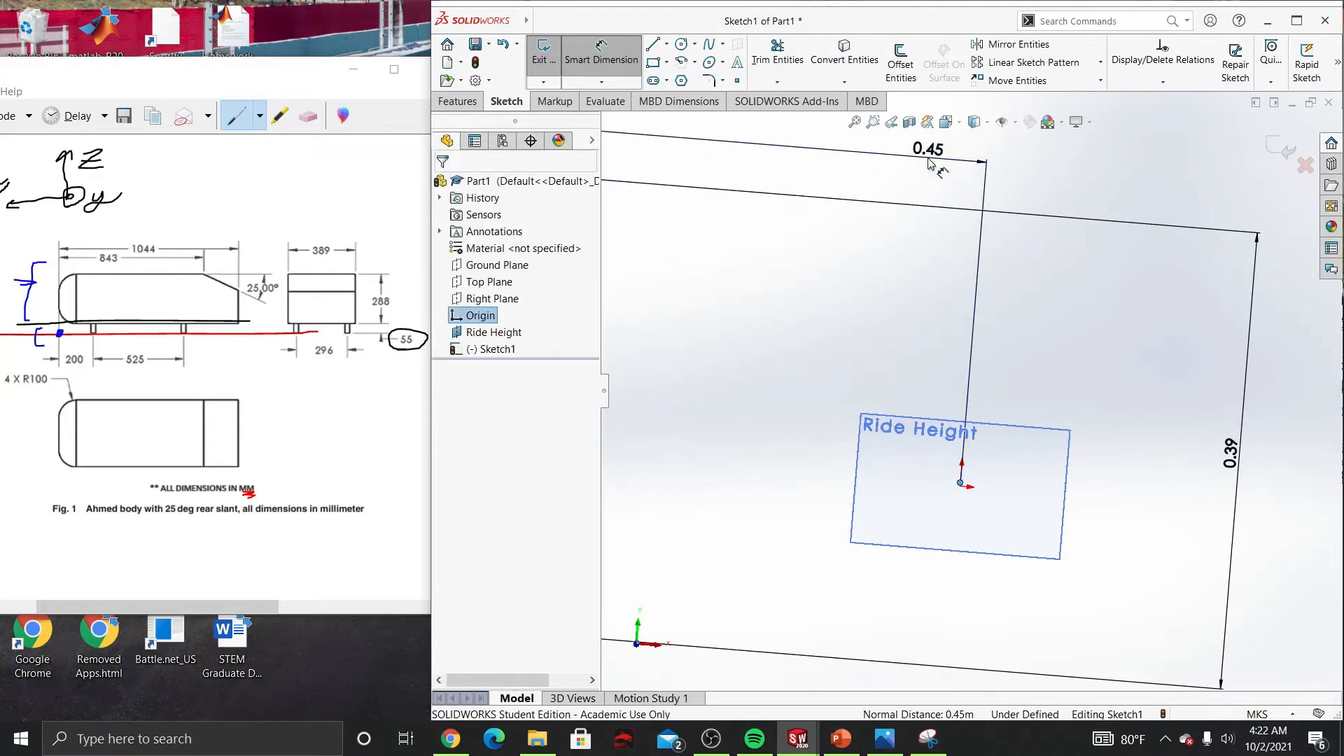
scroll(765, 255, "down", 2)
scroll(765, 256, "up", 6)
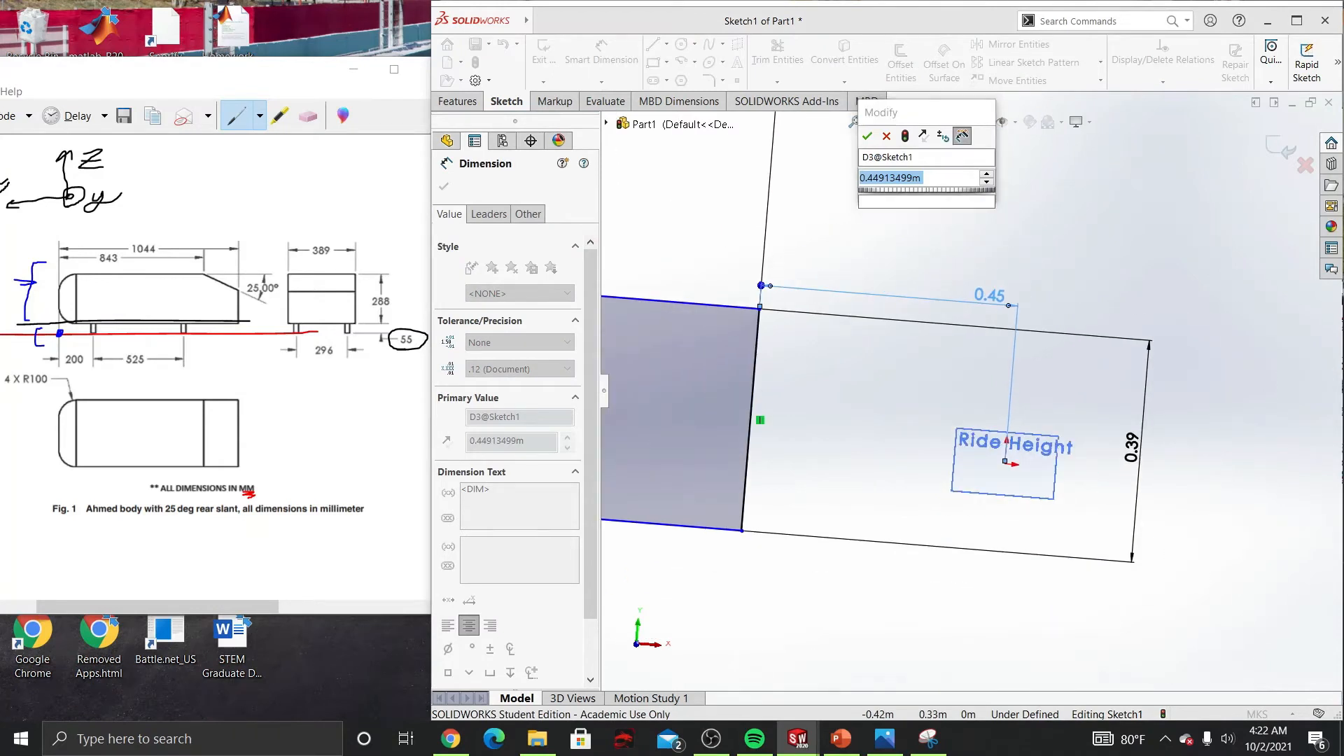
type("0")
key("Return")
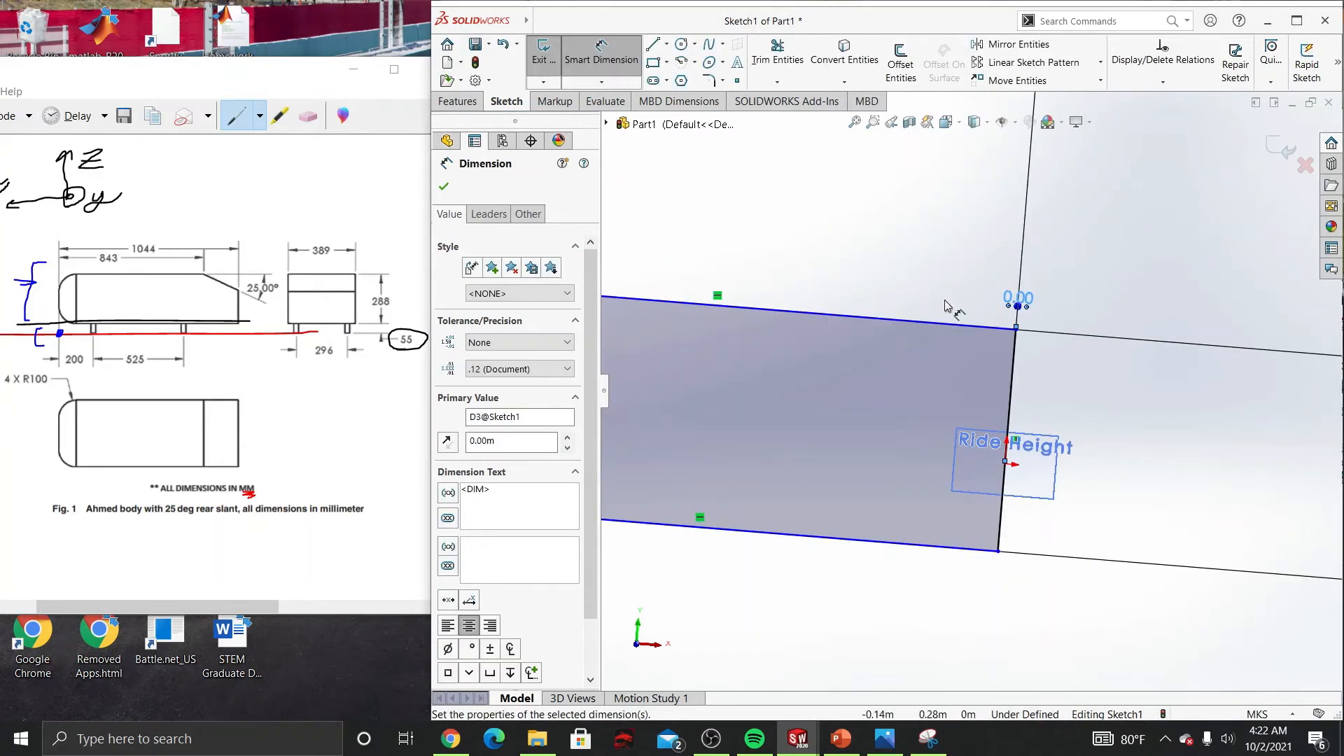
Step: Slide the rectangle vertically off the origin and back to test its remaining freedom of movement
middle_click_drag(1001, 301, 975, 315)
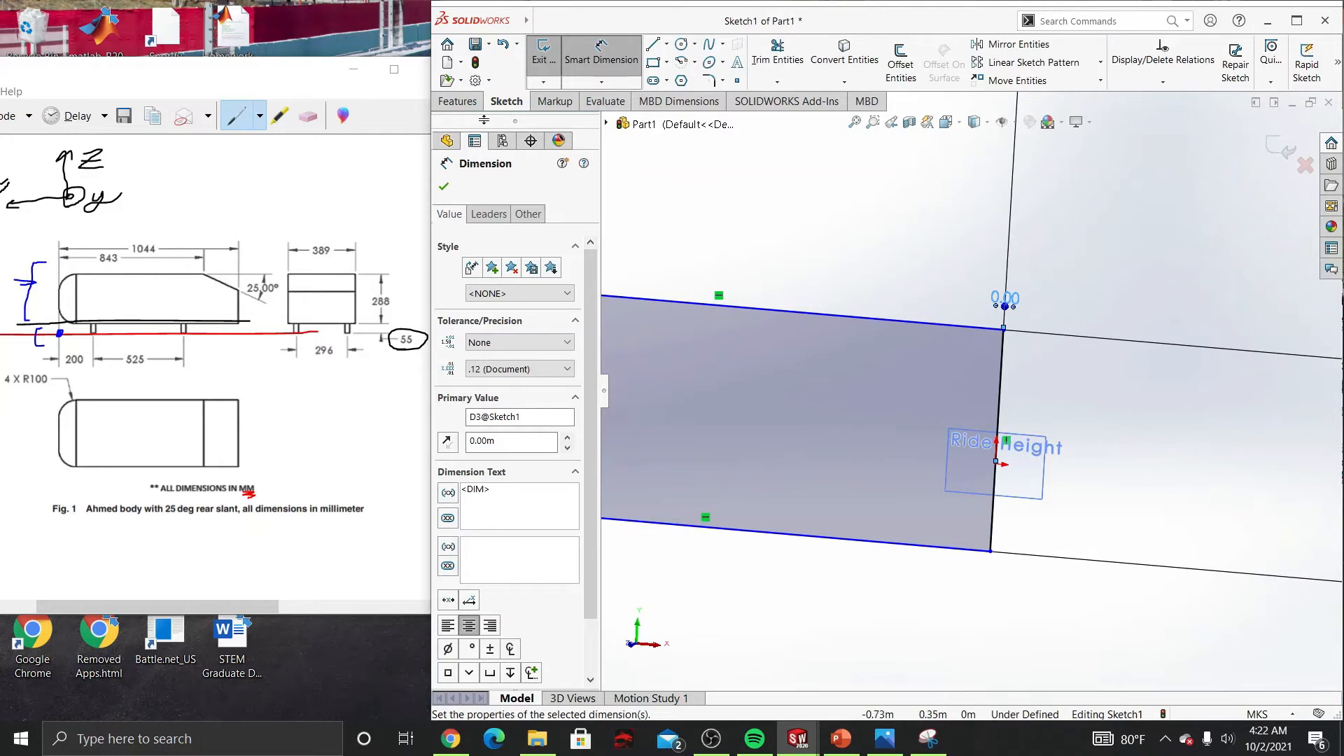
left_click(601, 67)
mouse_move(829, 399)
left_mouse_down()
mouse_move(813, 197)
mouse_move(802, 198)
left_mouse_up()
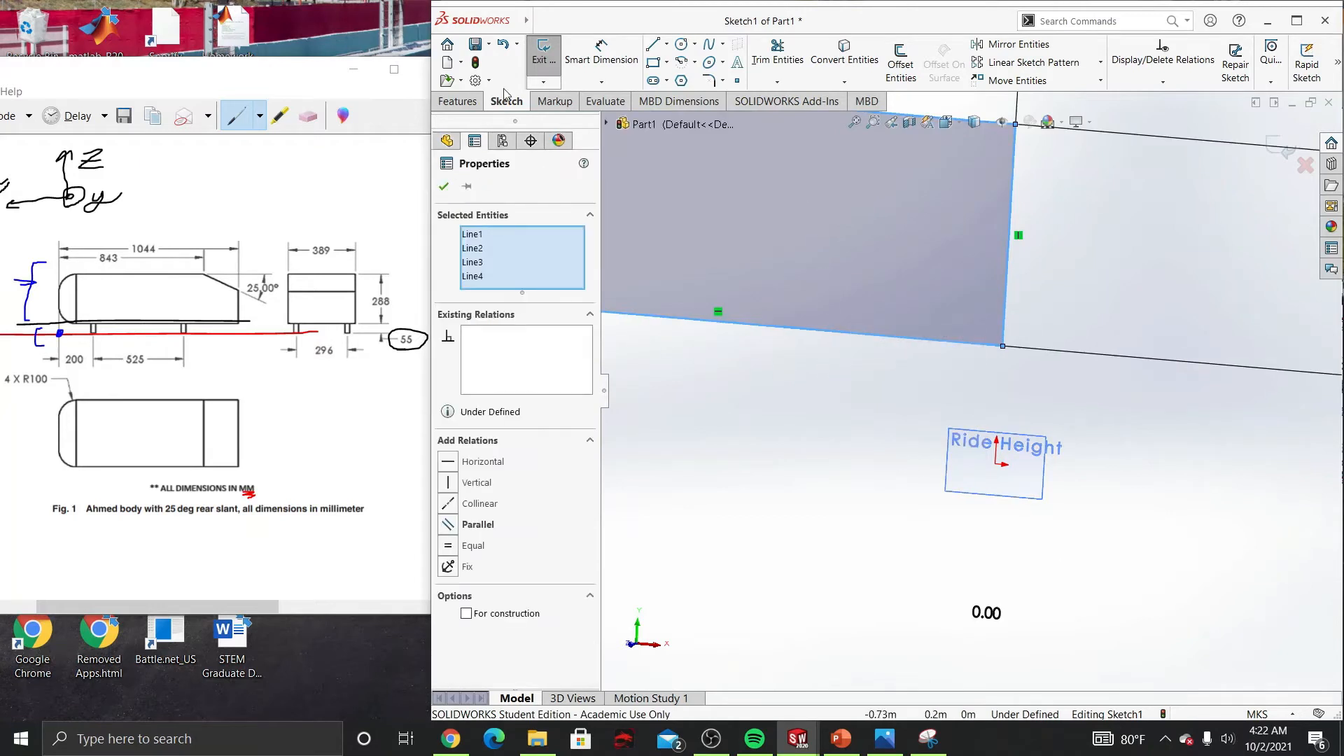
left_click(768, 453)
left_click(443, 186)
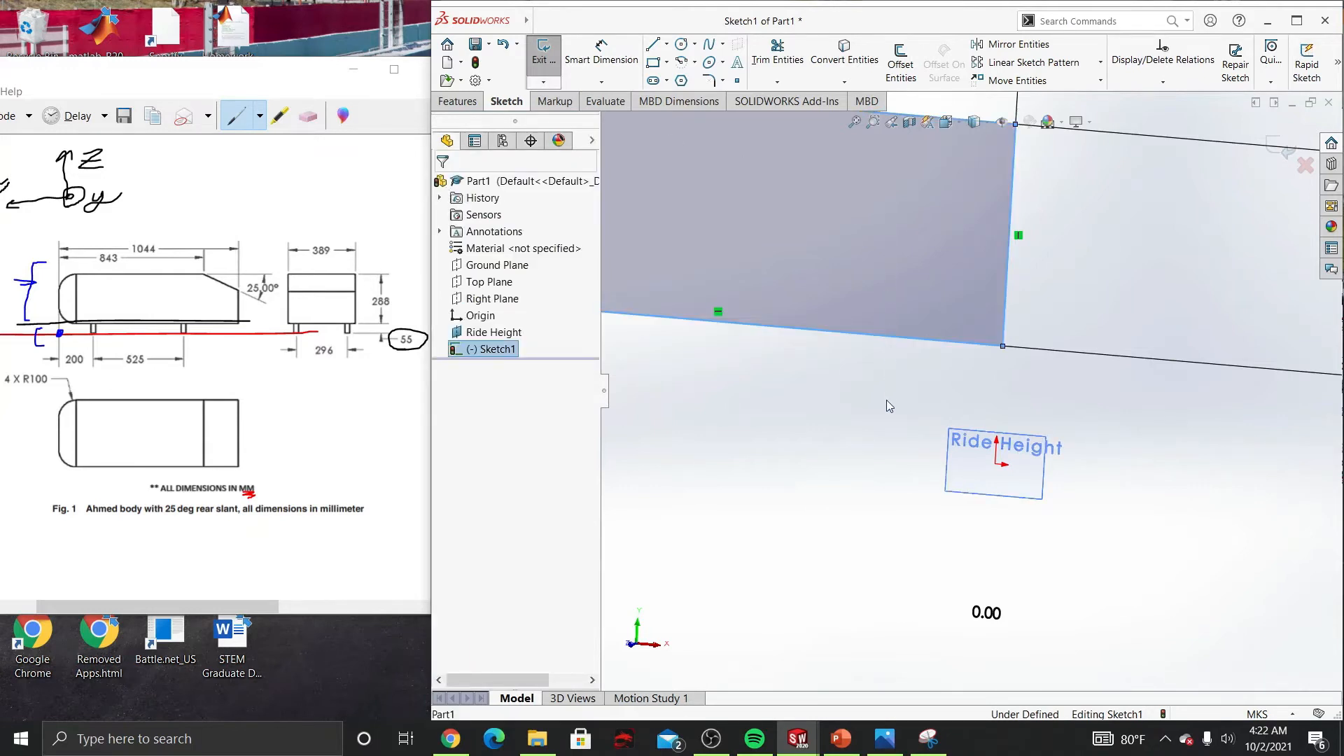
left_click(683, 215)
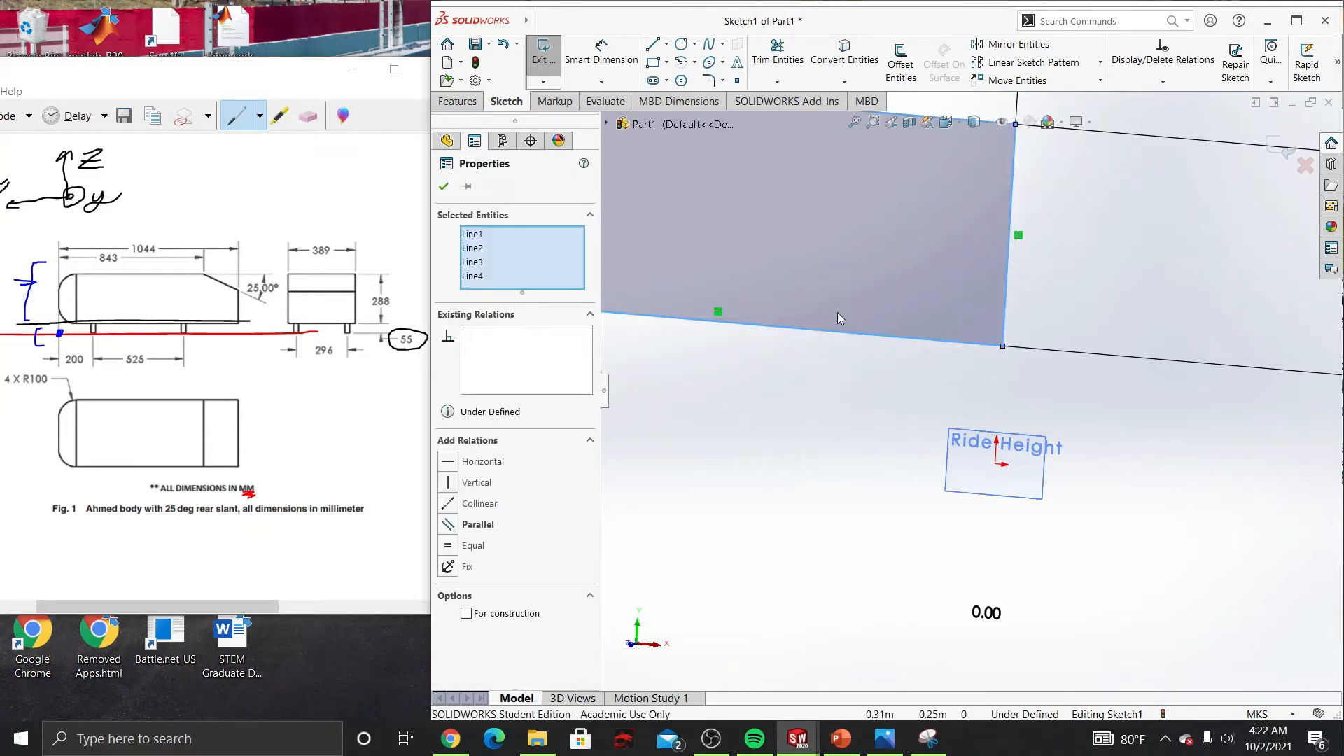
left_click(443, 187)
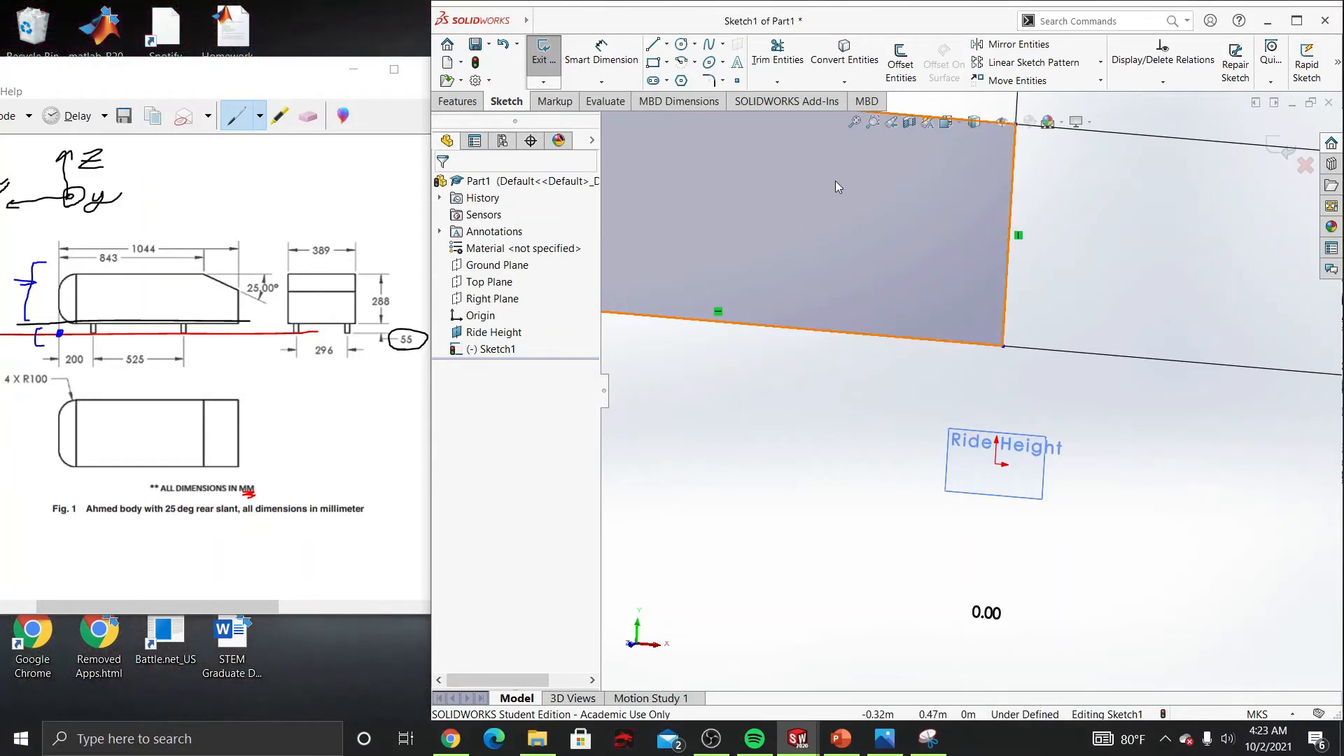
left_click_drag(835, 180, 841, 371)
left_click(704, 177)
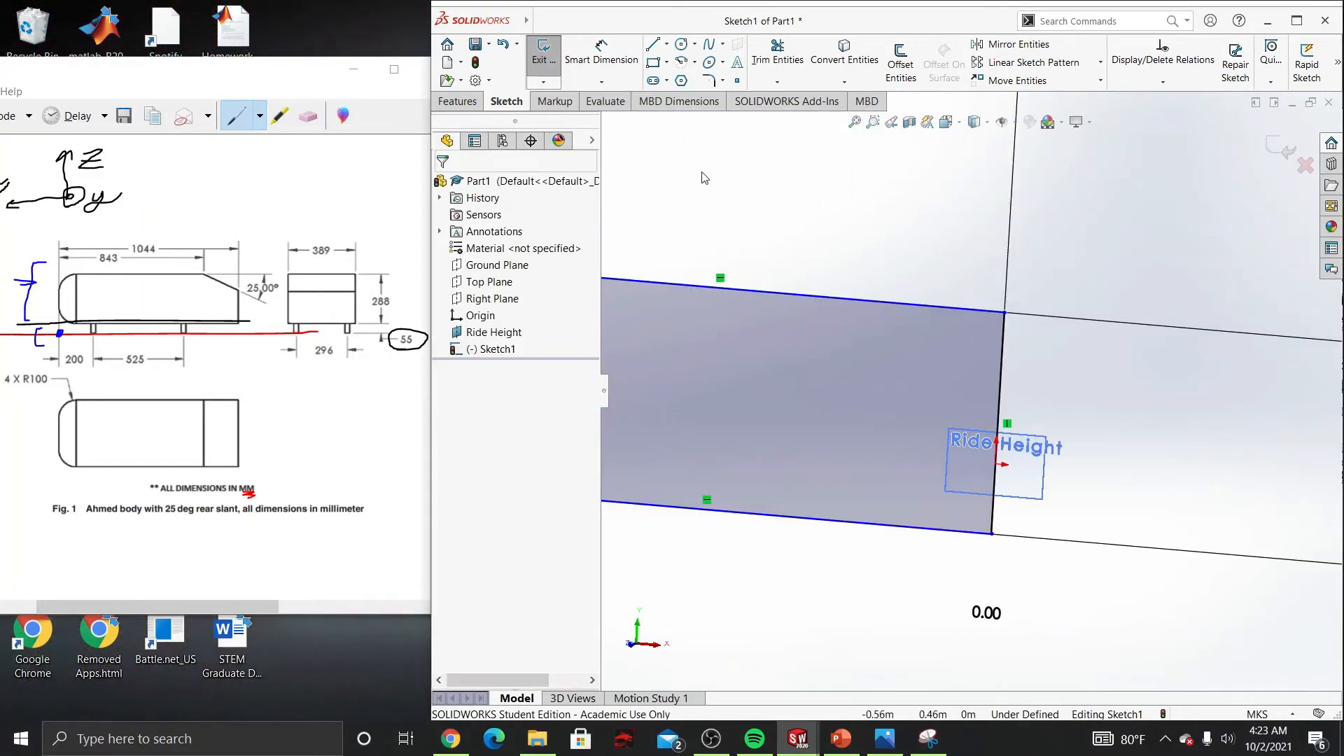
Step: Dimension the distance from the rectangle's lower edge to the origin and set it to 389/2 mm
left_click(626, 50)
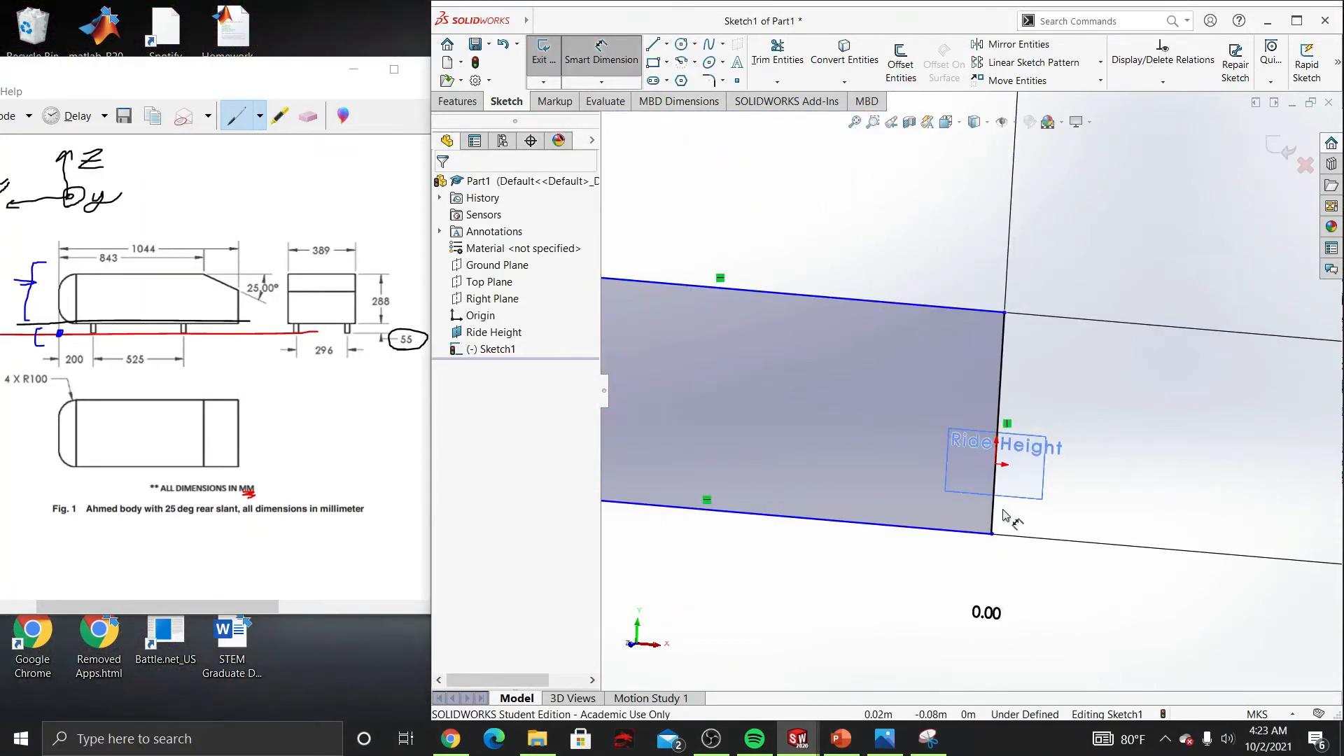
scroll(1005, 479, "up", 3)
scroll(1008, 468, "down", 5)
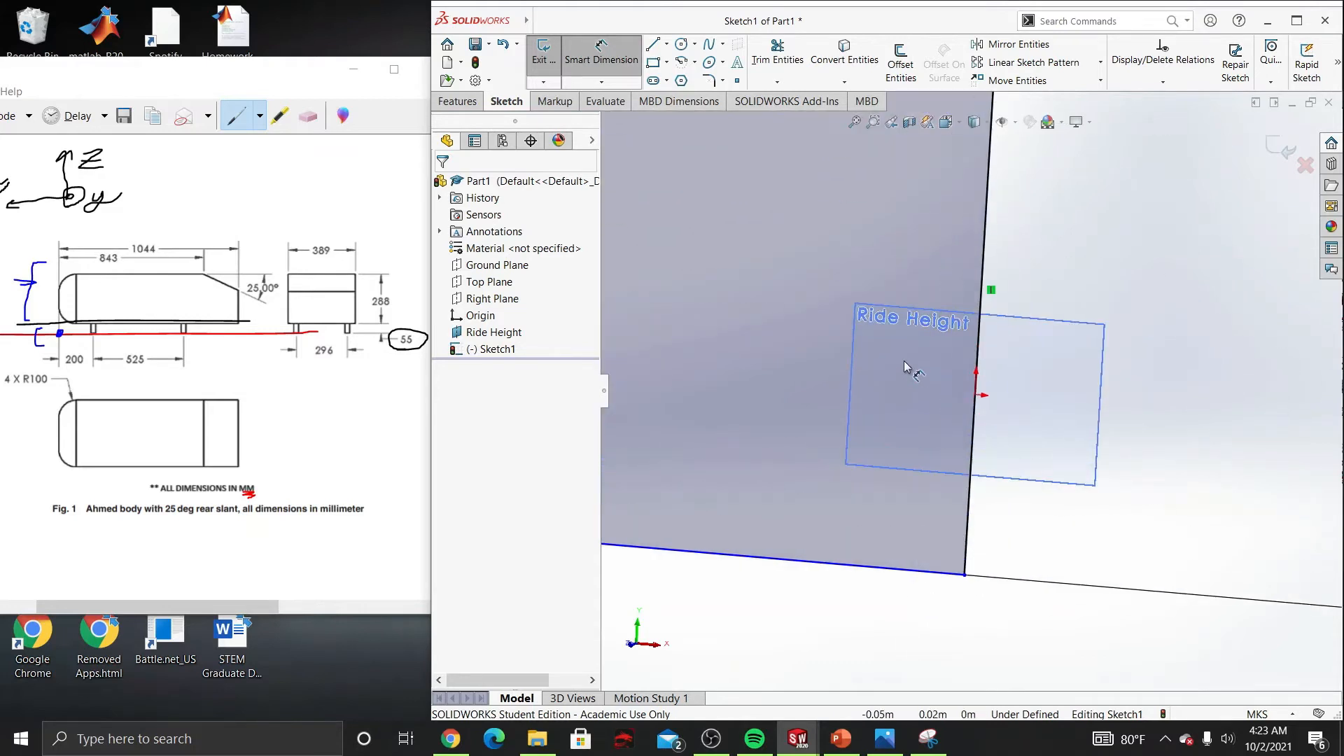
left_click(861, 570)
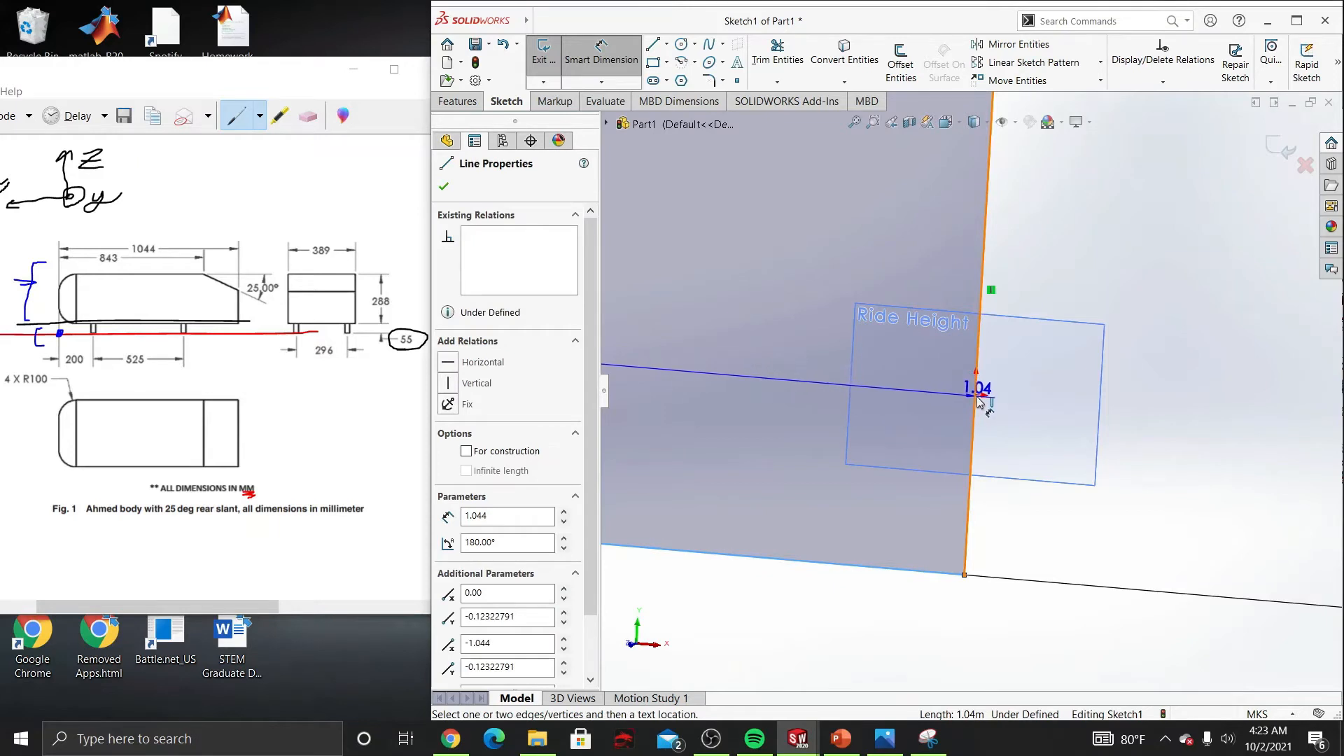
middle_click_drag(978, 397, 938, 395)
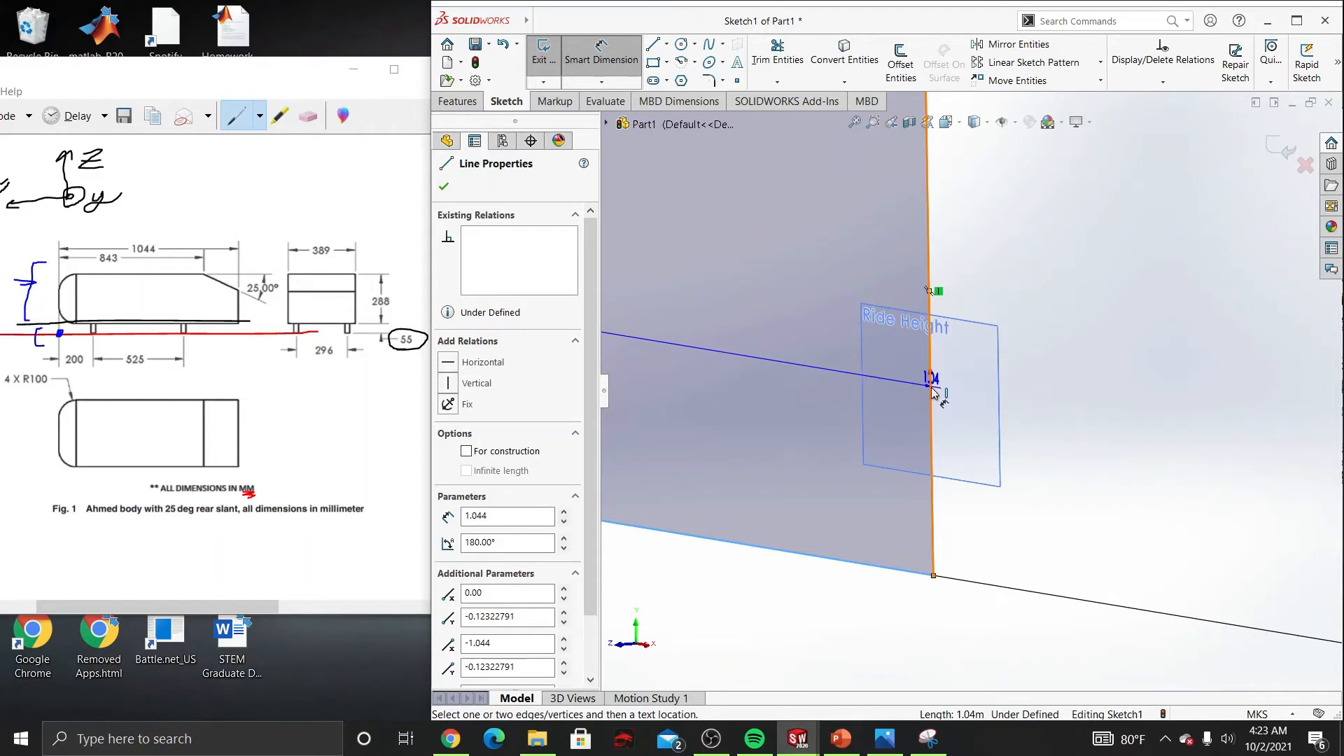
left_click(607, 124)
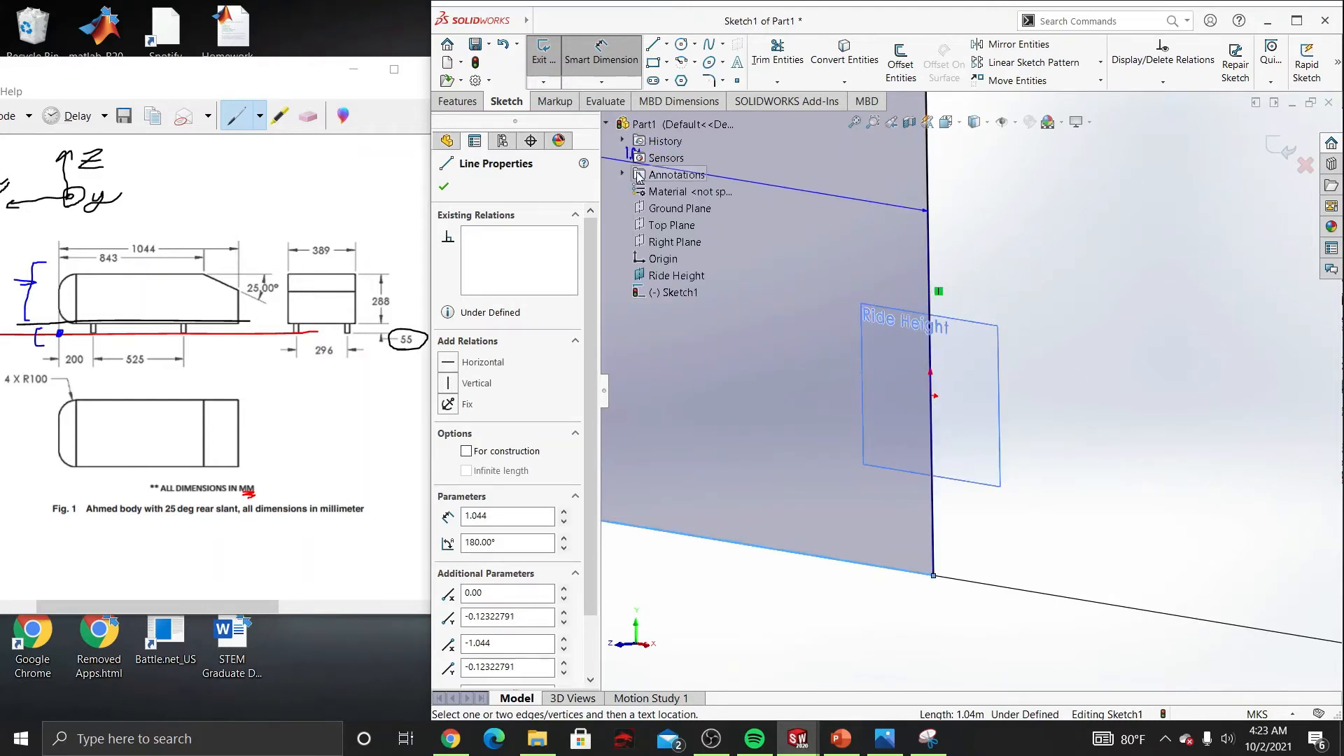
left_click(663, 259)
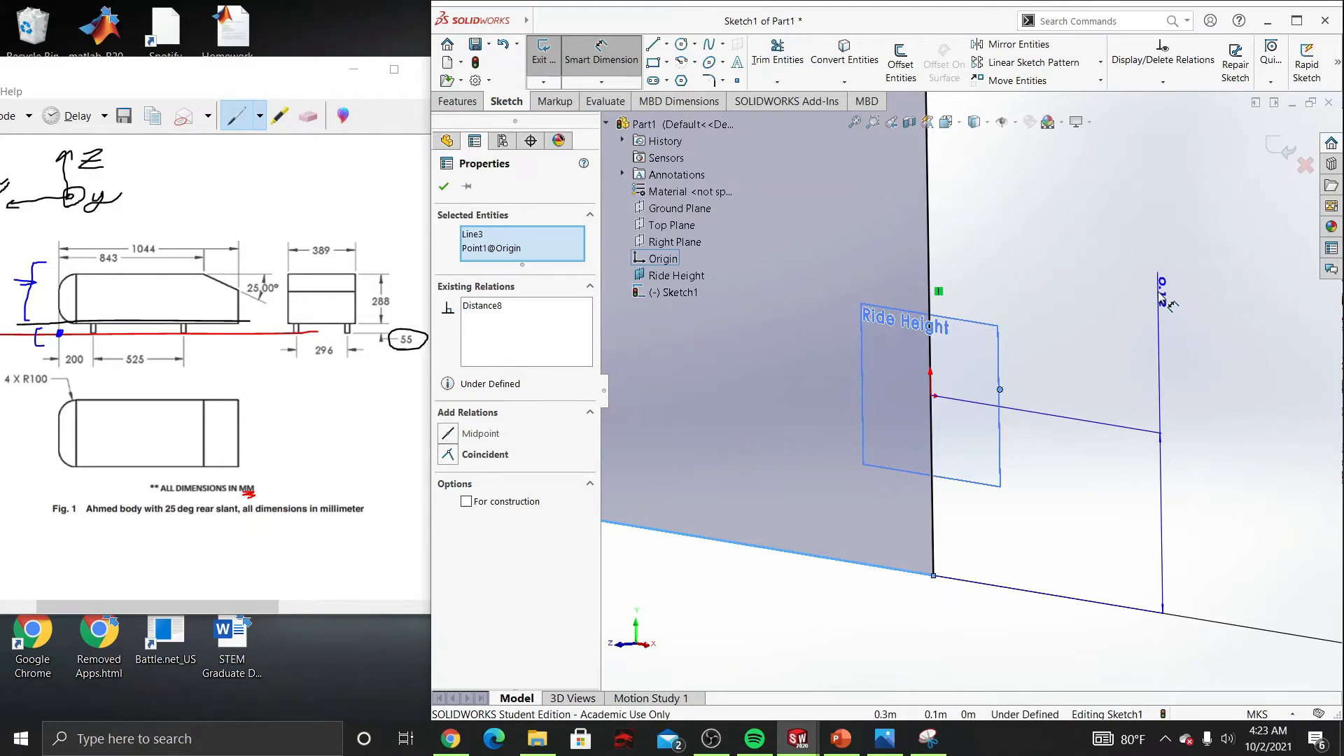
key("Escape")
left_click(1169, 302)
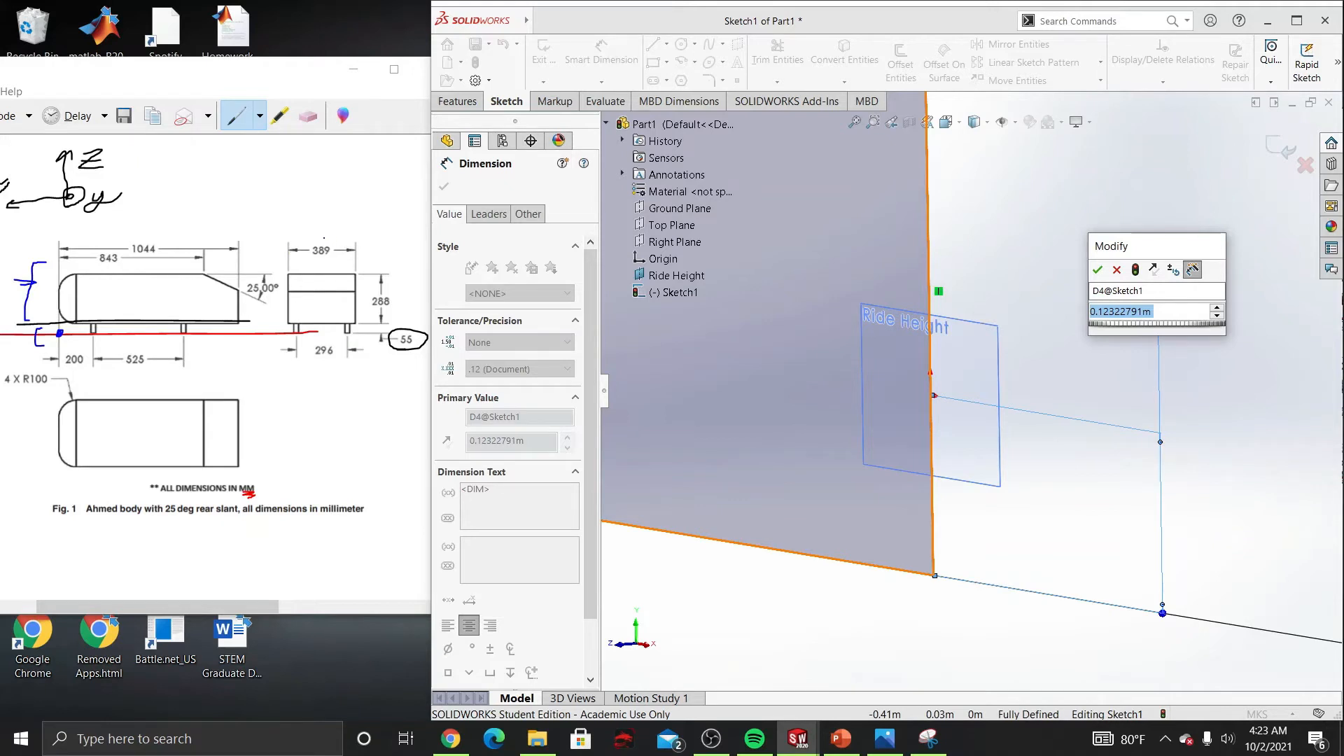
type("389")
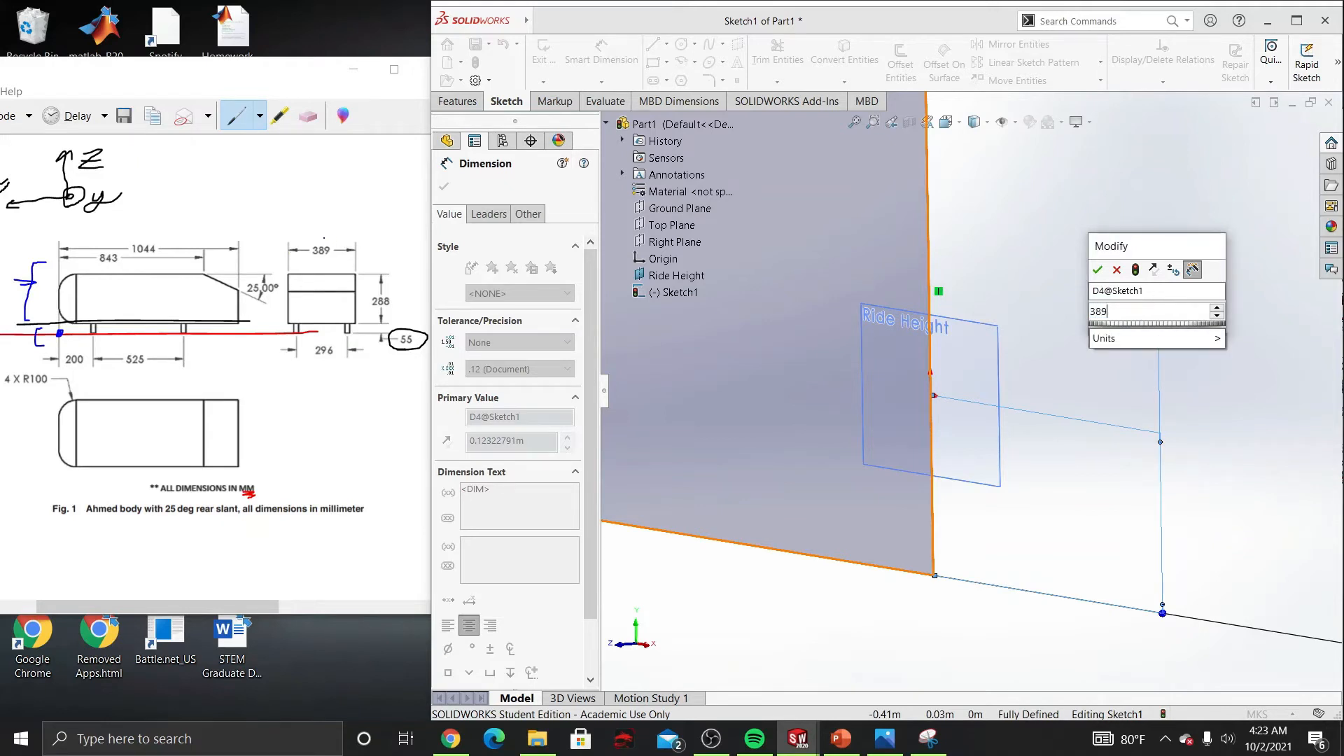
type("/2")
key("Return")
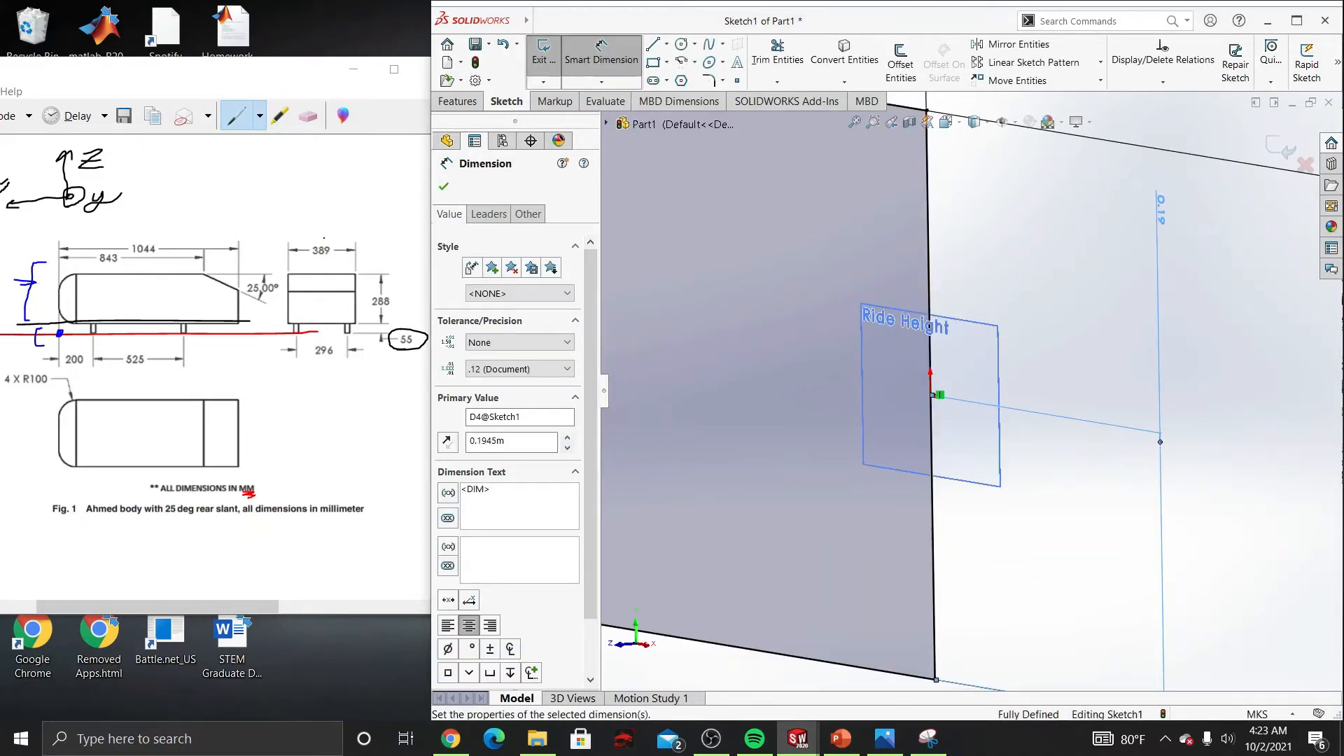
Step: Close the fully dimensioned base rectangle sketch
scroll(1052, 395, "up", 3)
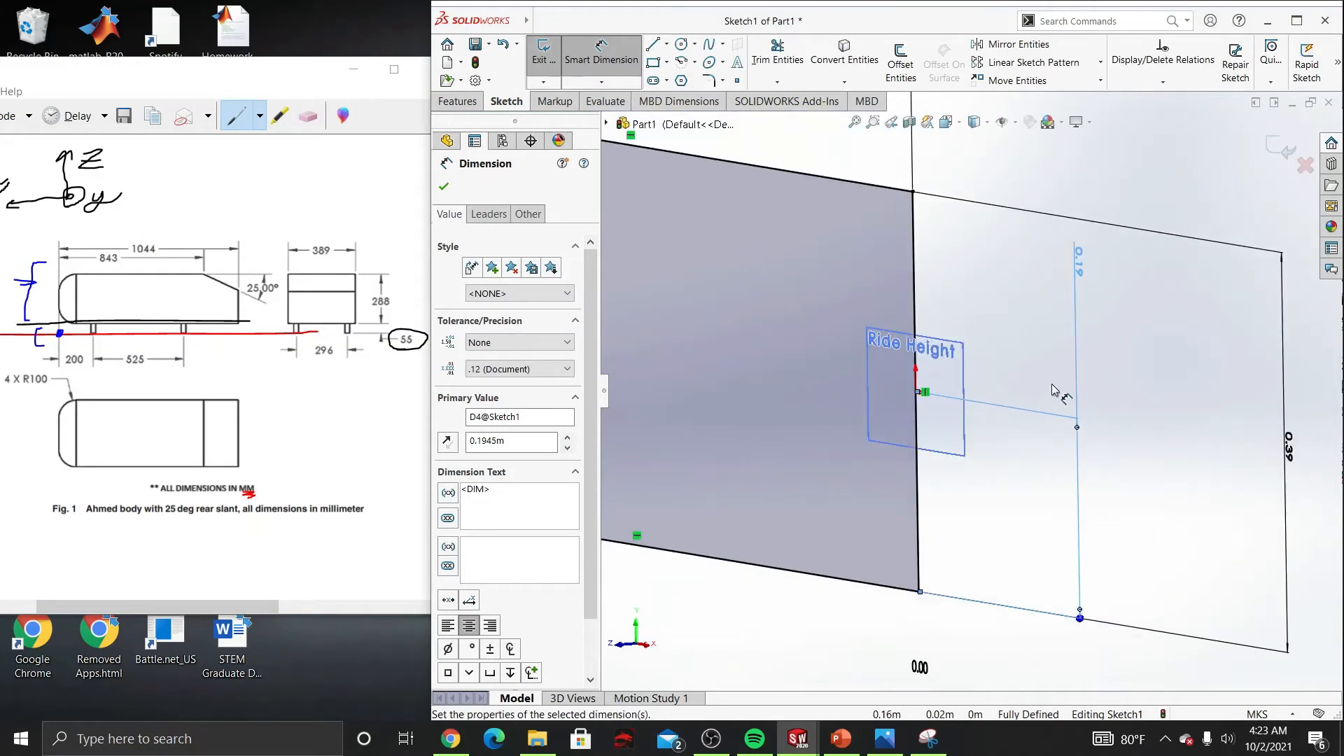
scroll(1050, 390, "up", 3)
mouse_move(1014, 387)
middle_mouse_down()
mouse_move(1116, 358)
mouse_move(1038, 378)
middle_mouse_up()
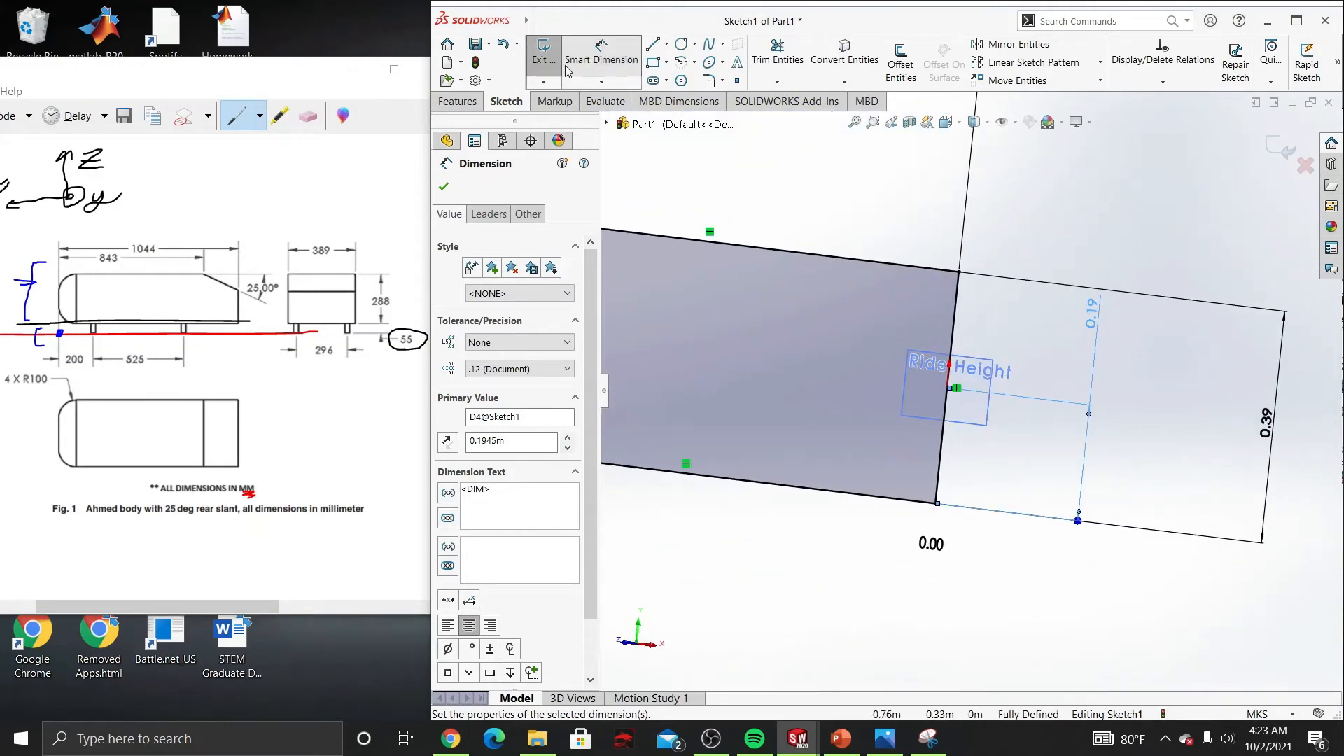
left_click(543, 56)
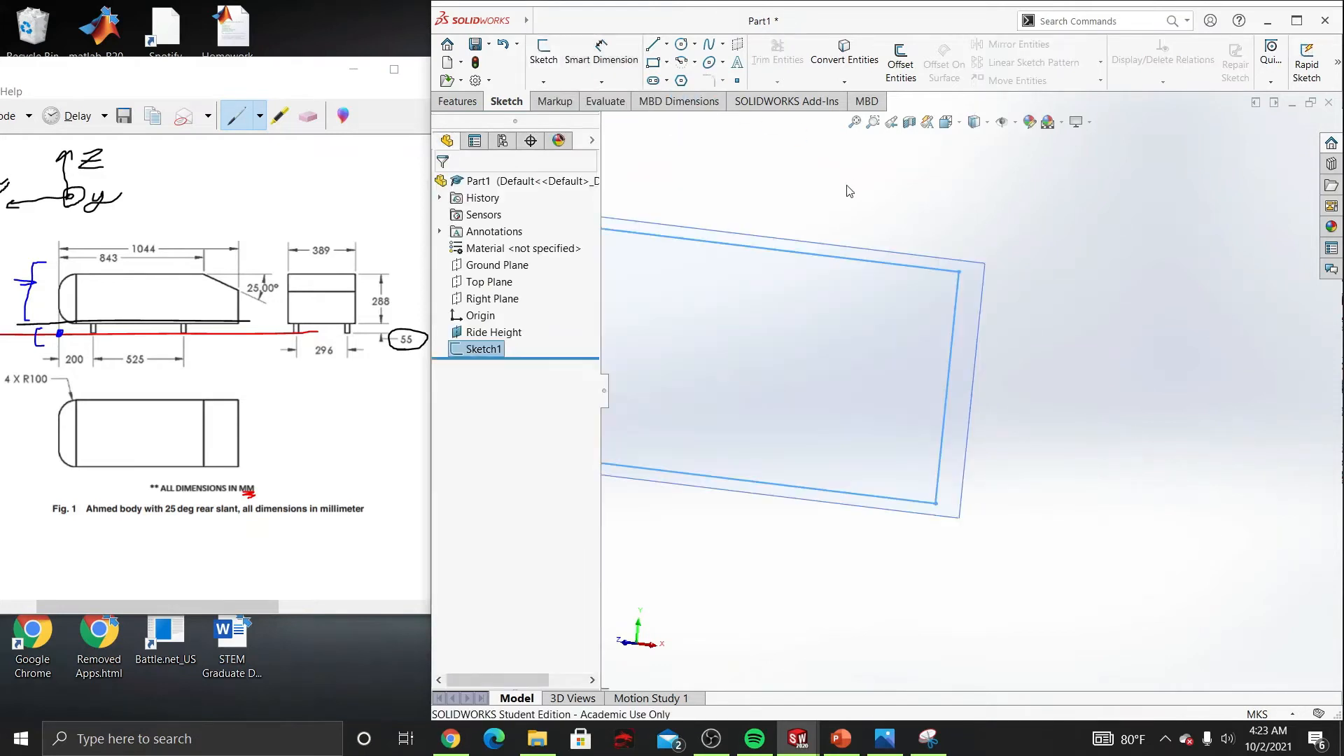
scroll(901, 276, "down", 3)
scroll(901, 276, "up", 4)
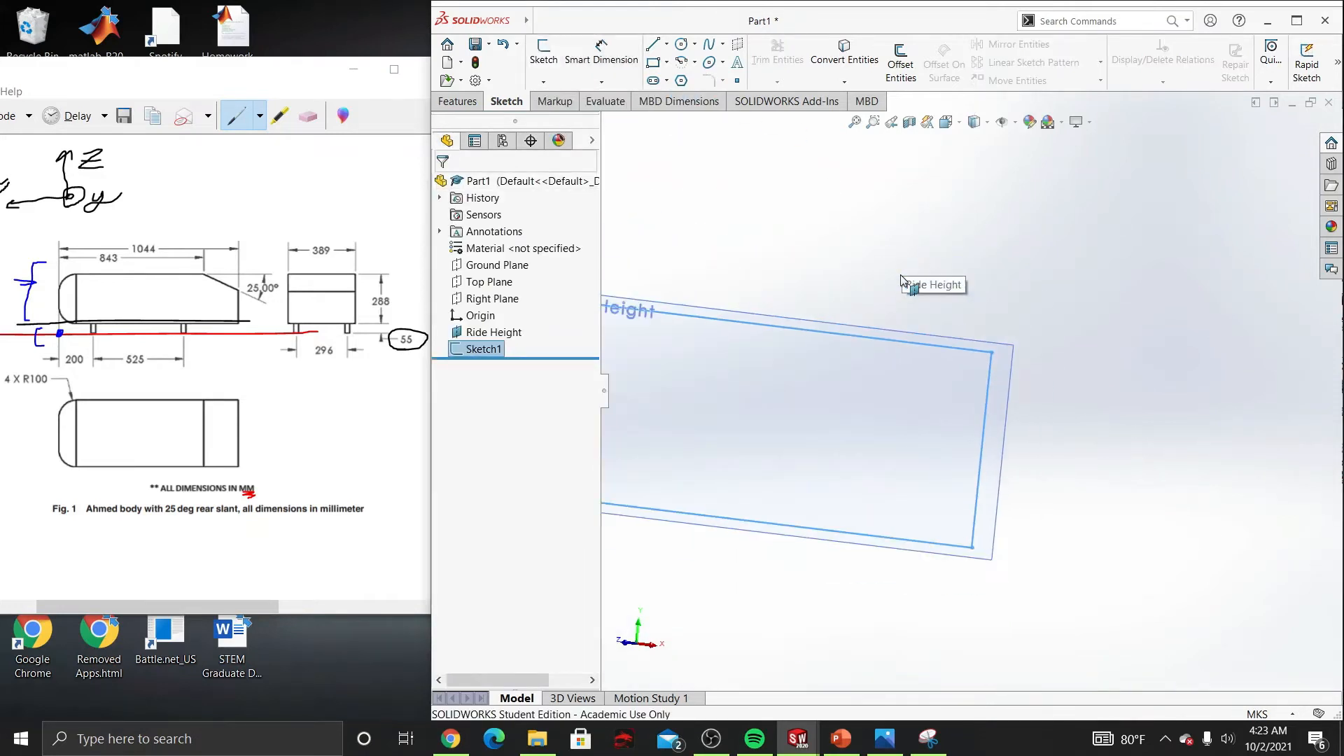
Step: Start an extruded boss from the base rectangle sketch and set its blind depth to 288 mm
left_click(458, 101)
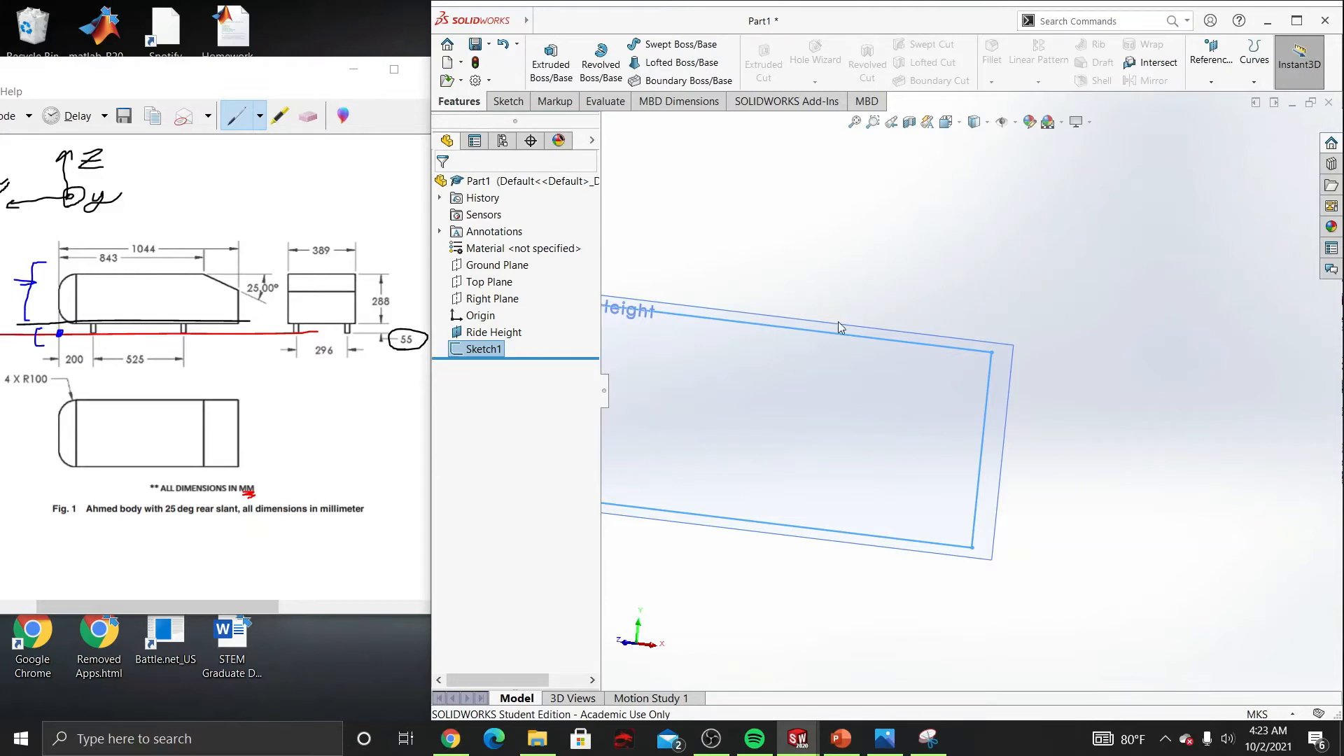
mouse_move(840, 328)
middle_mouse_down()
mouse_move(831, 312)
mouse_move(861, 204)
mouse_move(926, 196)
mouse_move(868, 404)
middle_mouse_up()
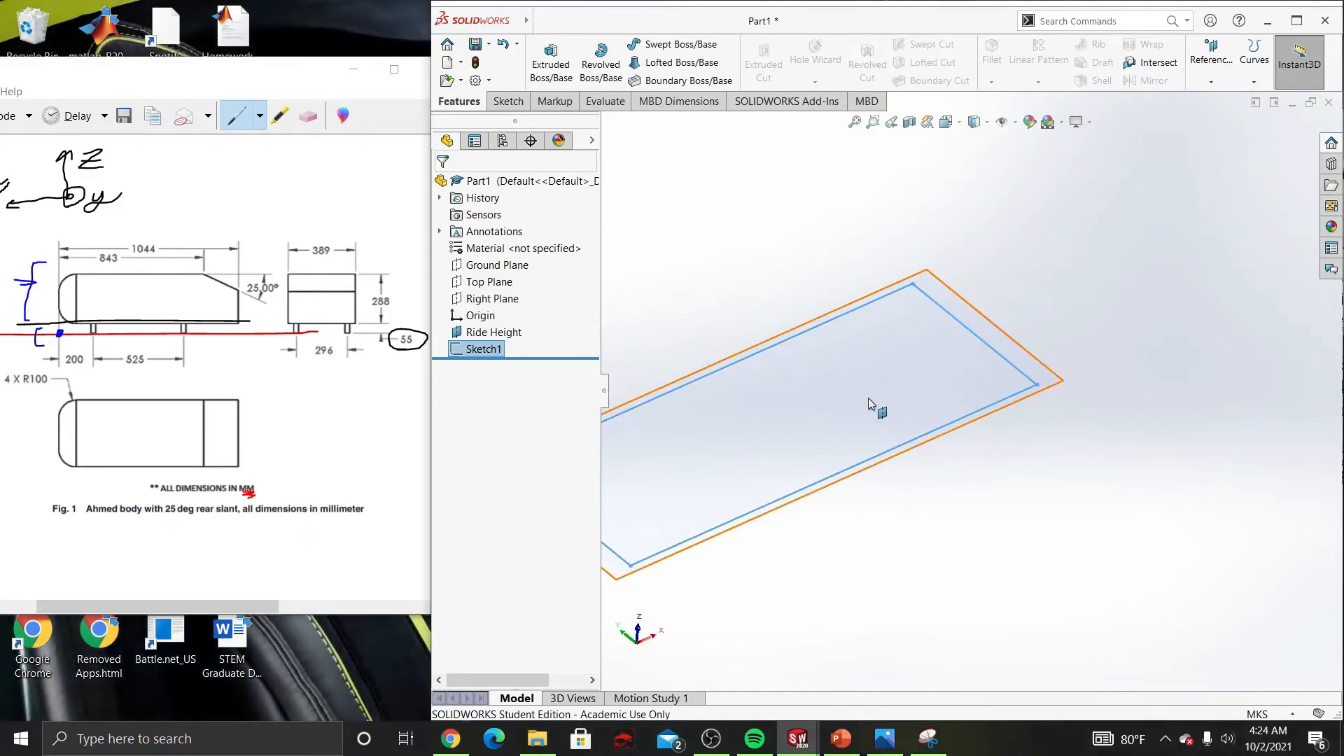
left_click(868, 403)
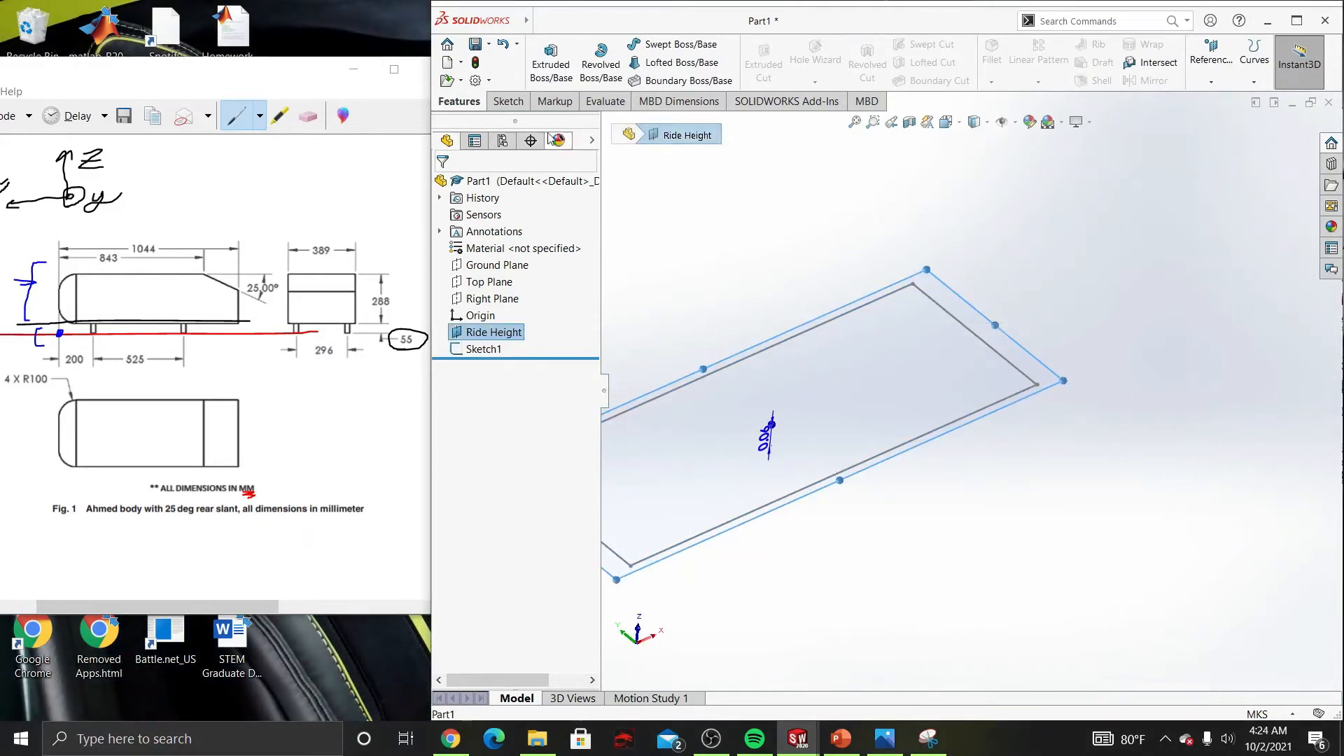
left_click(724, 267)
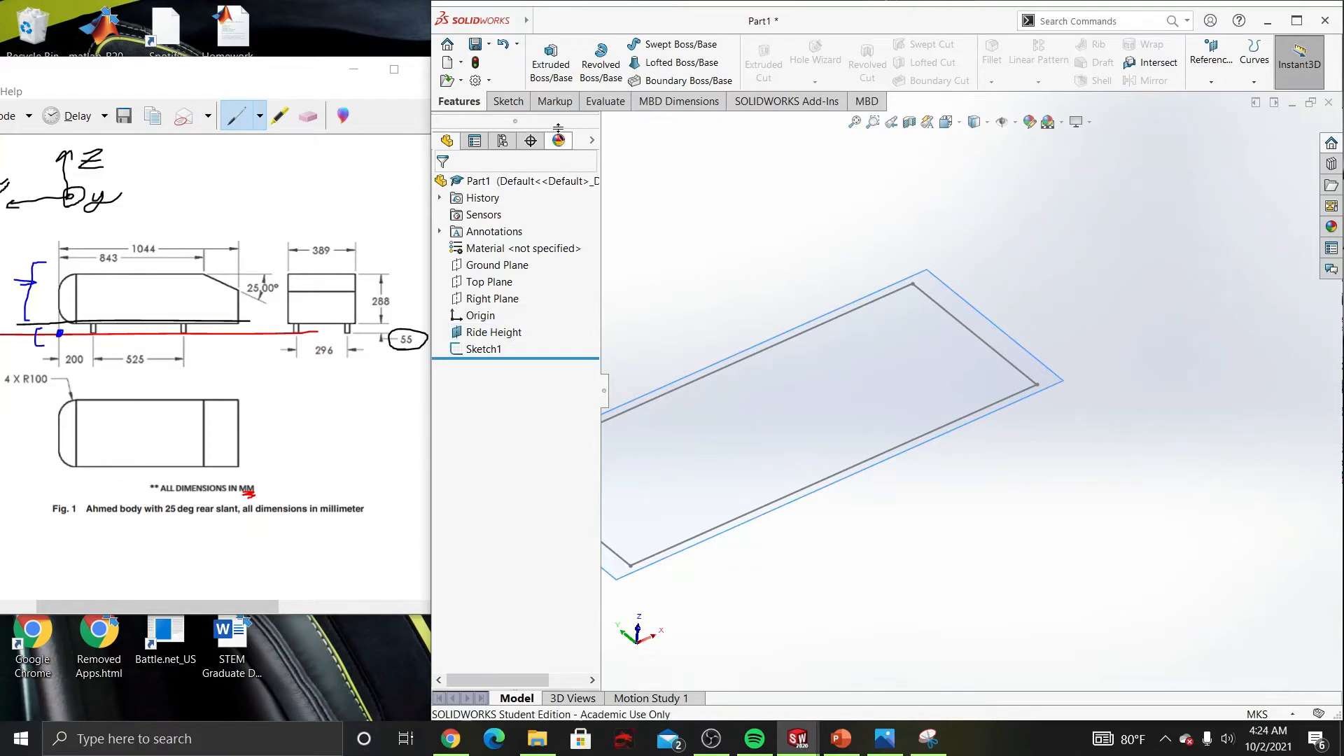
left_click(476, 349)
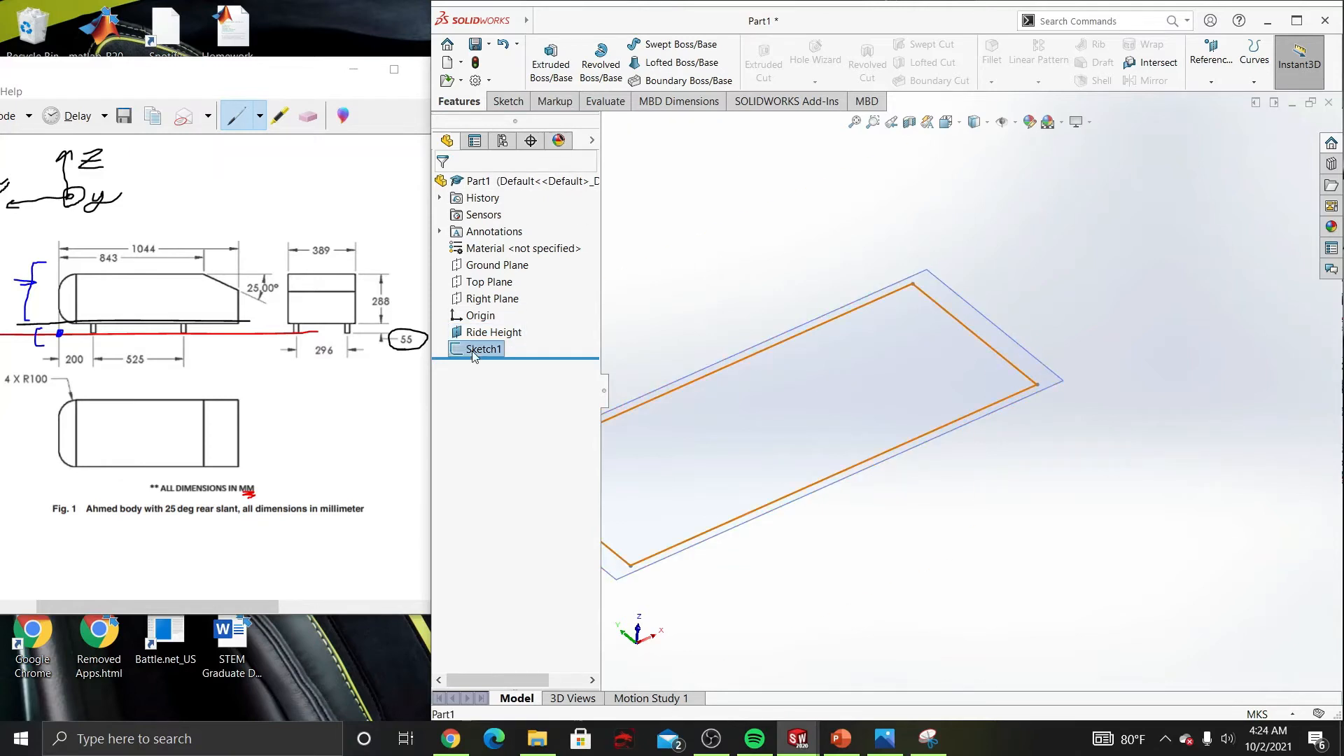
left_click(563, 70)
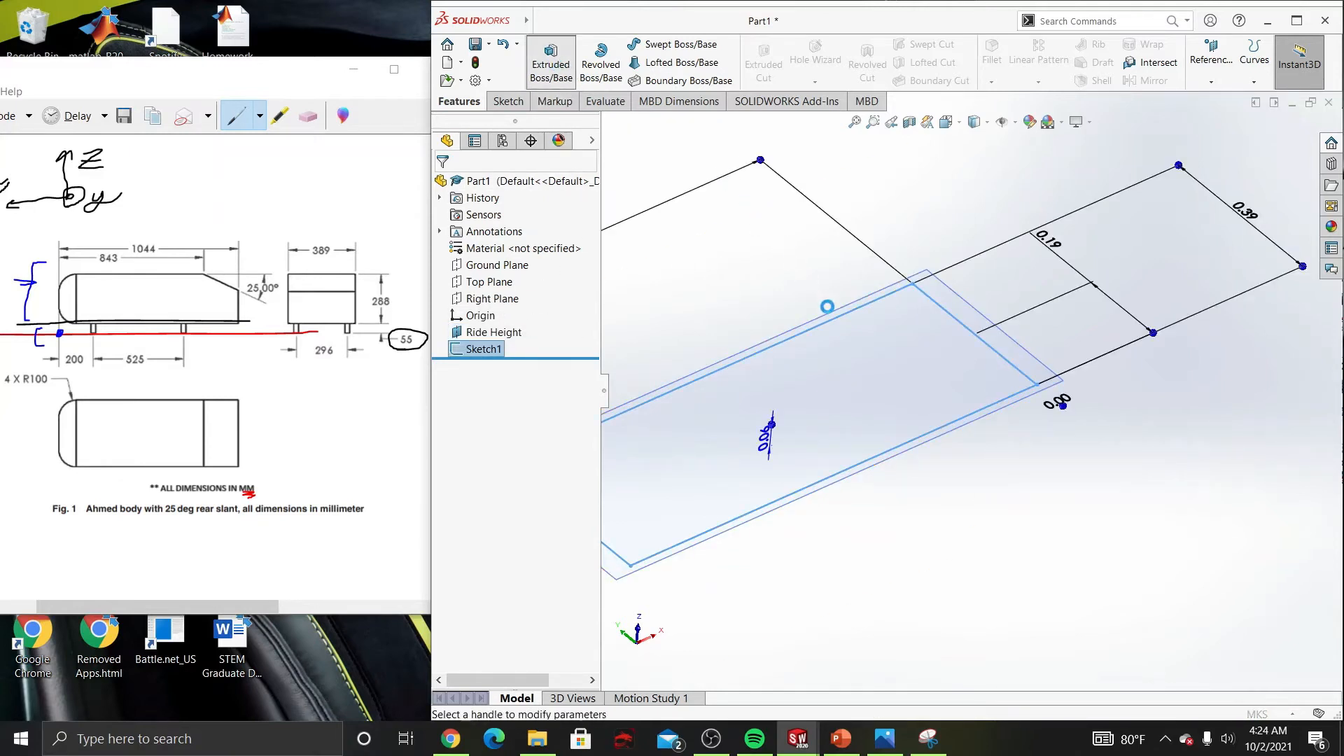
middle_click_drag(827, 326, 958, 397)
scroll(957, 396, "down", 3)
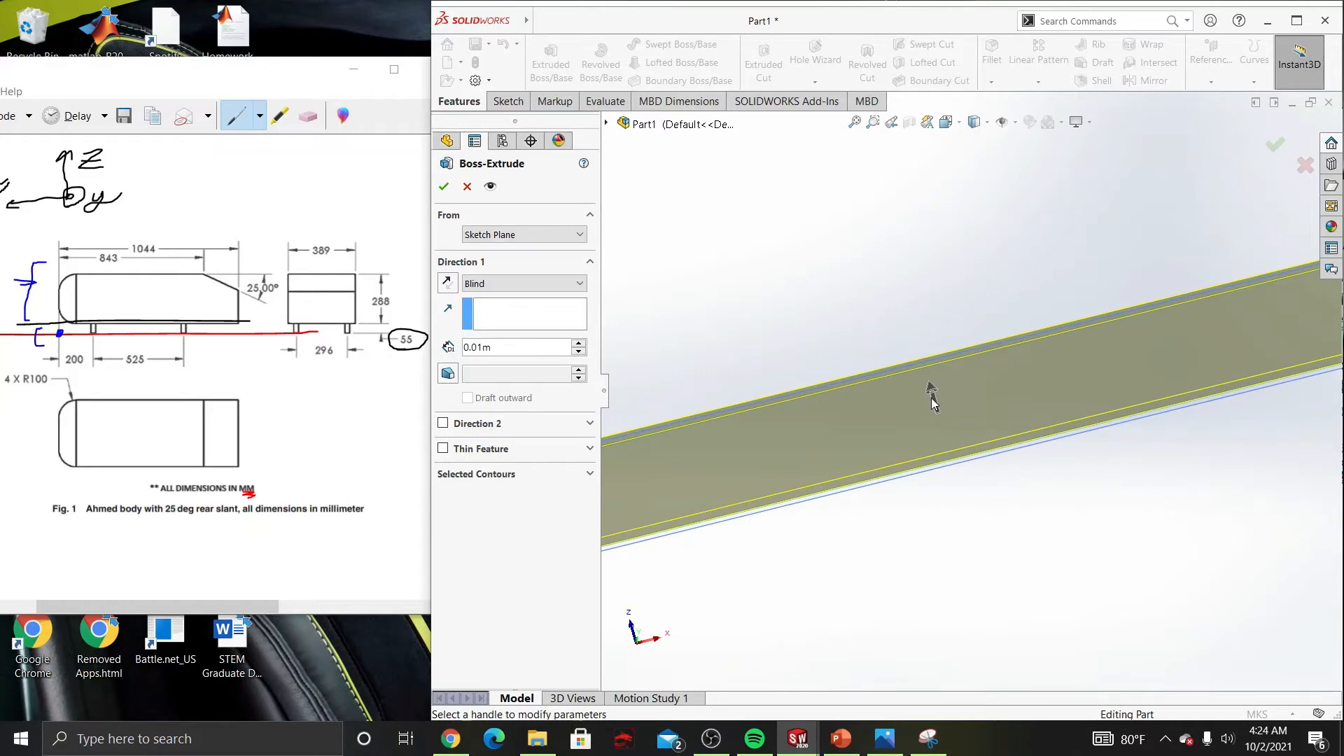
scroll(932, 402, "up", 3)
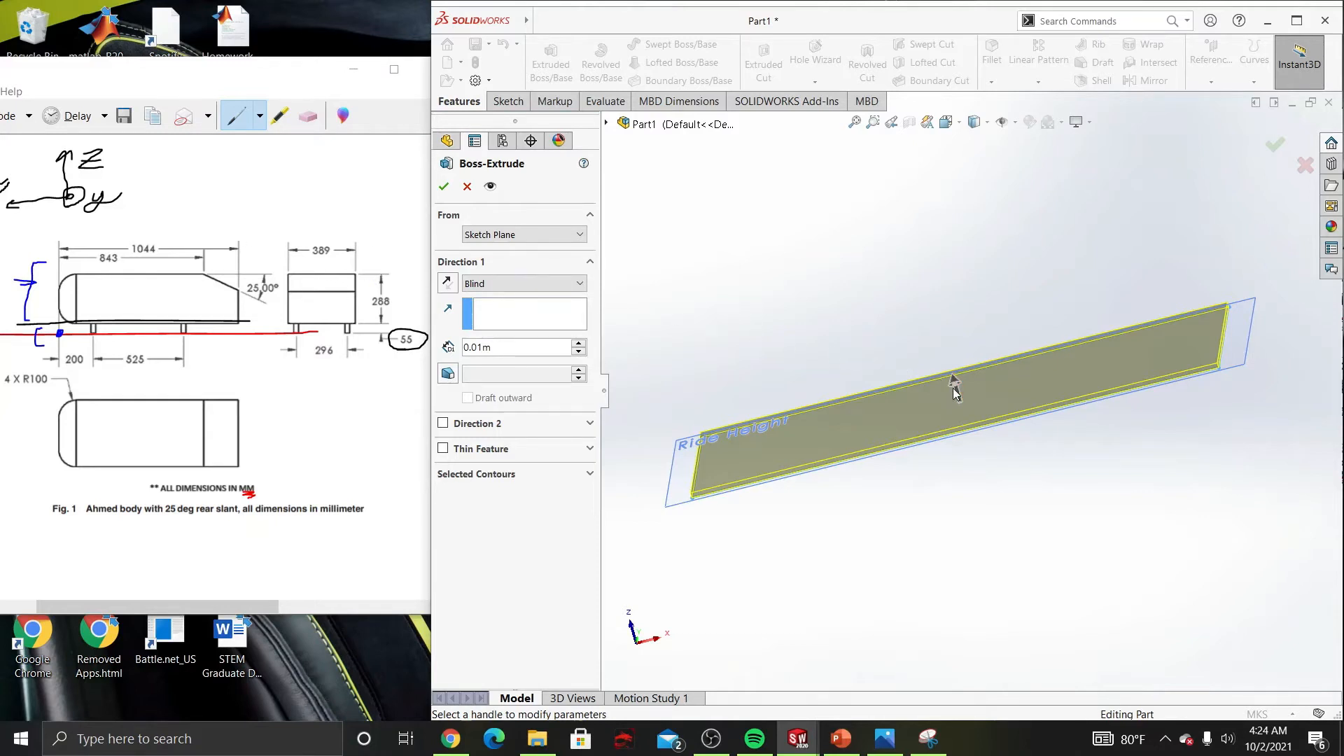
right_click(477, 348)
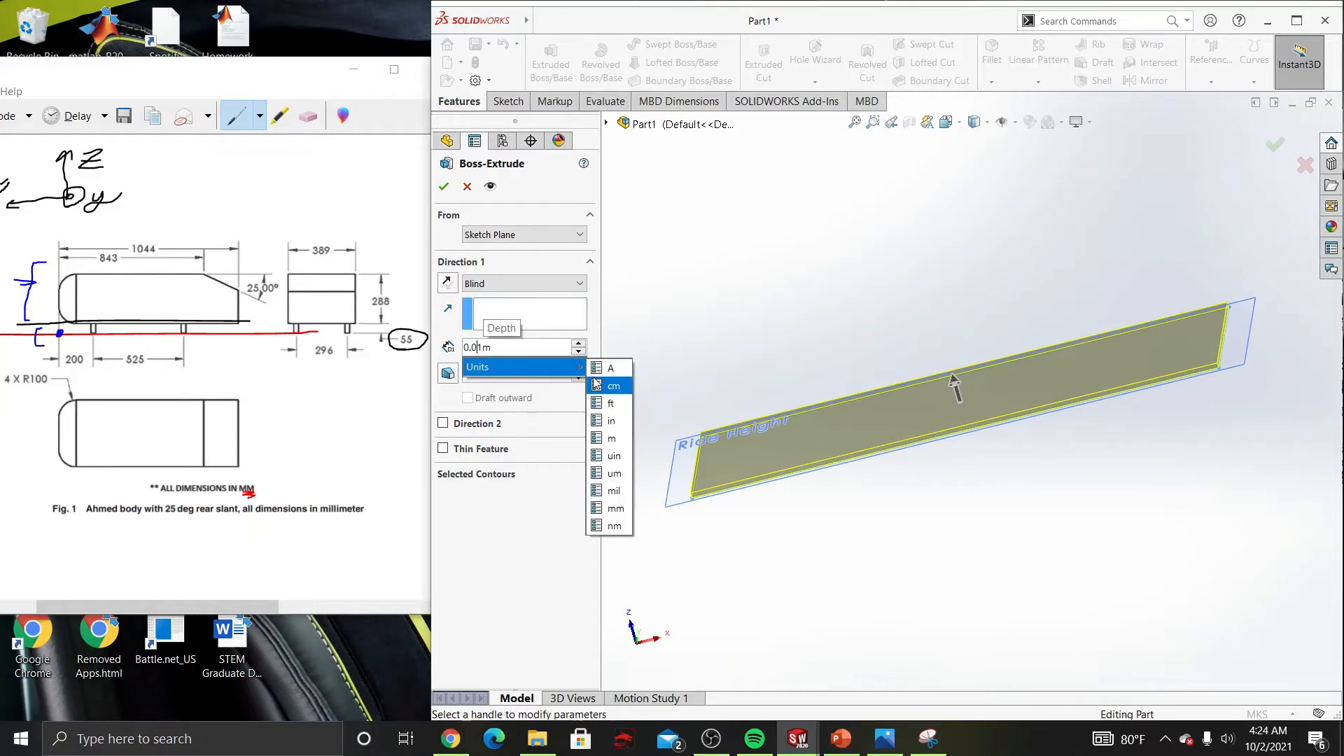
left_click(490, 347)
double_click(490, 348)
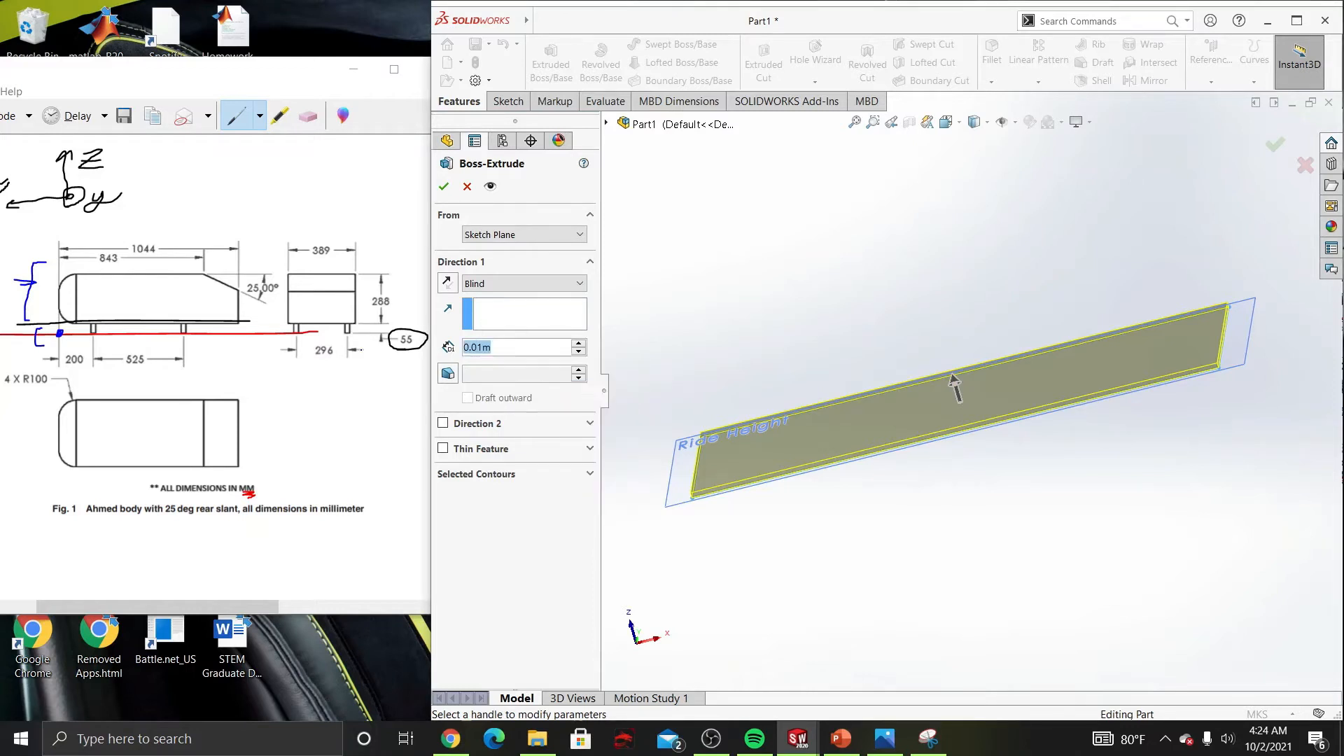
type("288mm")
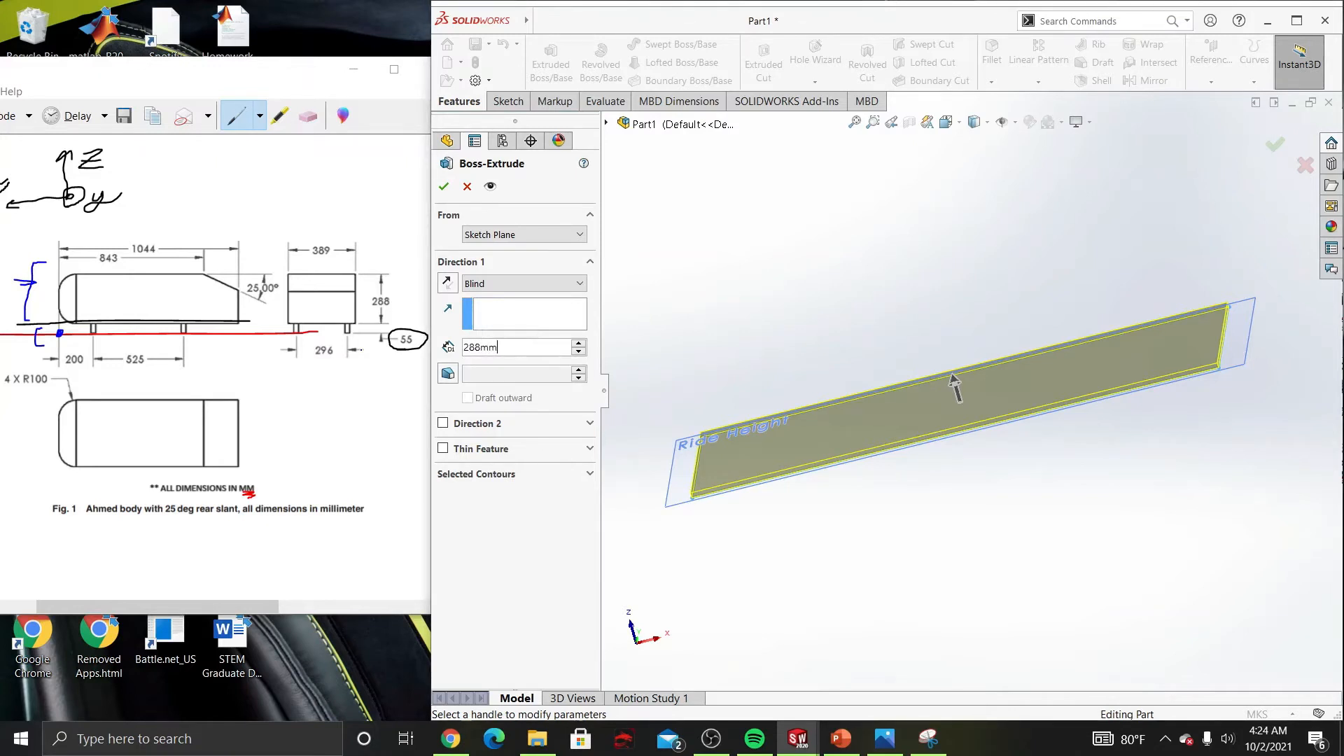
key("Return")
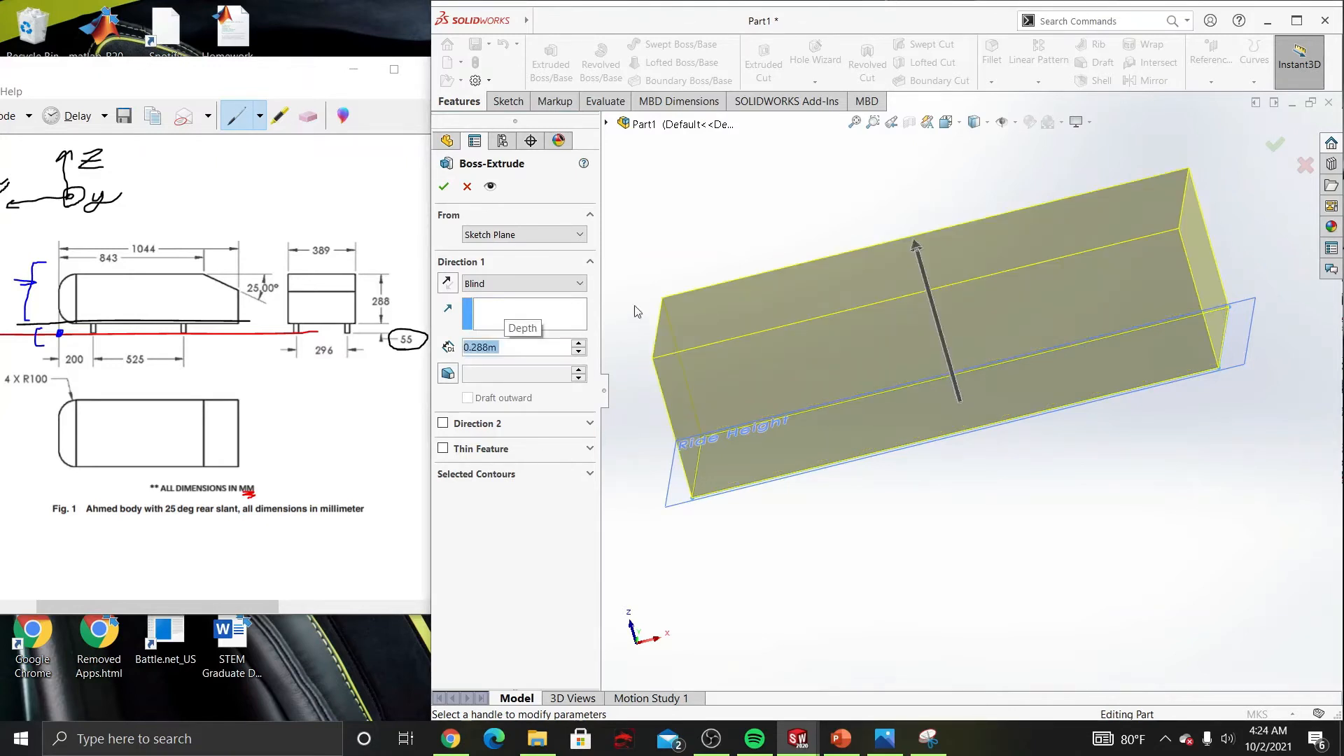
Step: Try a second extrusion direction 0.151 m deep and a 0.01 m thin feature, and switch both options off
middle_click_drag(865, 378, 870, 345)
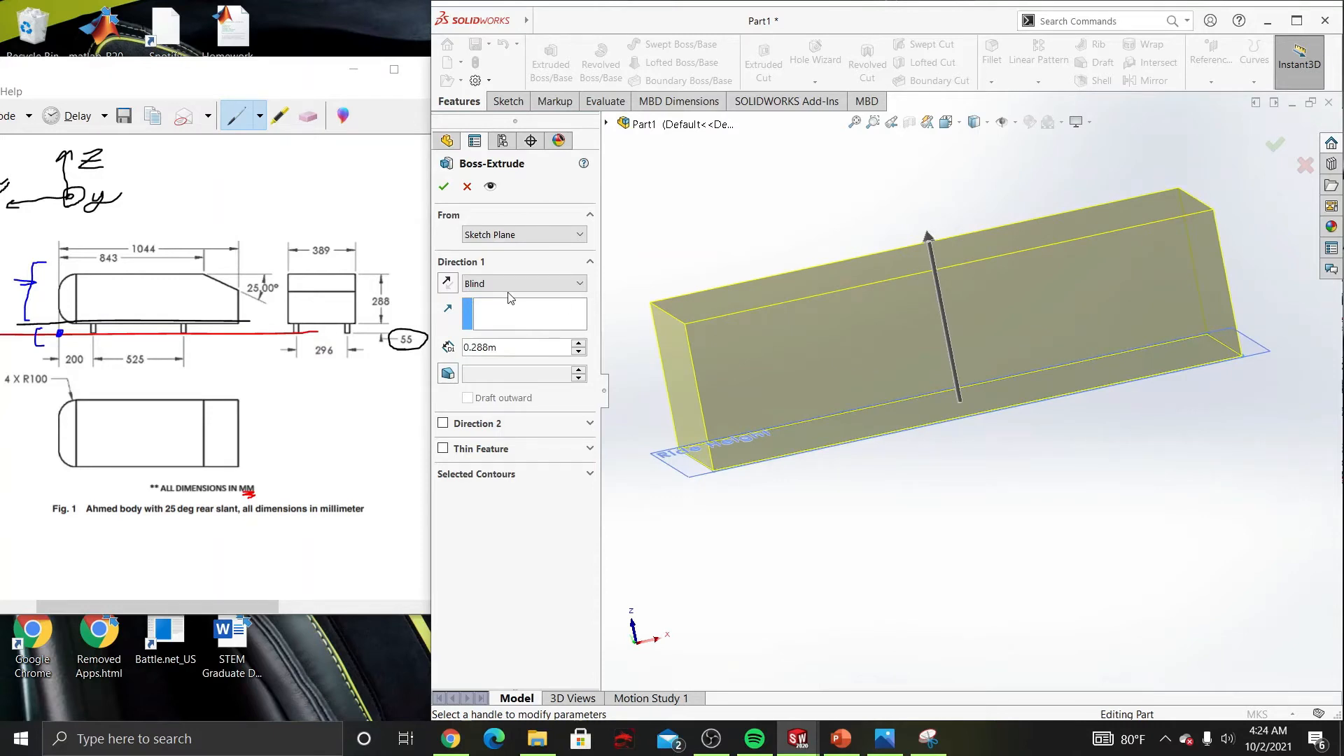
left_click(443, 424)
left_click_drag(964, 427, 992, 480)
middle_click_drag(1019, 482, 700, 499)
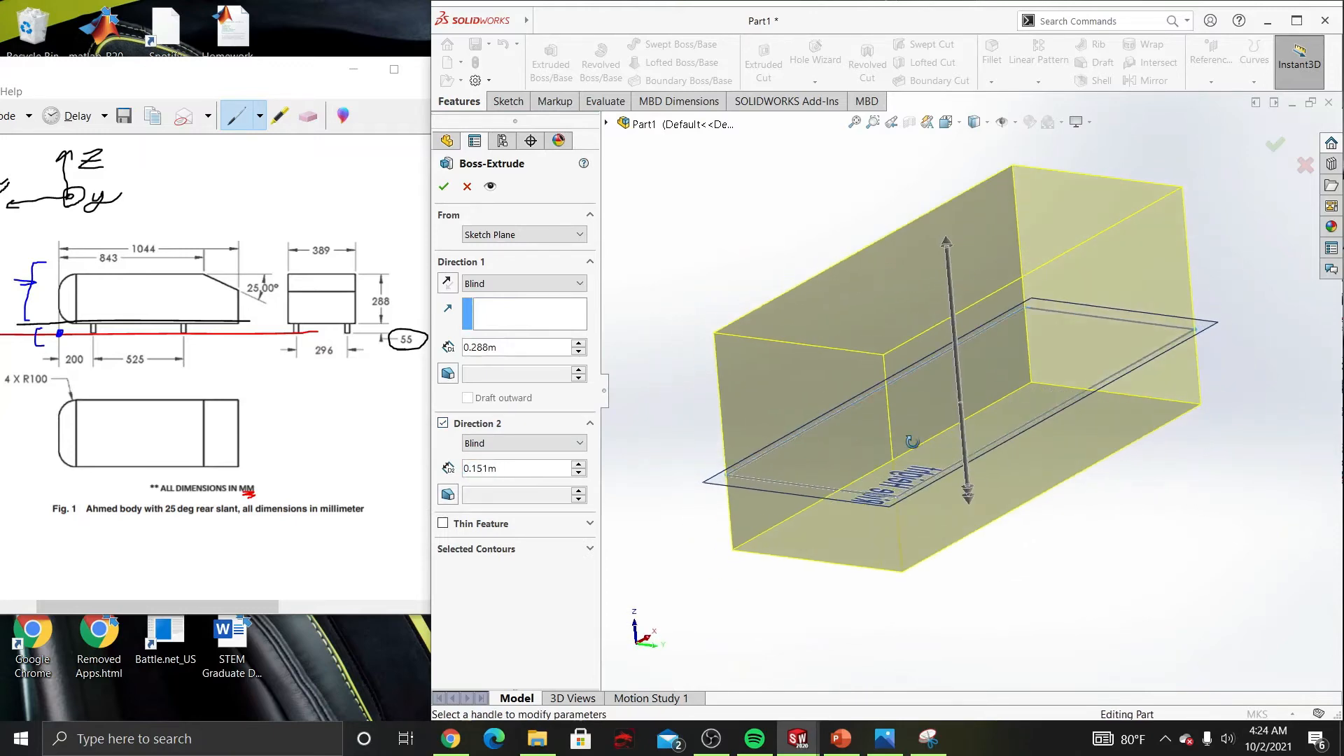
left_click(443, 523)
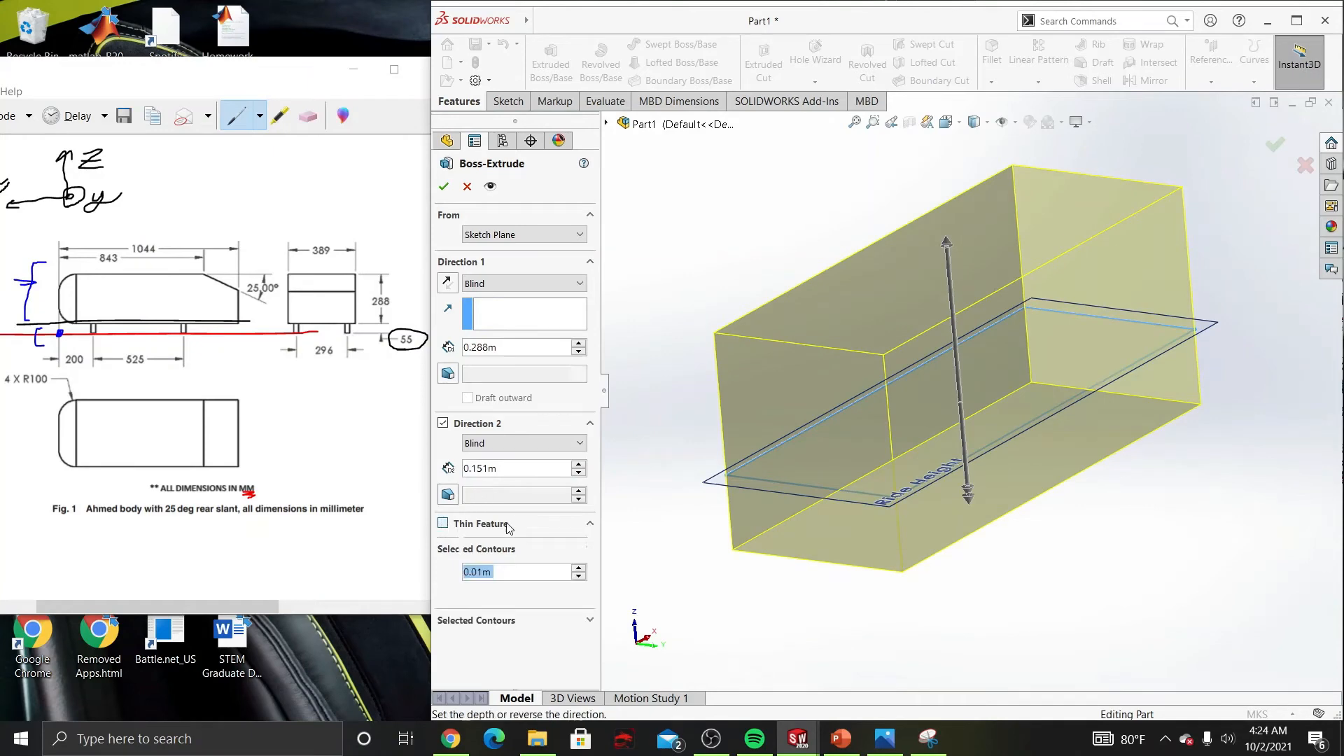
middle_click_drag(784, 476, 834, 322)
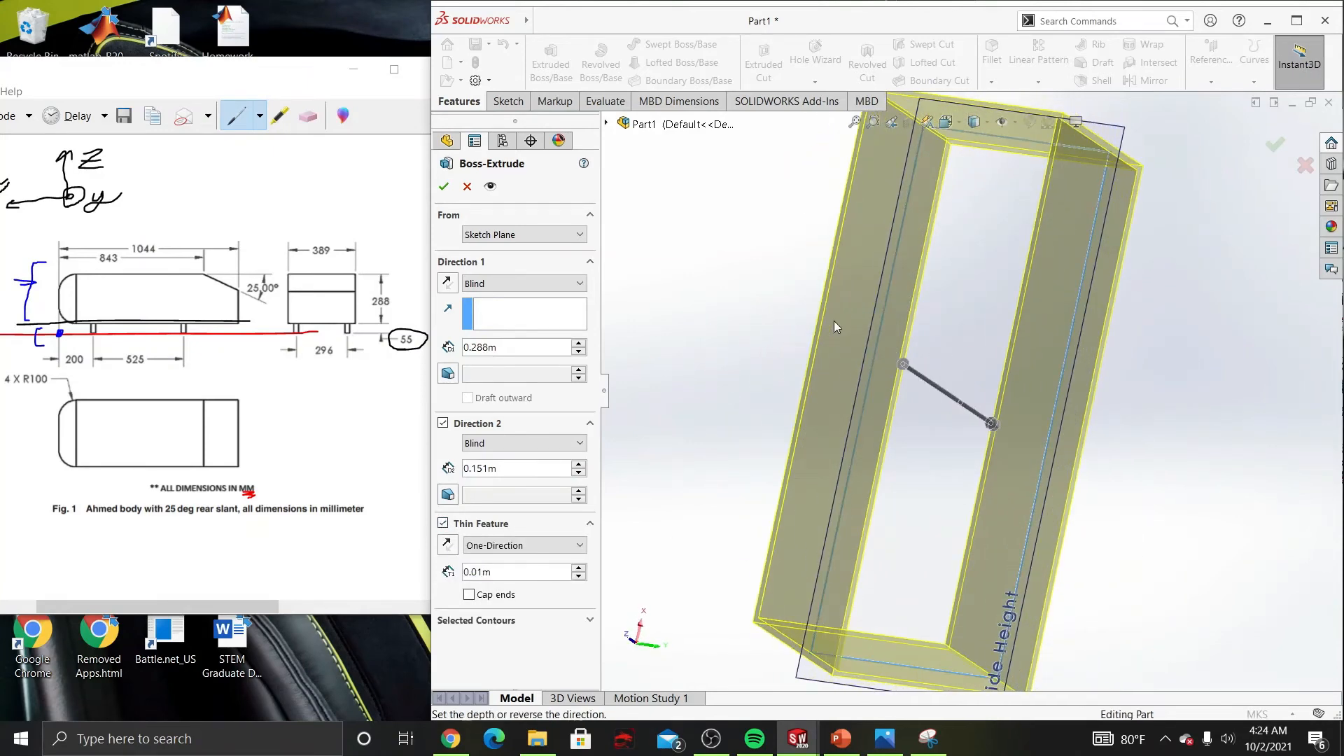
left_click(442, 522)
left_click(443, 422)
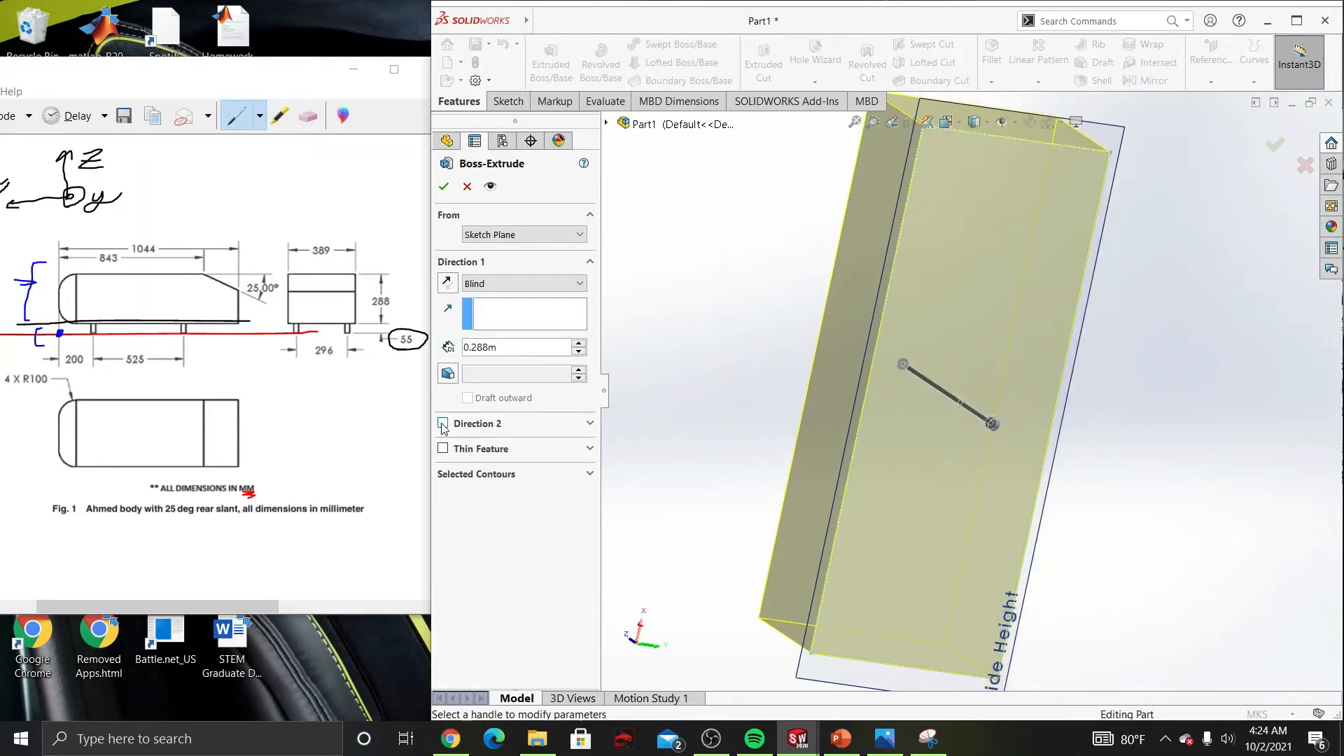
Step: Accept the one-direction extrusion of the base rectangle as a solid block and inspect it from several sides
middle_click_drag(759, 377, 858, 579)
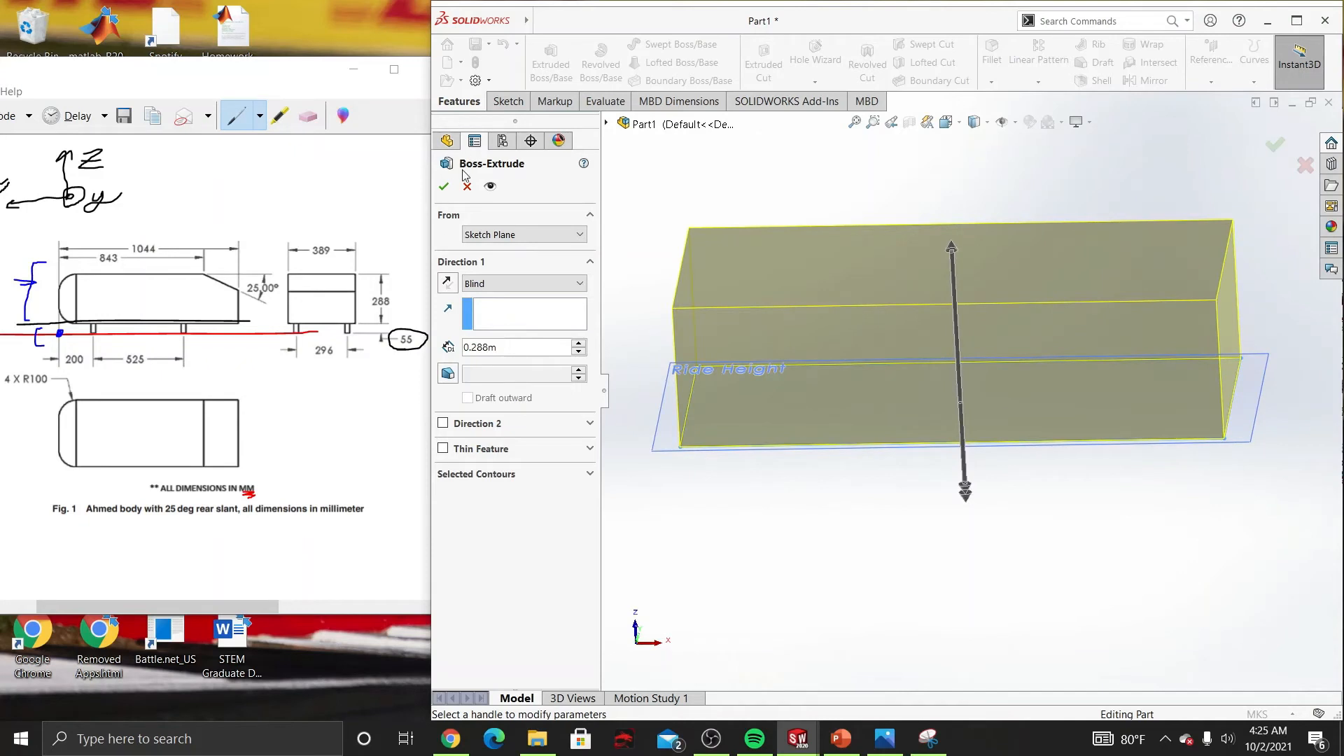
left_click(443, 186)
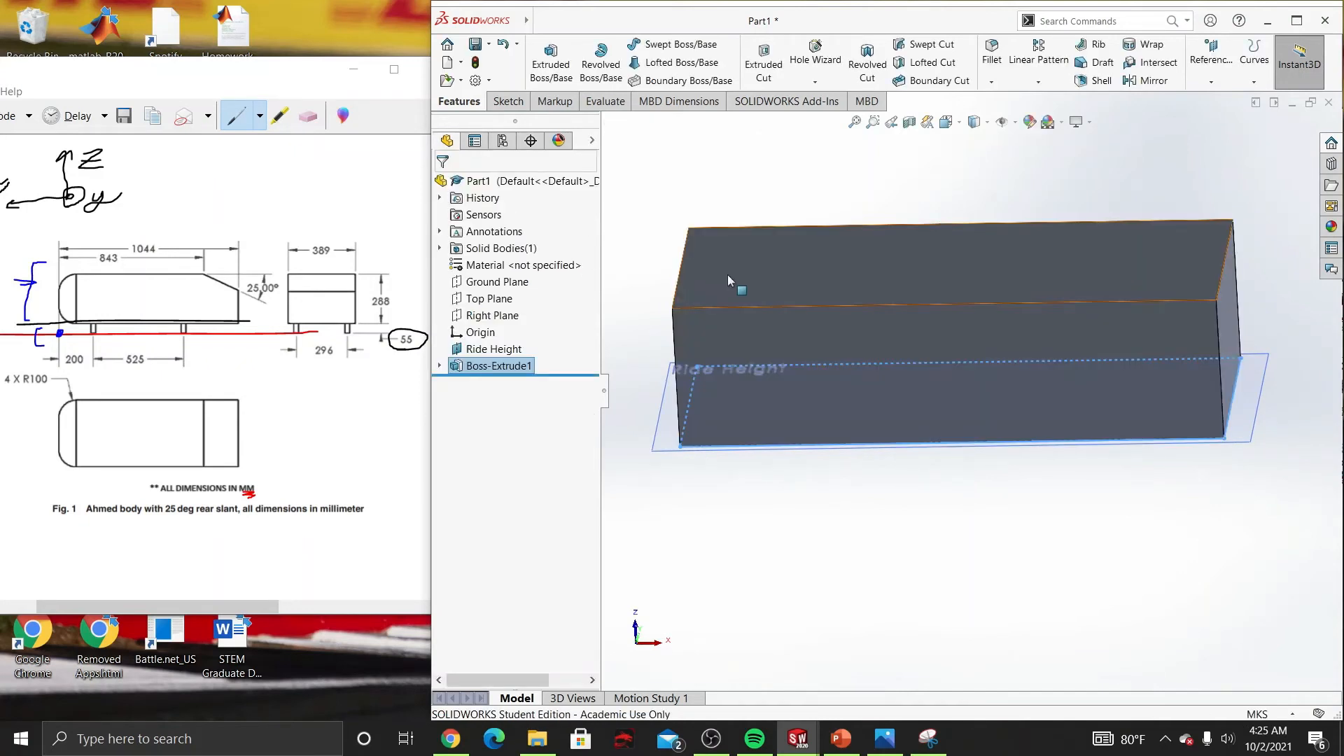
middle_click_drag(728, 274, 811, 271)
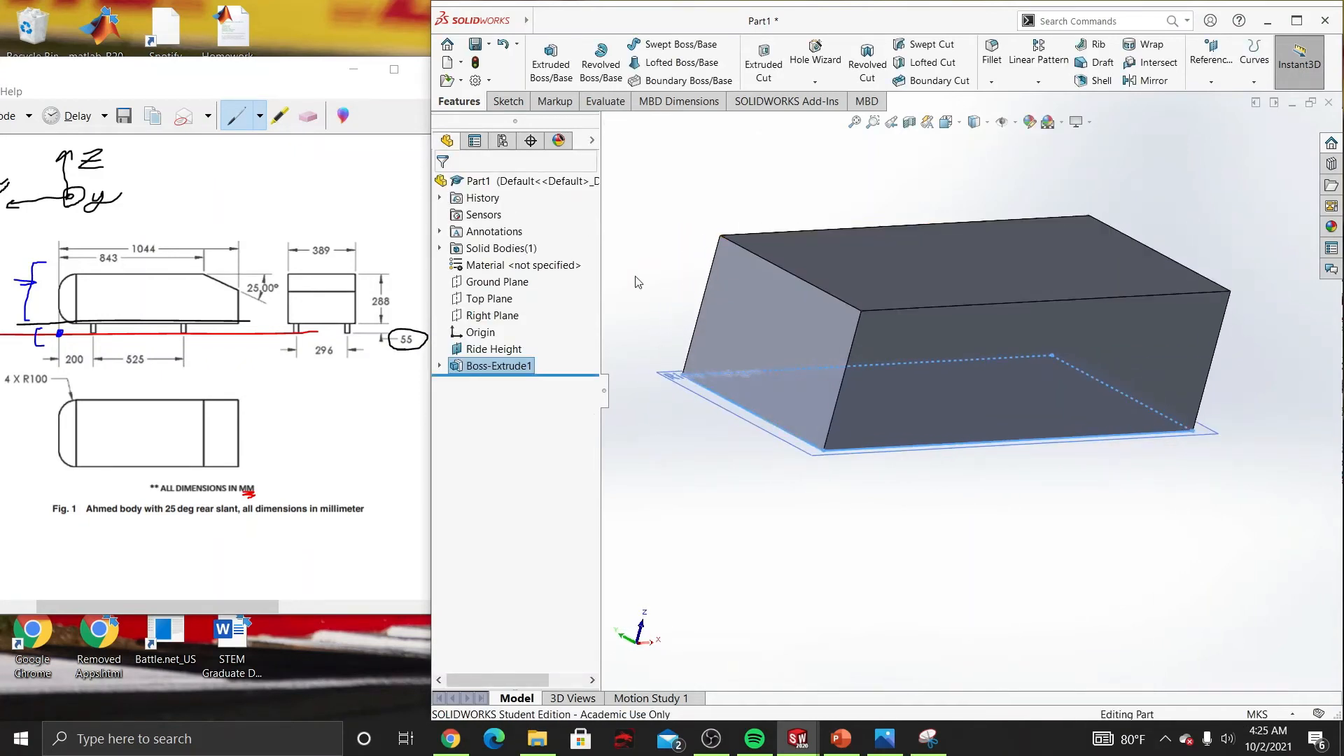
middle_click_drag(888, 333, 815, 315)
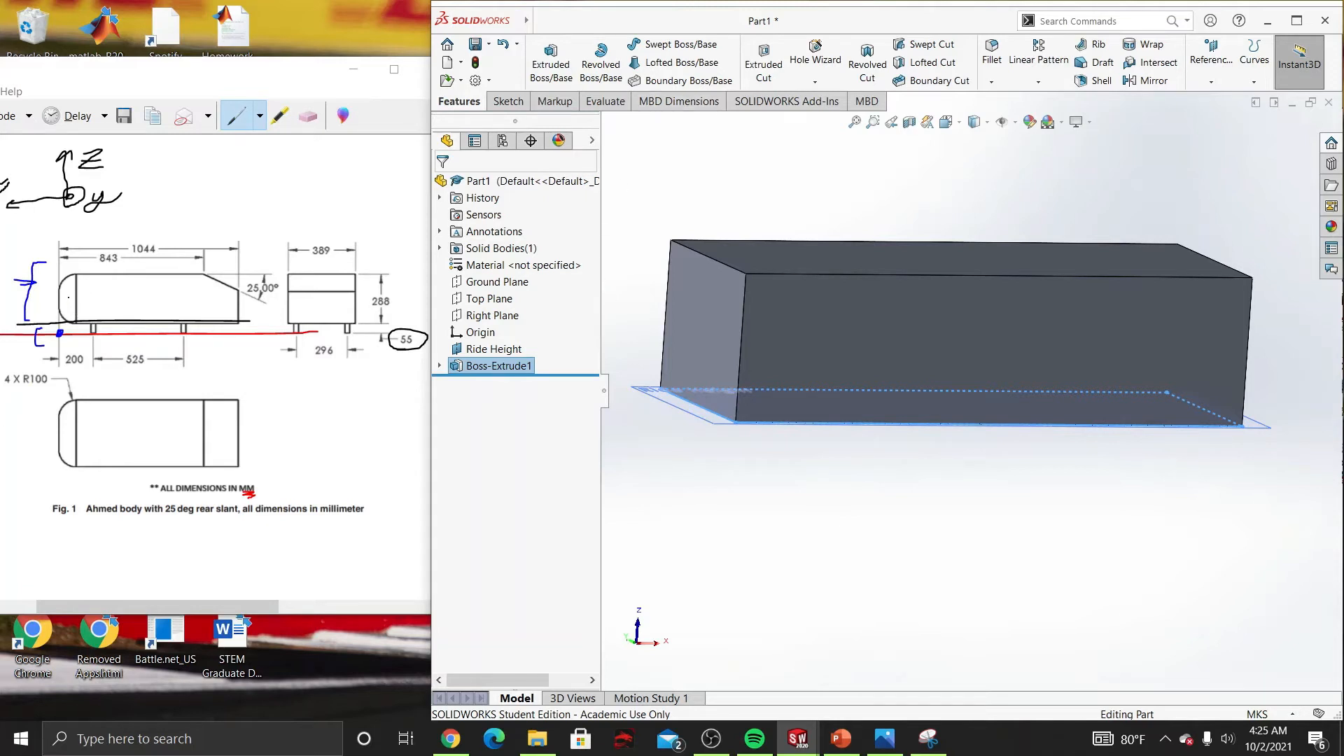
Step: In the reference figure window, mark the rounded nose on the side view in pen, and return to SOLIDWORKS
left_click(74, 264)
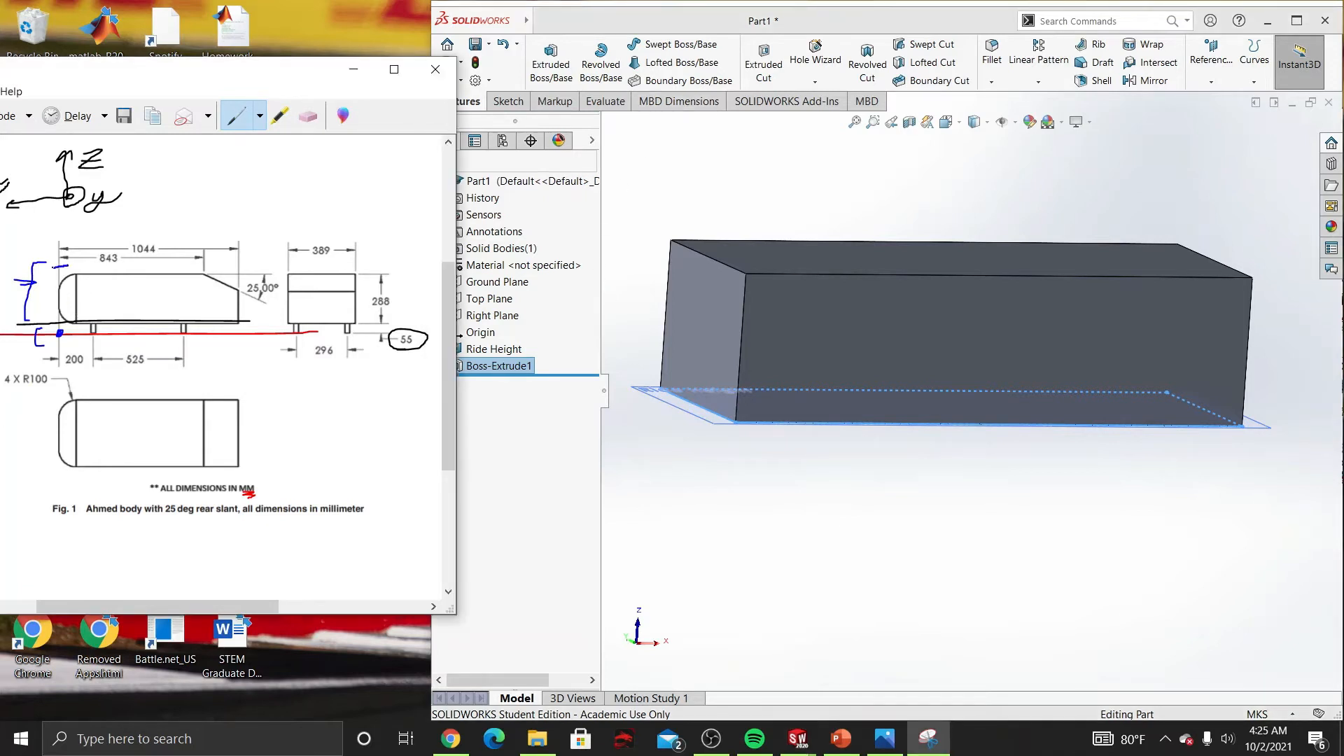
left_click_drag(68, 265, 71, 298)
left_click(476, 105)
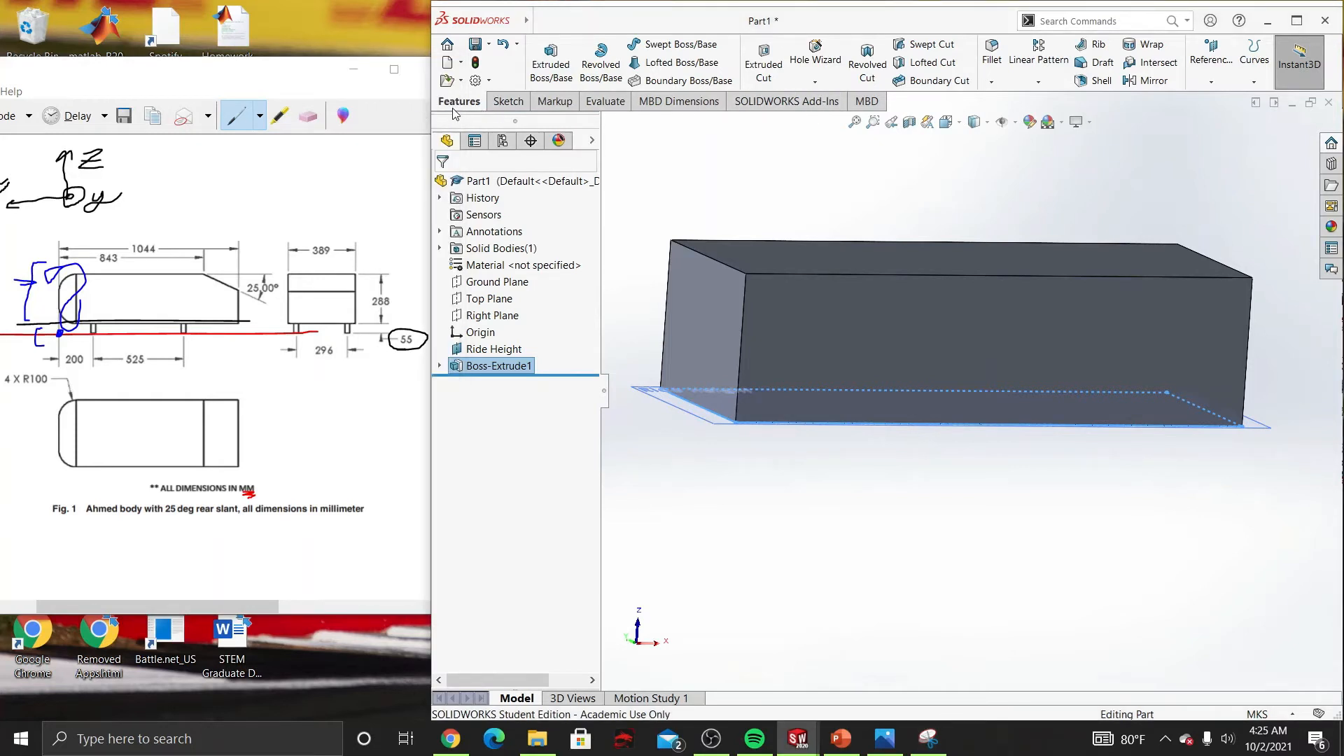
Step: Start a constant-size fillet and select the four edges around the block's front face
left_click(992, 56)
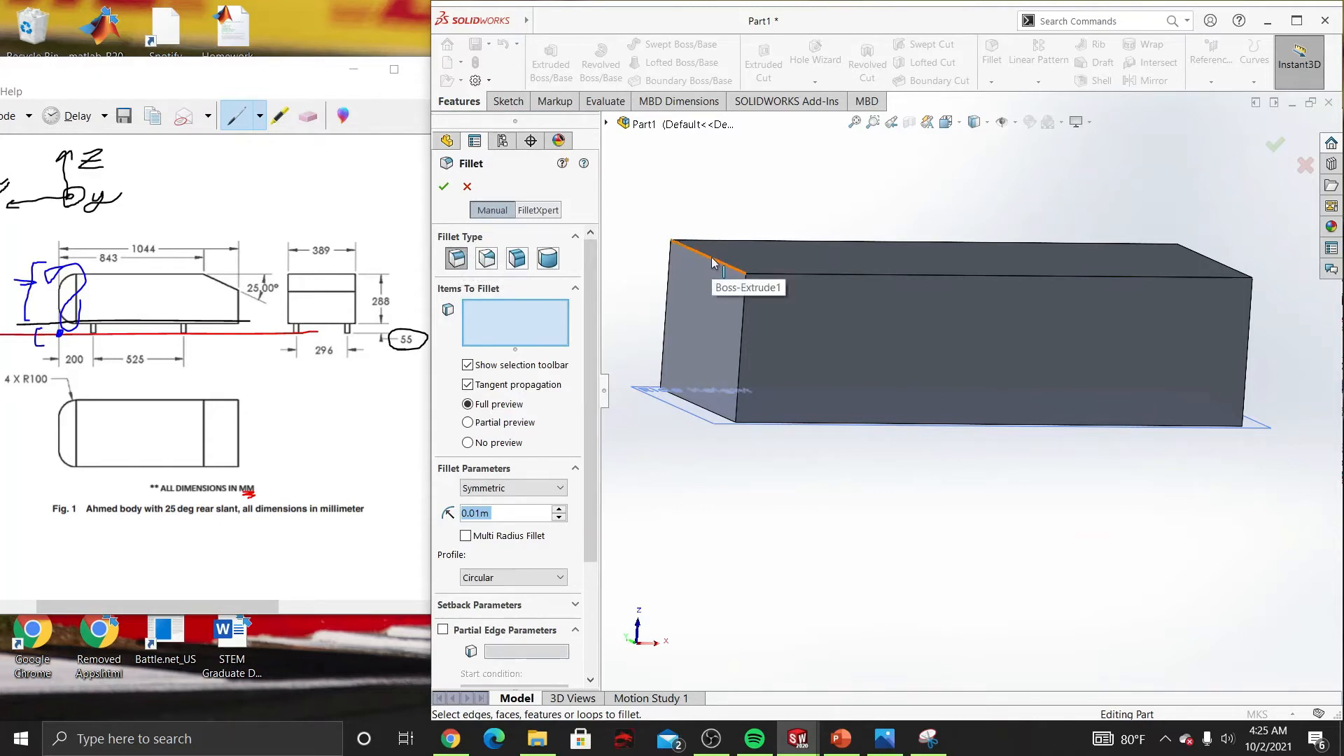
middle_click_drag(718, 280, 761, 373)
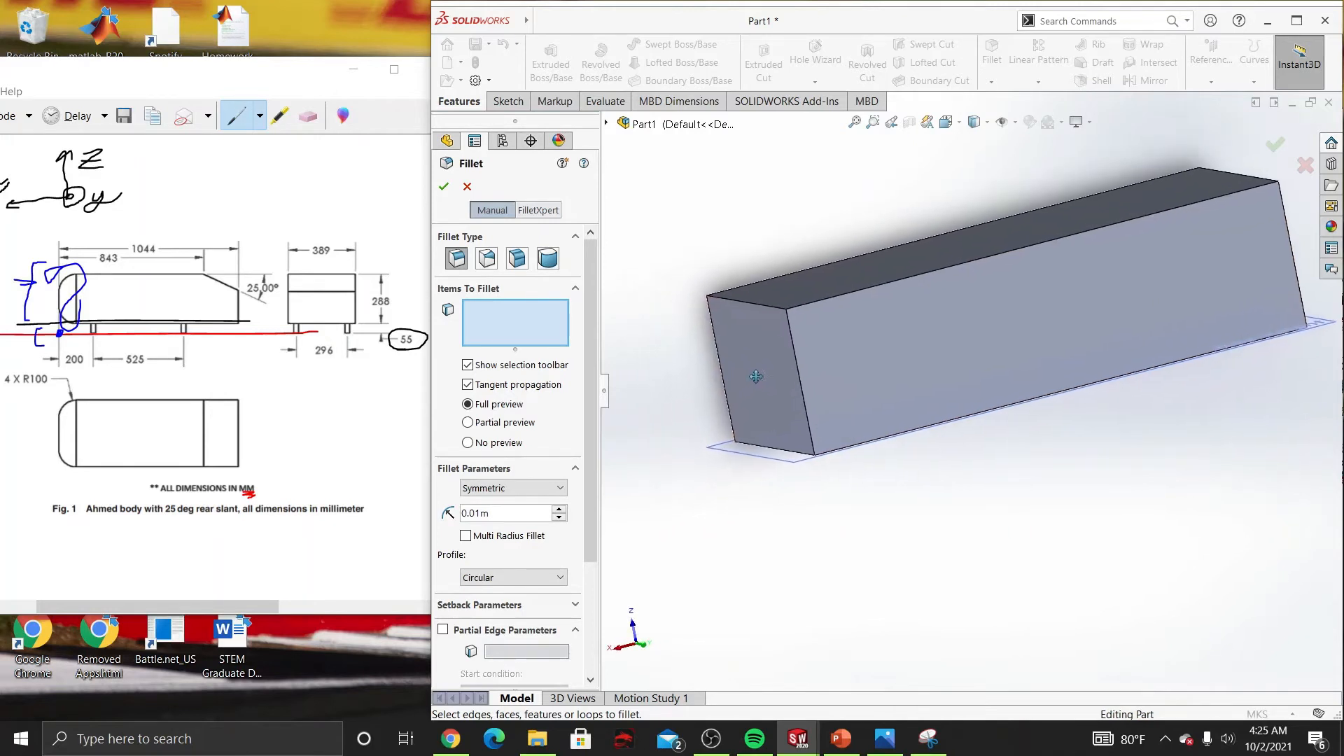
left_click(765, 302)
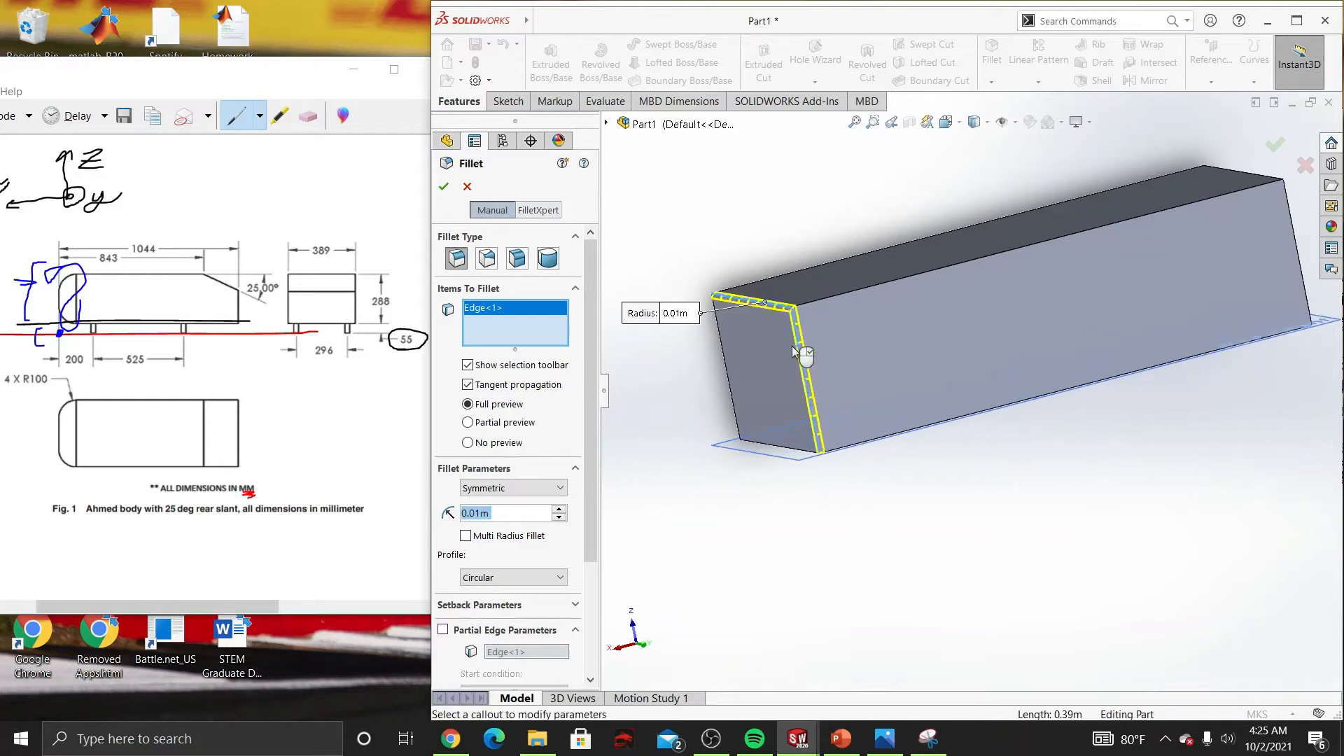
left_click(793, 346)
left_click(725, 366)
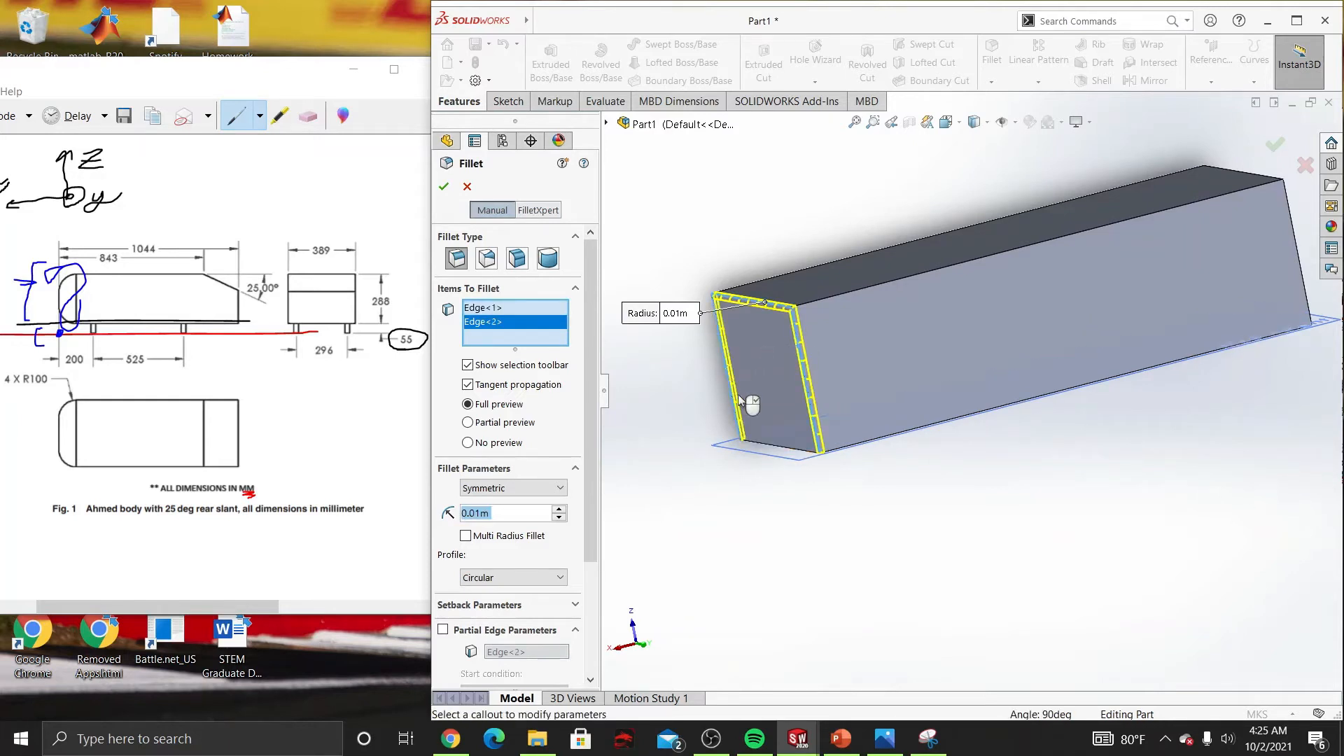
left_click(769, 452)
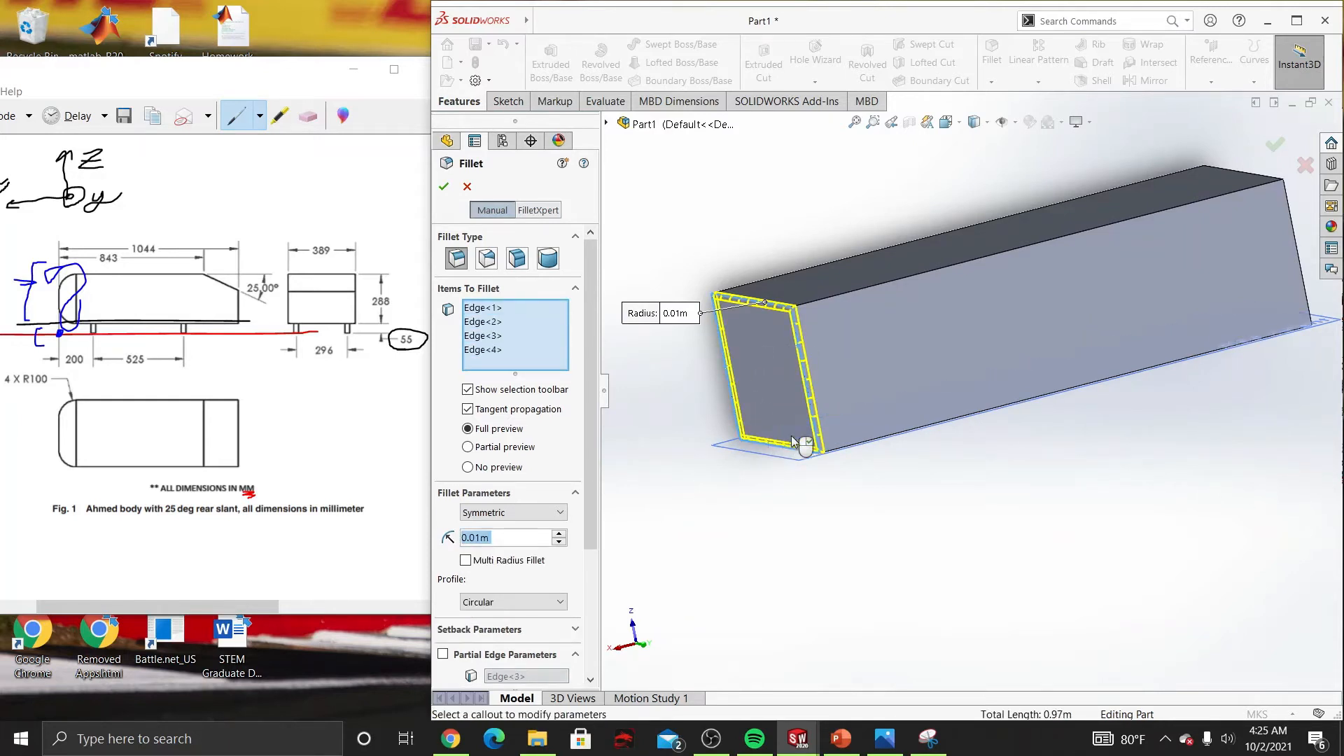
Step: Set the symmetric fillet radius to 100 mm and accept the rounded nose
scroll(791, 376, "down", 3)
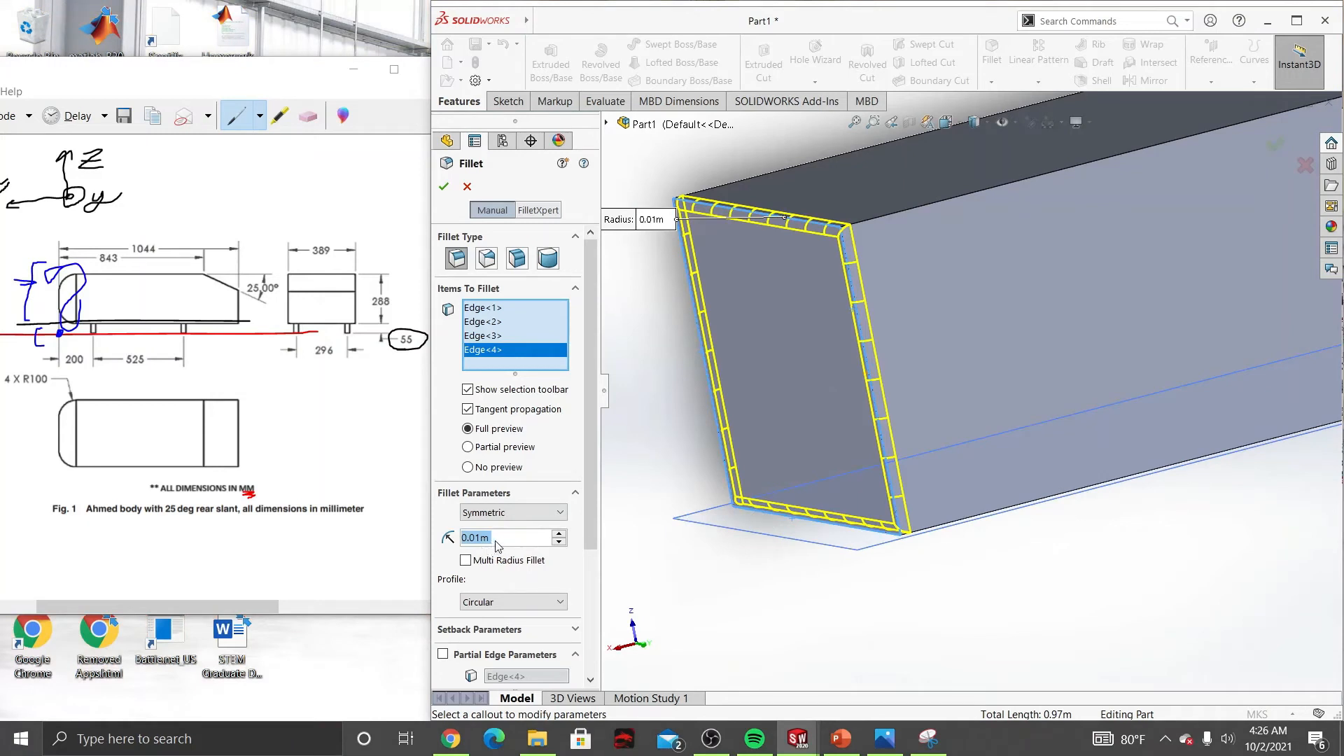
type("10")
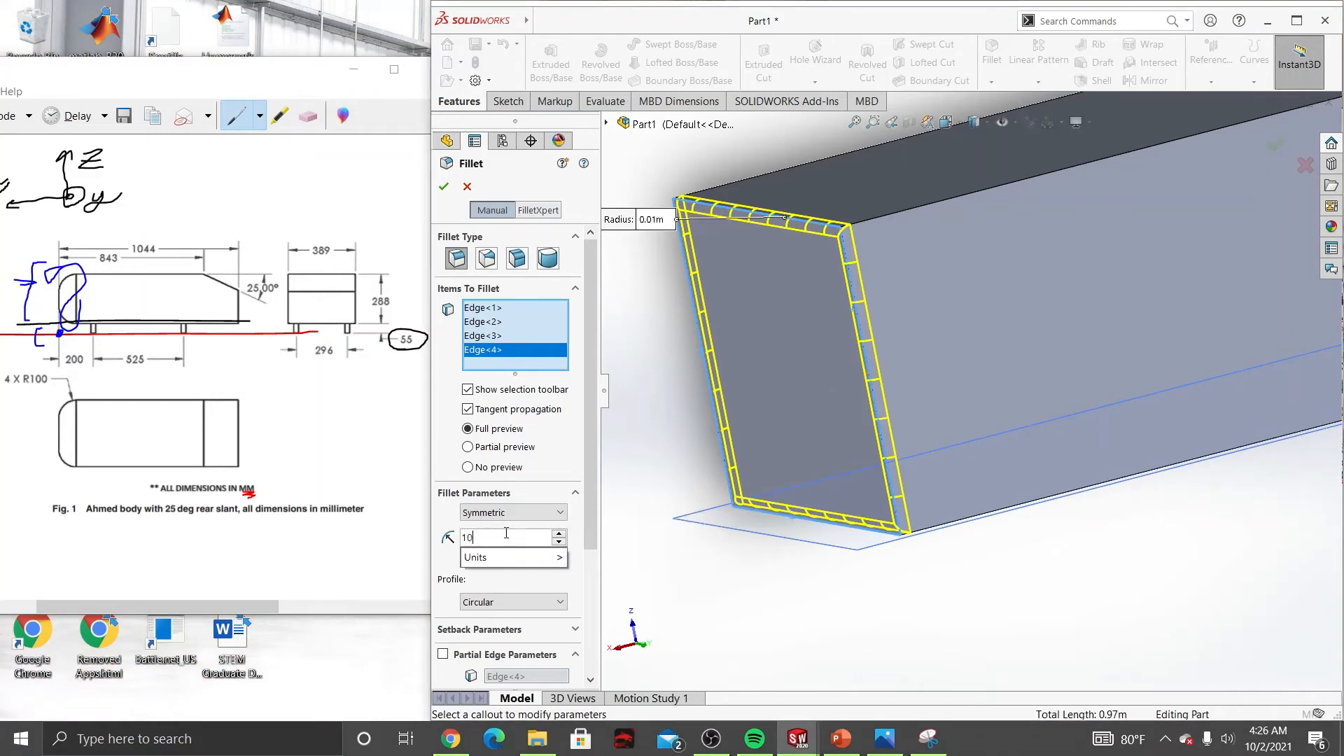
type("0mm")
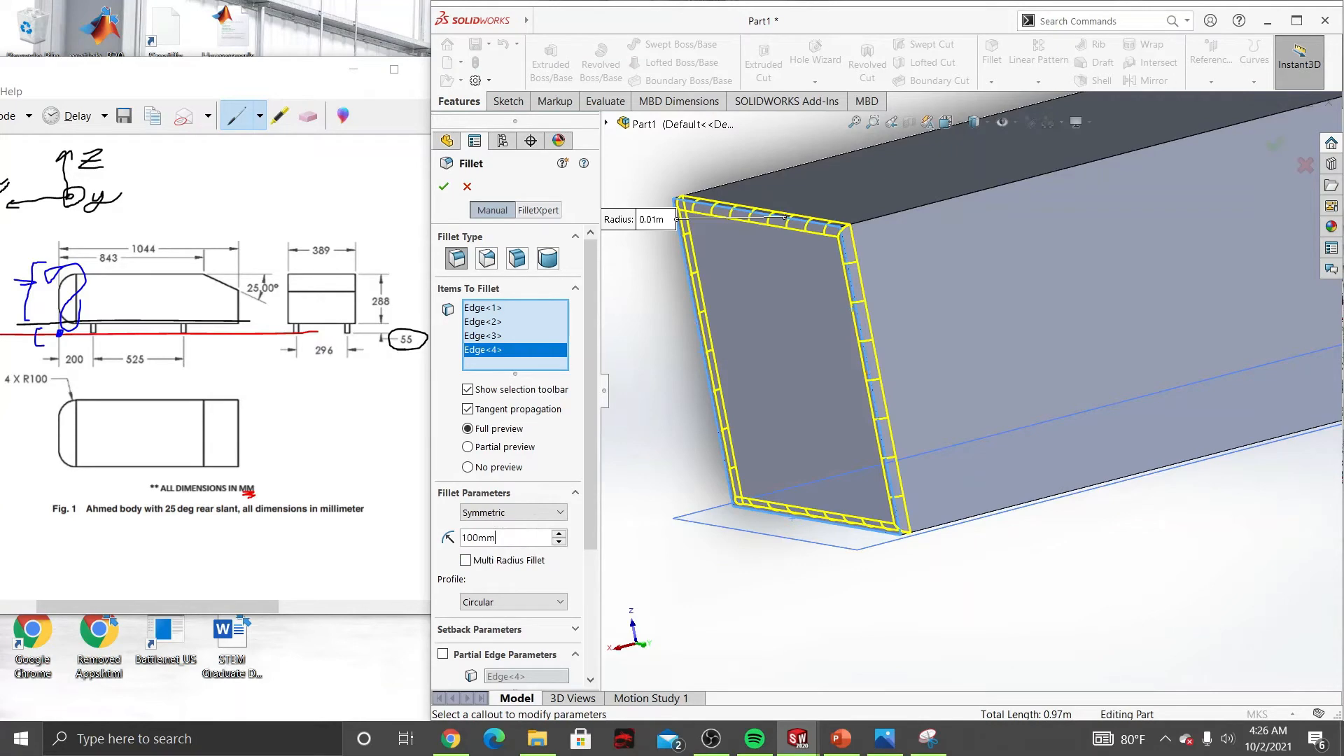
key("Return")
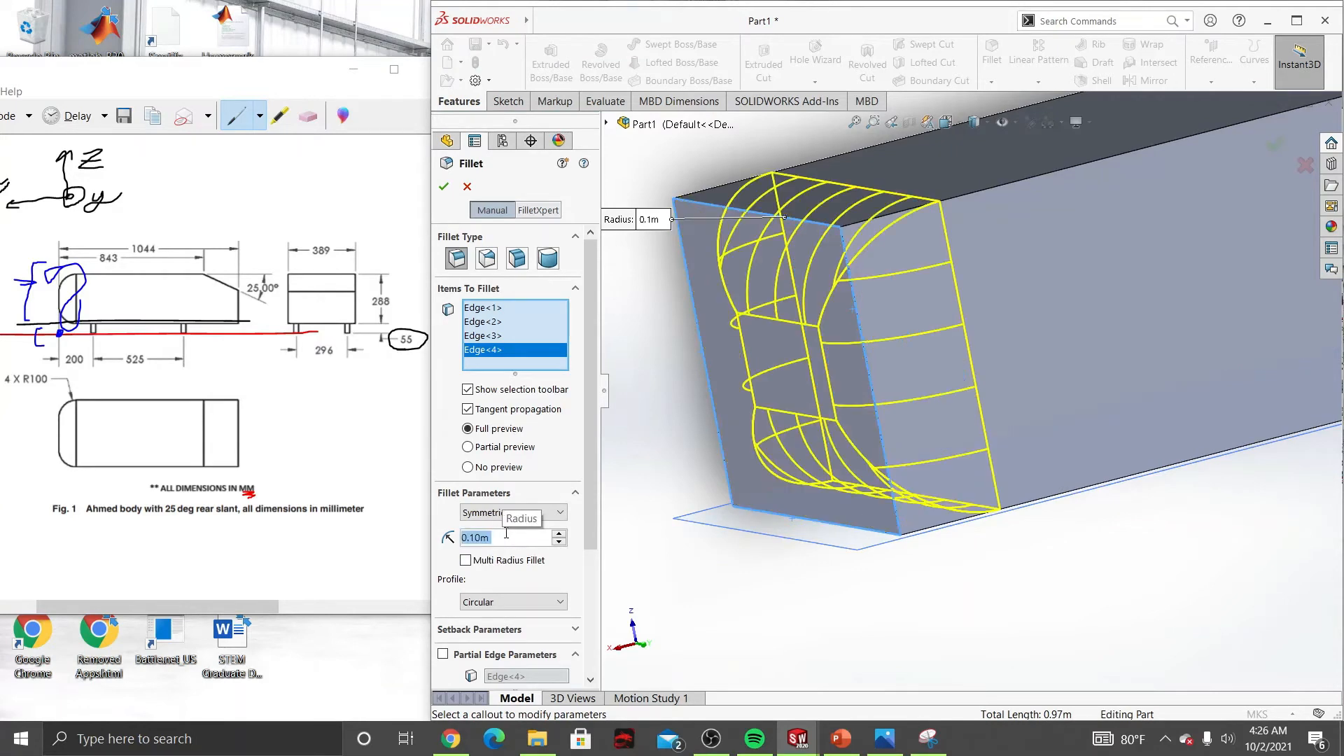
left_click(443, 186)
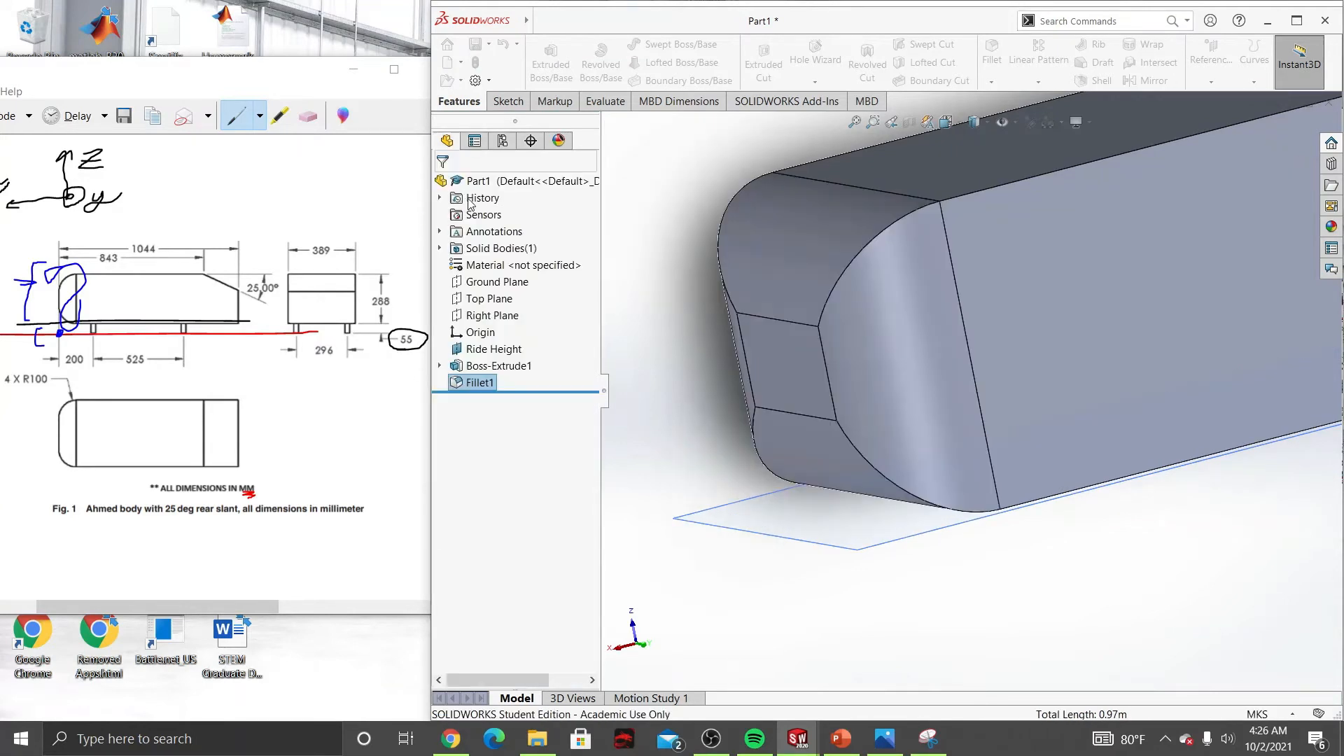
Step: Start an angle-distance chamfer on the block's upper rear edge and set its angle to 25 degrees
scroll(941, 308, "down", 3)
scroll(938, 317, "up", 4)
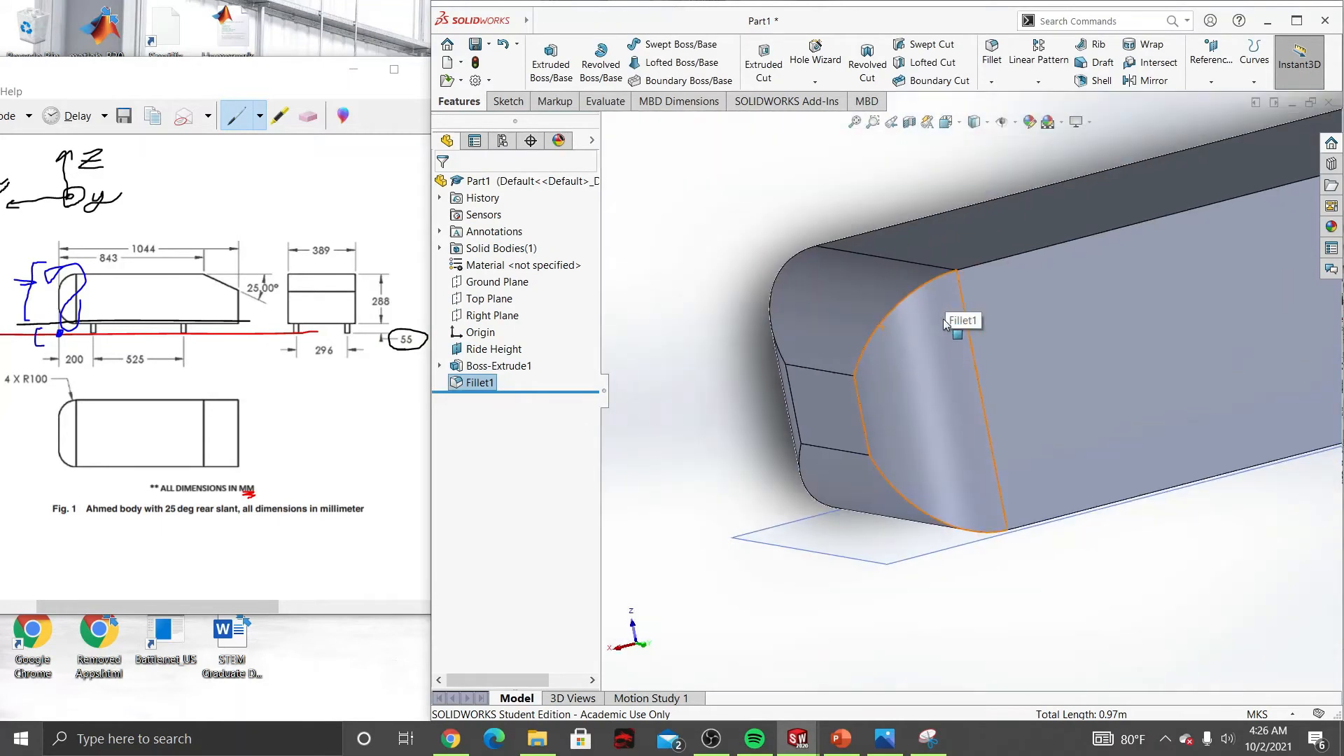
middle_click_drag(1005, 322, 615, 448)
middle_click_drag(963, 368, 872, 371)
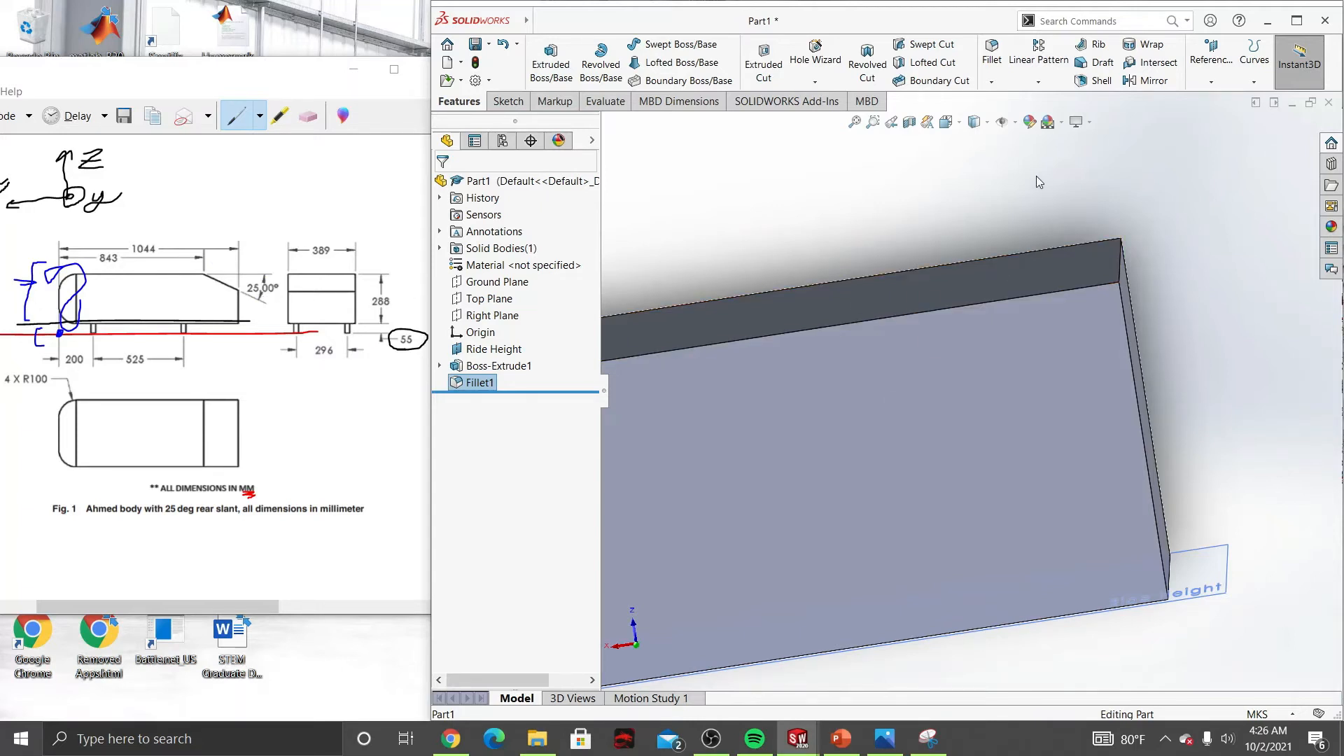
left_click(991, 82)
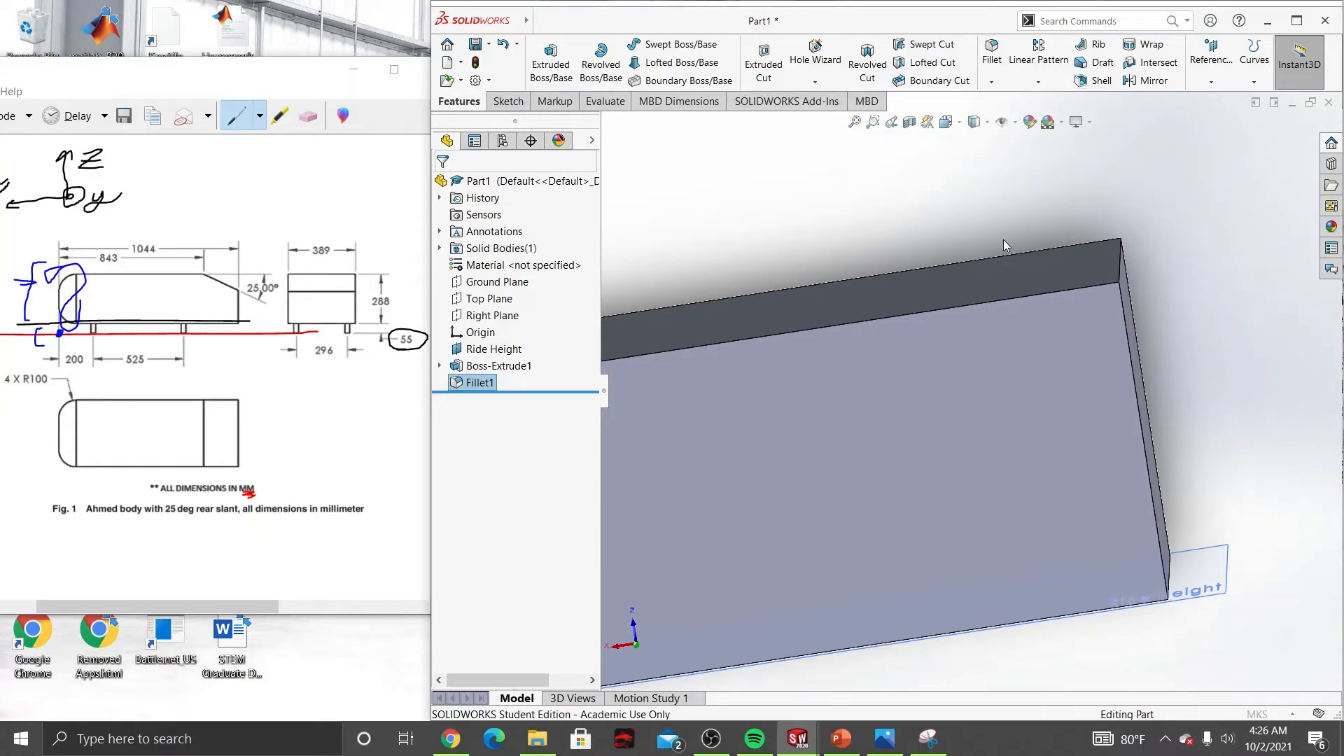
left_click(1120, 265)
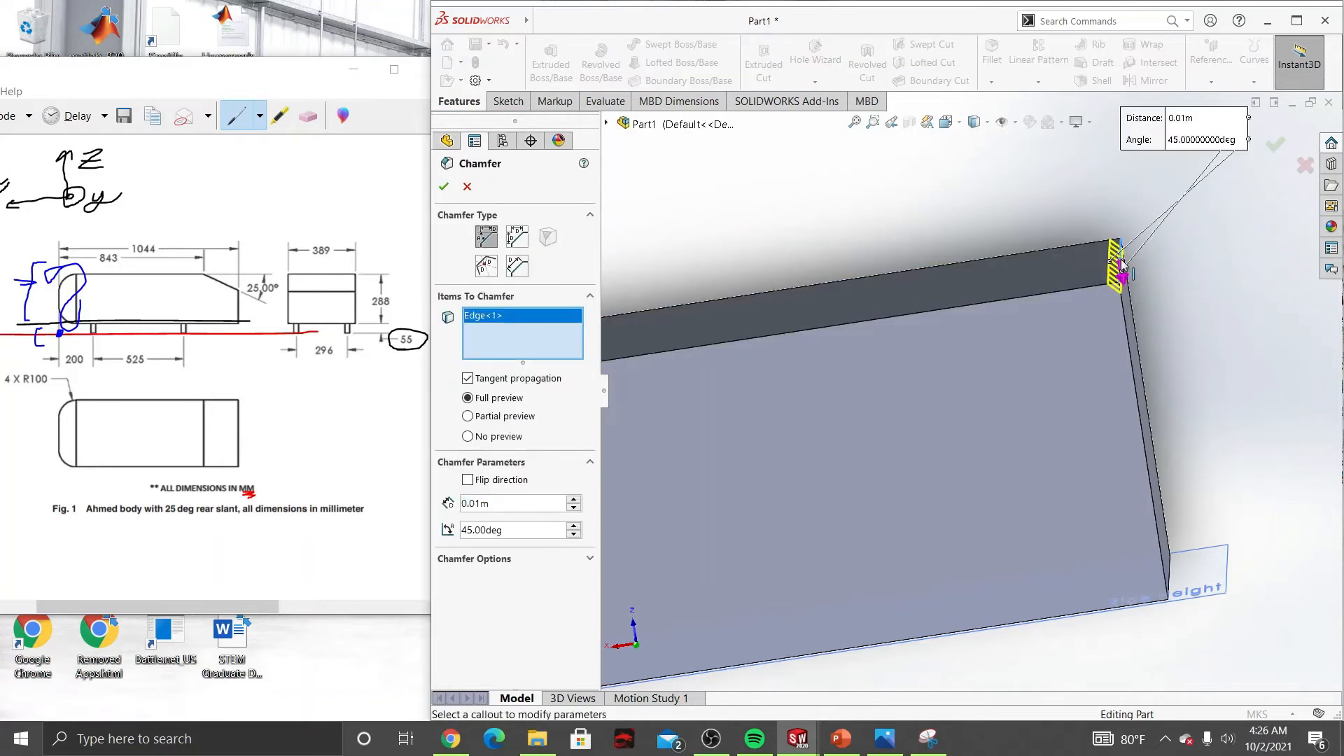
left_click_drag(1045, 203, 967, 197)
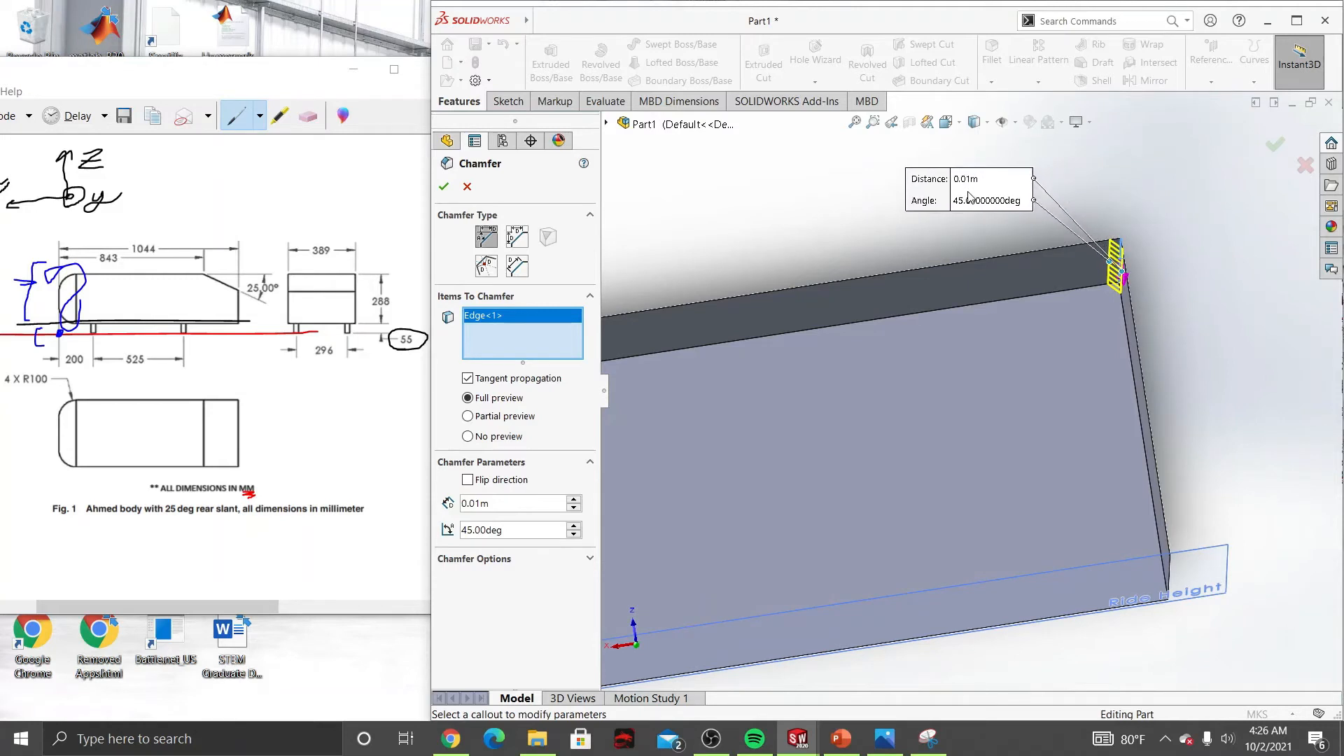
left_click_drag(502, 530, 430, 531)
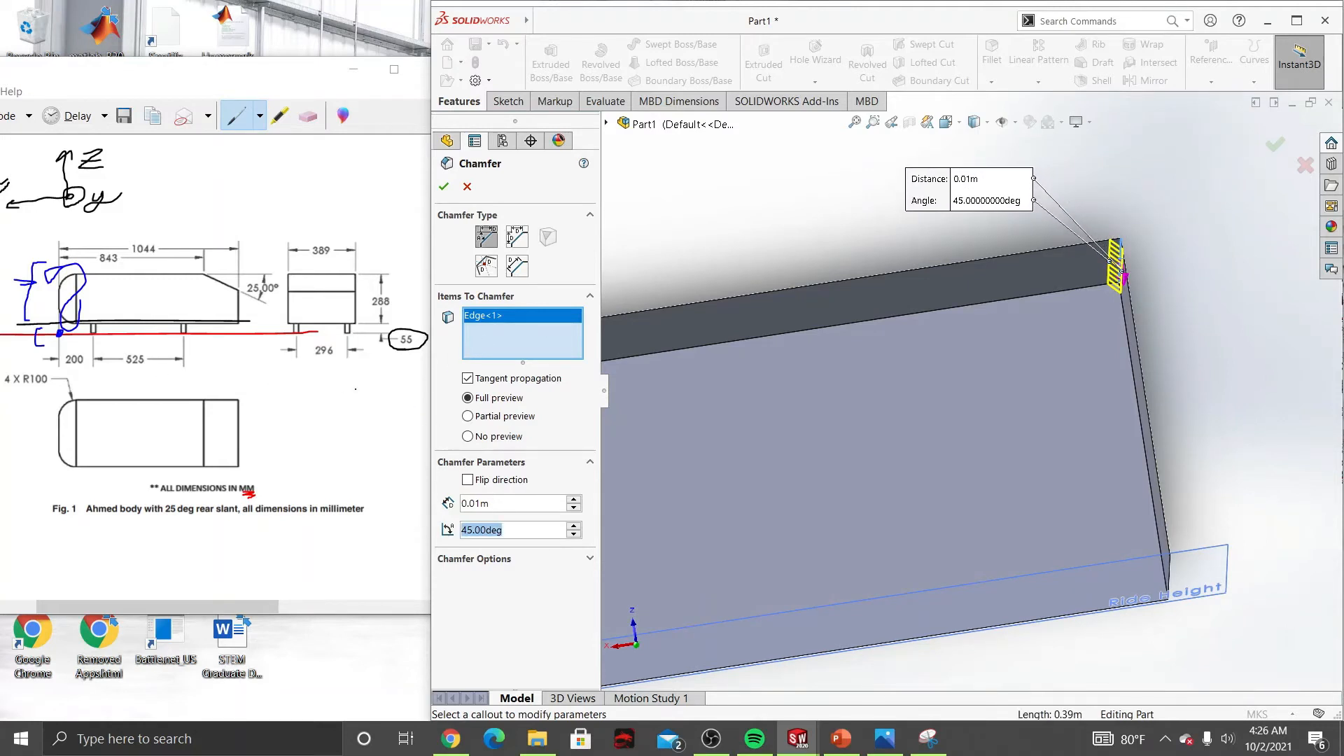
type("25")
key("Return")
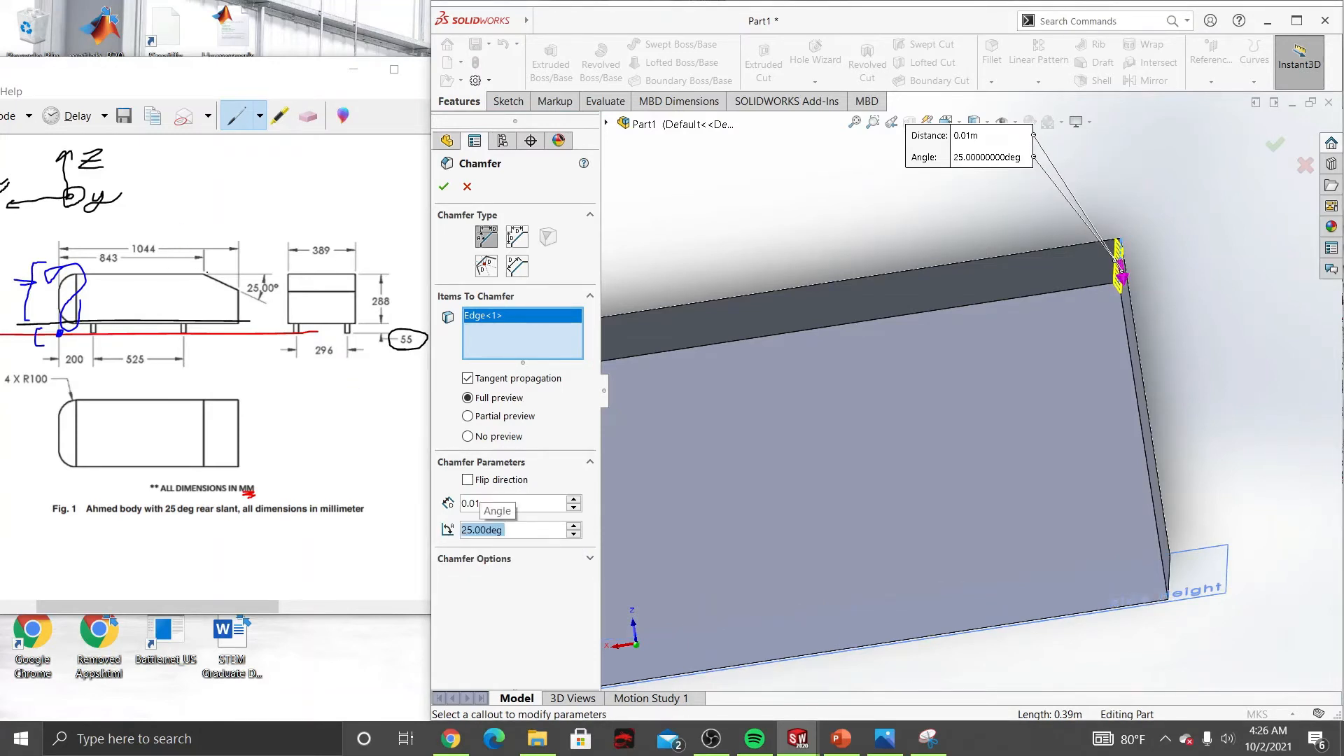
Step: Outline the rear slant triangle in the reference figure and set the chamfer distance to 1044-843 mm
left_click(204, 273)
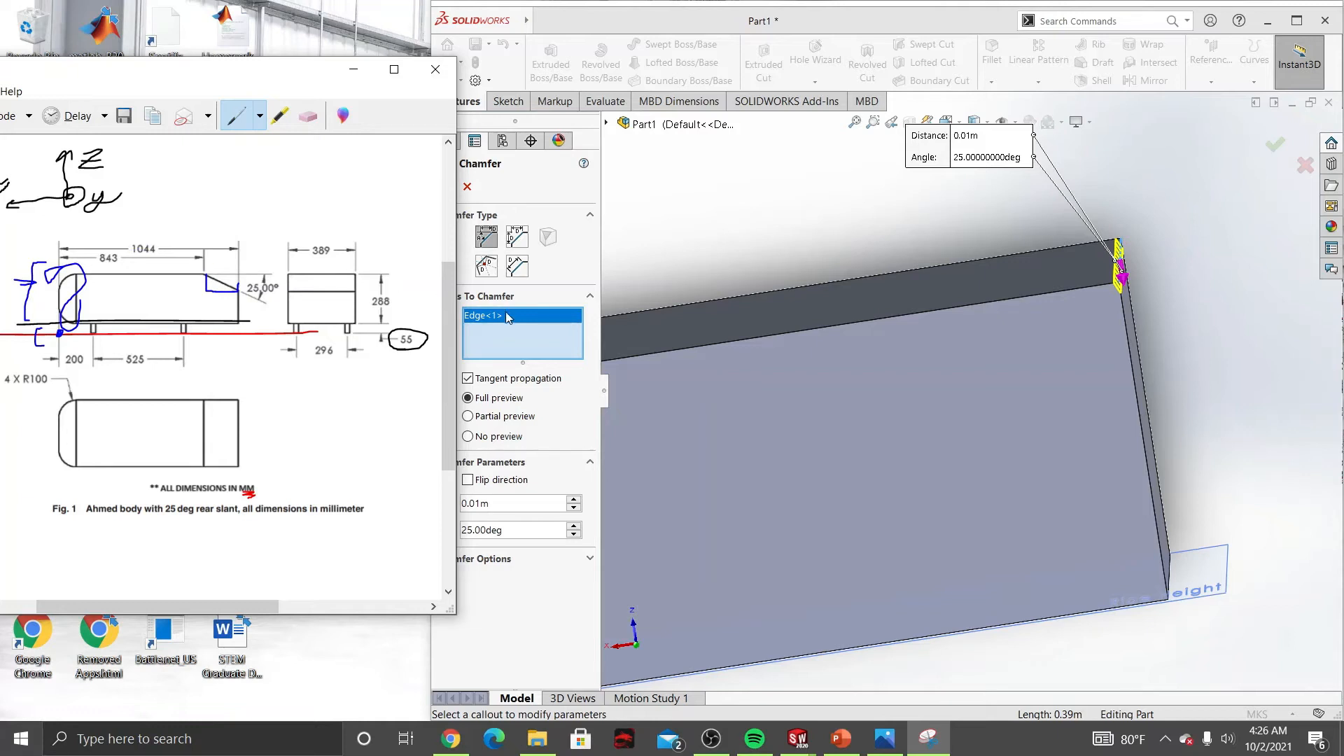
left_click(487, 489)
left_click(496, 504)
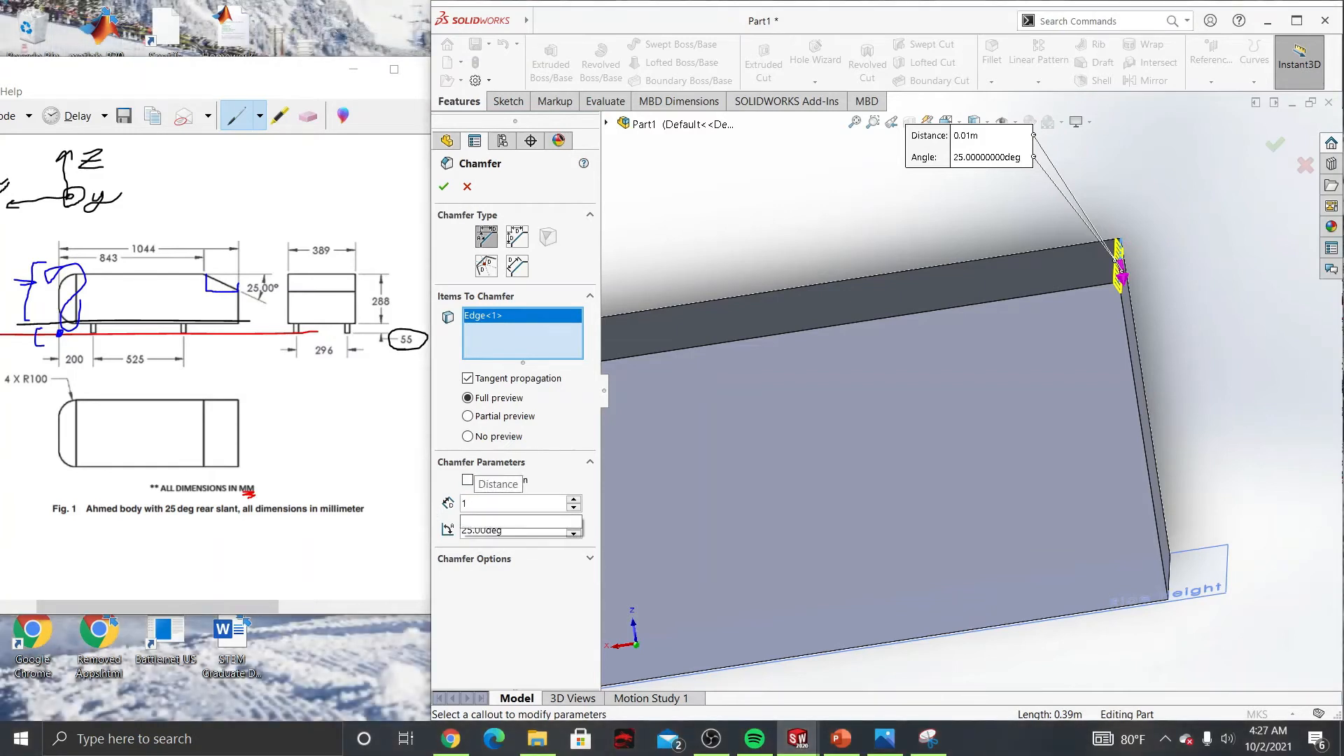
type("1044")
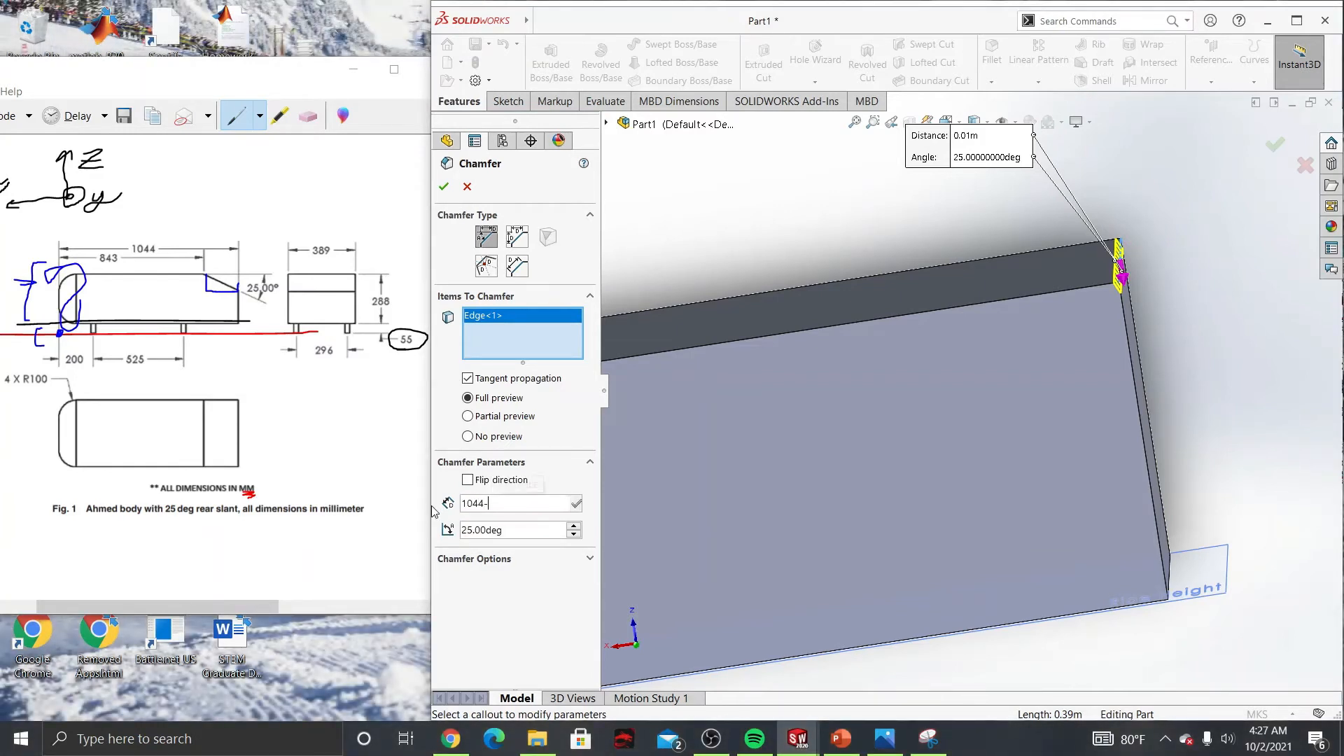
type("-843 mm")
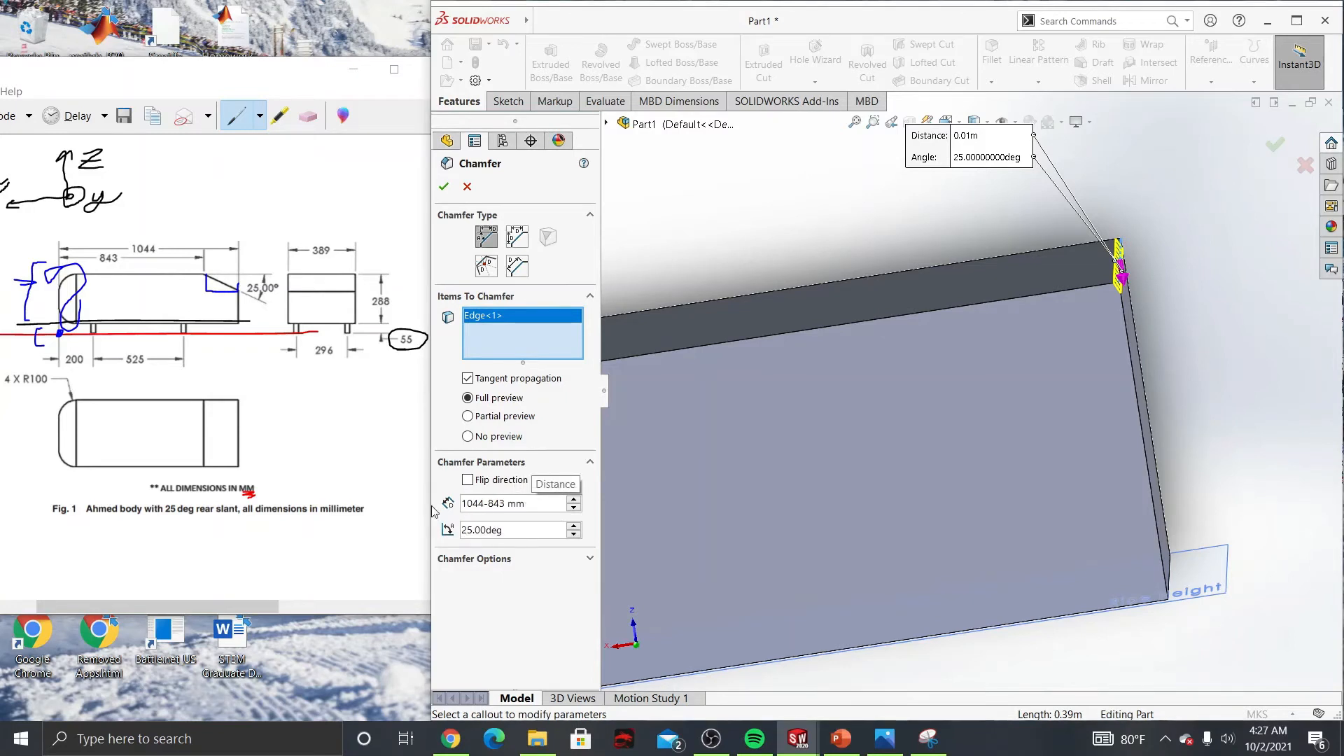
key("Return")
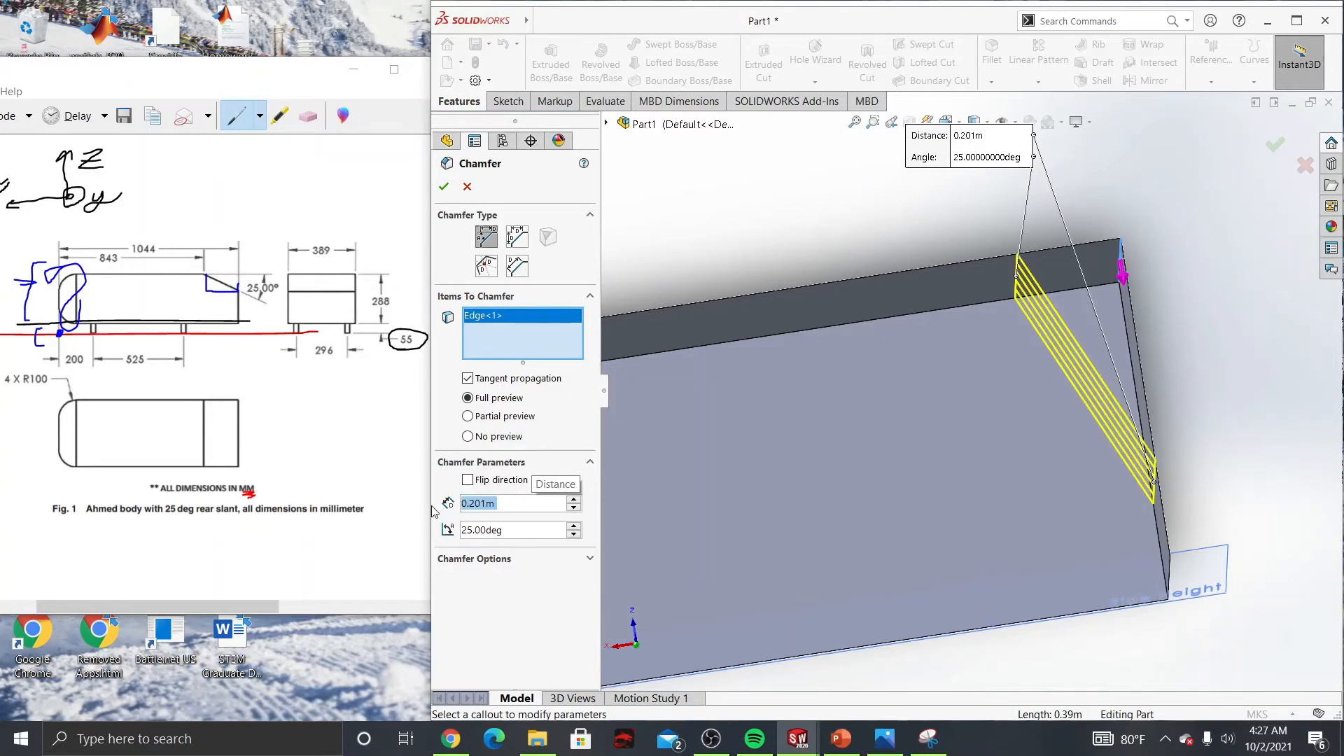
Step: Flip the chamfer direction so the distance runs along the roof, and accept the rear slant
left_click(475, 482)
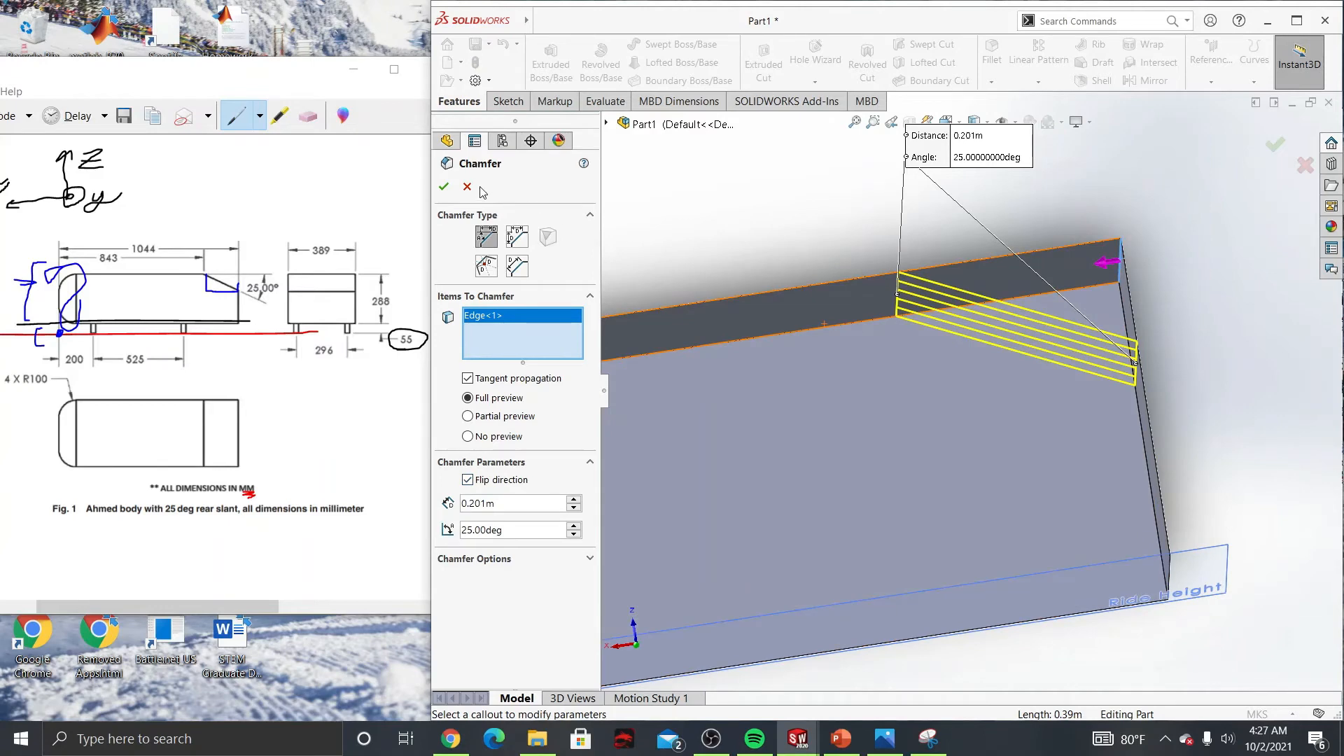
left_click(444, 187)
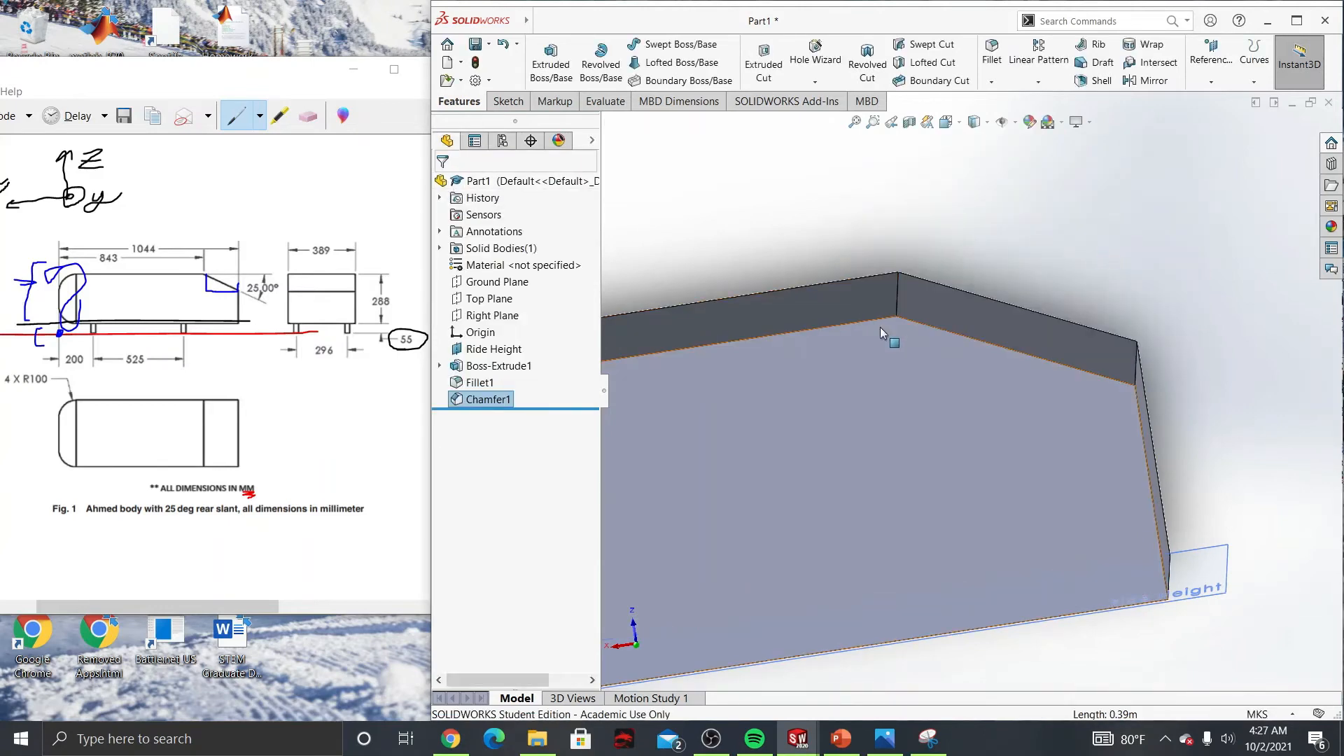
scroll(879, 329, "down", 2)
scroll(880, 329, "up", 3)
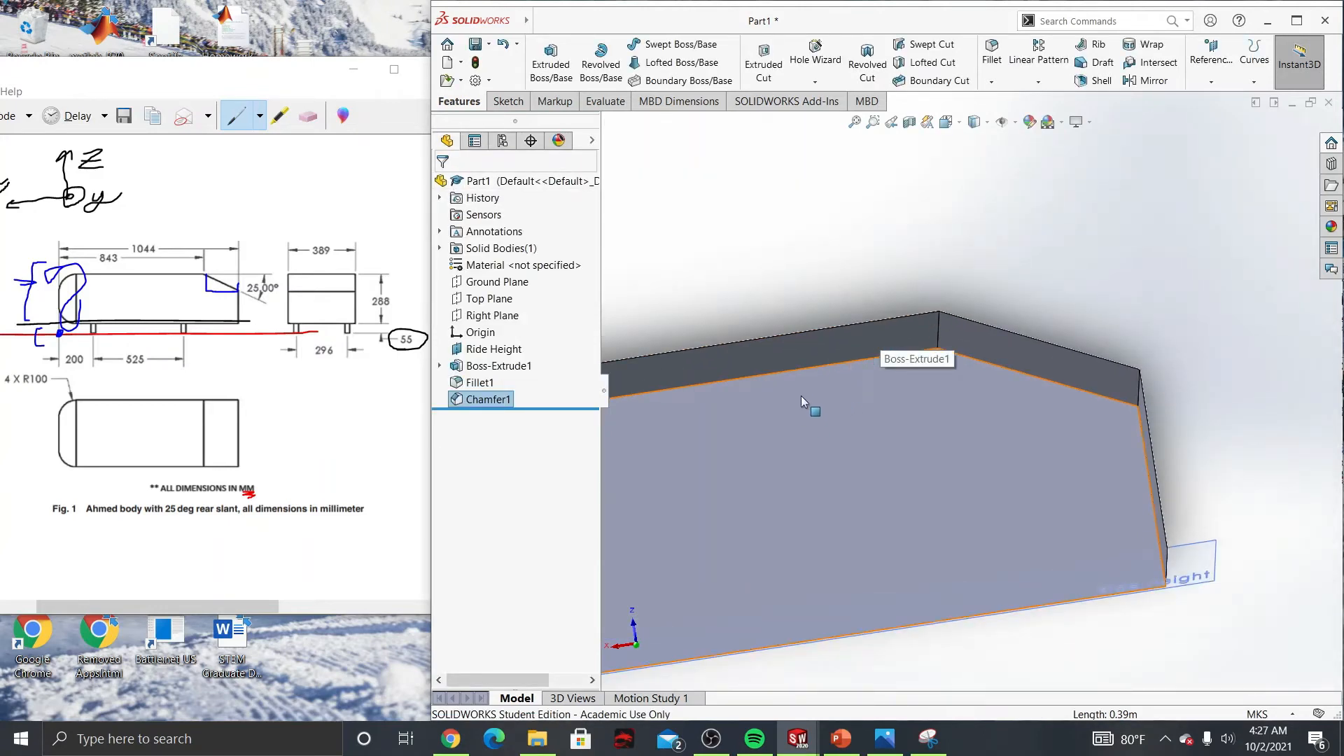
Step: Start a new sketch on the Ride Height plane at the underside of the body
middle_click_drag(812, 396, 954, 234)
scroll(886, 393, "up", 2)
scroll(820, 402, "up", 1)
scroll(1040, 394, "down", 1)
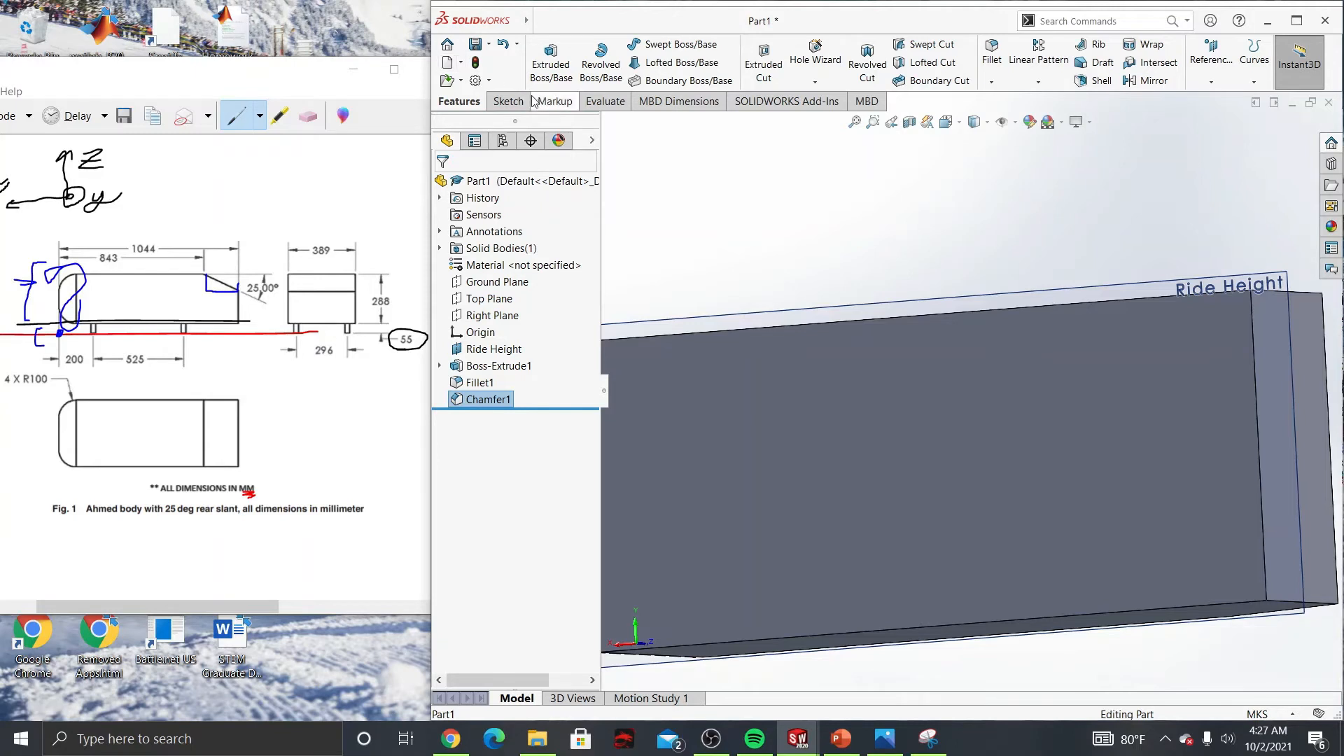
left_click(508, 101)
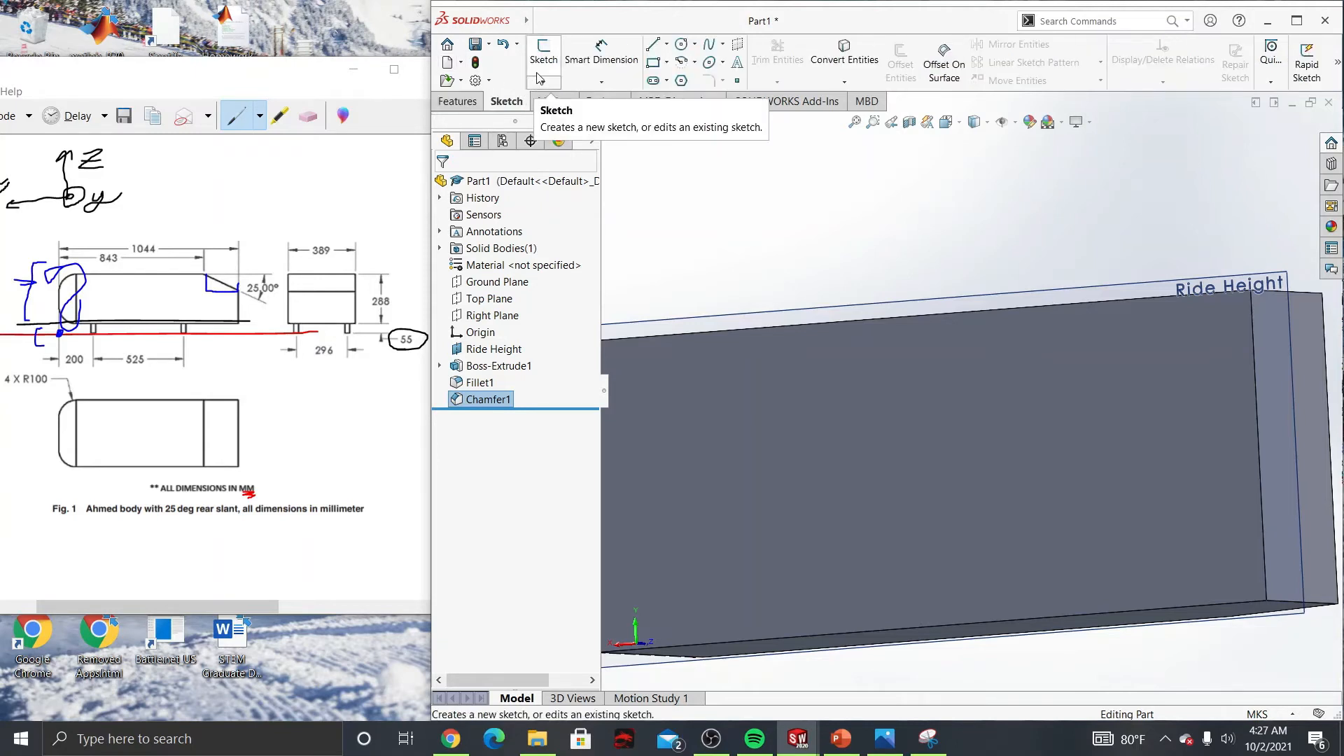
middle_click_drag(977, 259, 1035, 260)
left_click(1096, 313)
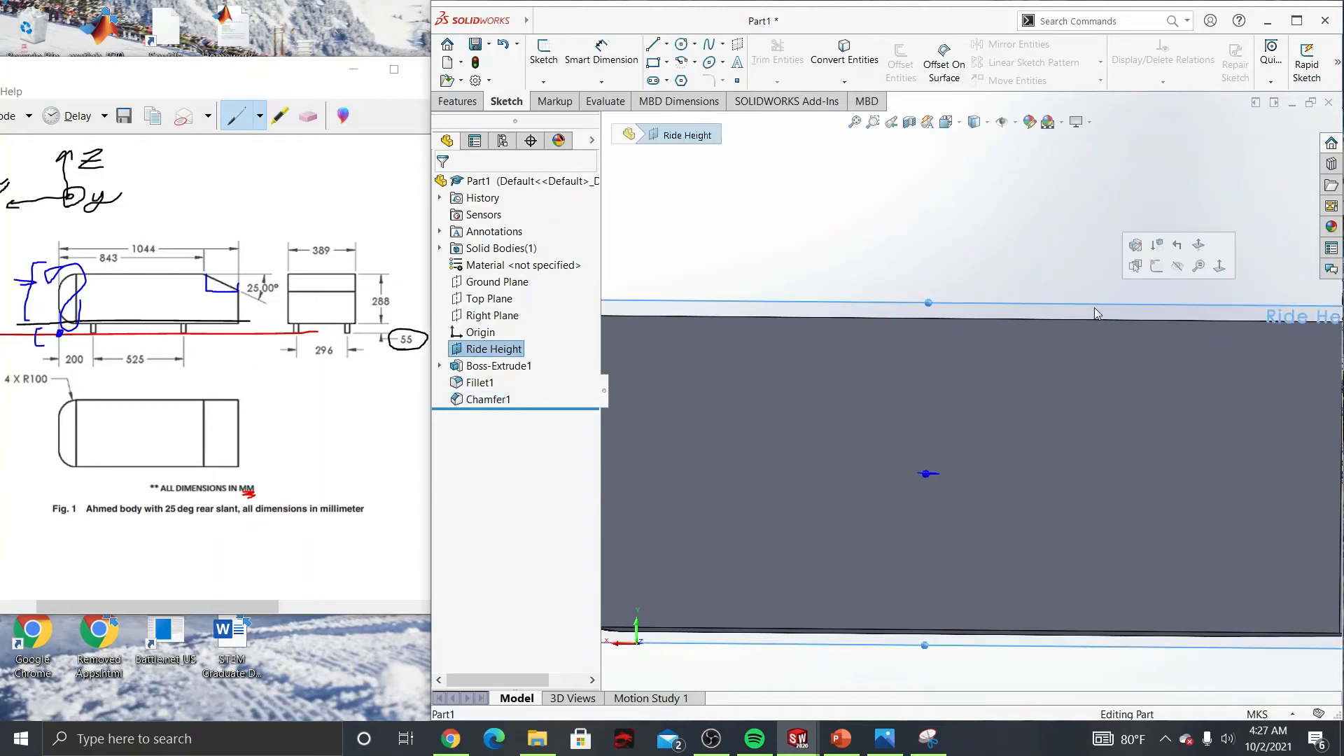
left_click(553, 61)
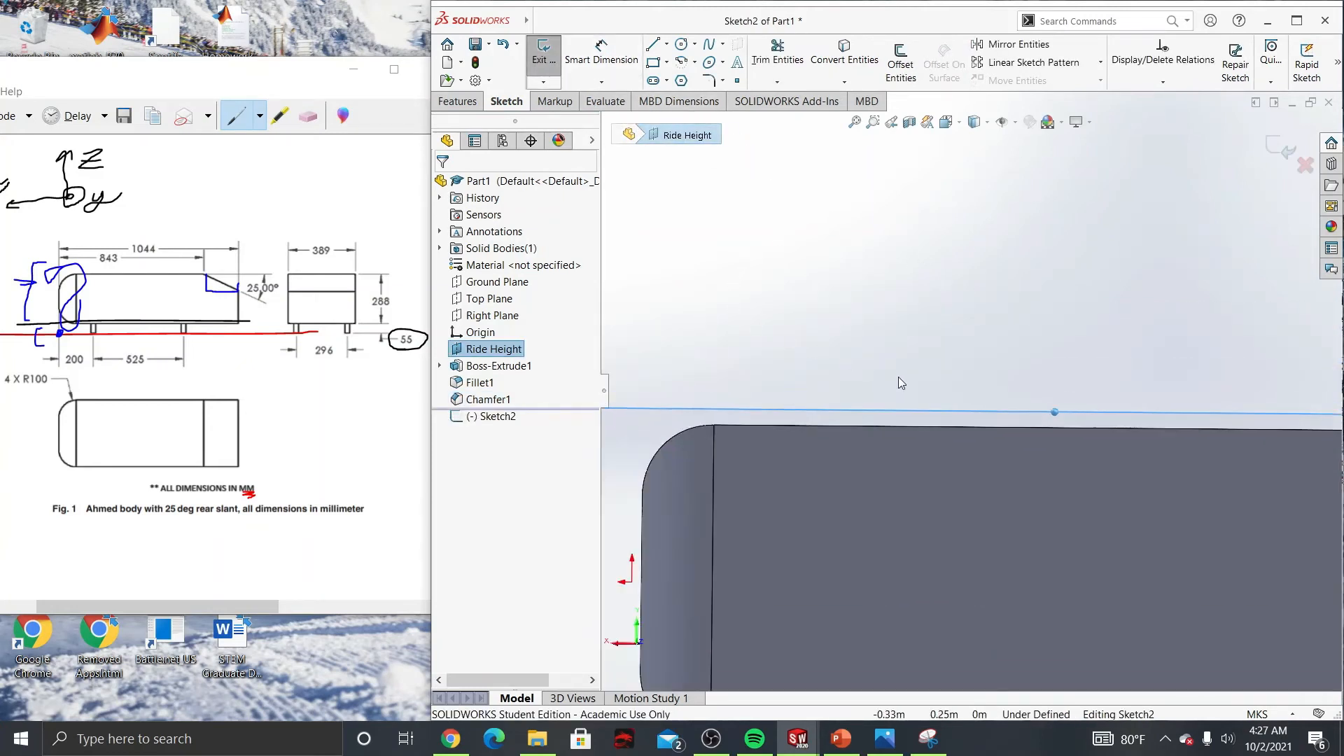
Step: Sketch four circles with radii of about 0.02 to 0.05 m on the body's underside, two near the nose and two toward the rear
scroll(858, 275, "up", 4)
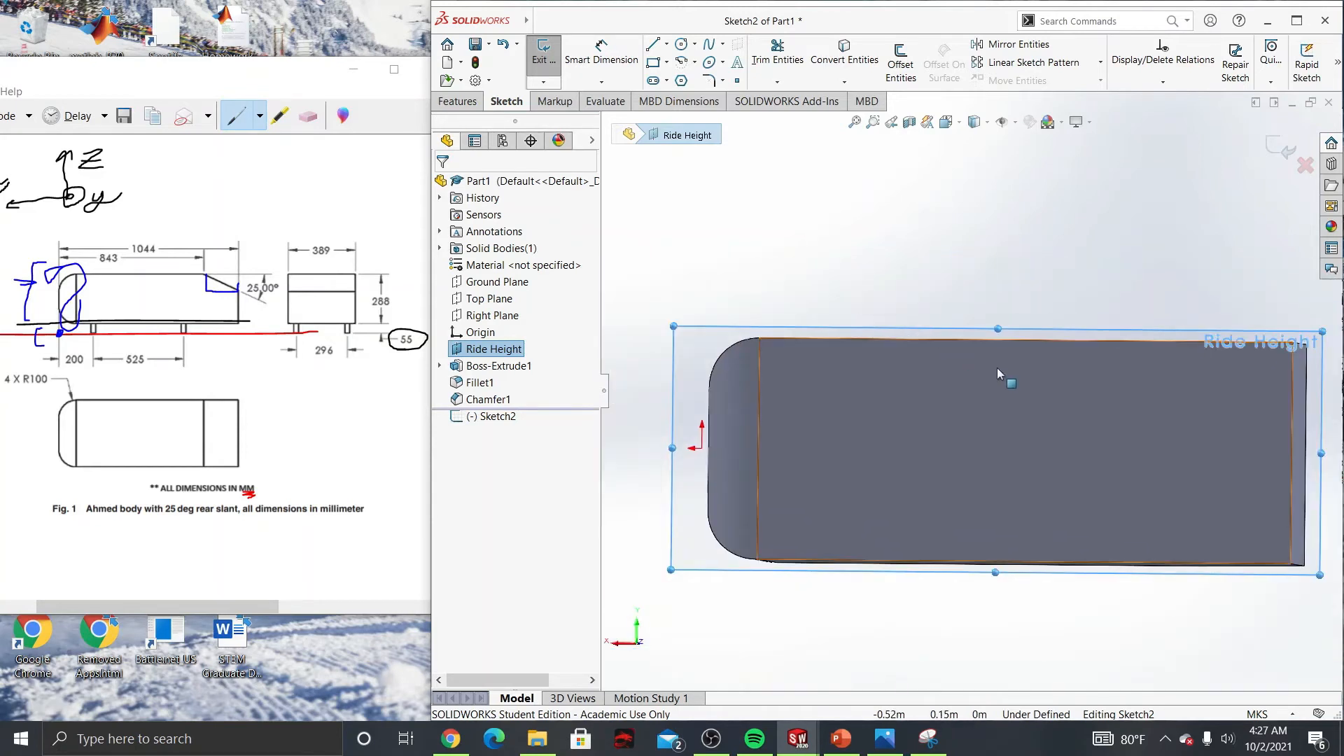
middle_click_drag(973, 364, 939, 351, "ctrl")
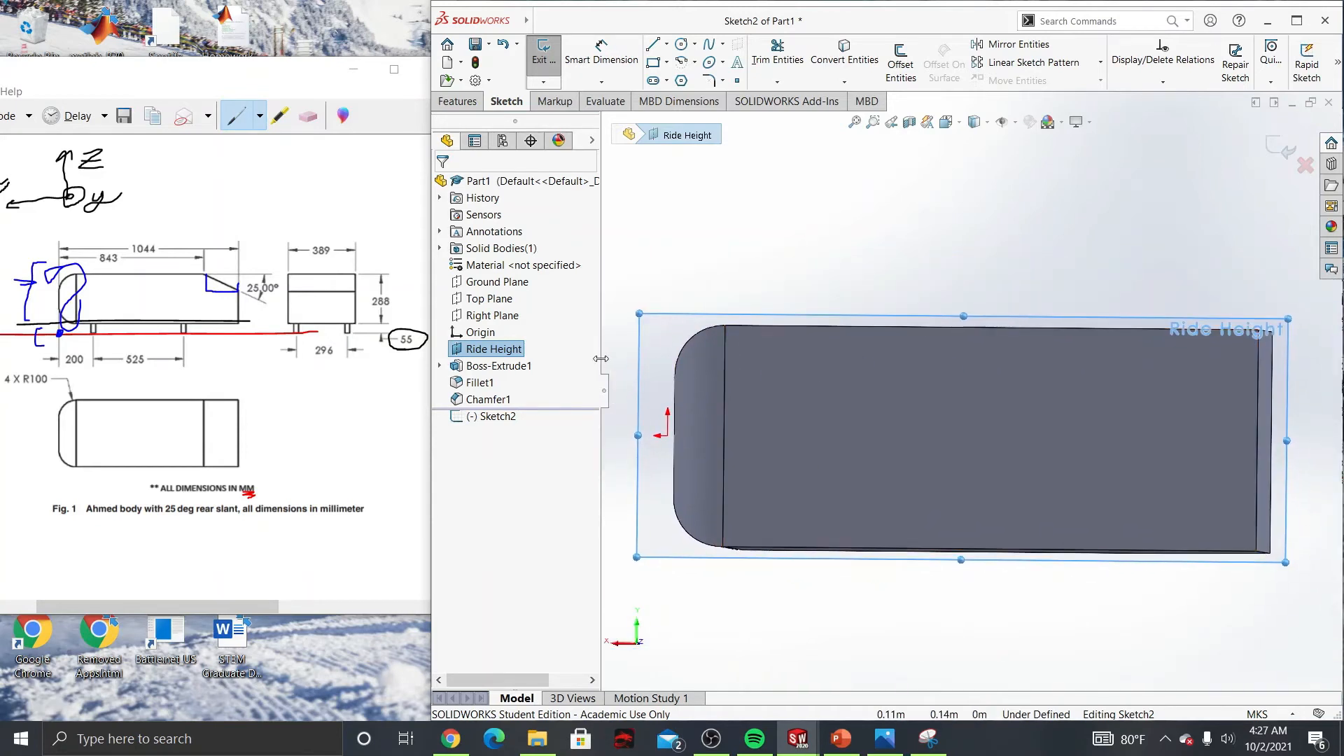
left_click_drag(600, 359, 557, 358)
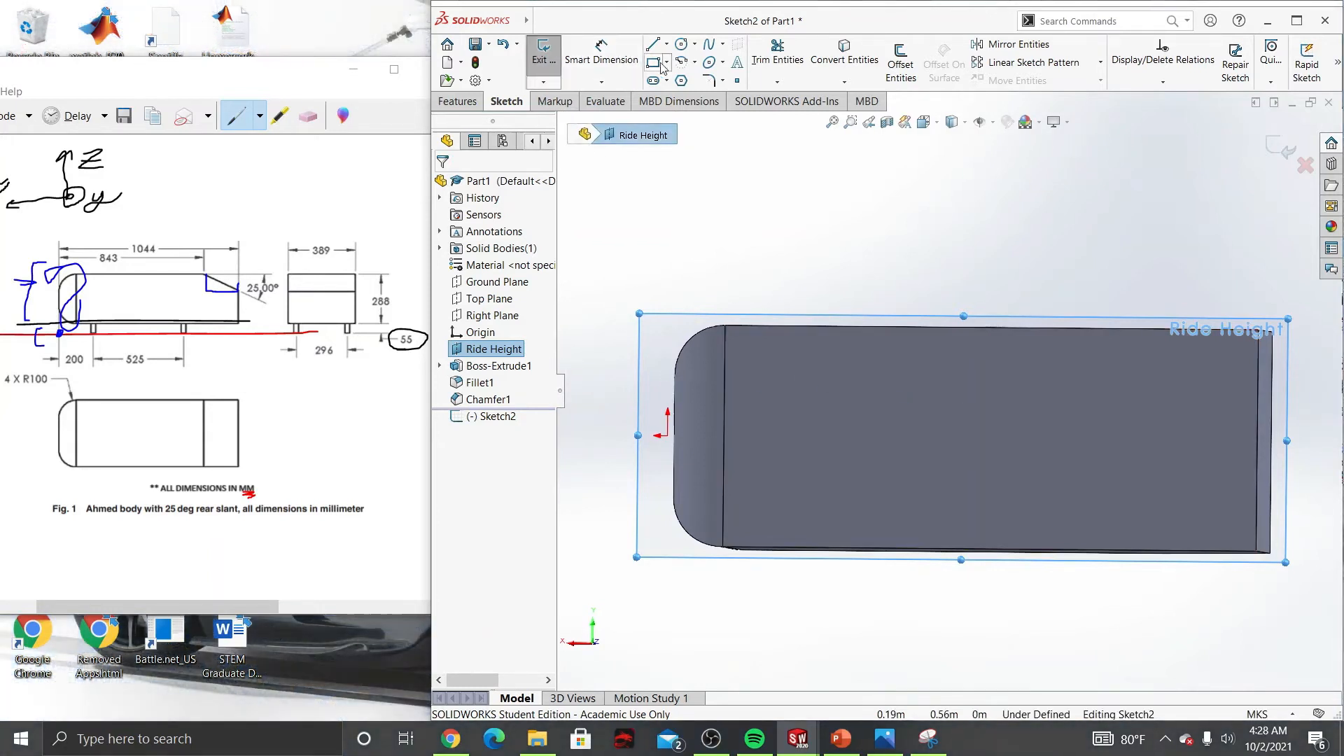
left_click(680, 46)
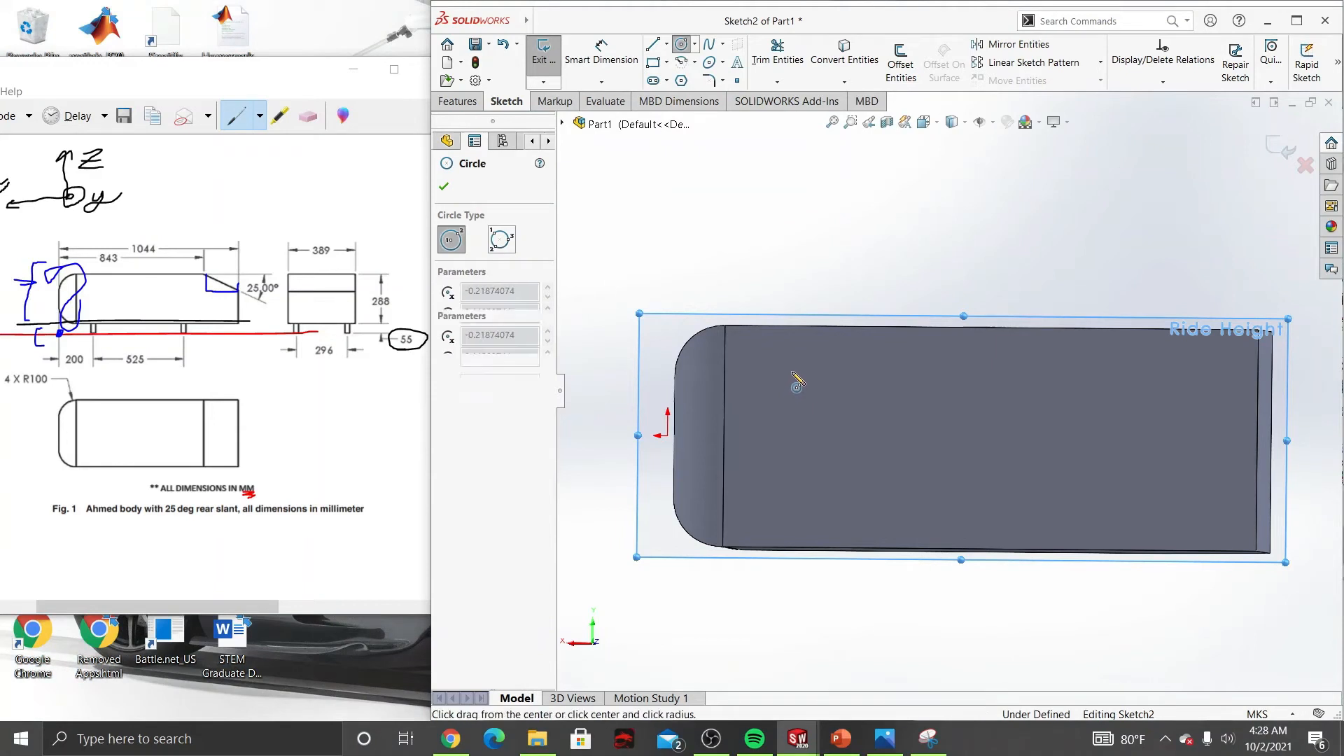
left_click(792, 372)
left_click(1135, 392)
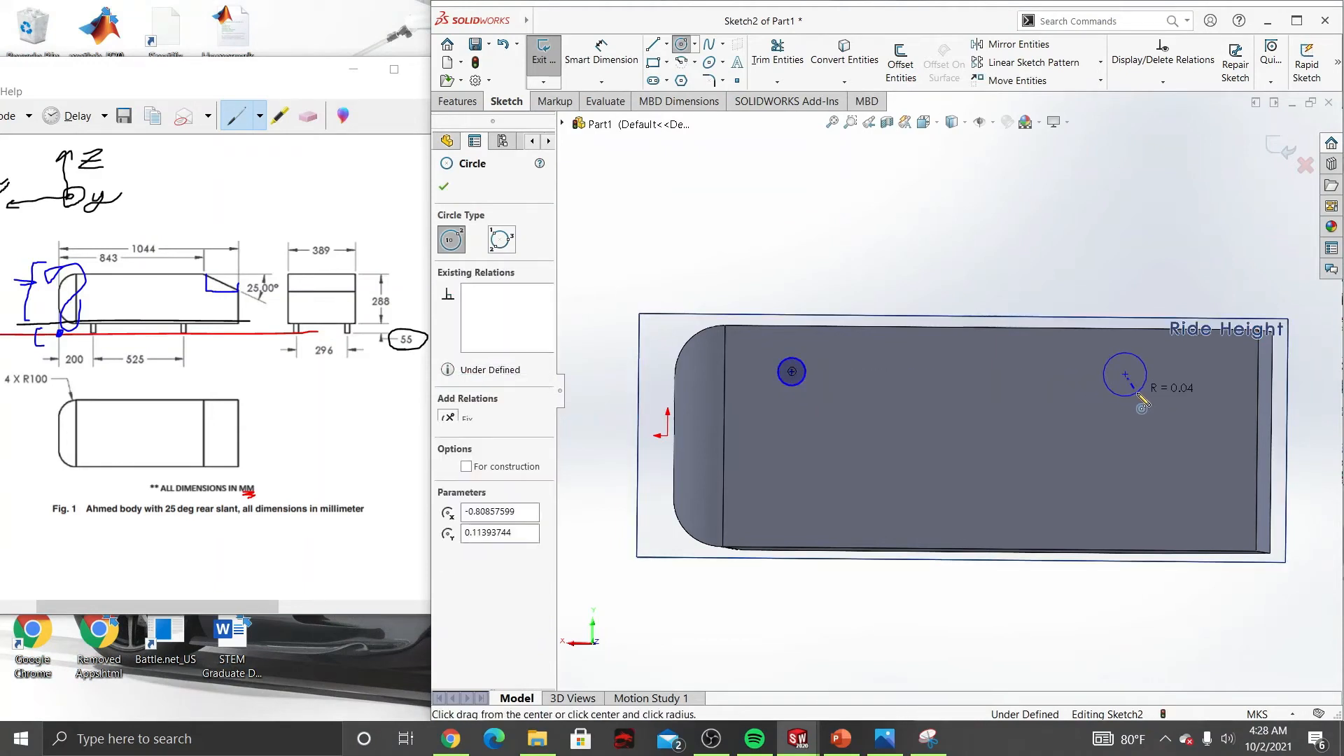
left_click(1113, 509)
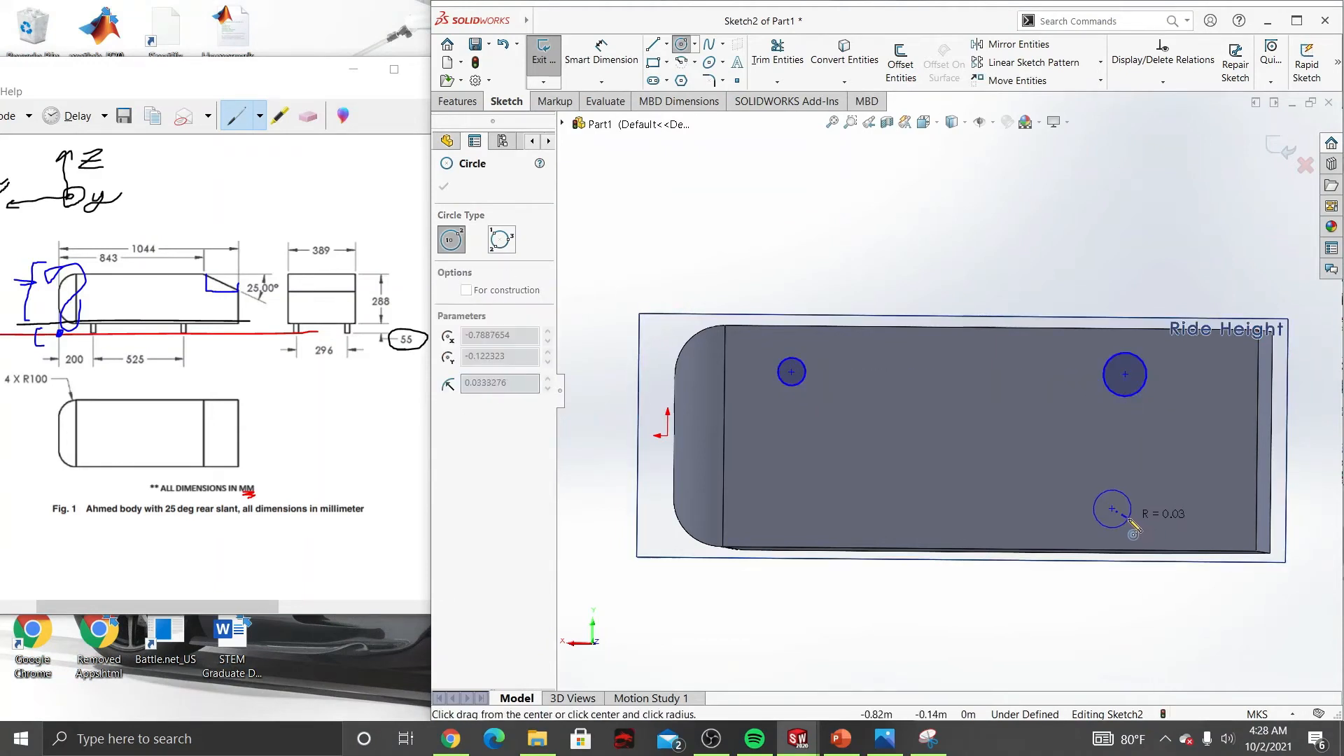
left_click(1133, 521)
left_click(776, 485)
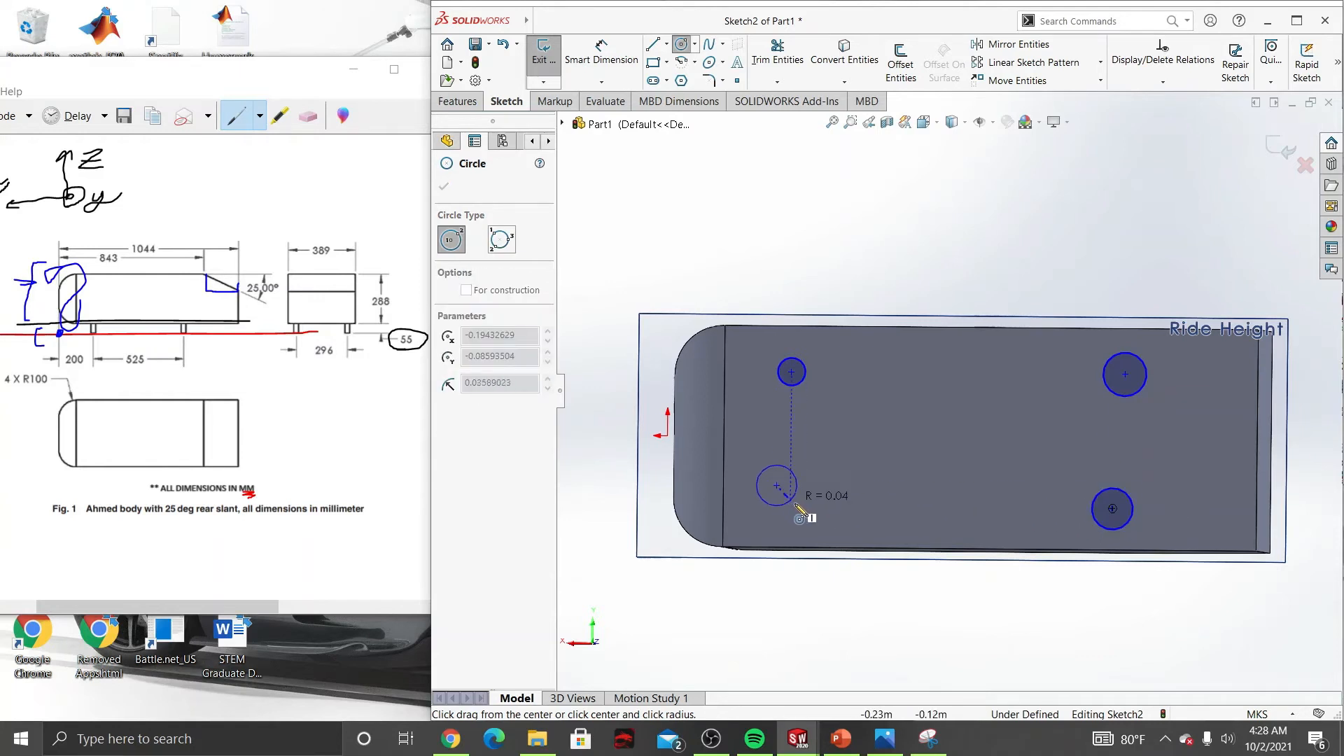
left_click(804, 483)
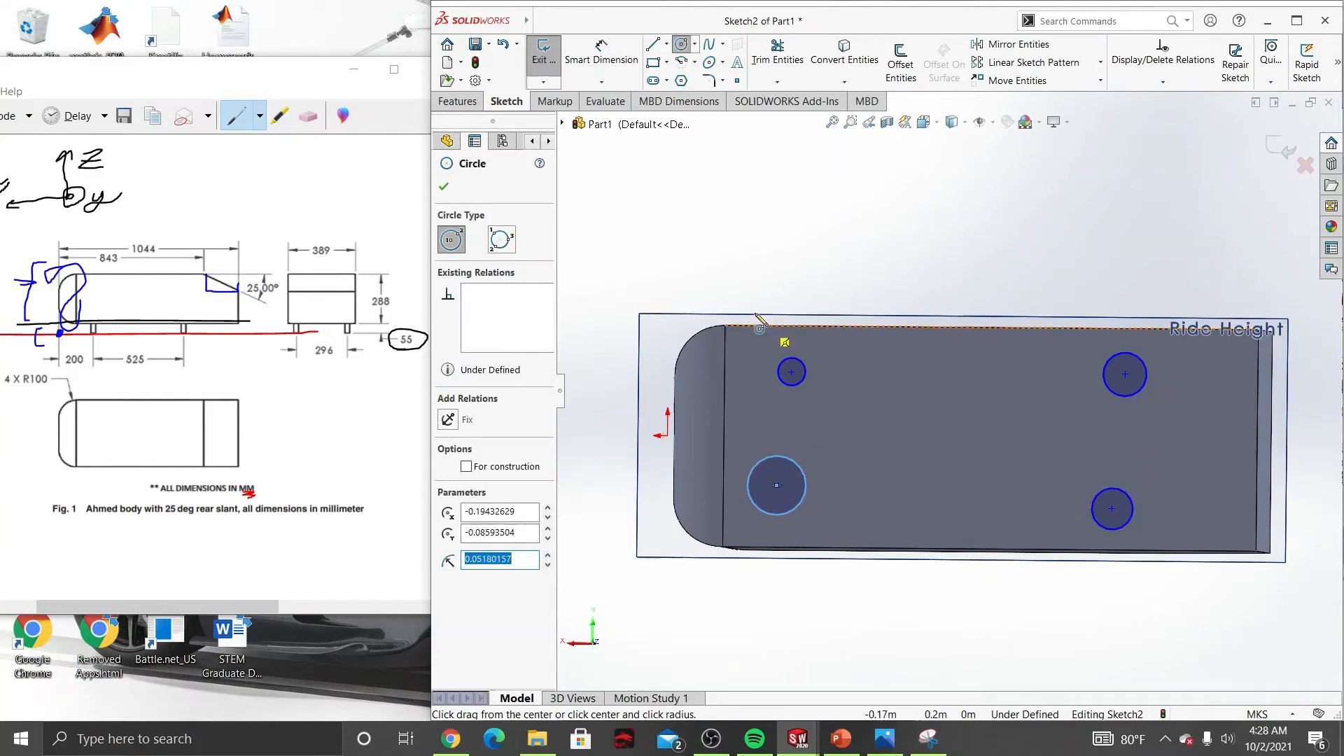
left_click(443, 187)
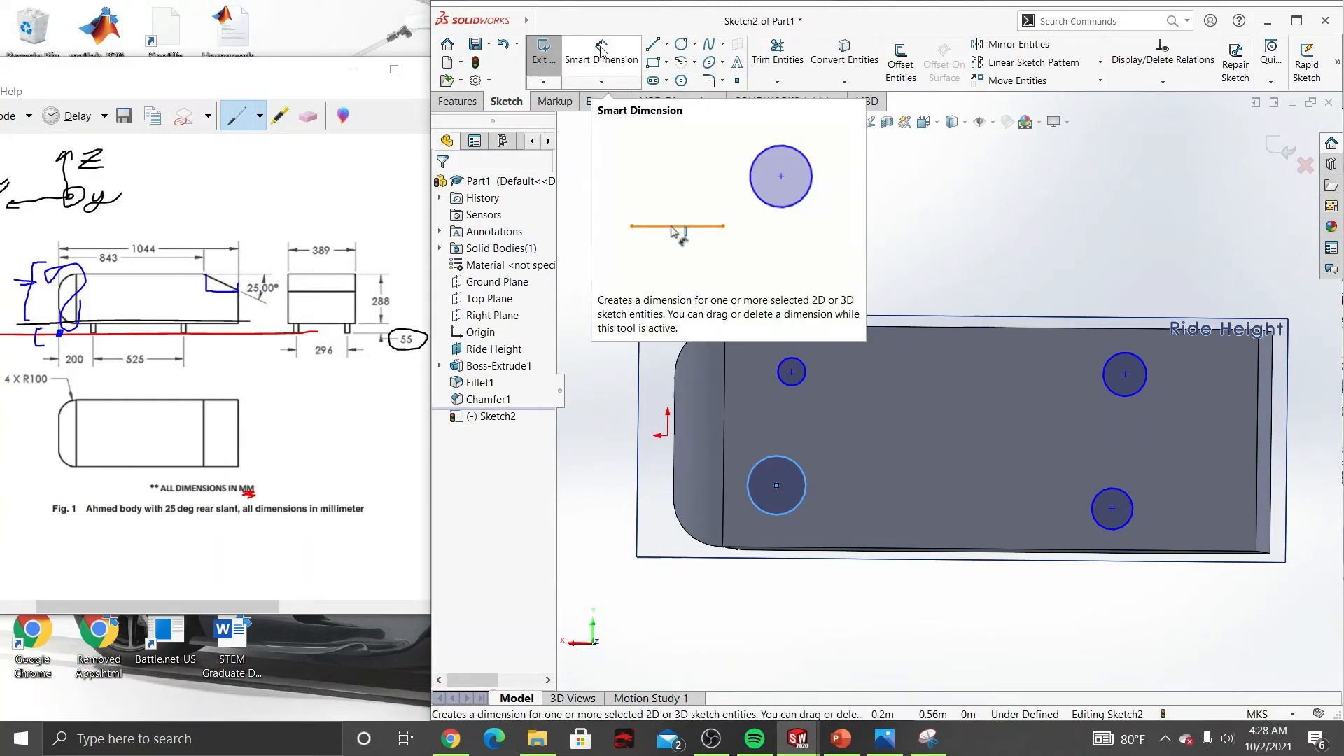
Step: Dimension the front and rear circles along the upper long edge of the underside with a 0.05 m diameter each
left_click(599, 46)
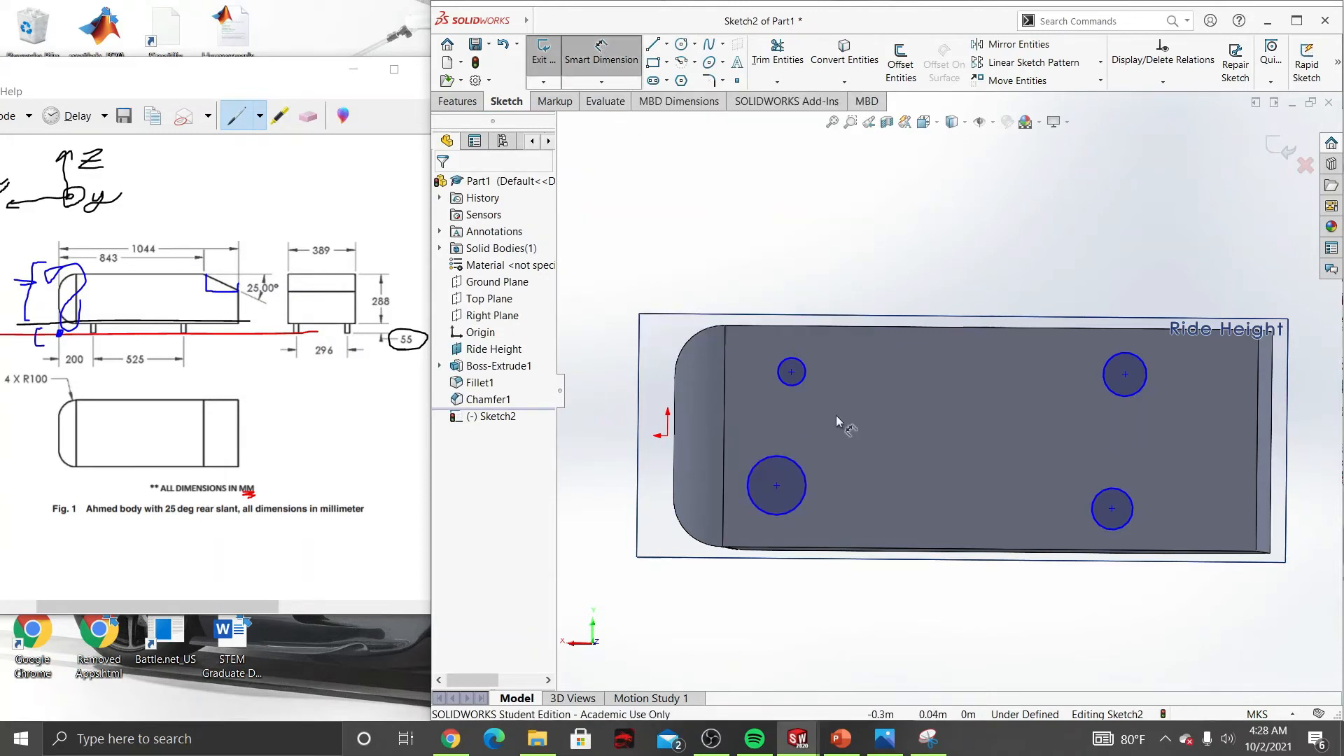
left_click(803, 378)
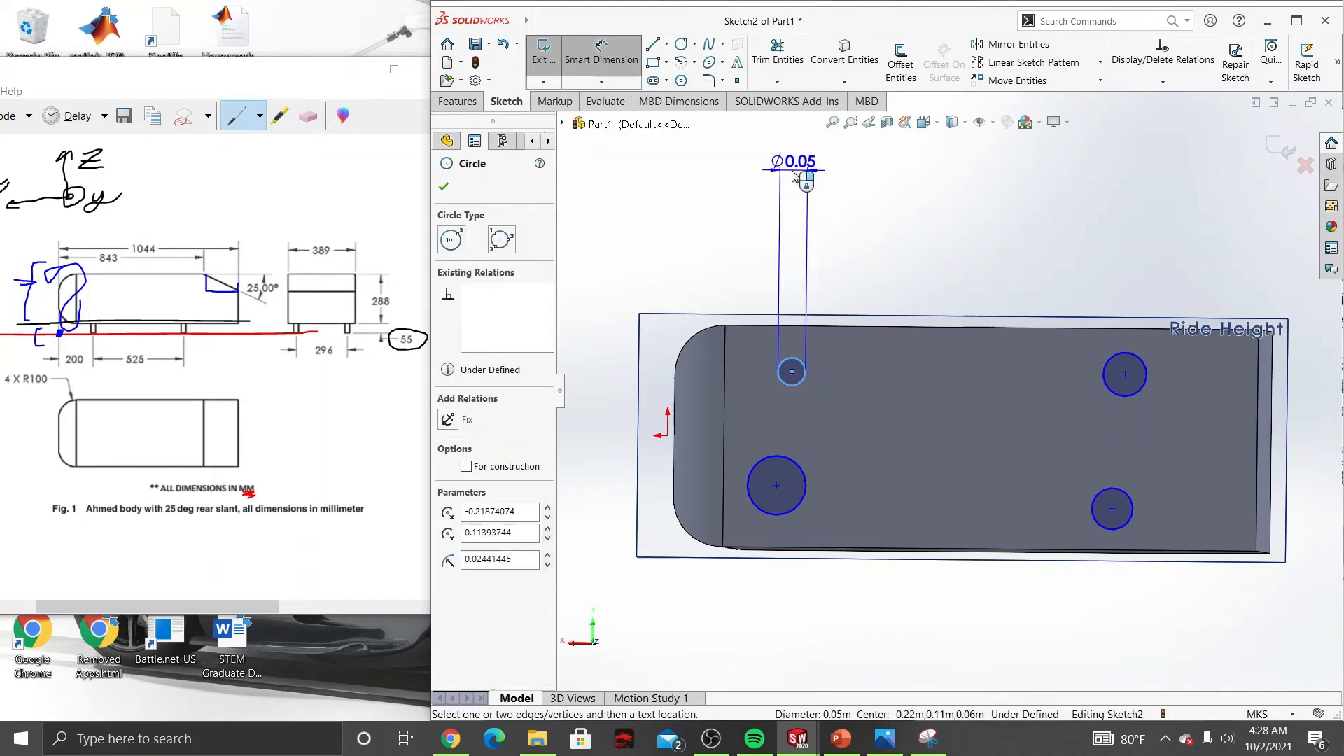
left_click(793, 175)
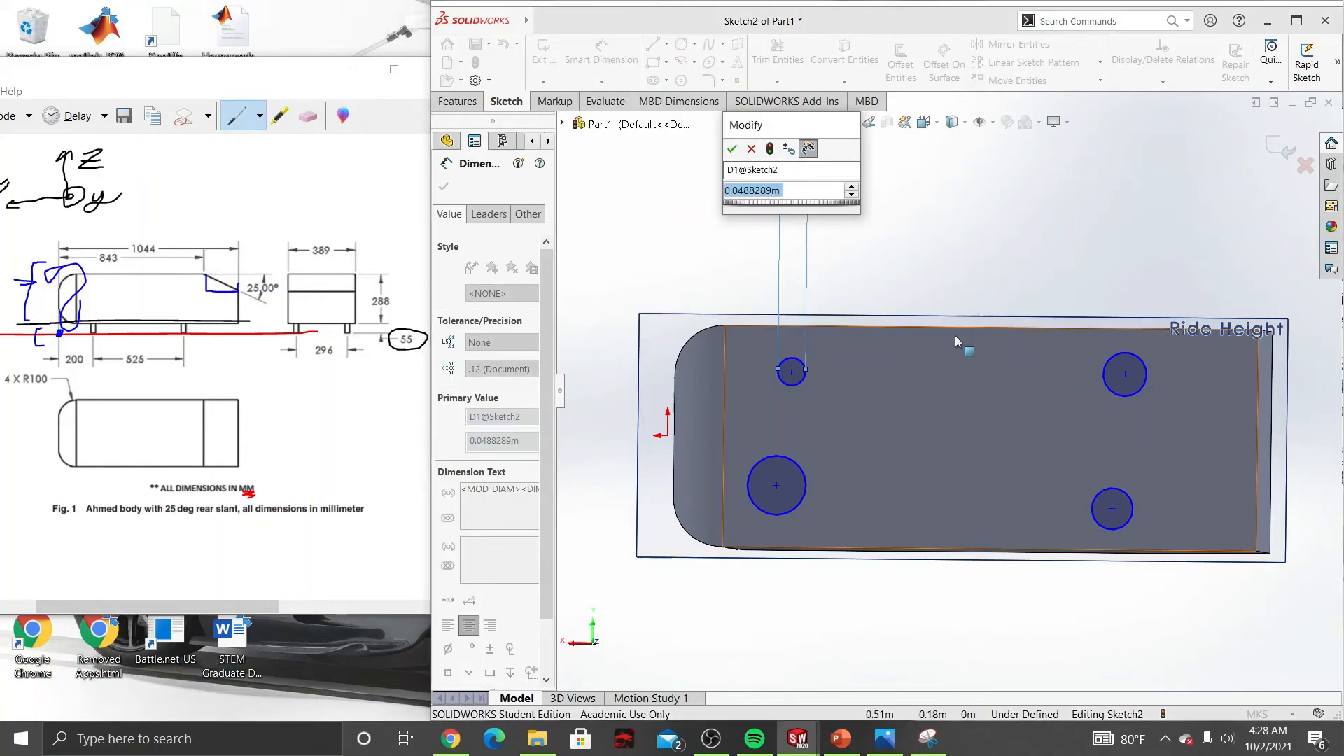
key("BackSpace")
type("0.05")
key("Return")
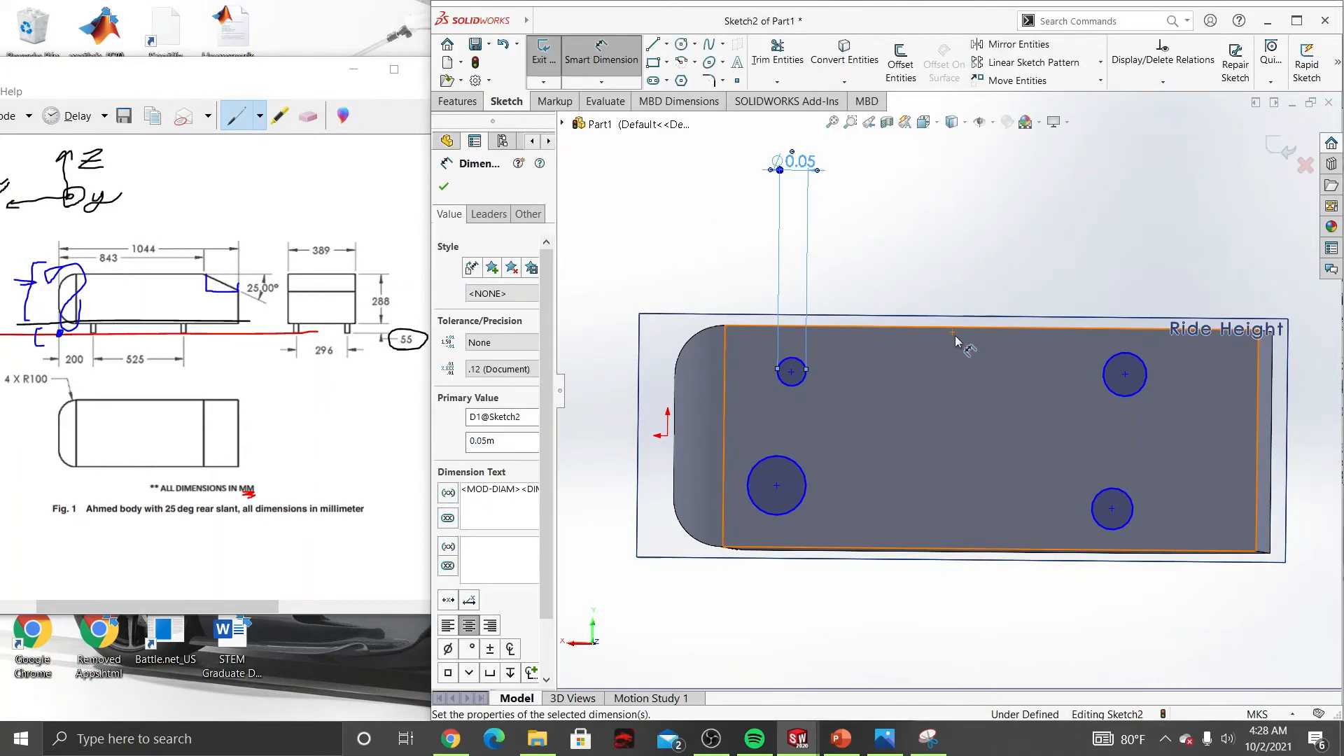
left_click(1141, 359)
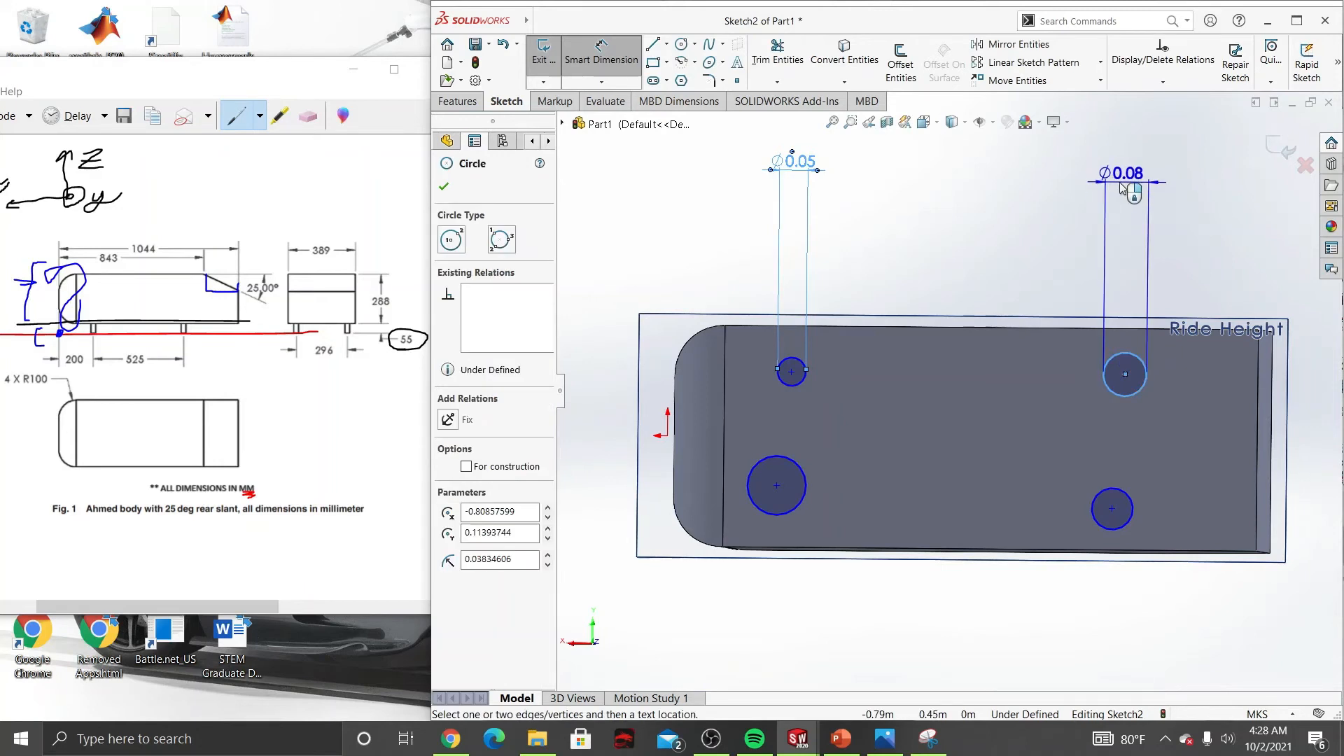
left_click(1130, 180)
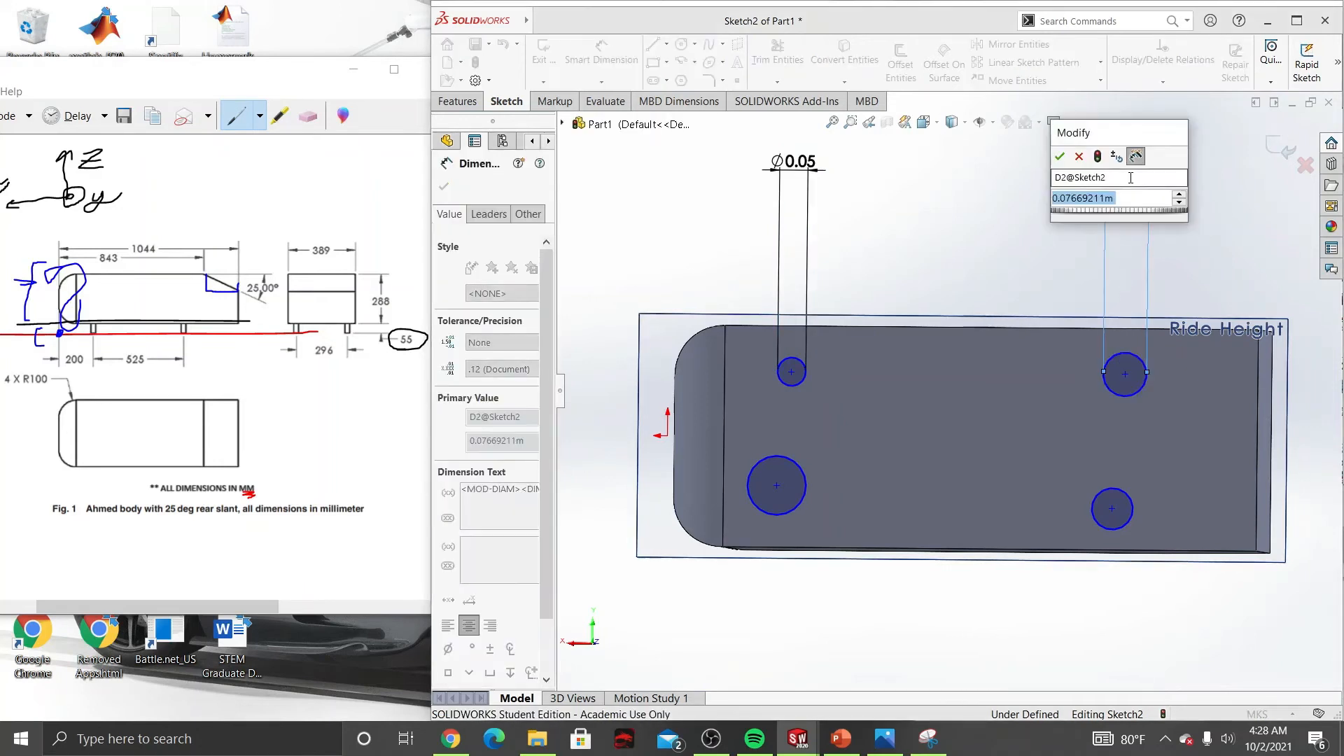
type("0.05")
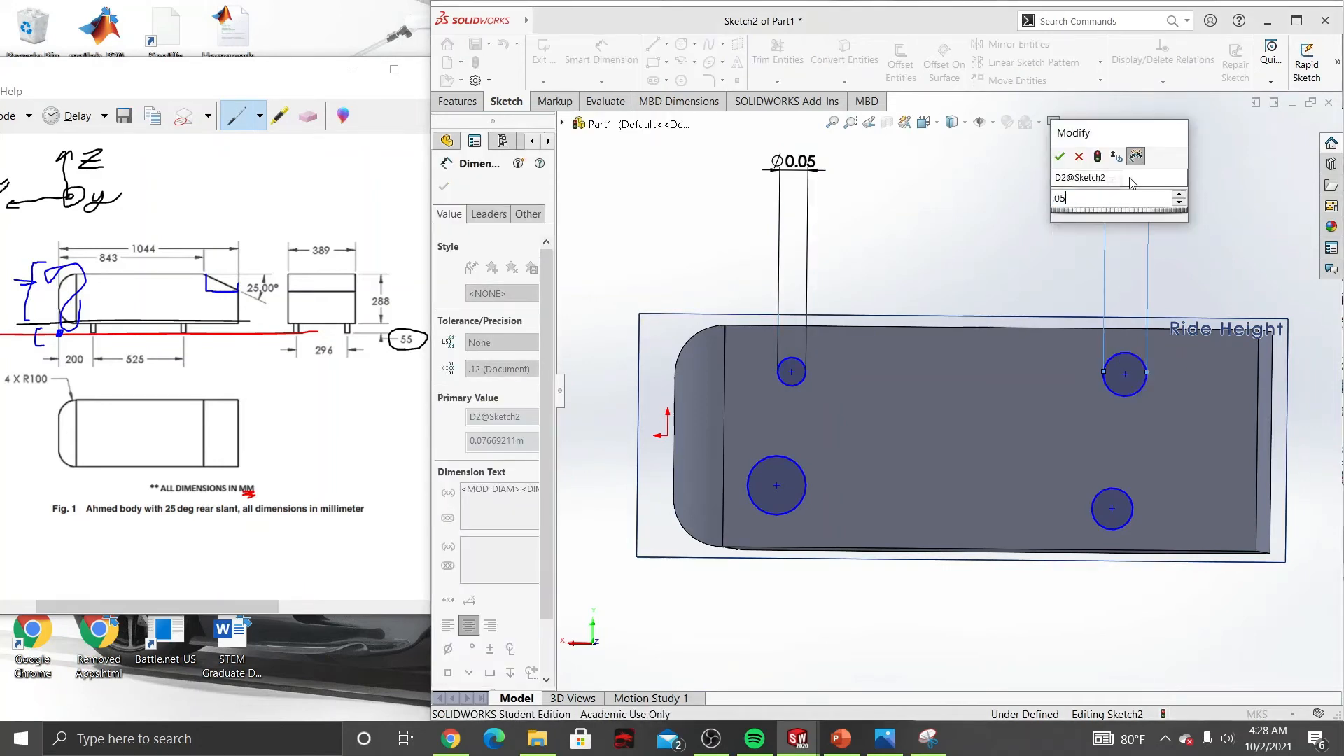
key("Return")
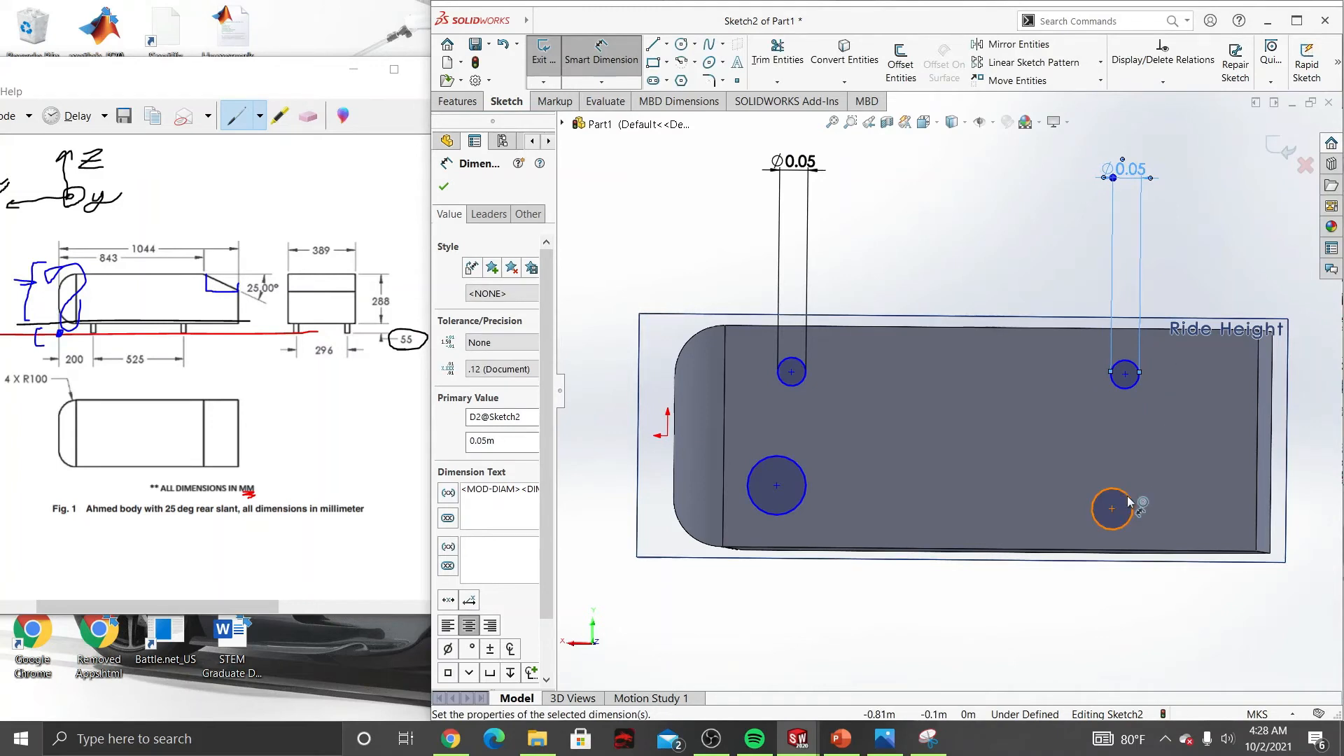
Step: Dimension the rear and front circles along the lower long edge of the underside with a 0.05 m diameter each
left_click(1129, 502)
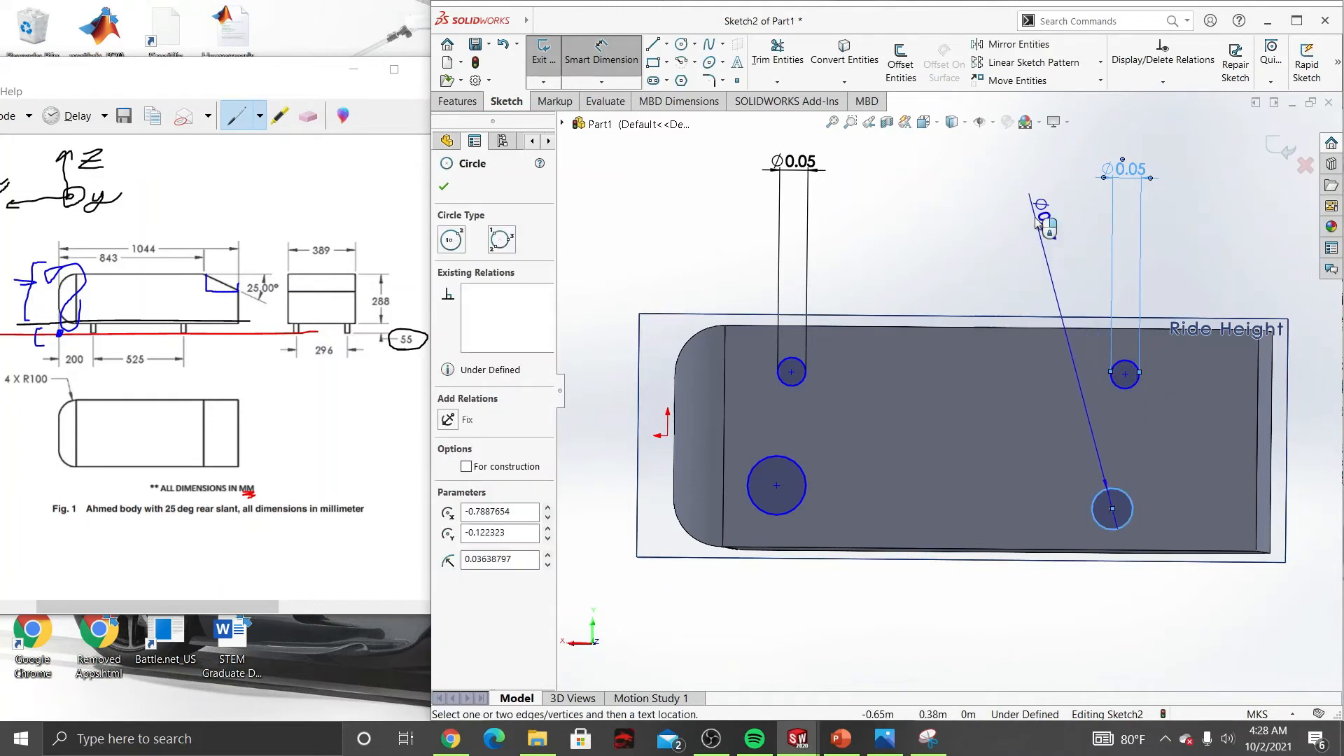
left_click(1036, 221)
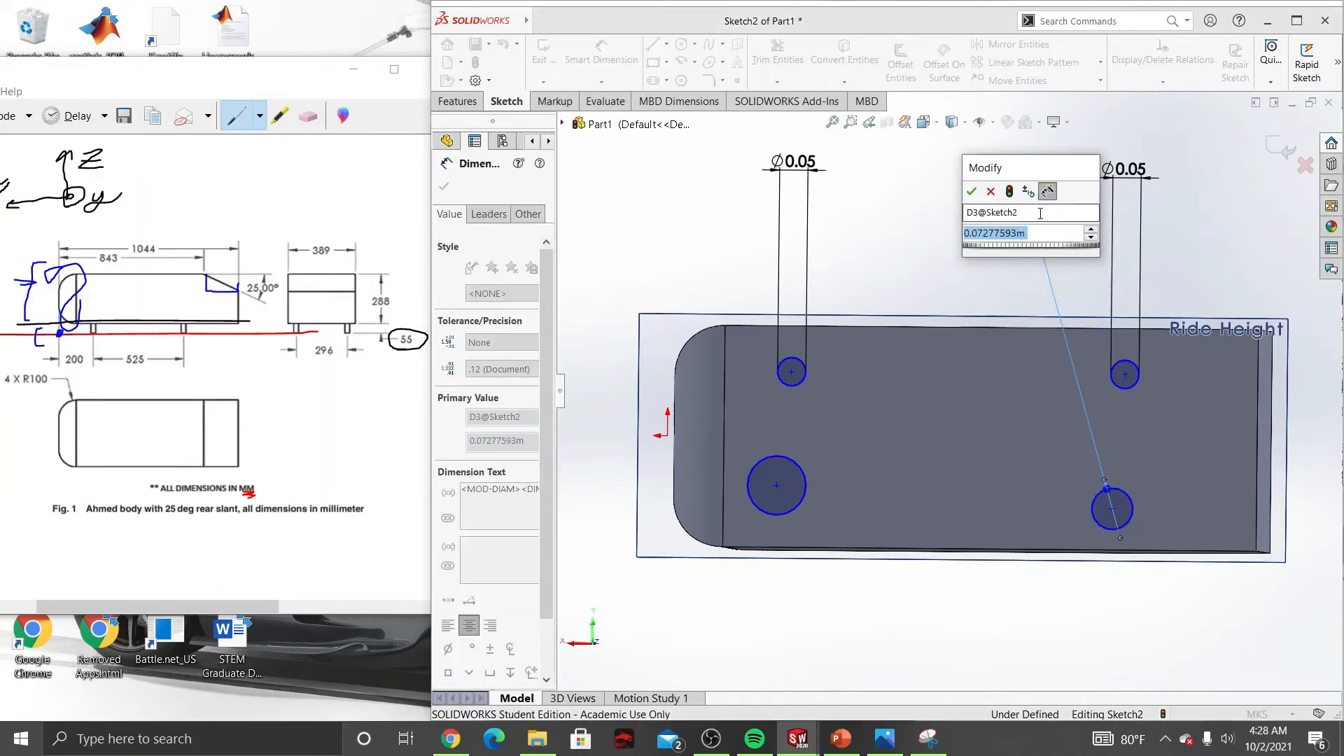
type("0.05")
key("Return")
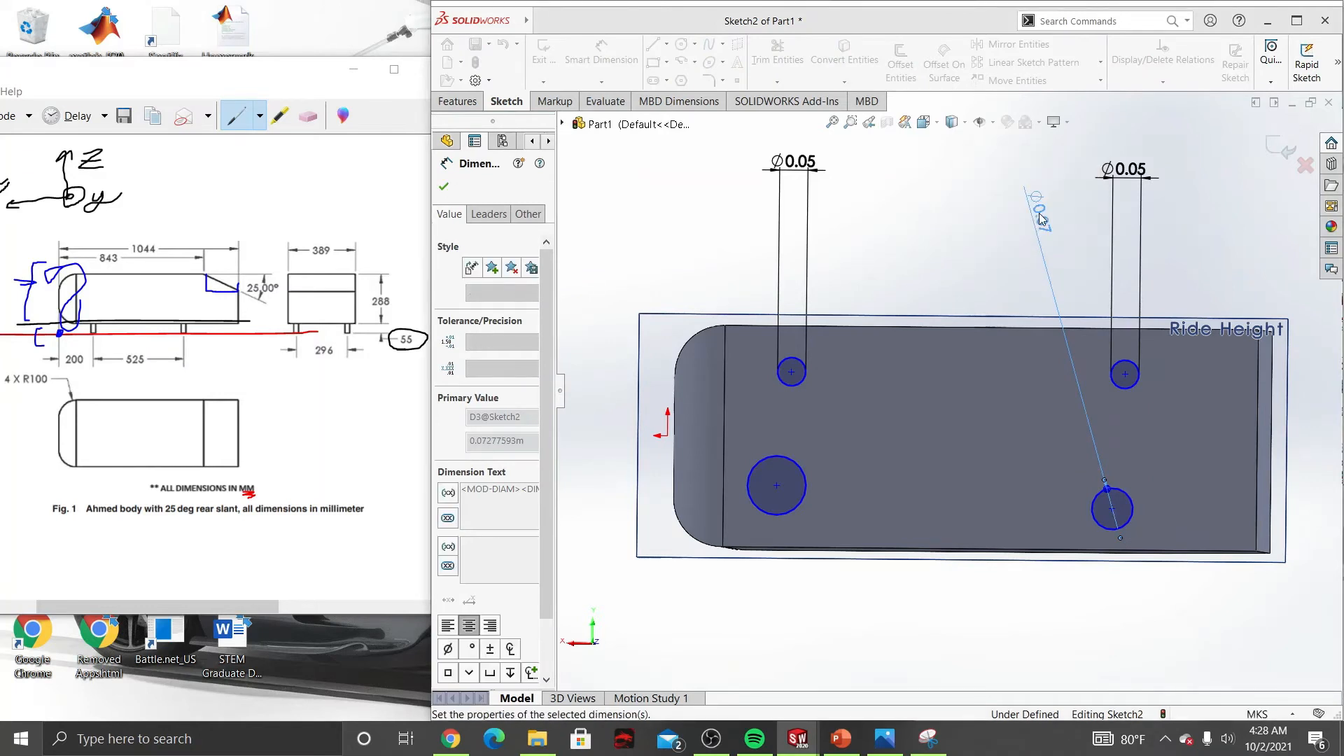
left_click(805, 489)
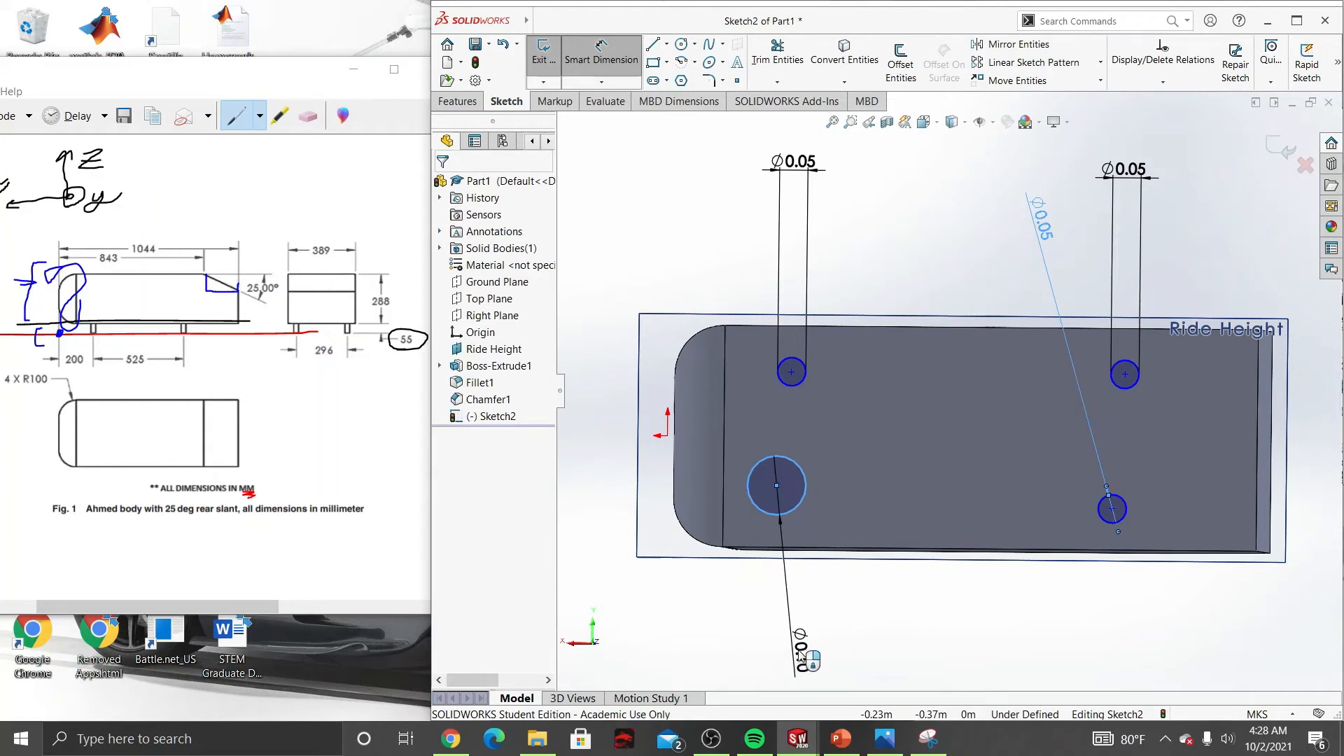
left_click(800, 655)
type(".0")
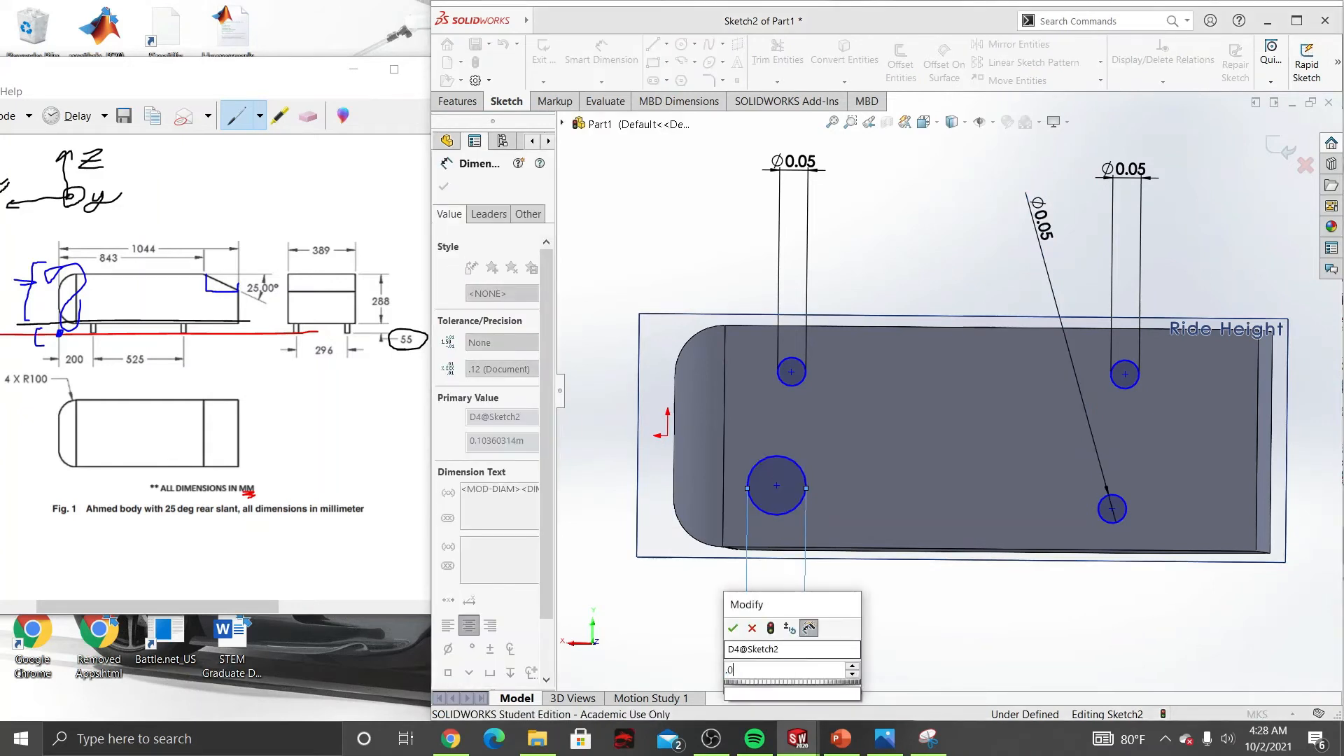
type("5")
key("Return")
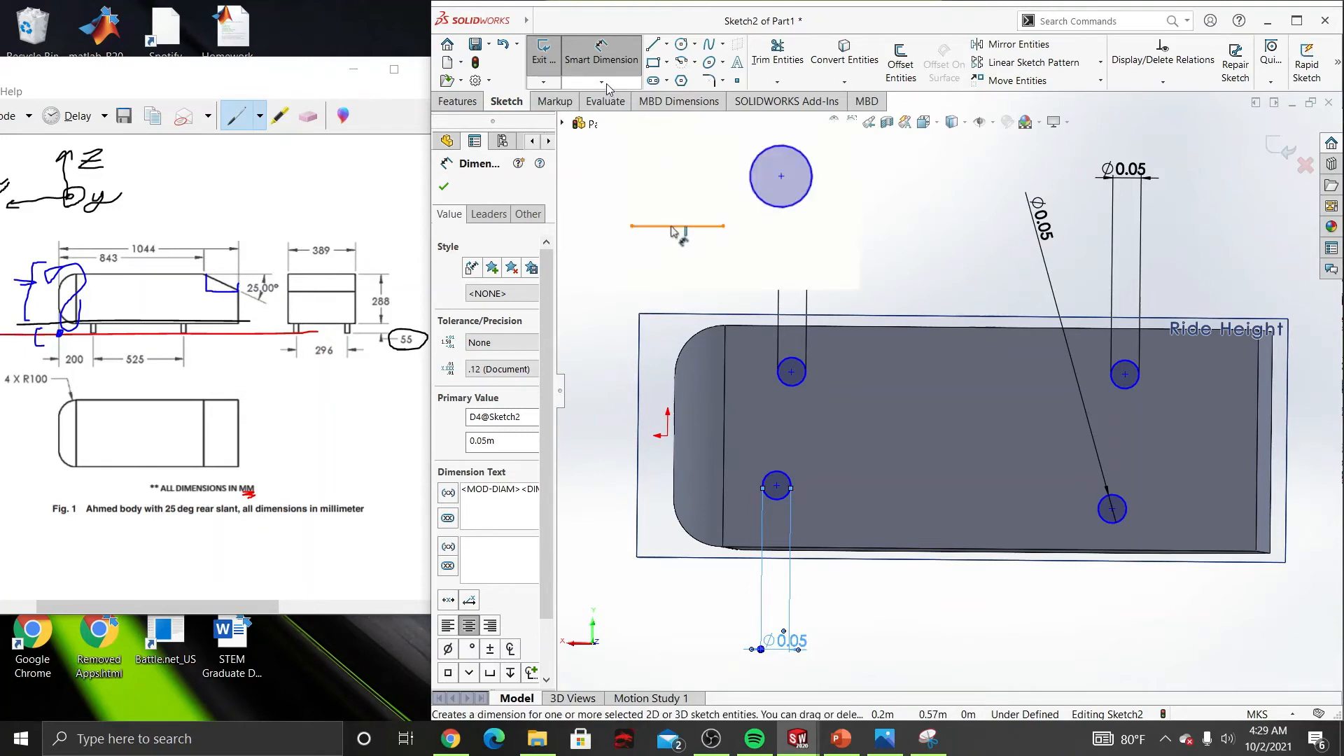
Step: Shift the upper front circle slightly toward the rear, with its center at about X -0.24, Y 0.11
left_click(602, 83)
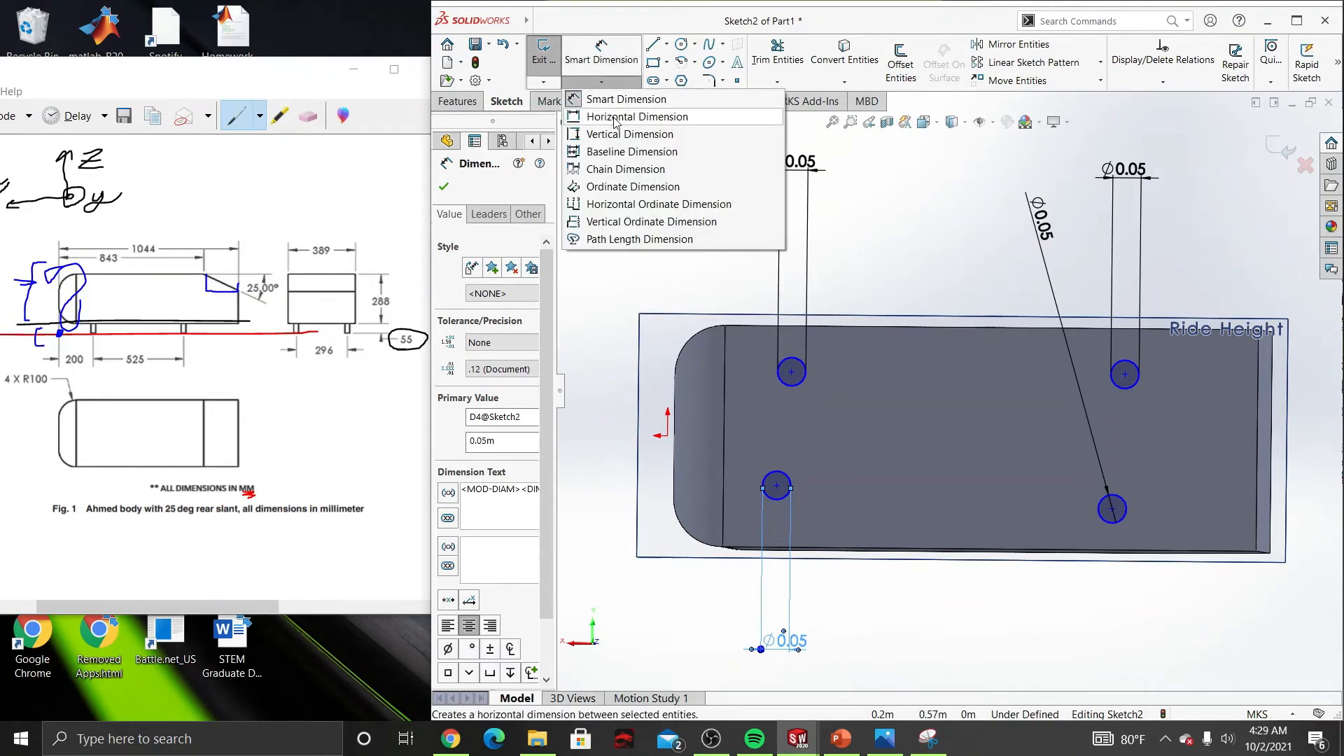
left_click(936, 210)
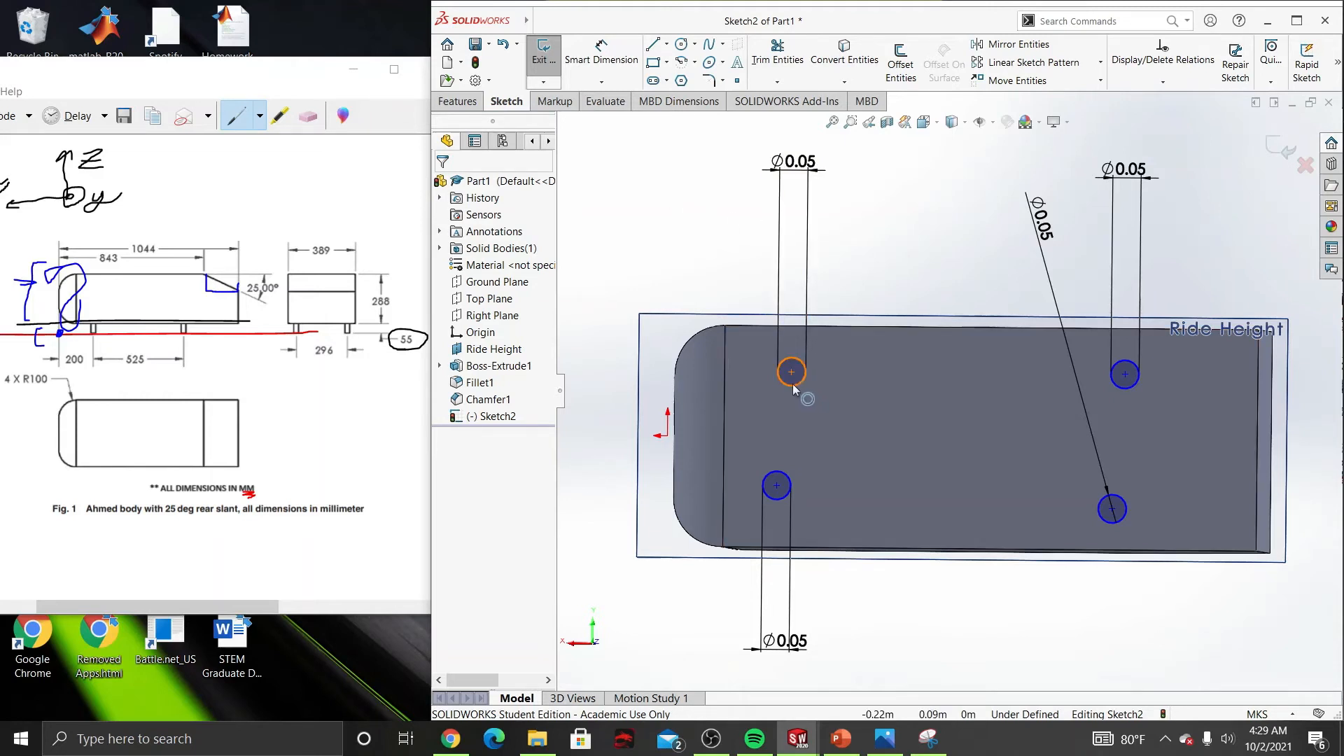
mouse_move(789, 384)
left_mouse_down()
mouse_move(747, 341)
mouse_move(763, 379)
mouse_move(796, 383)
left_mouse_up()
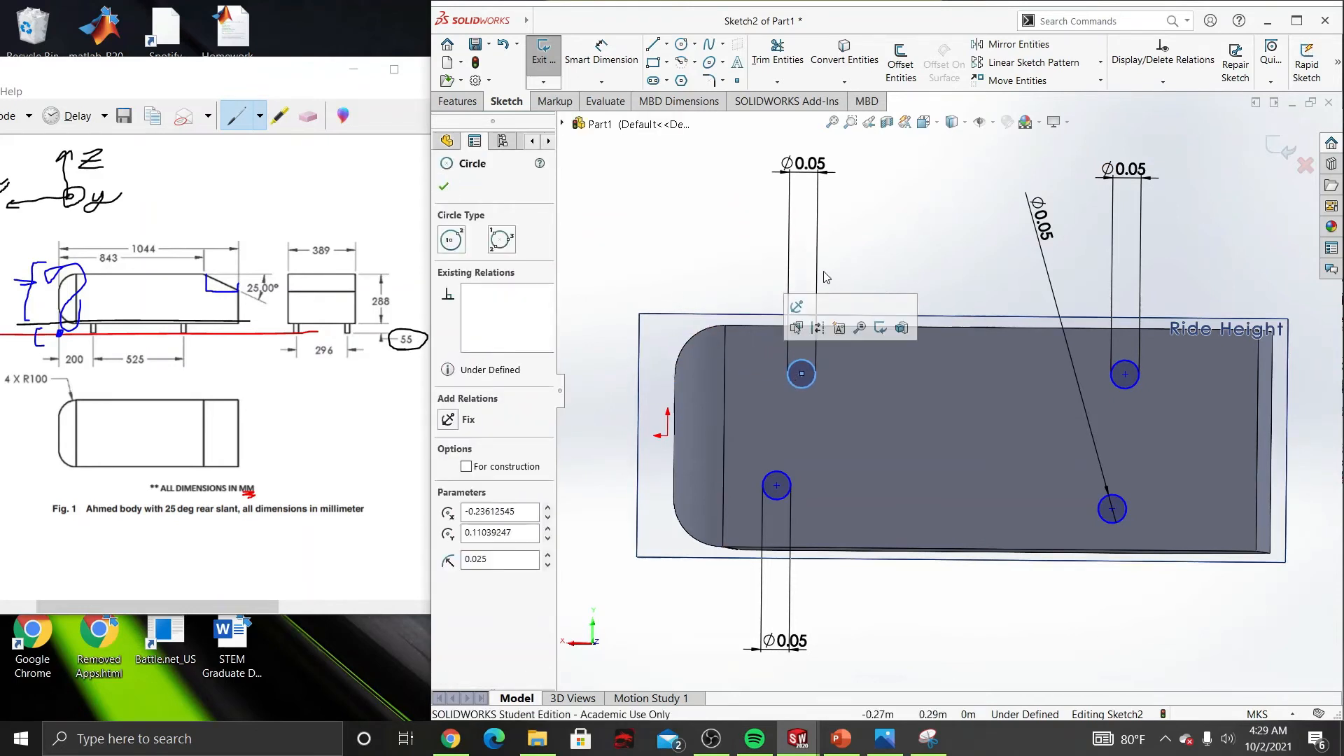
left_click(851, 250)
Step: Add a horizontal dimension between the two front circles and set it to 0 to align their centers
left_click(603, 82)
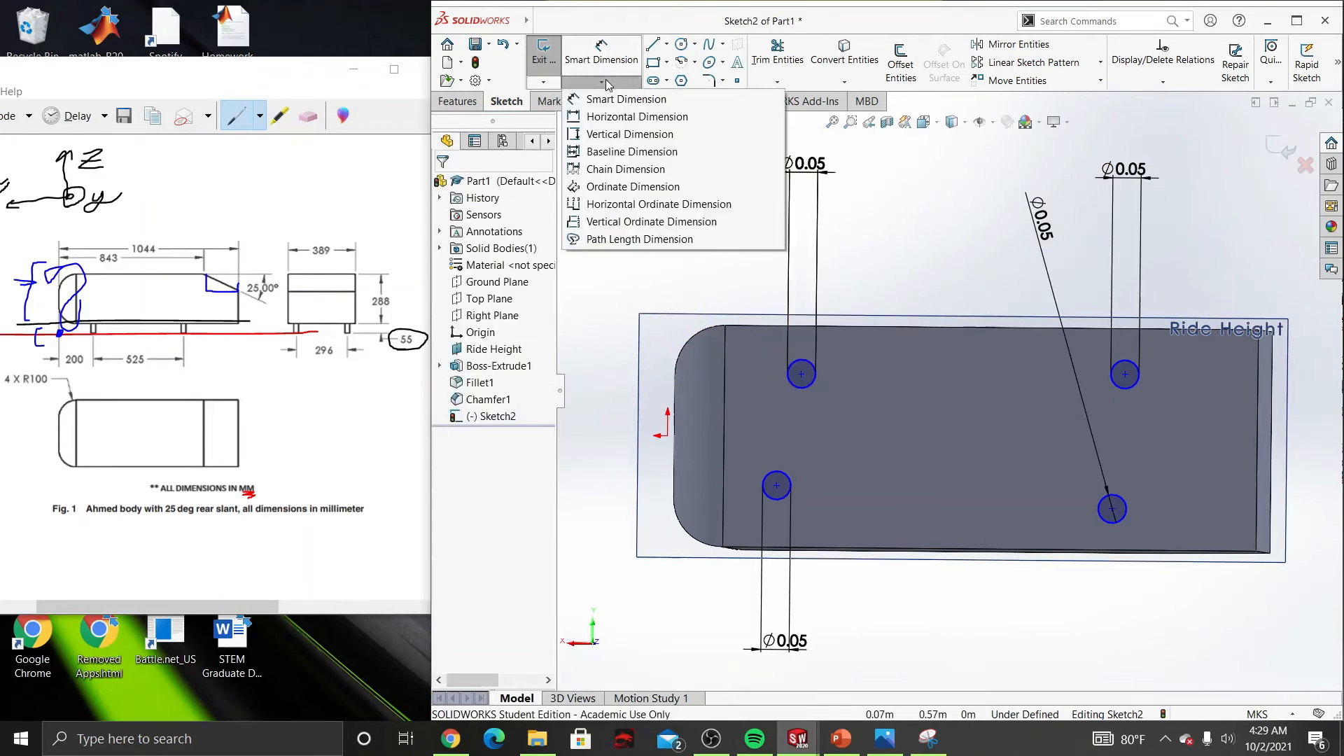
left_click(621, 117)
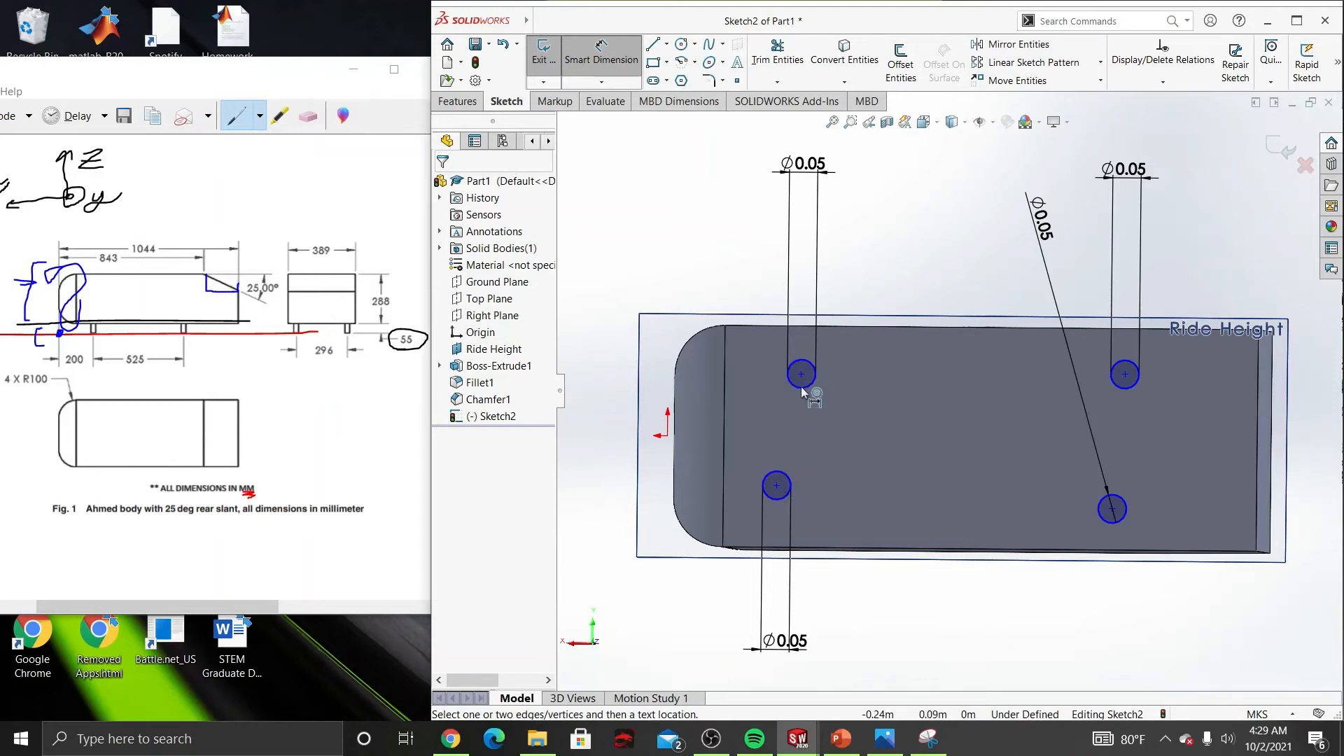
left_click(785, 498)
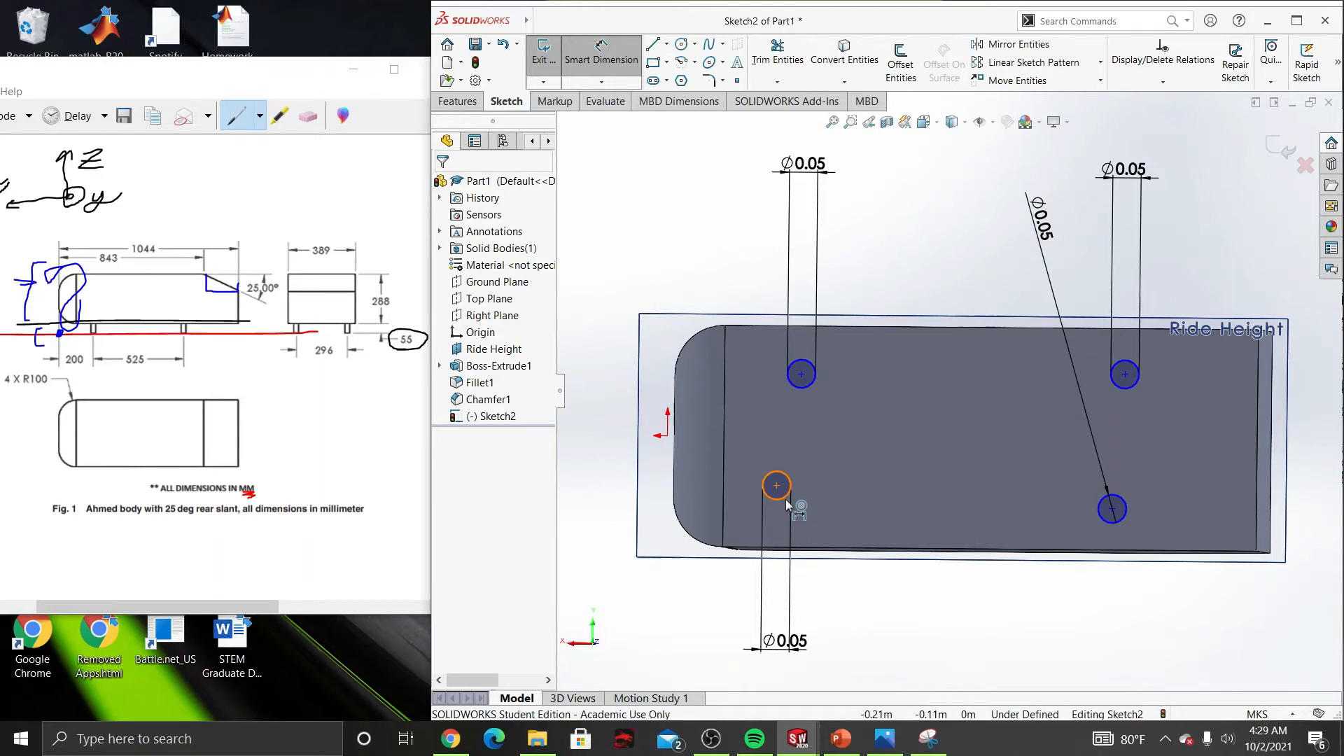
left_click(798, 383)
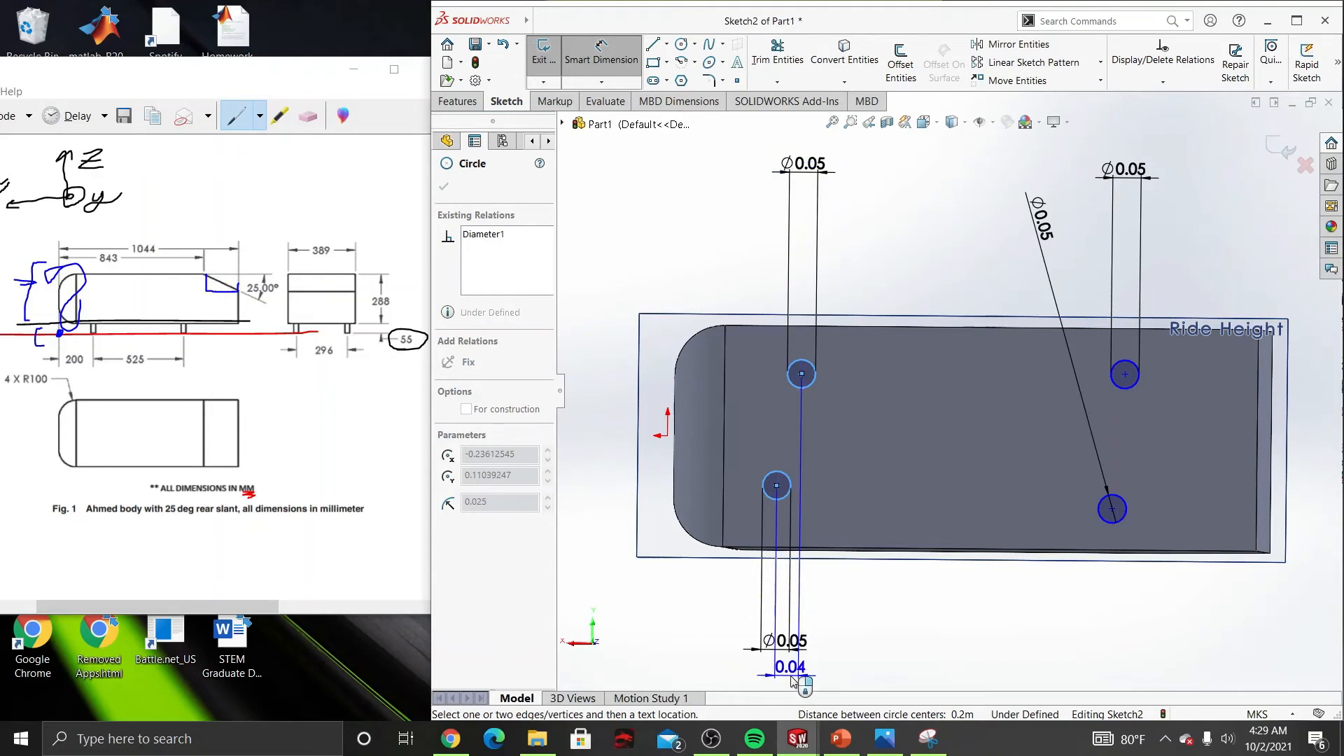
left_click(789, 675)
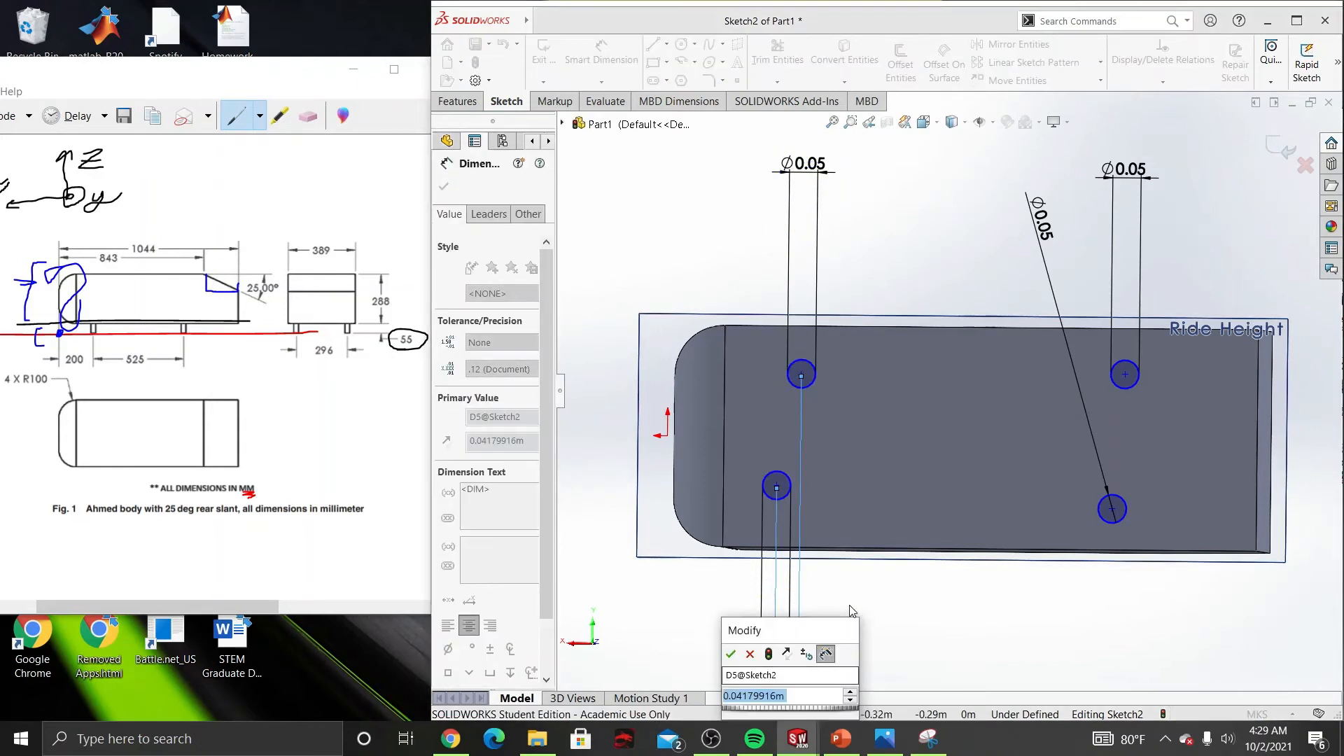
type("0")
key("Return")
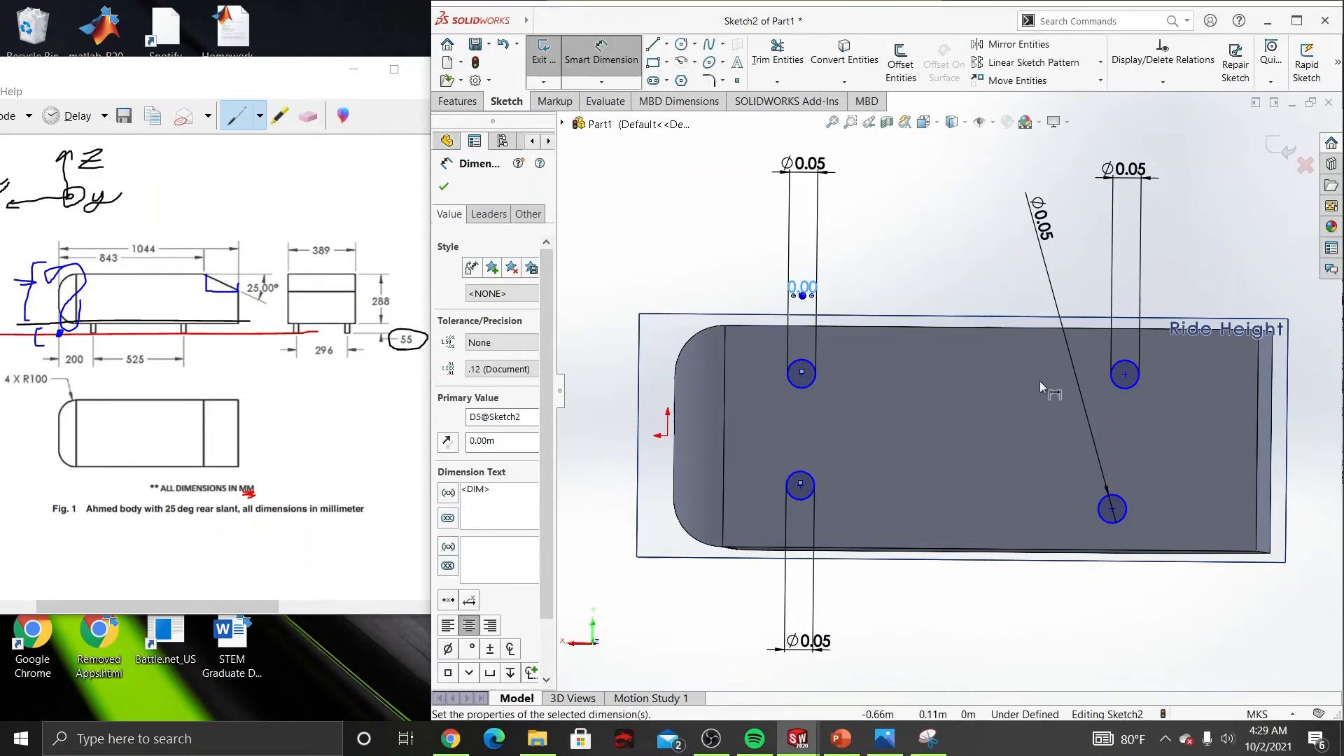
Step: Add a horizontal dimension between the two rear circles and set it to 0 to align their centers
left_click(1135, 385)
left_click(1127, 513)
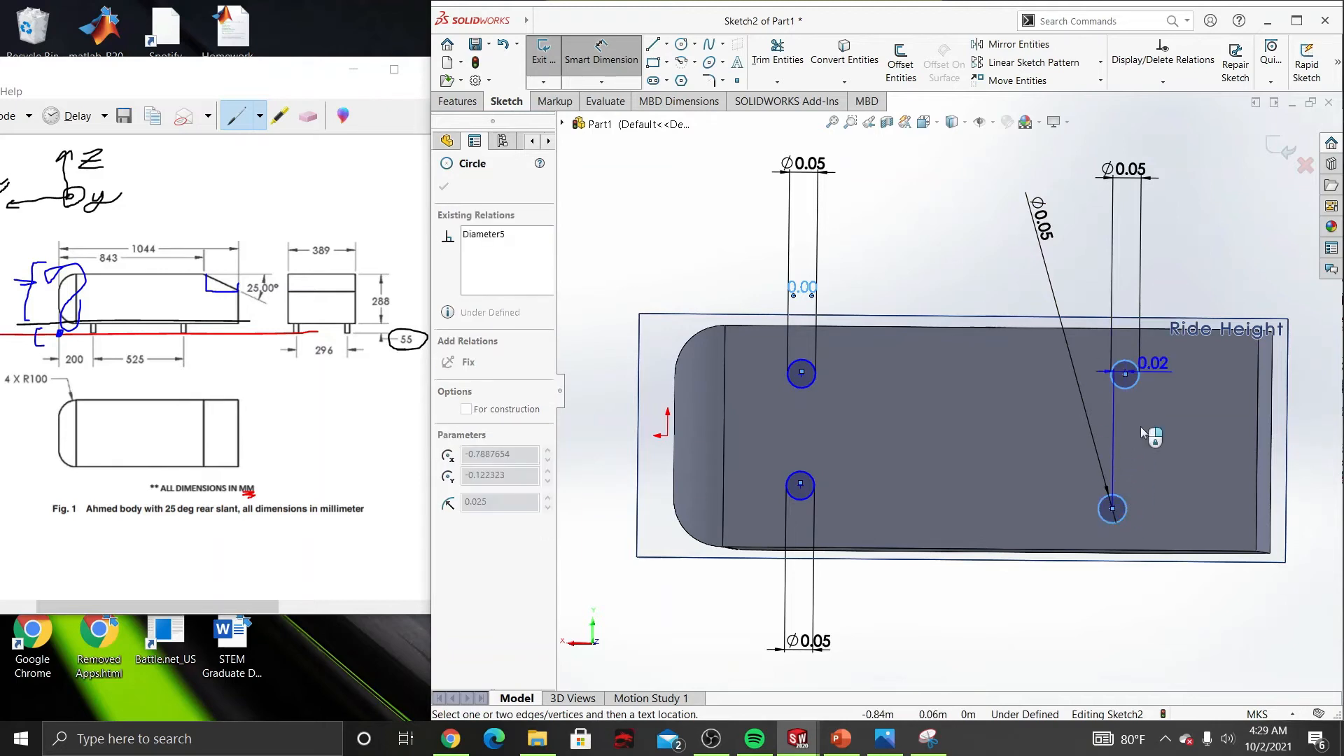
left_click(1146, 665)
double_click(1149, 665)
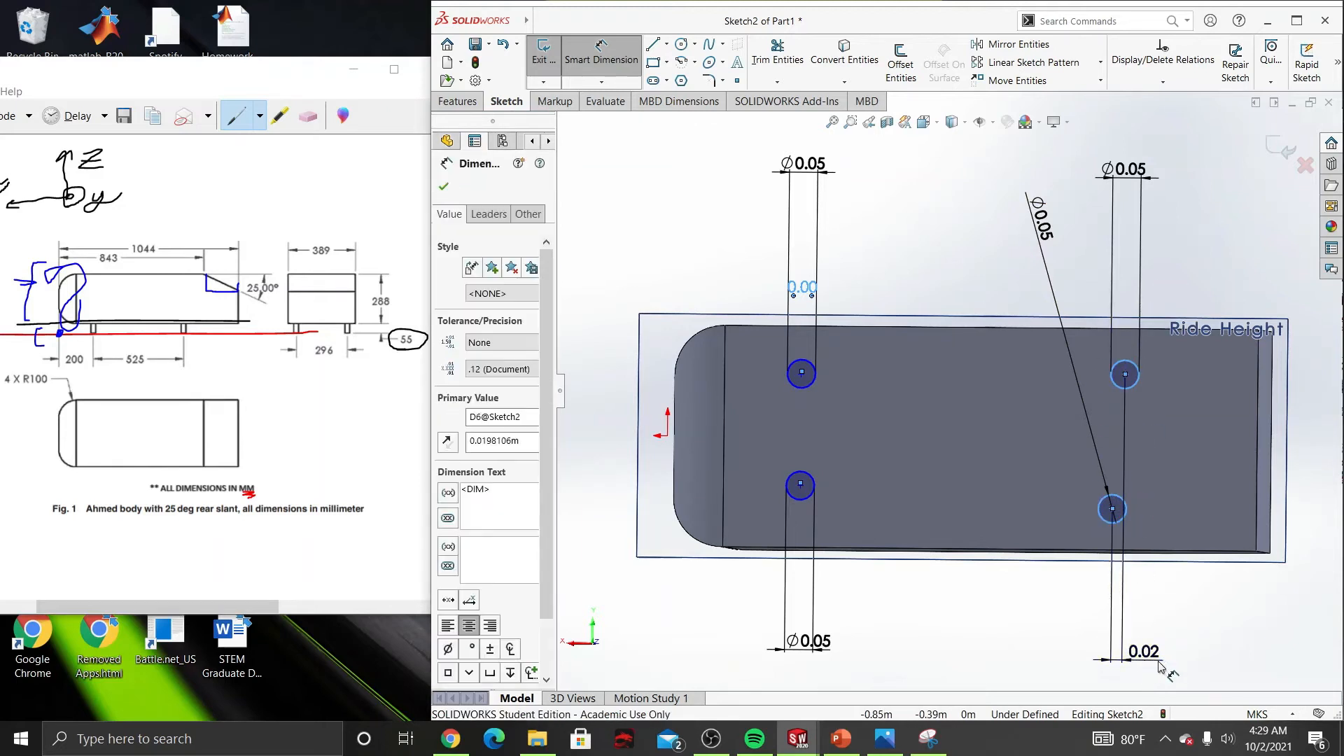
type("0")
key("Return")
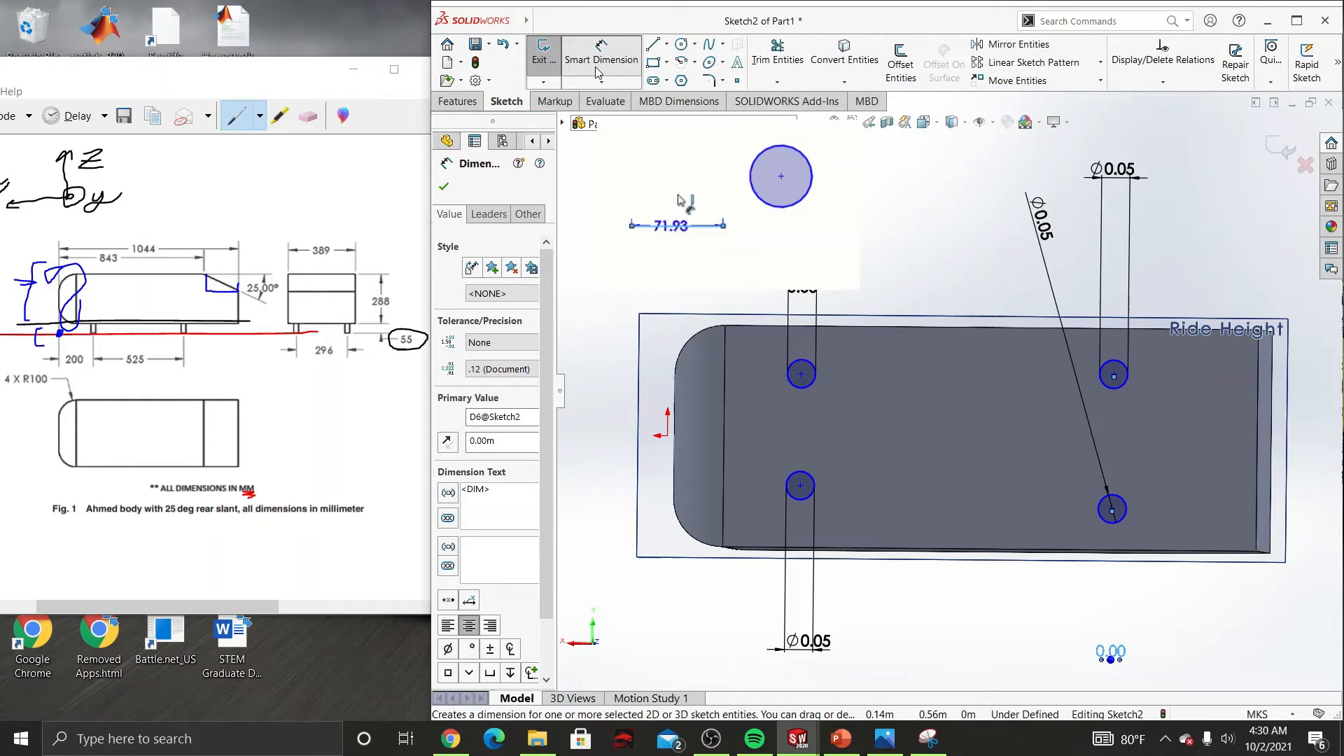
Step: Move the zero alignment dimension of the two front circles farther away from the body outline
key("Escape")
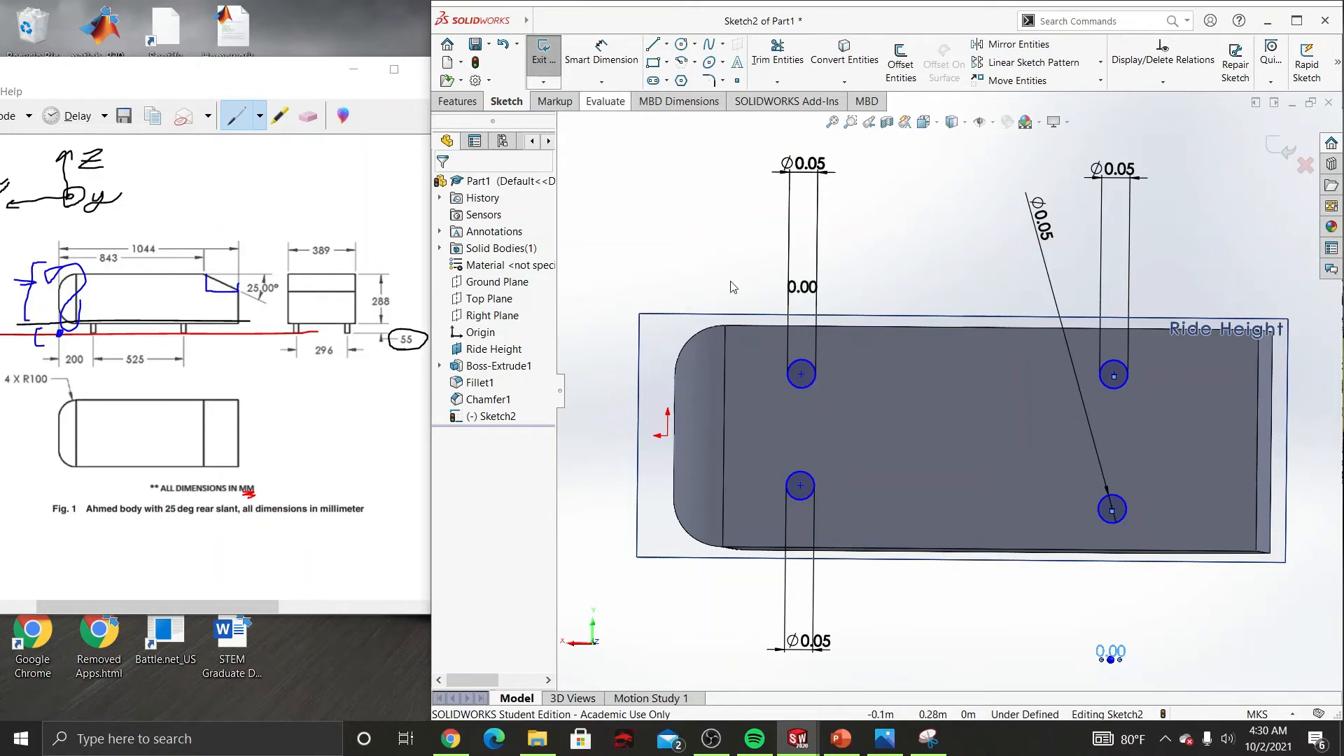
left_click(748, 301)
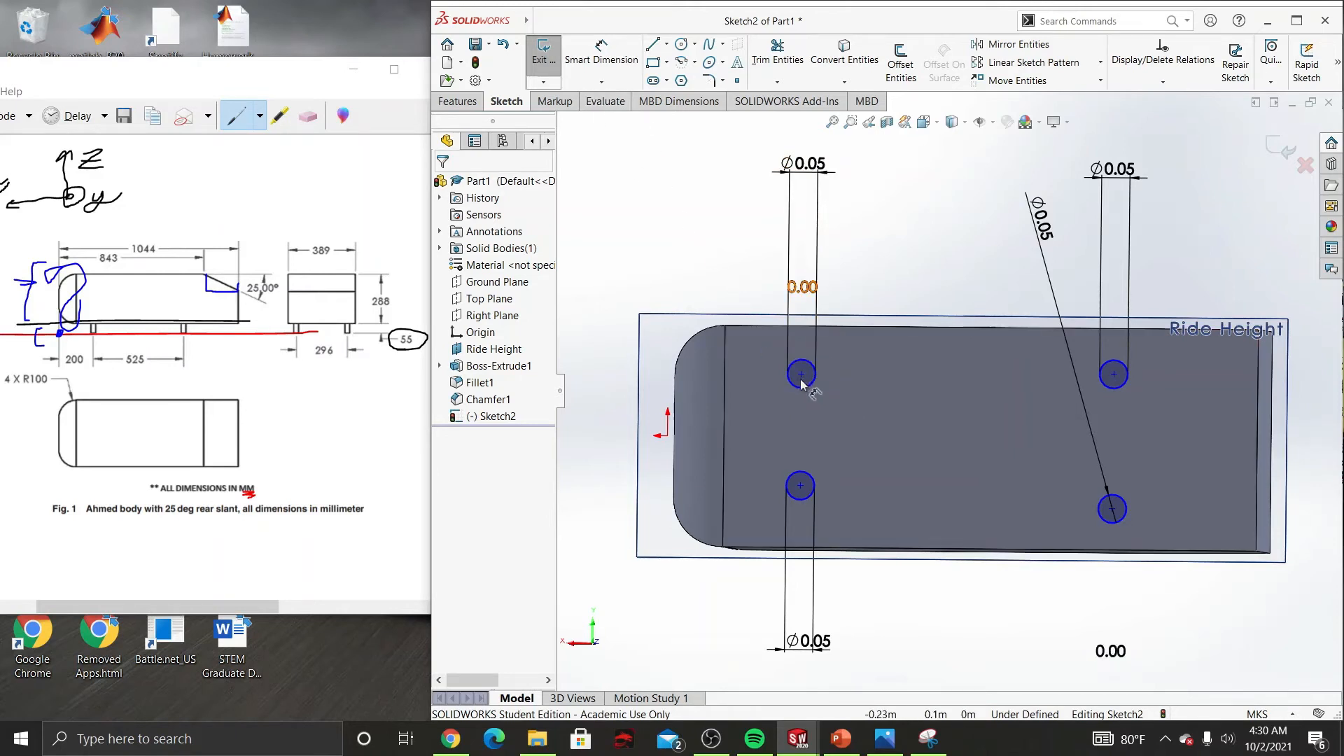
left_click_drag(797, 382, 724, 319)
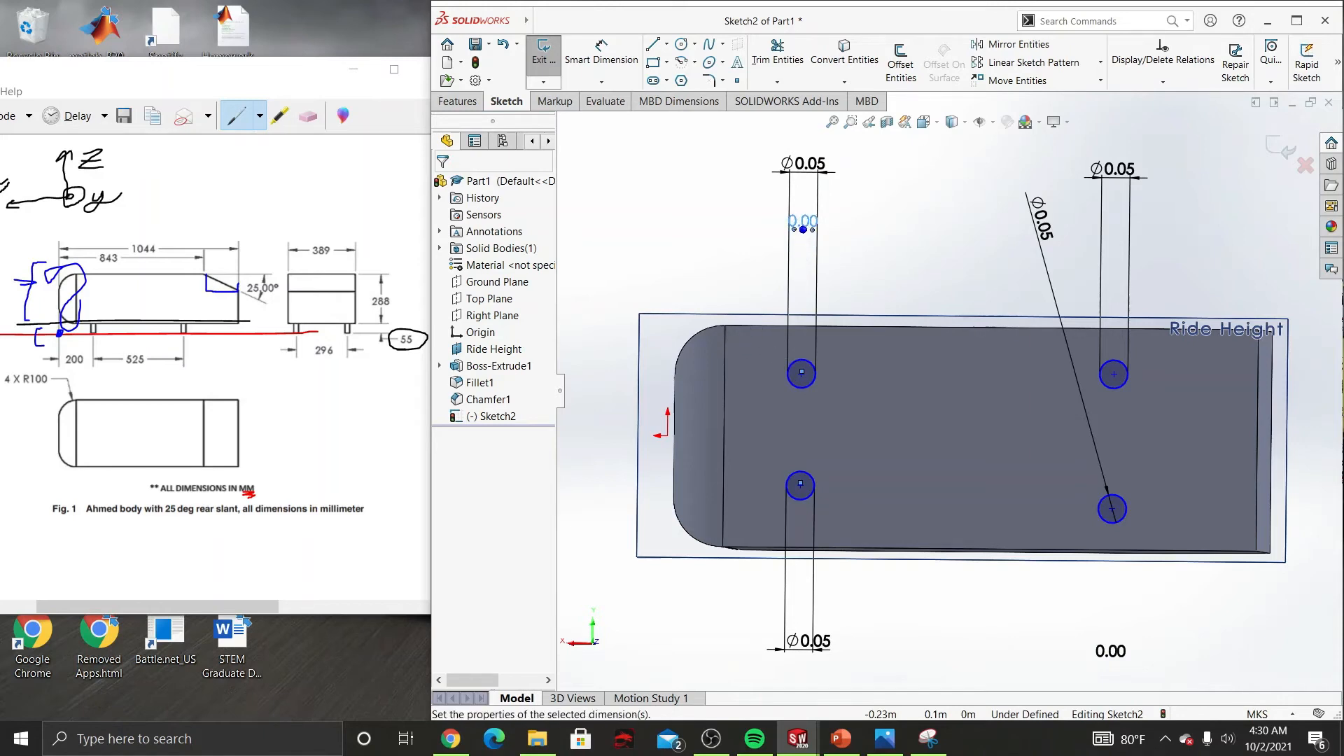
scroll(775, 375, "up", 3)
scroll(755, 382, "down", 3)
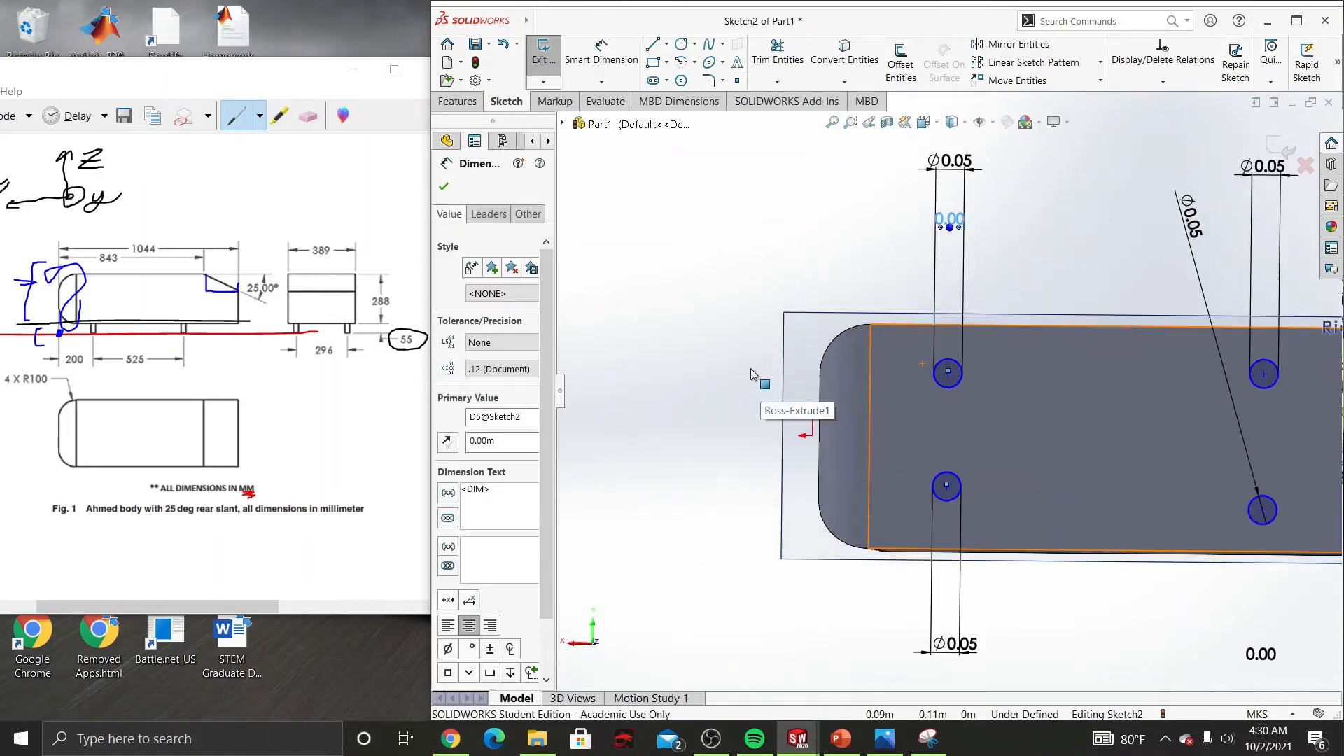
left_click(444, 186)
Step: Shift the upper front circle slightly outward toward the body's long edge, about 0.21 m from the lower front circle
scroll(945, 382, "down", 3)
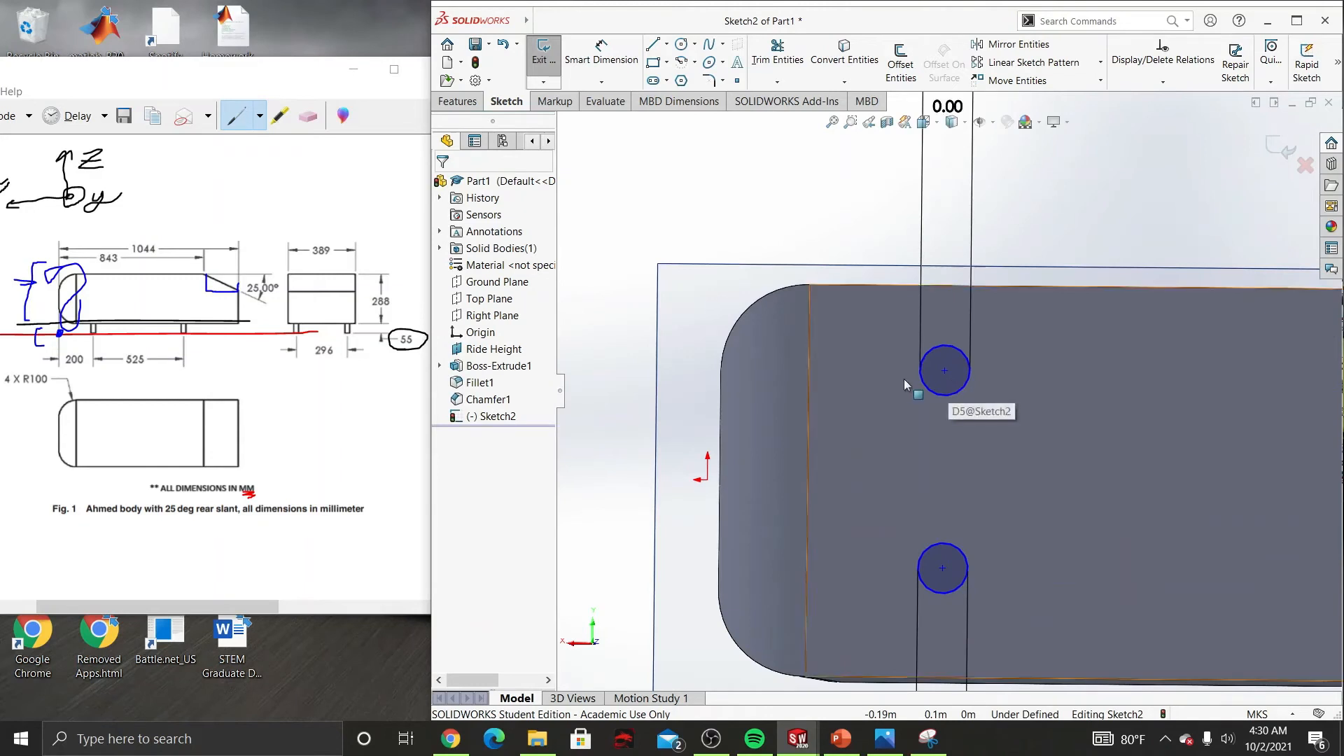
mouse_move(934, 384)
left_mouse_down()
mouse_move(884, 379)
mouse_move(905, 385)
mouse_move(833, 349)
mouse_move(840, 329)
mouse_move(936, 341)
mouse_move(703, 343)
mouse_move(912, 379)
mouse_move(945, 407)
mouse_move(935, 427)
mouse_move(936, 347)
mouse_move(939, 364)
left_mouse_up()
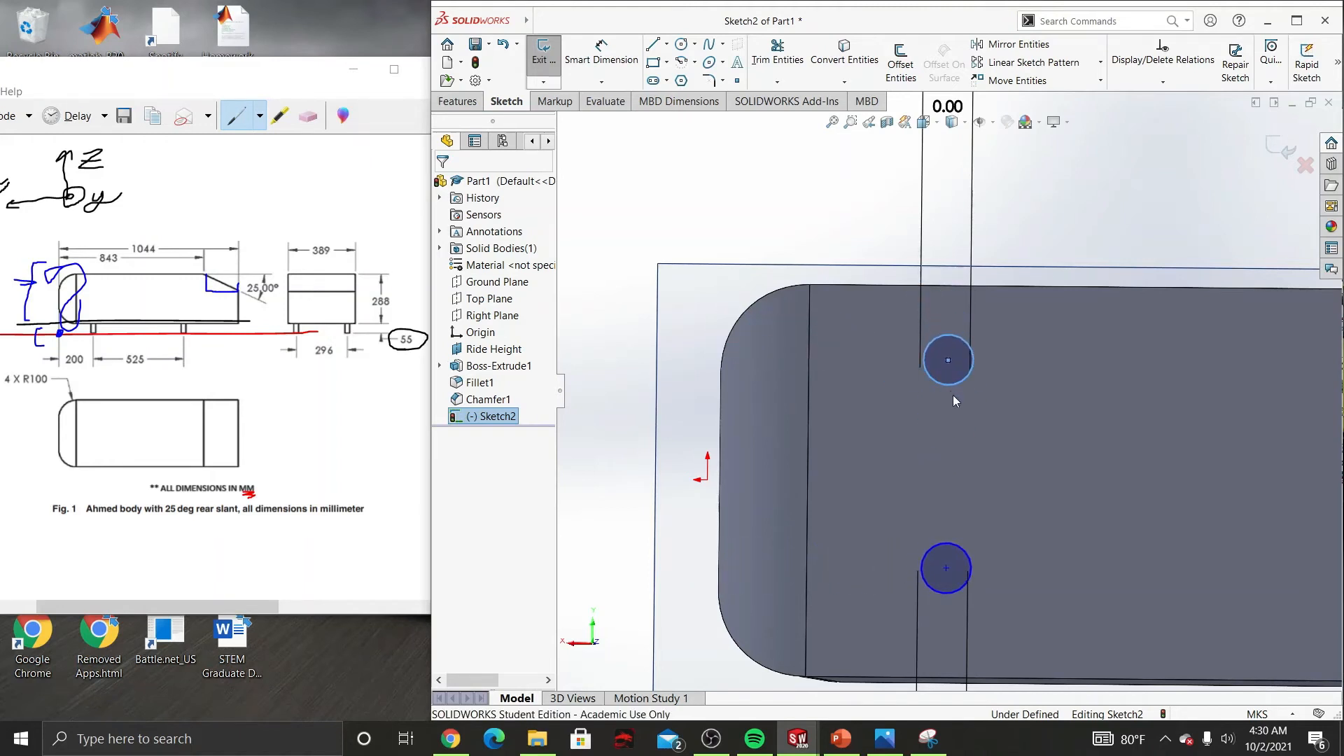
scroll(952, 395, "up", 2)
scroll(952, 397, "up", 2)
left_click(817, 278)
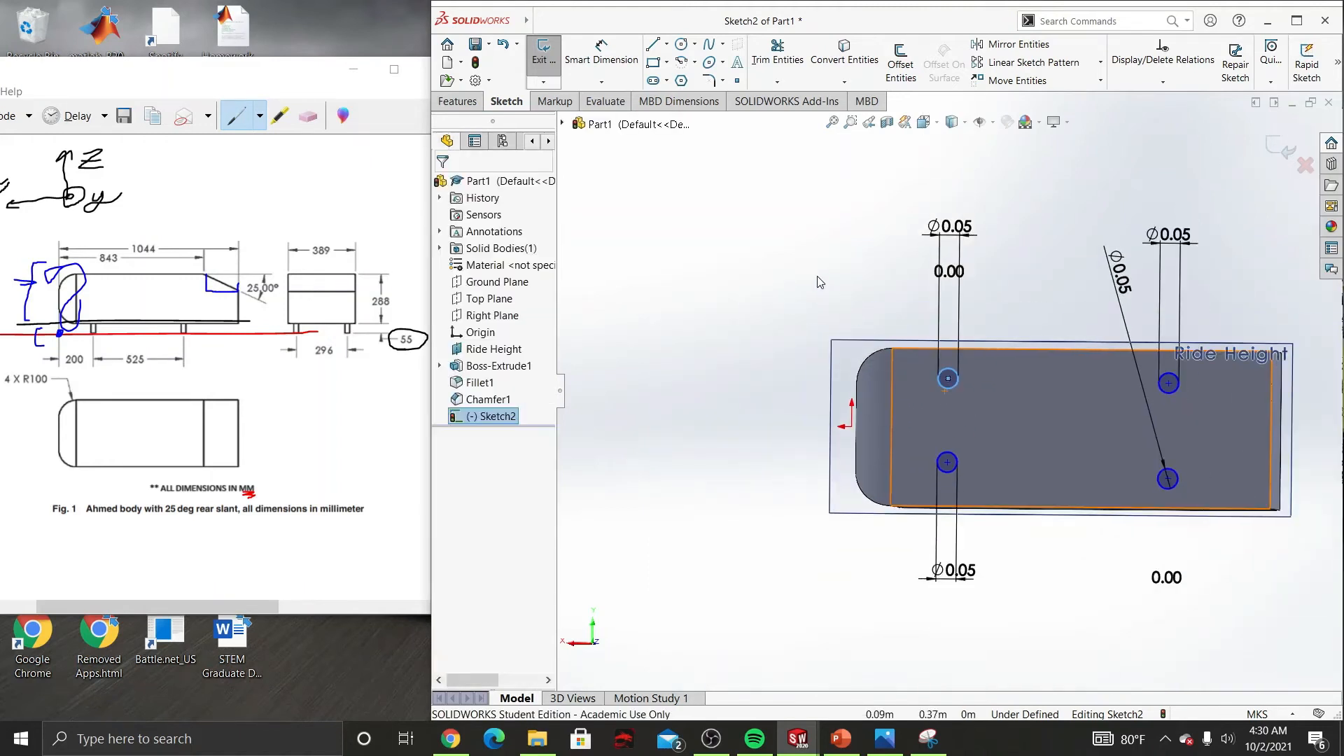
Step: Mark the 296 leg spacing in the reference figure and set a vertical dimension of 296 mm between the two front circles
left_click(606, 83)
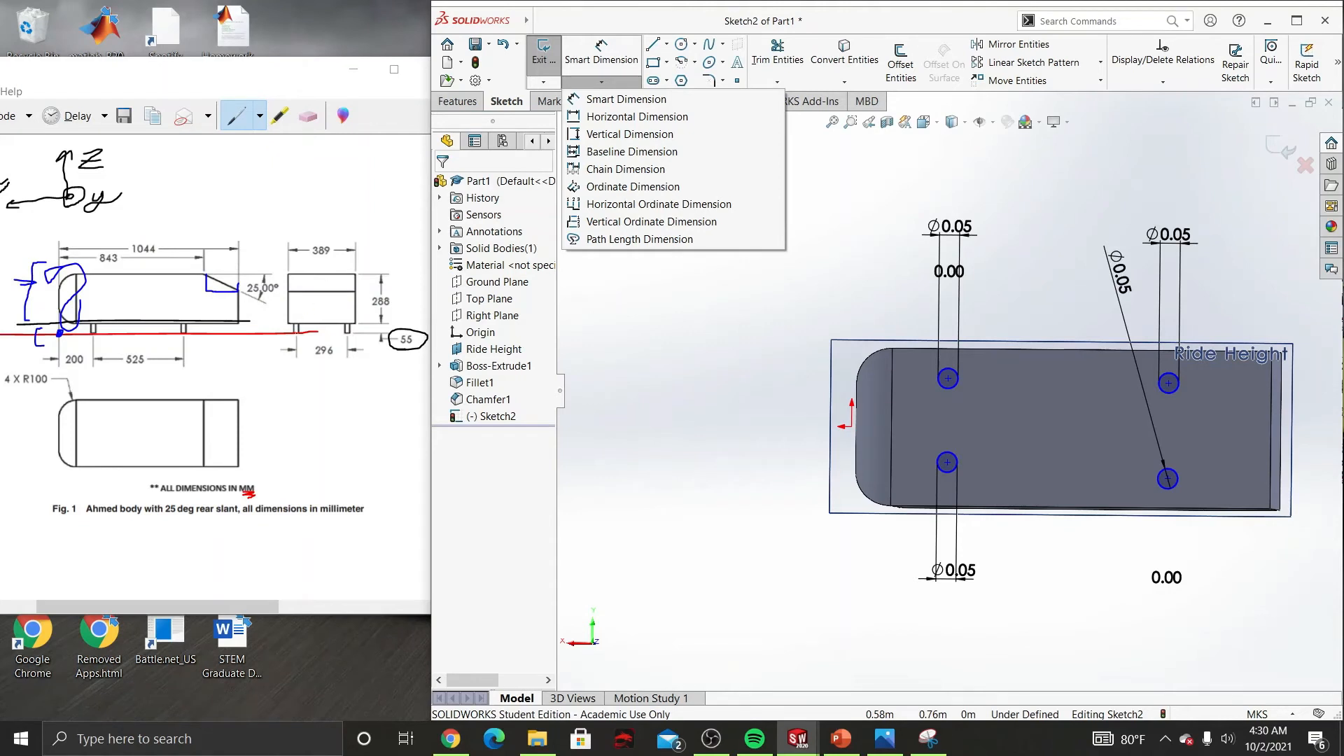
left_click(291, 358)
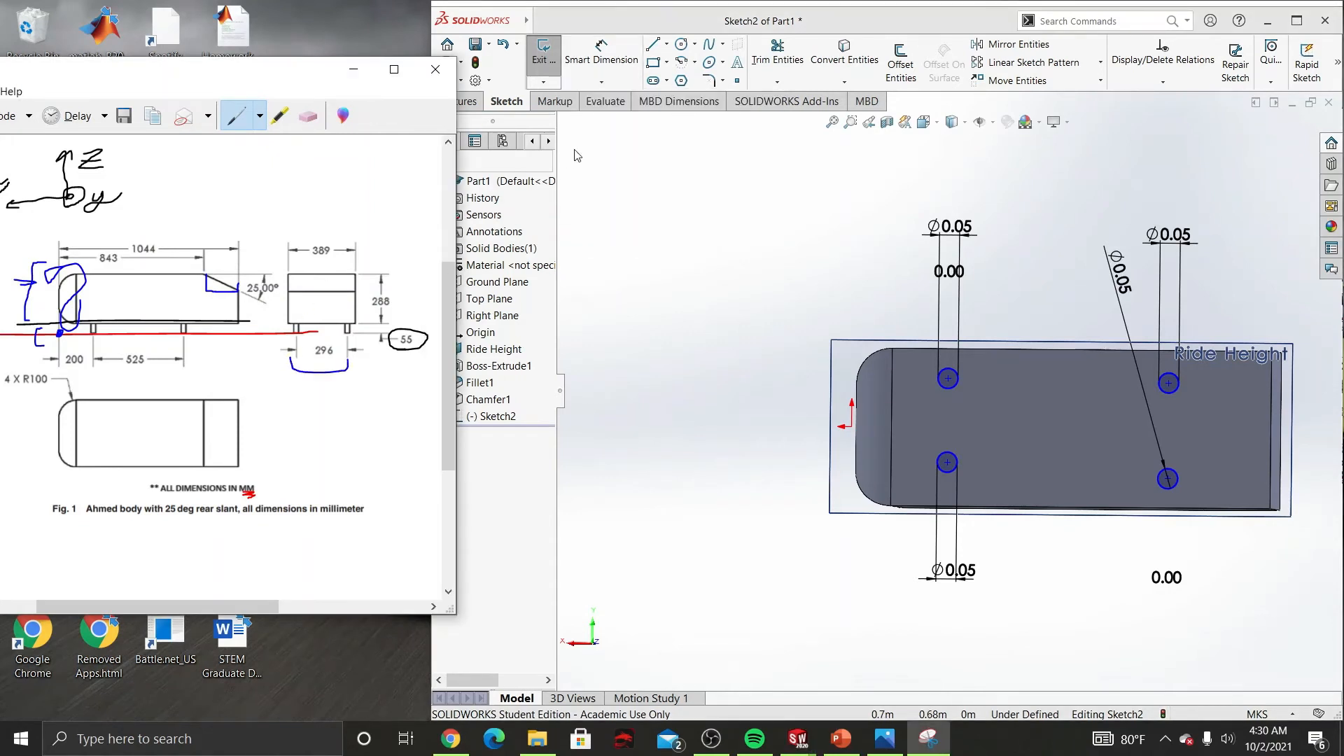
left_click(601, 82)
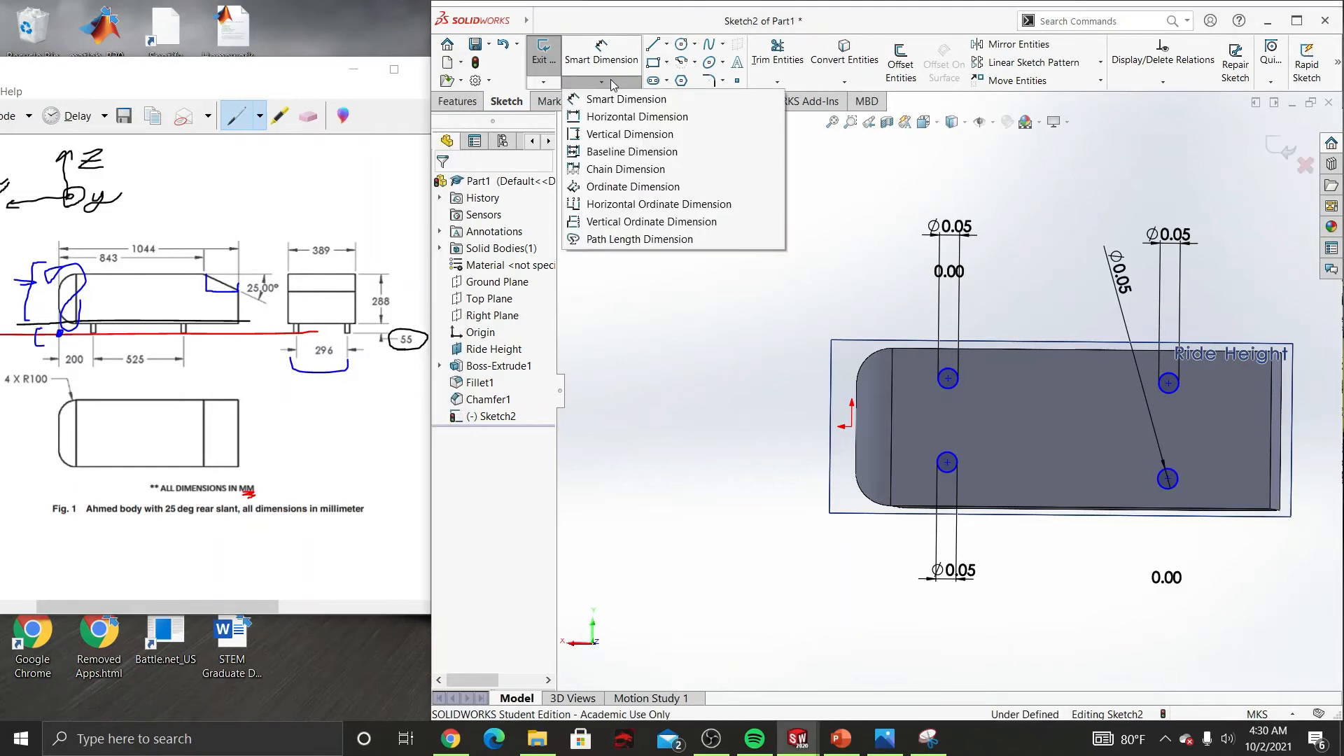
left_click(622, 134)
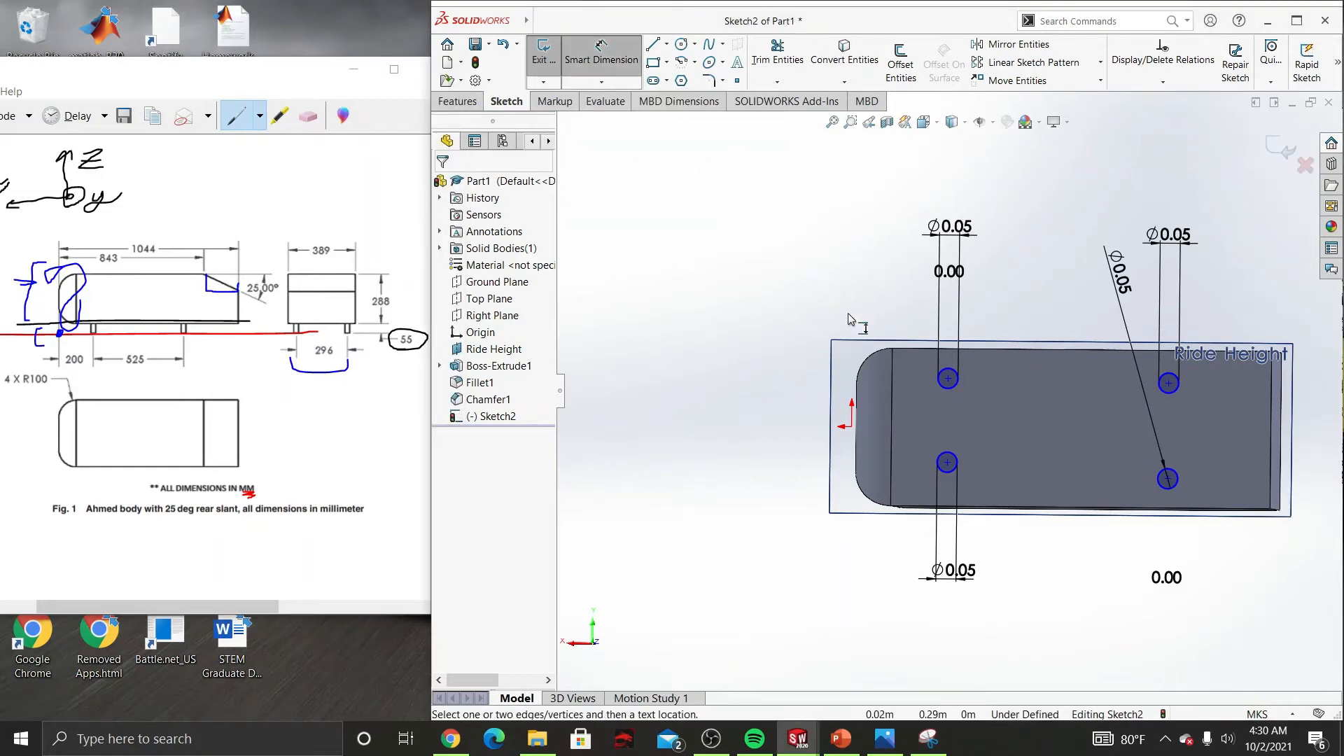
left_click(952, 389)
left_click(959, 458)
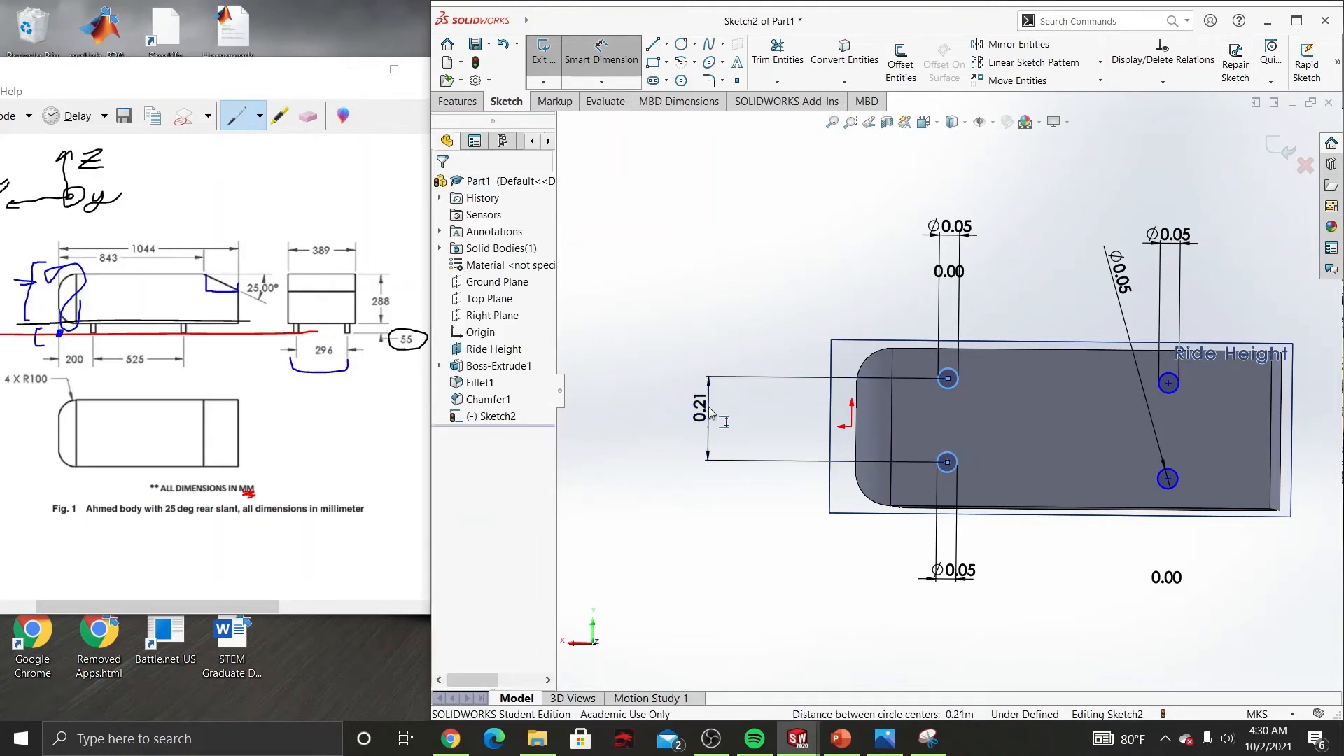
left_click(710, 411)
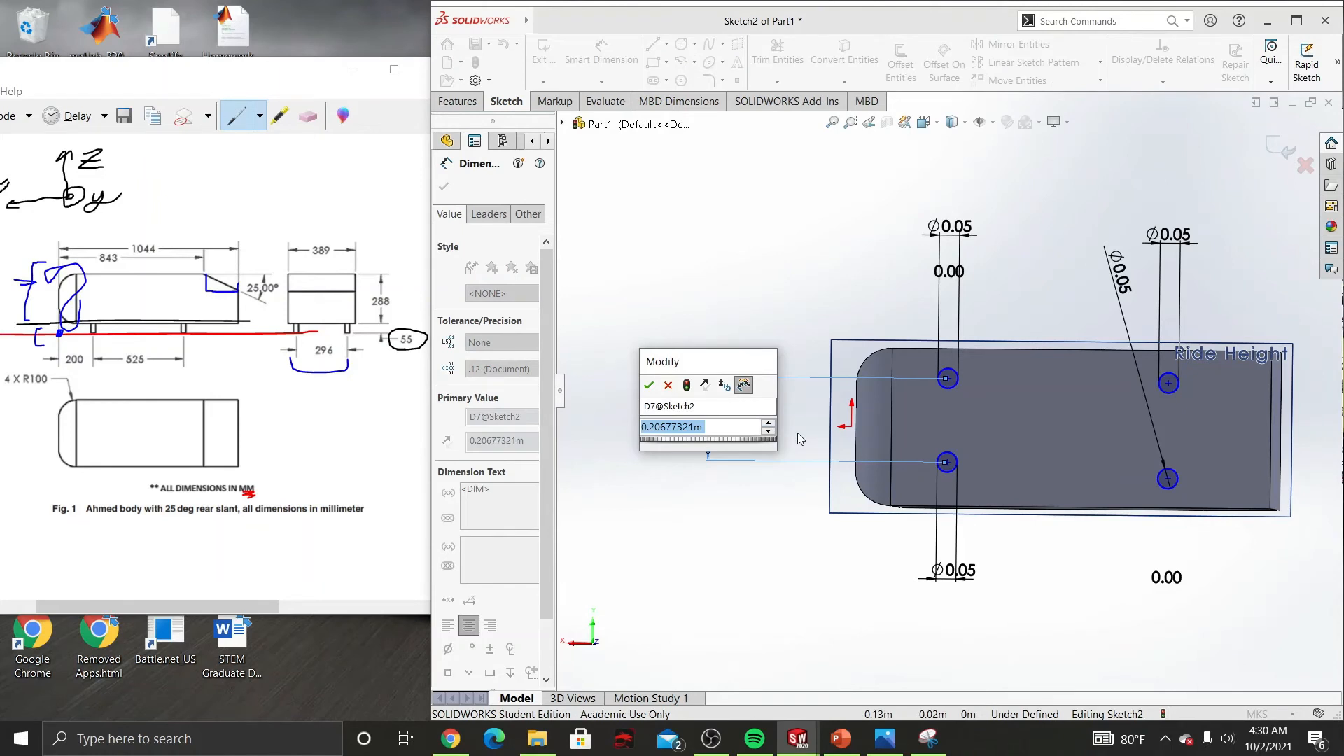
type("296")
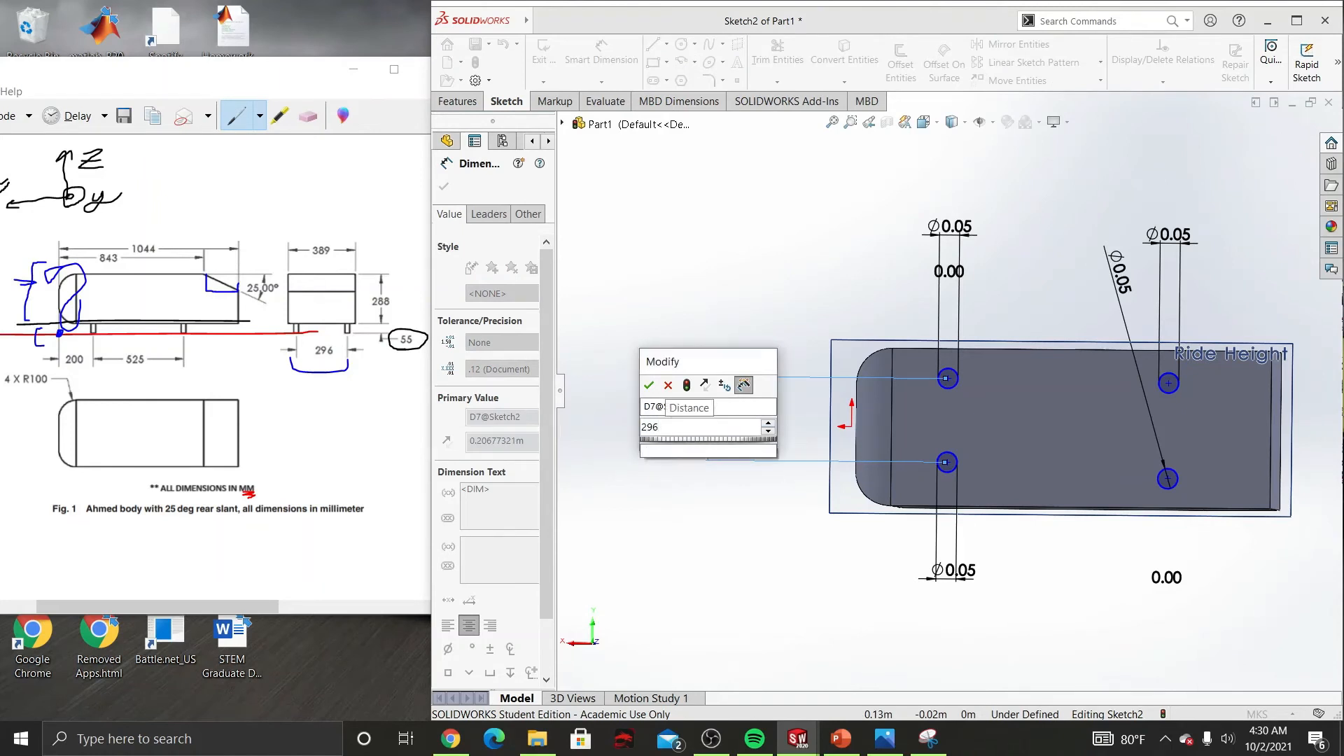
type("mm")
key("Return")
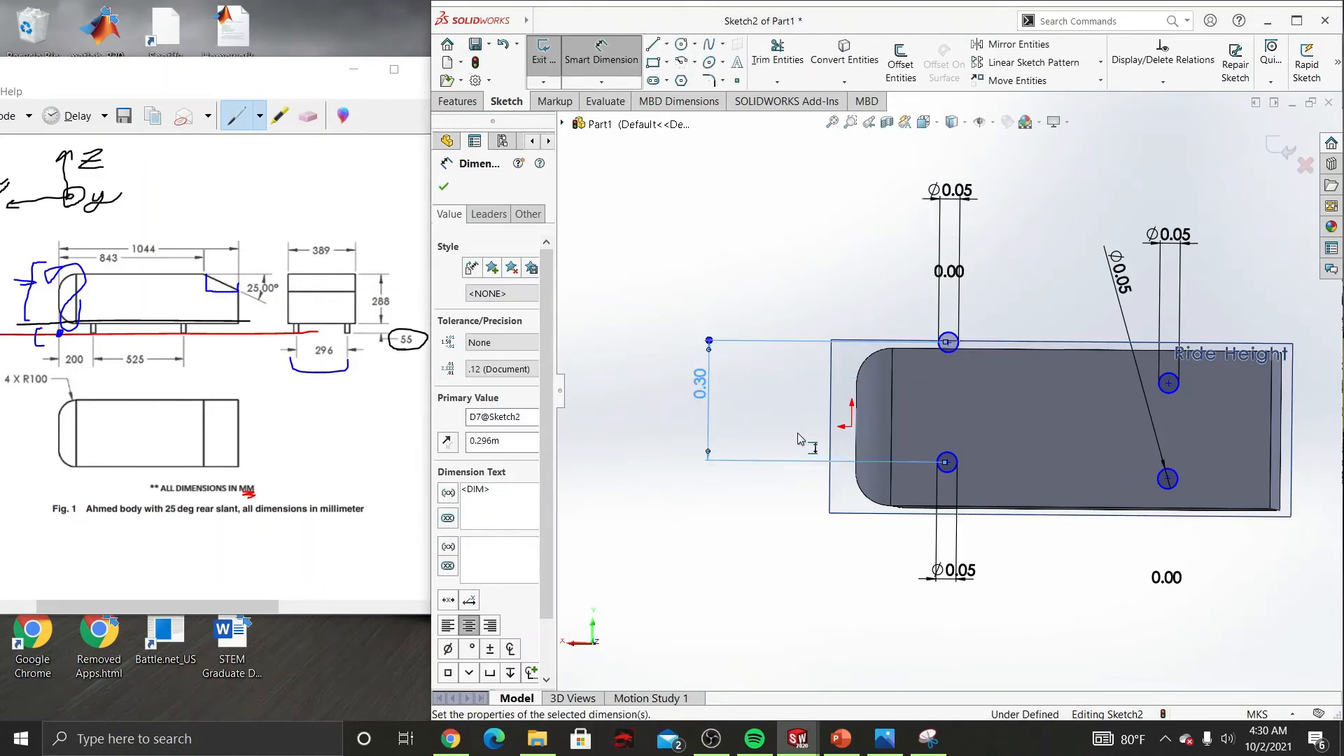
Step: Add a vertical dimension between the two rear circles and set it to 296 mm
left_click(1179, 389)
left_click(1176, 469)
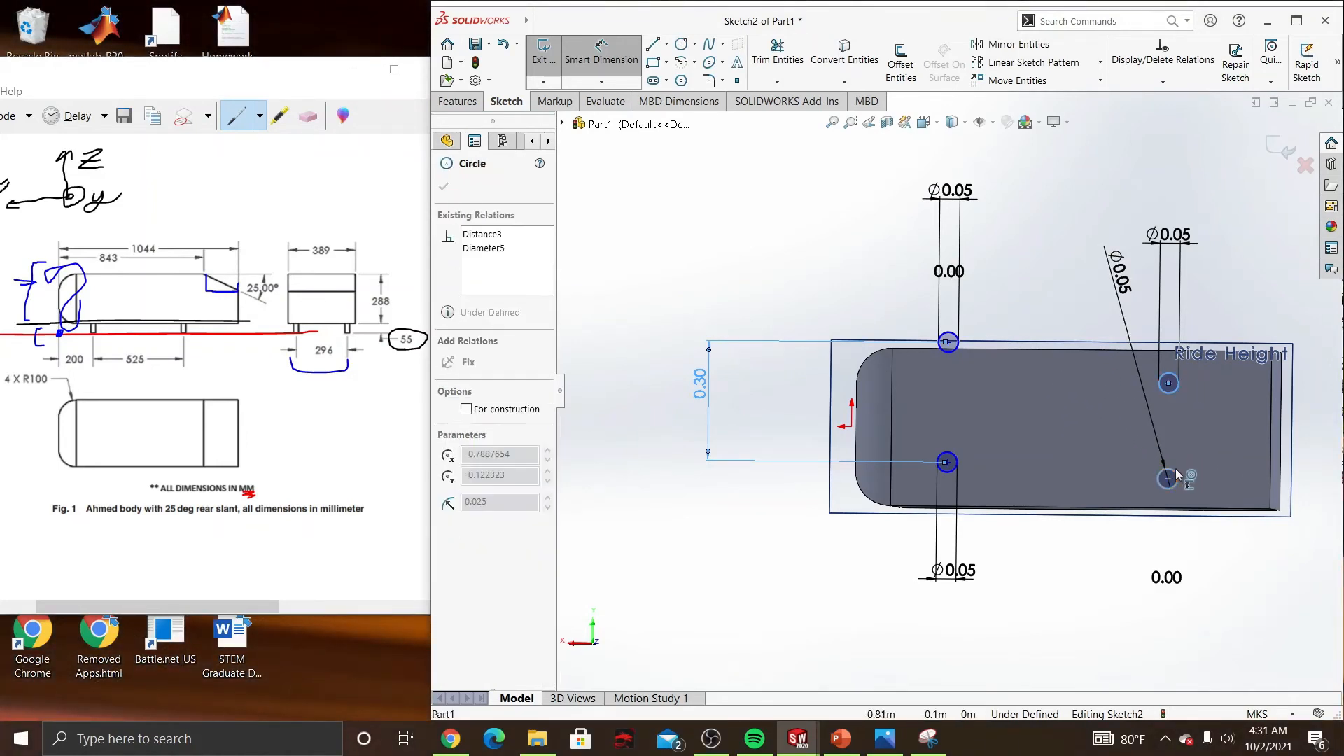
left_click(1259, 276)
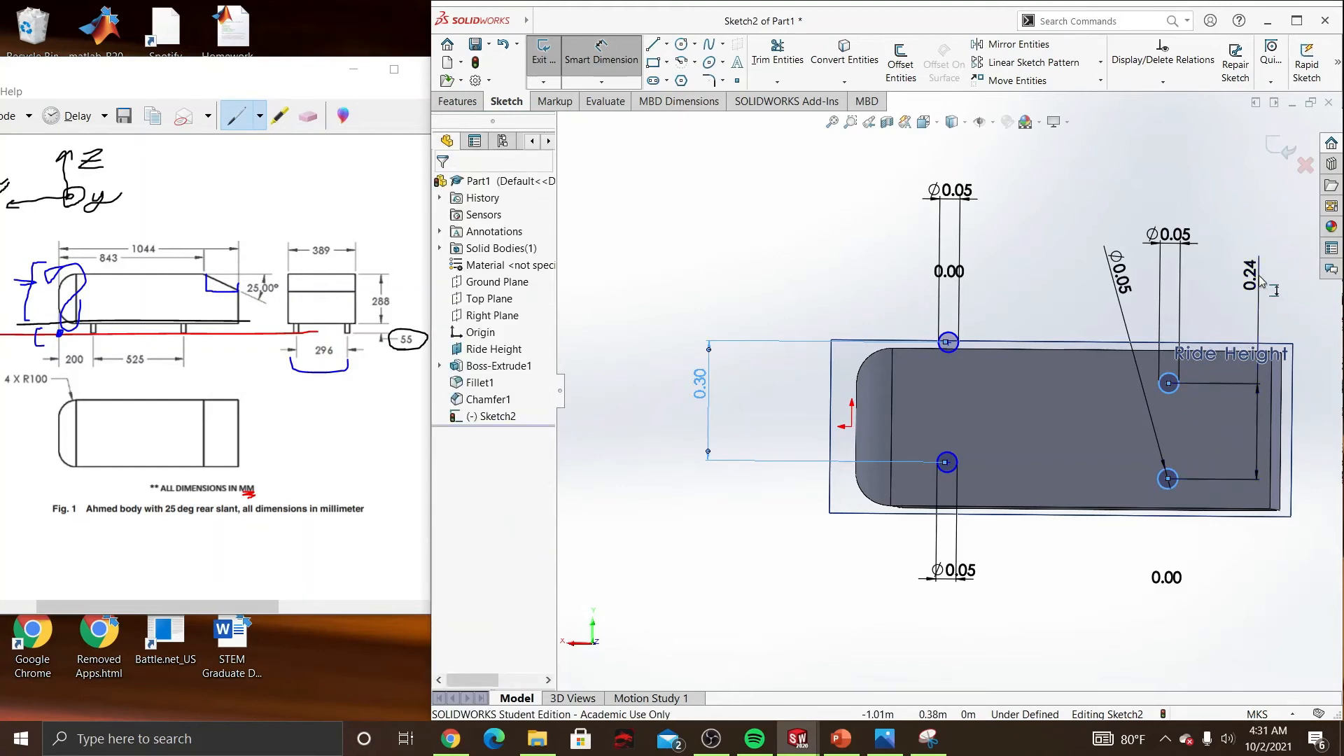
type("2")
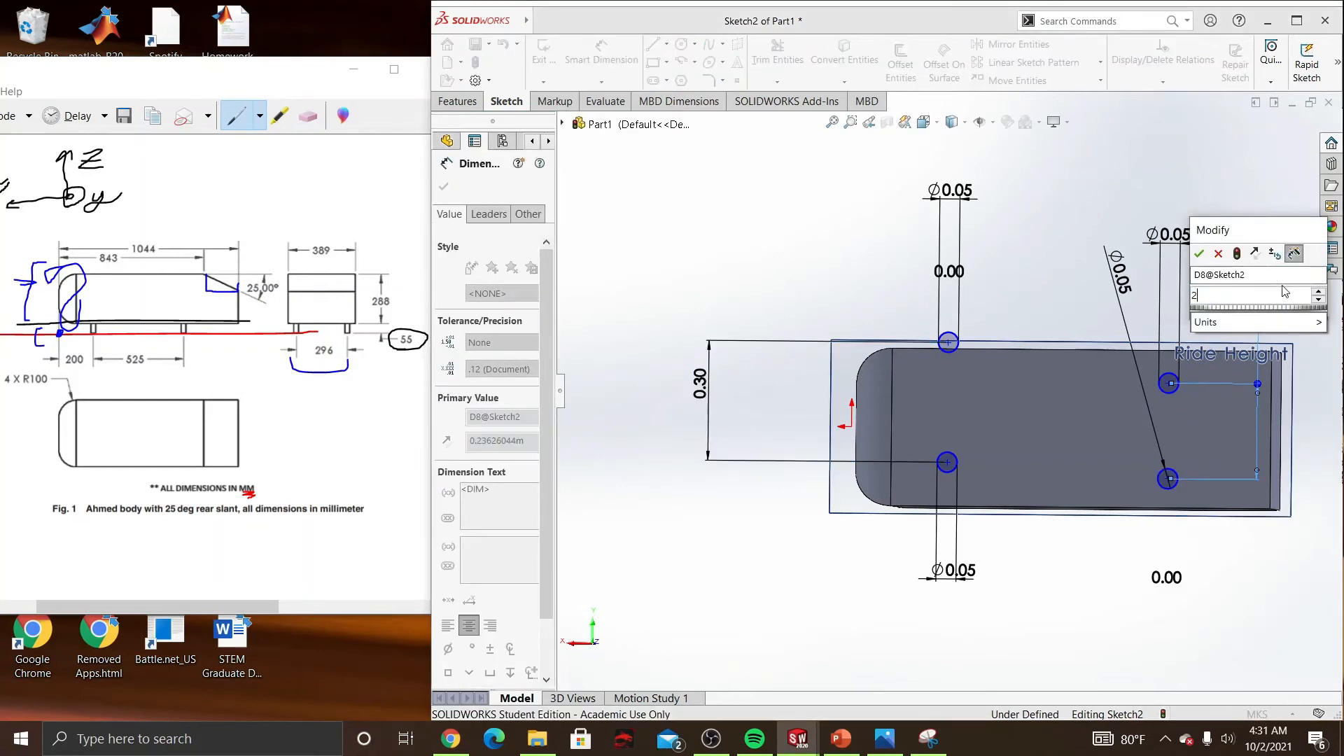
type("96mm")
key("Return")
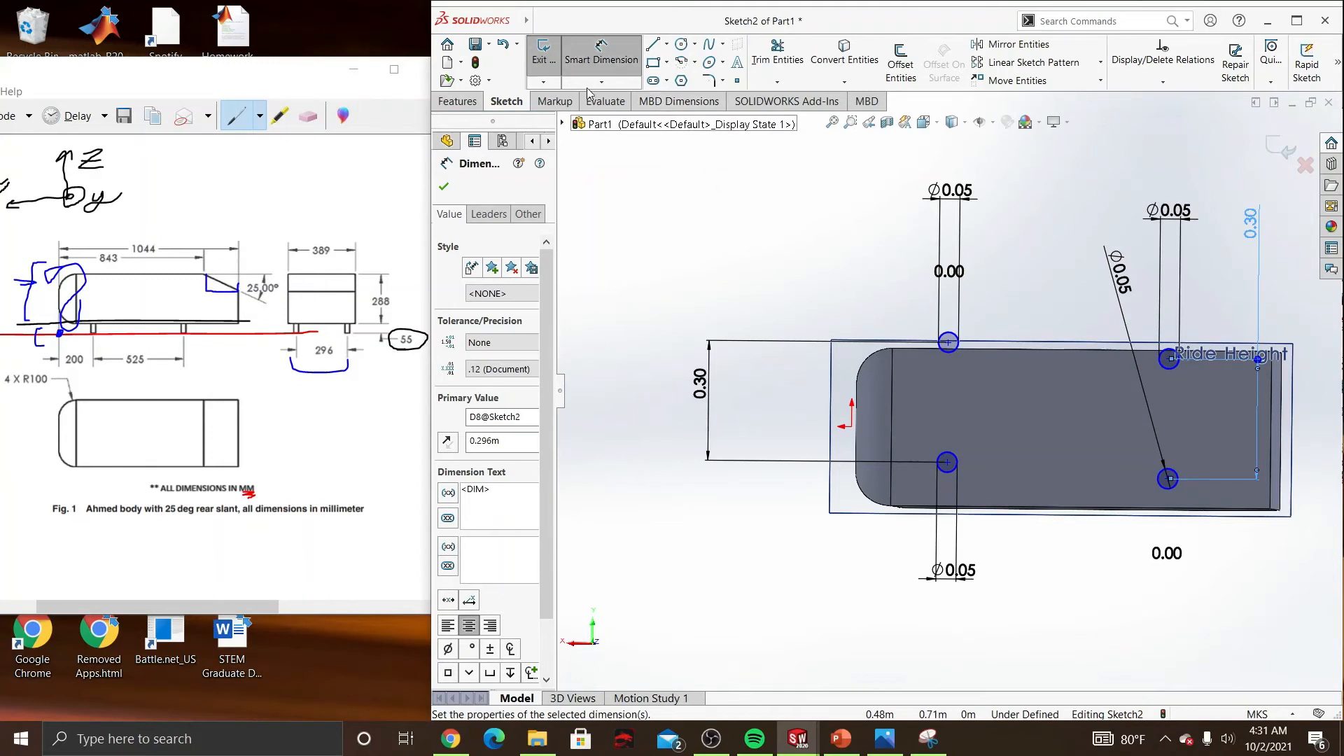
Step: Move the front circles' zero dimension farther out and shift the upper front circle inward to about X -0.25, Y 0.18
left_click(599, 67)
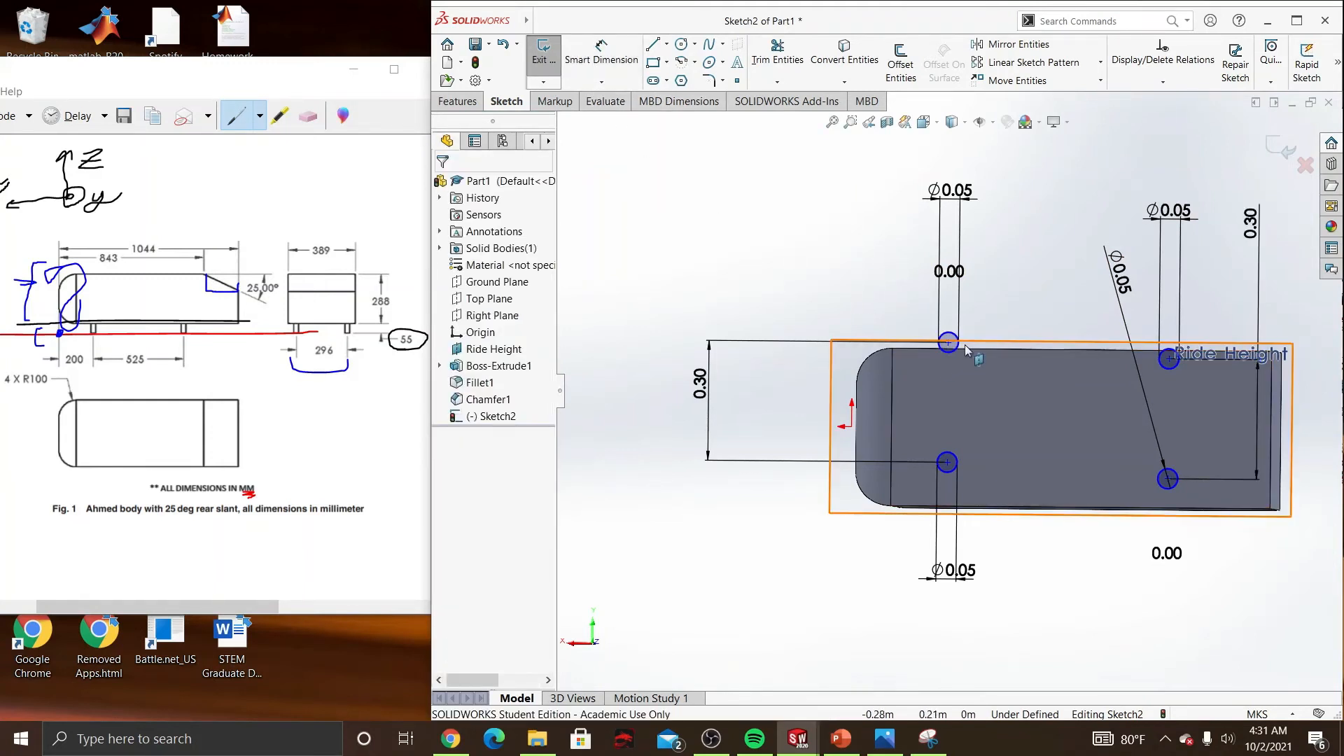
scroll(892, 367, "down", 3)
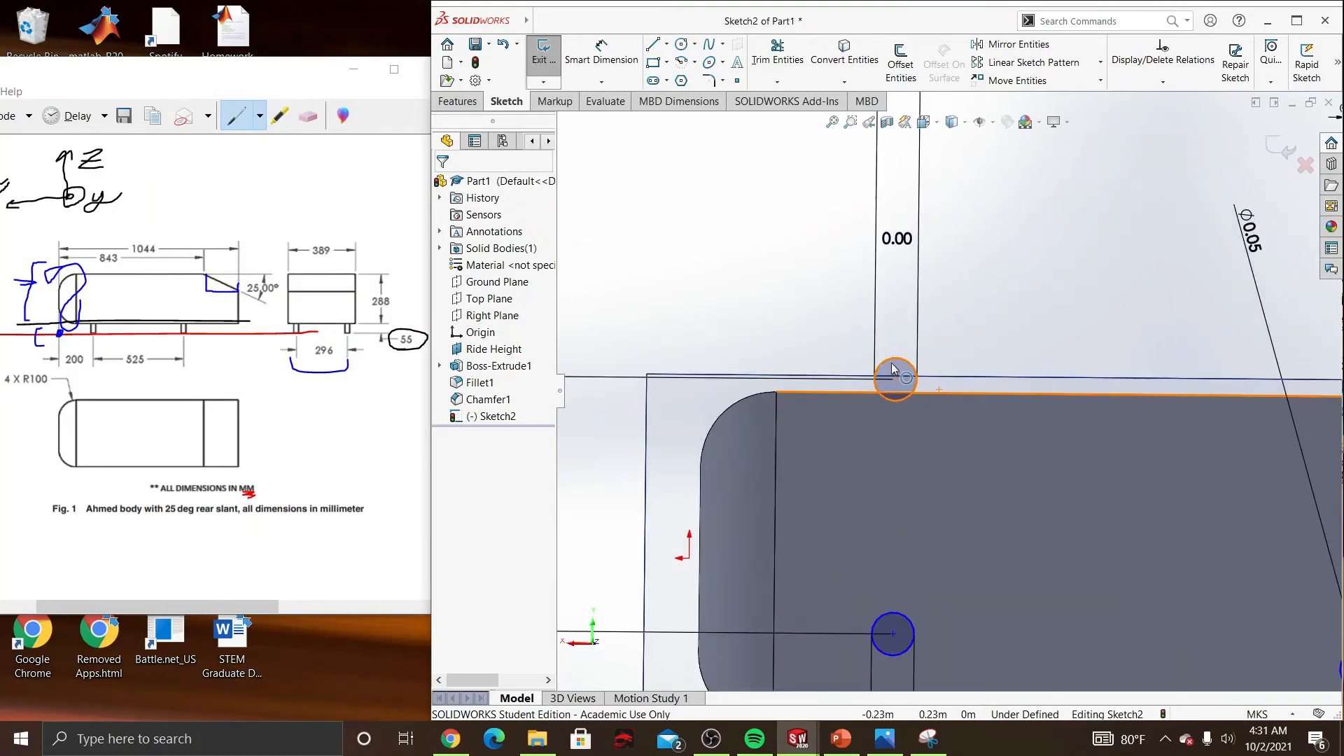
left_click_drag(897, 238, 898, 175)
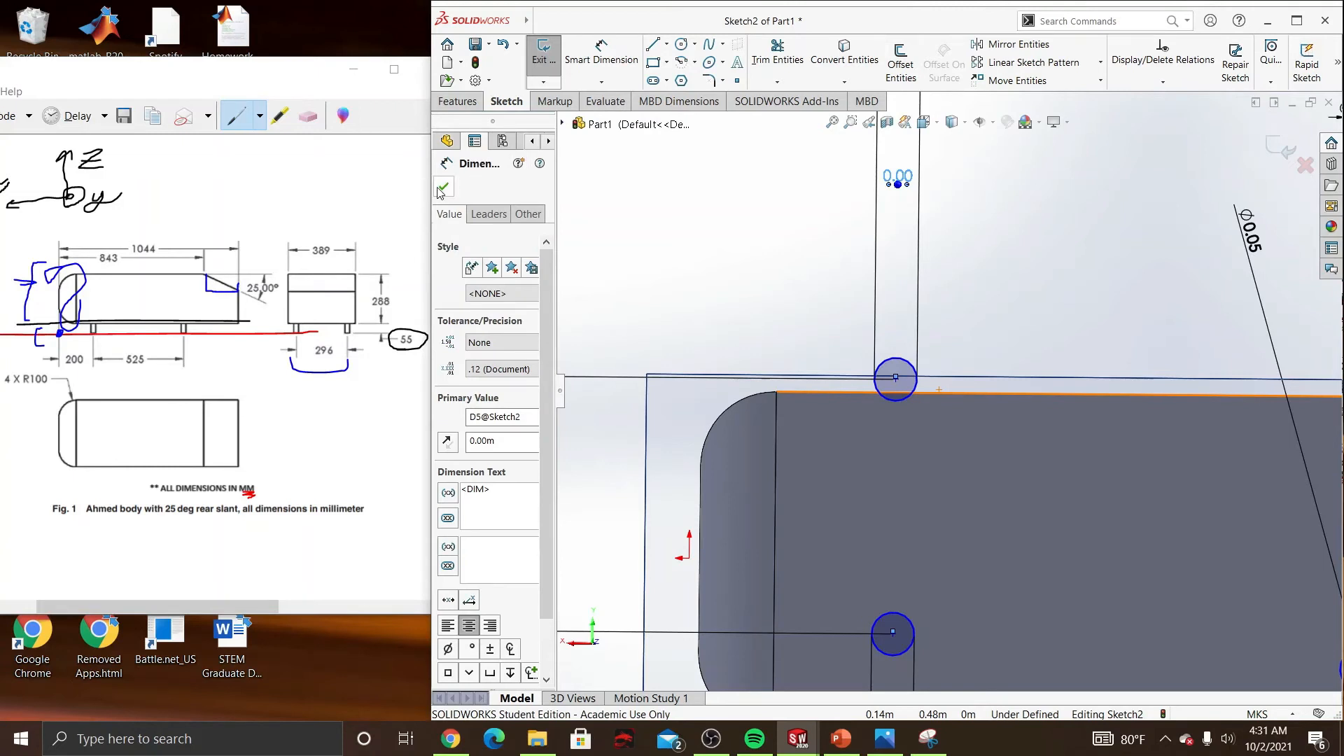
left_click(443, 188)
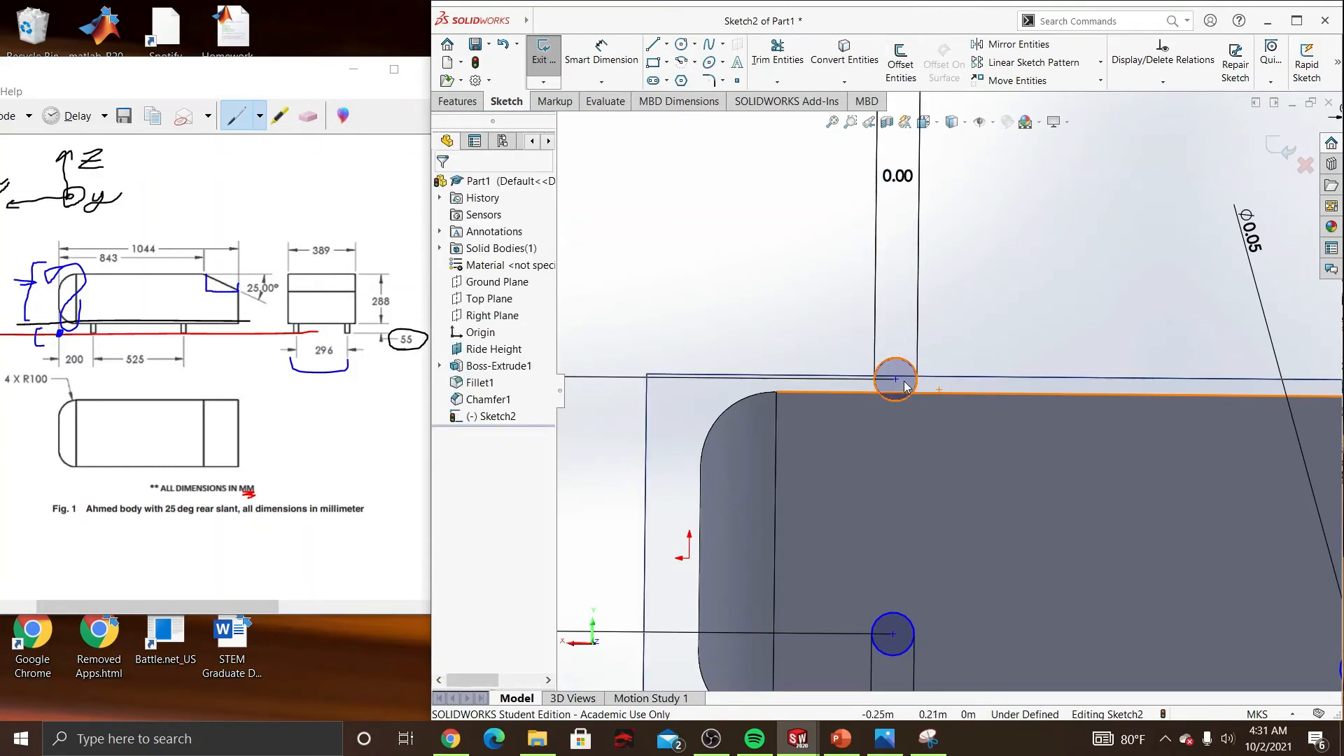
mouse_move(905, 386)
left_mouse_down()
mouse_move(751, 286)
mouse_move(763, 259)
mouse_move(876, 247)
mouse_move(957, 308)
mouse_move(859, 319)
mouse_move(975, 352)
mouse_move(917, 415)
left_mouse_up()
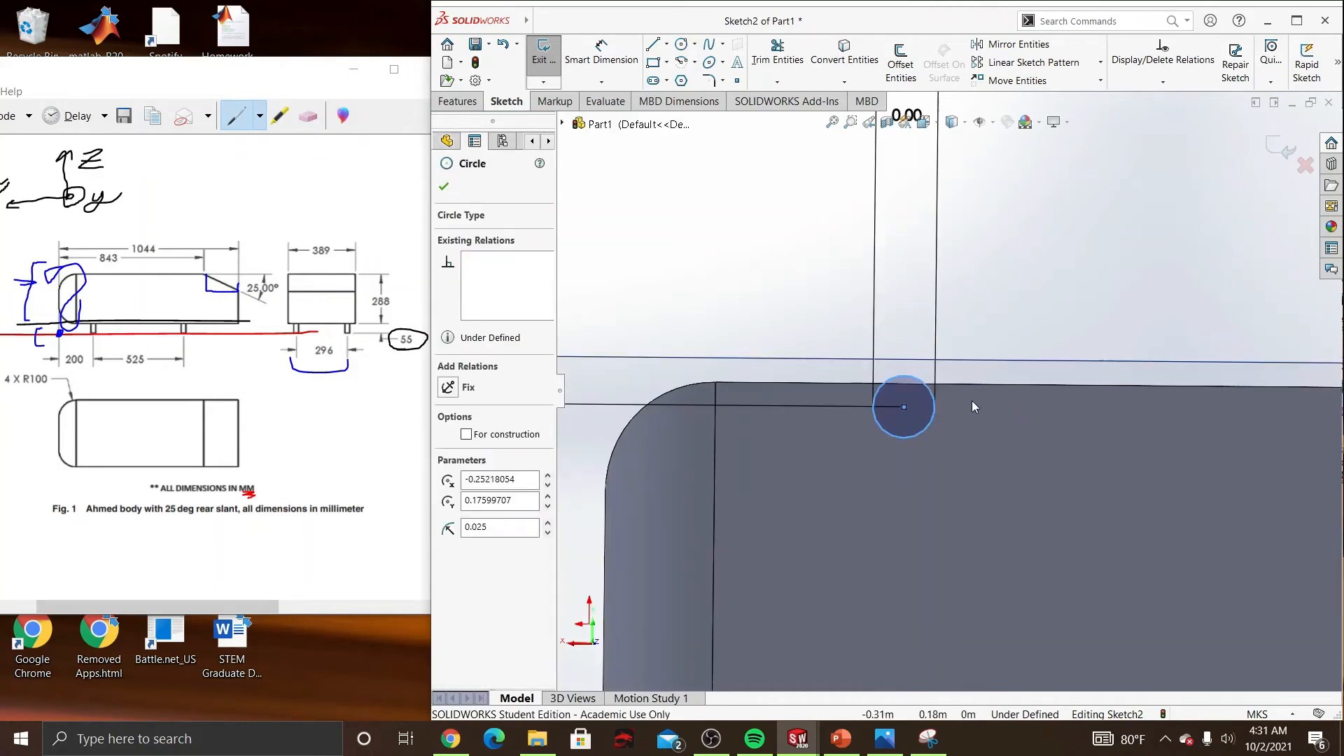
scroll(971, 400, "up", 3)
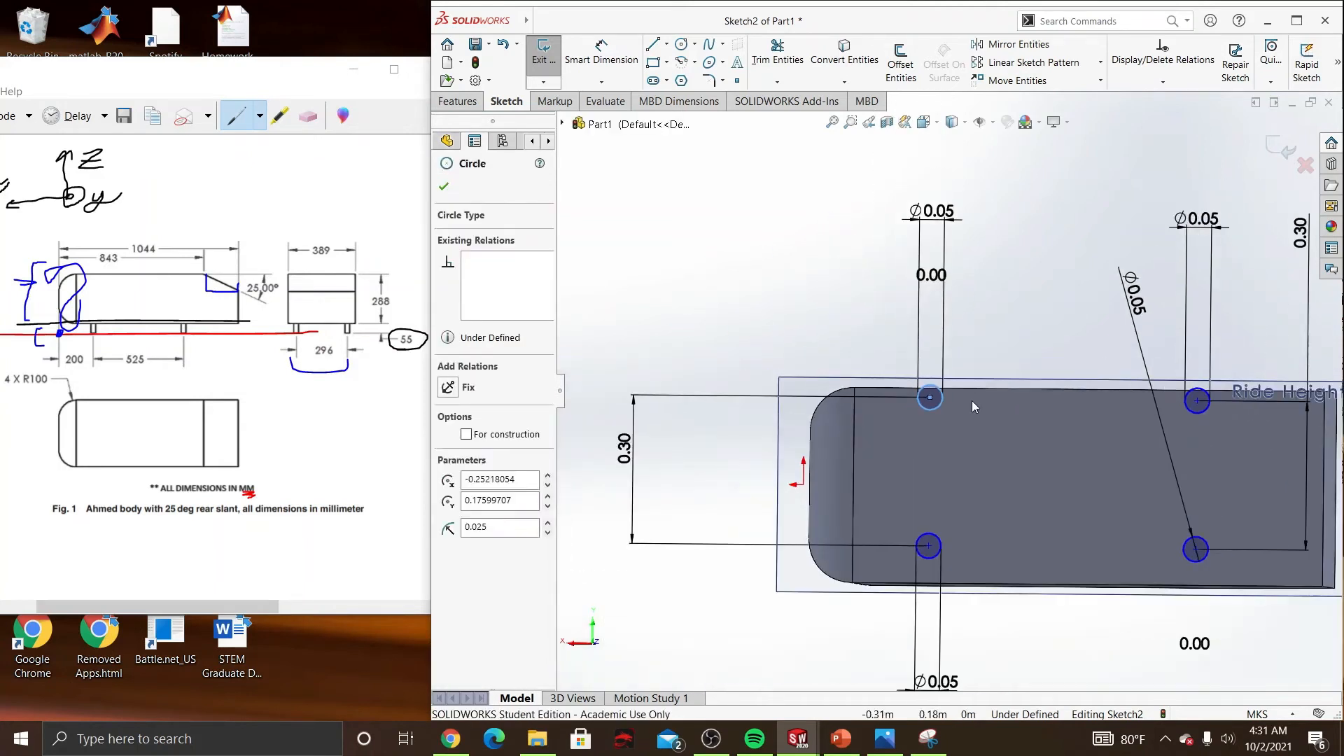
left_click(1198, 413)
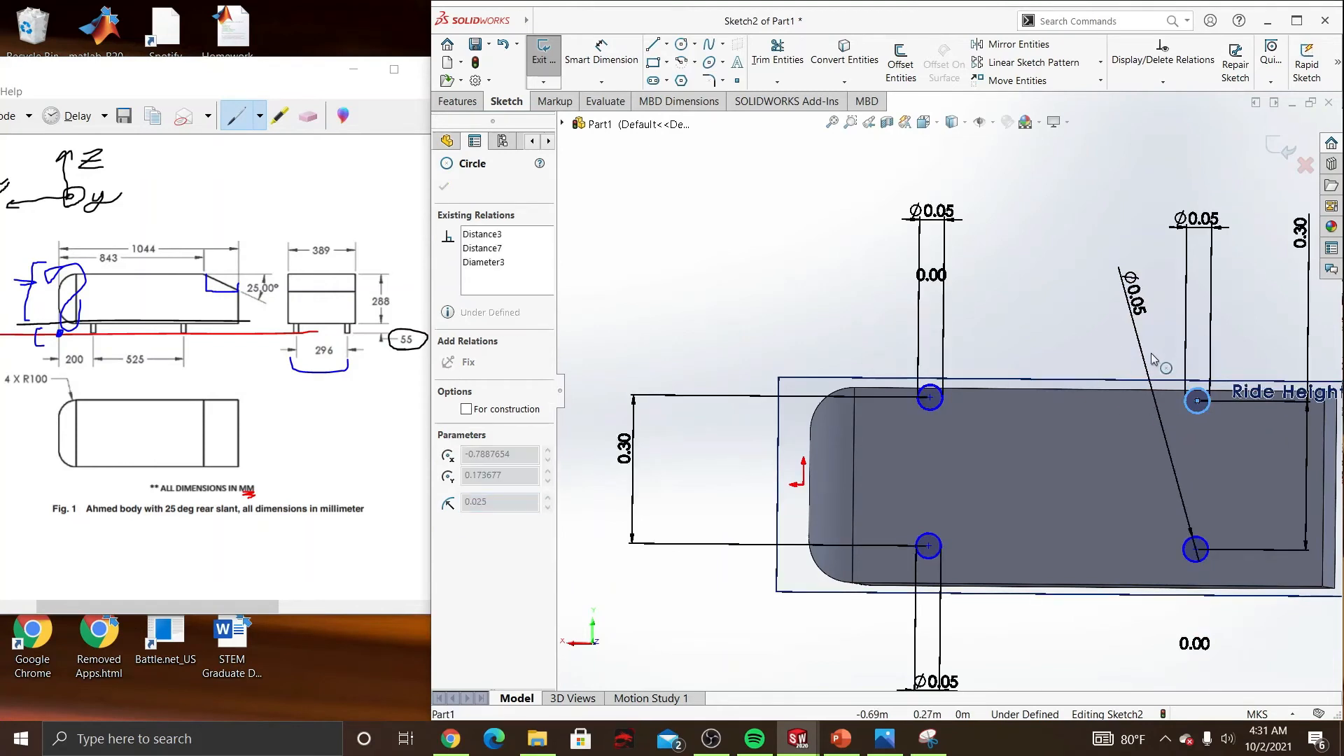
left_click(1018, 293)
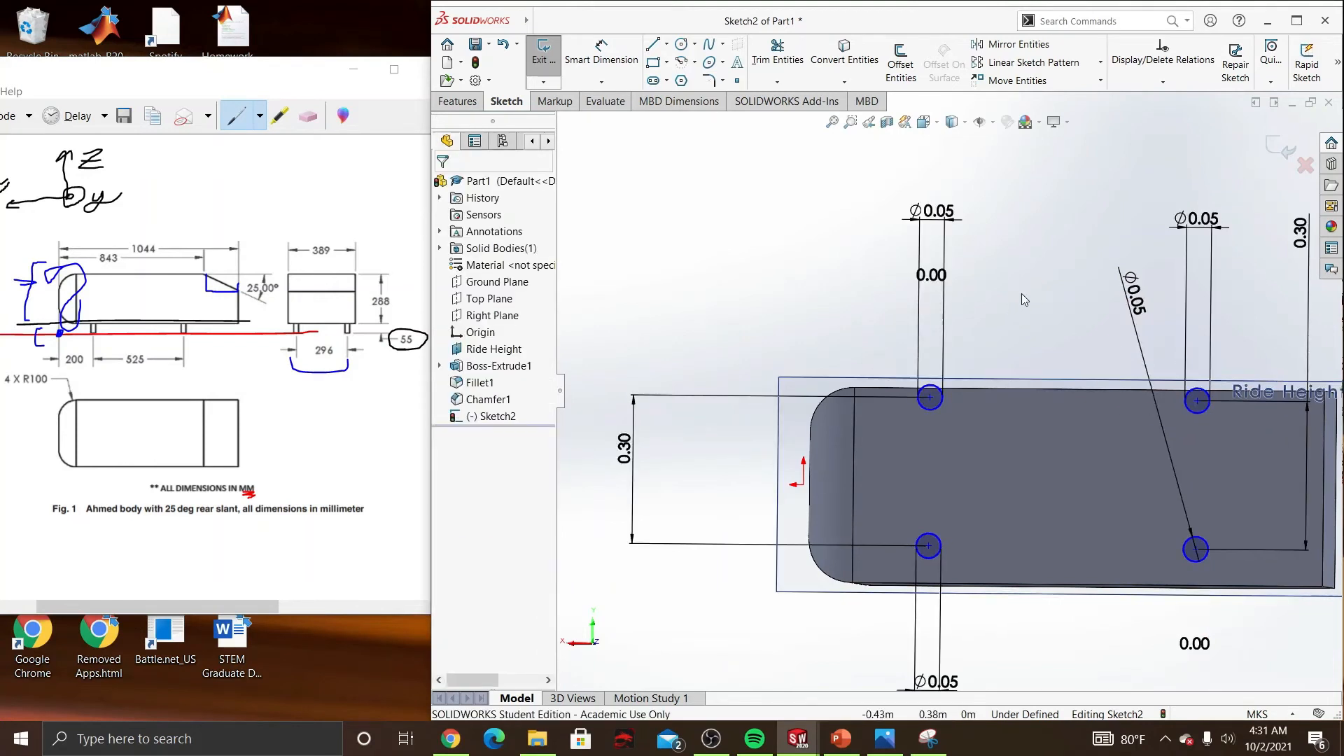
Step: Add a horizontal dimension of 525 mm between the upper front and rear circles, circling the 525 value in the reference figure
left_click(603, 83)
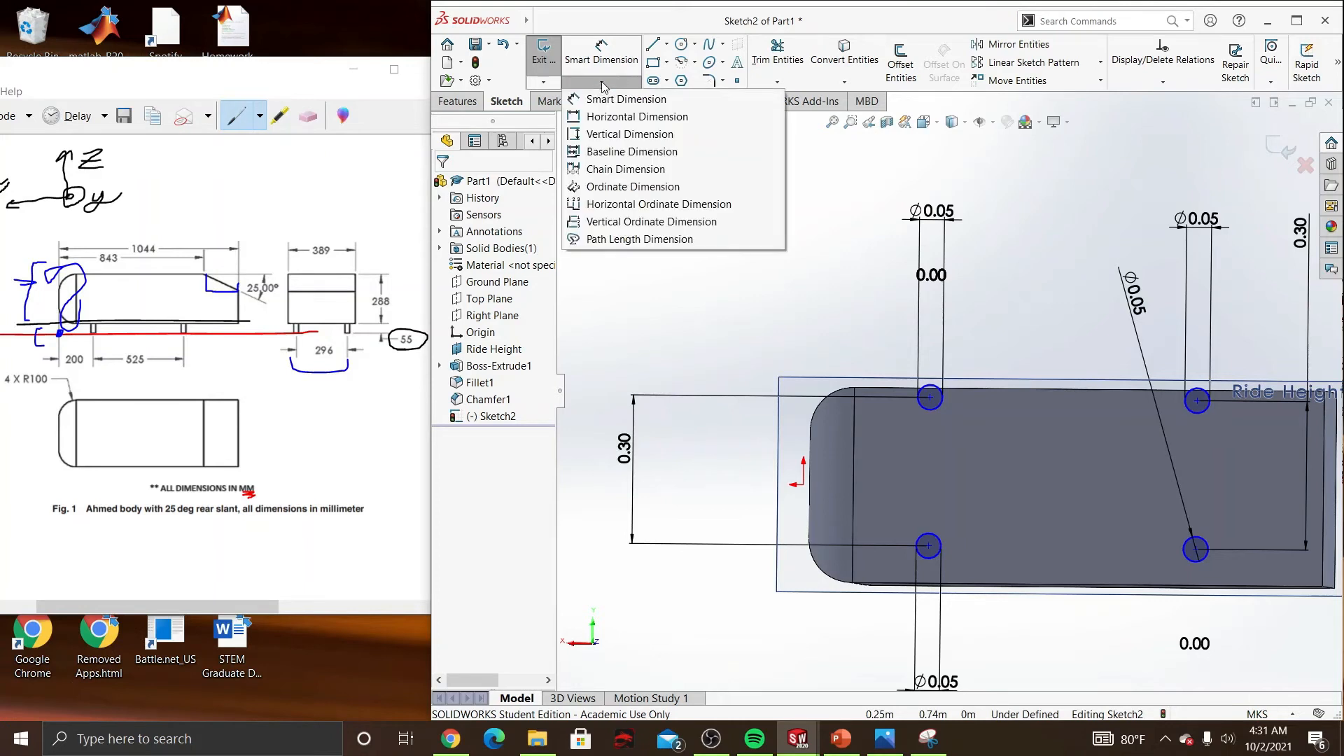
left_click(611, 123)
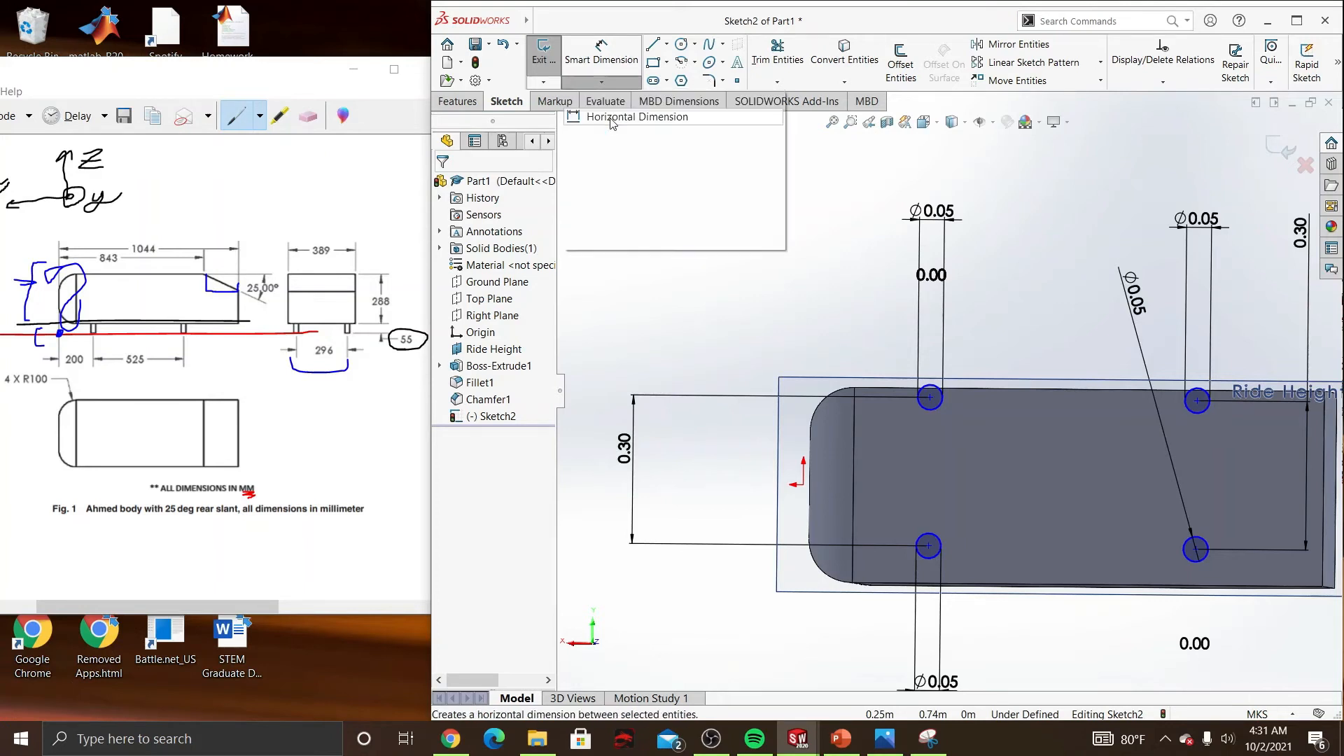
left_click(931, 412)
left_click(1199, 402)
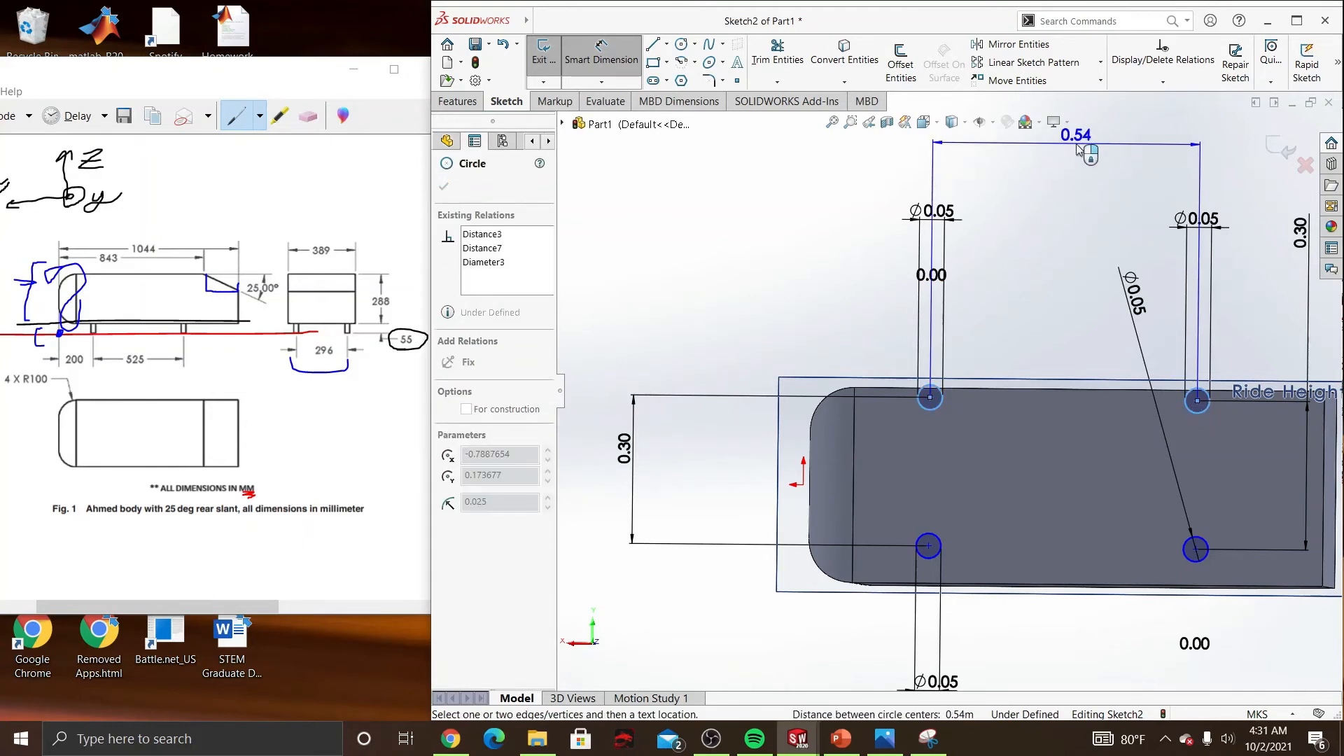
left_click(1078, 148)
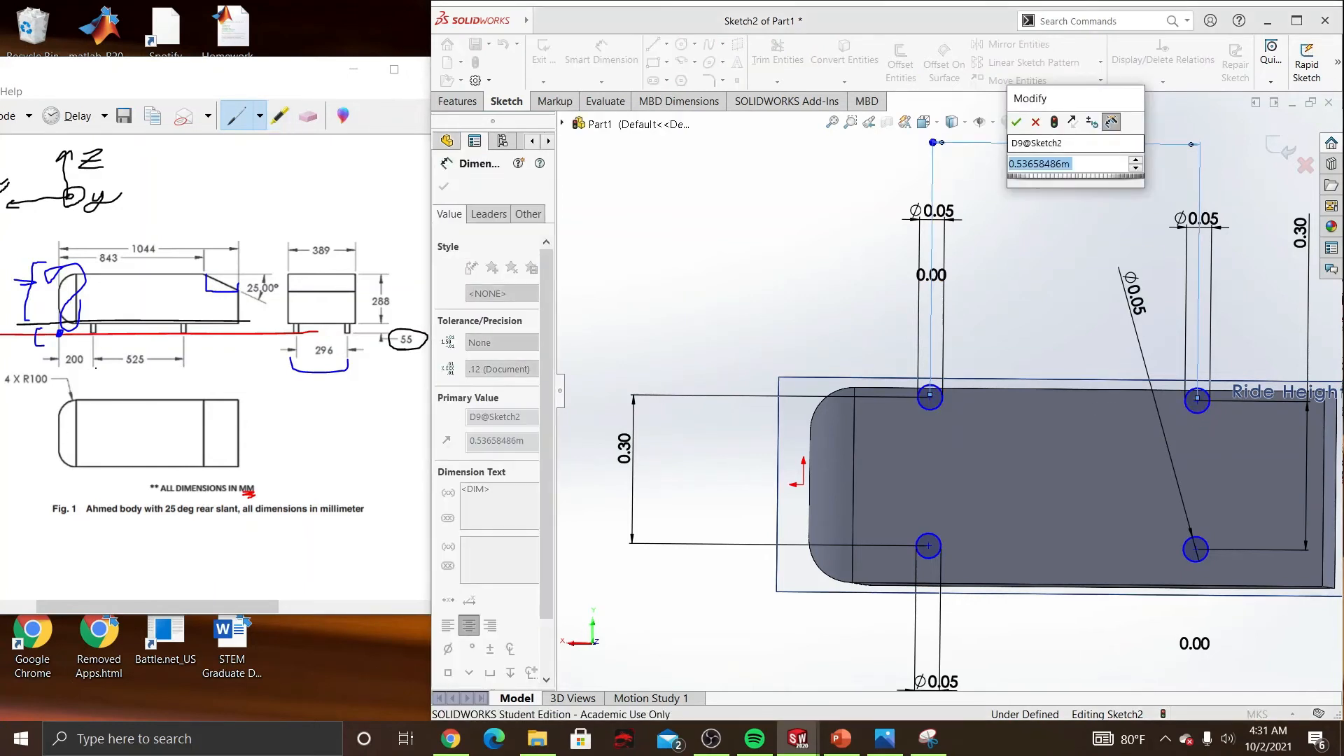
left_click(155, 373)
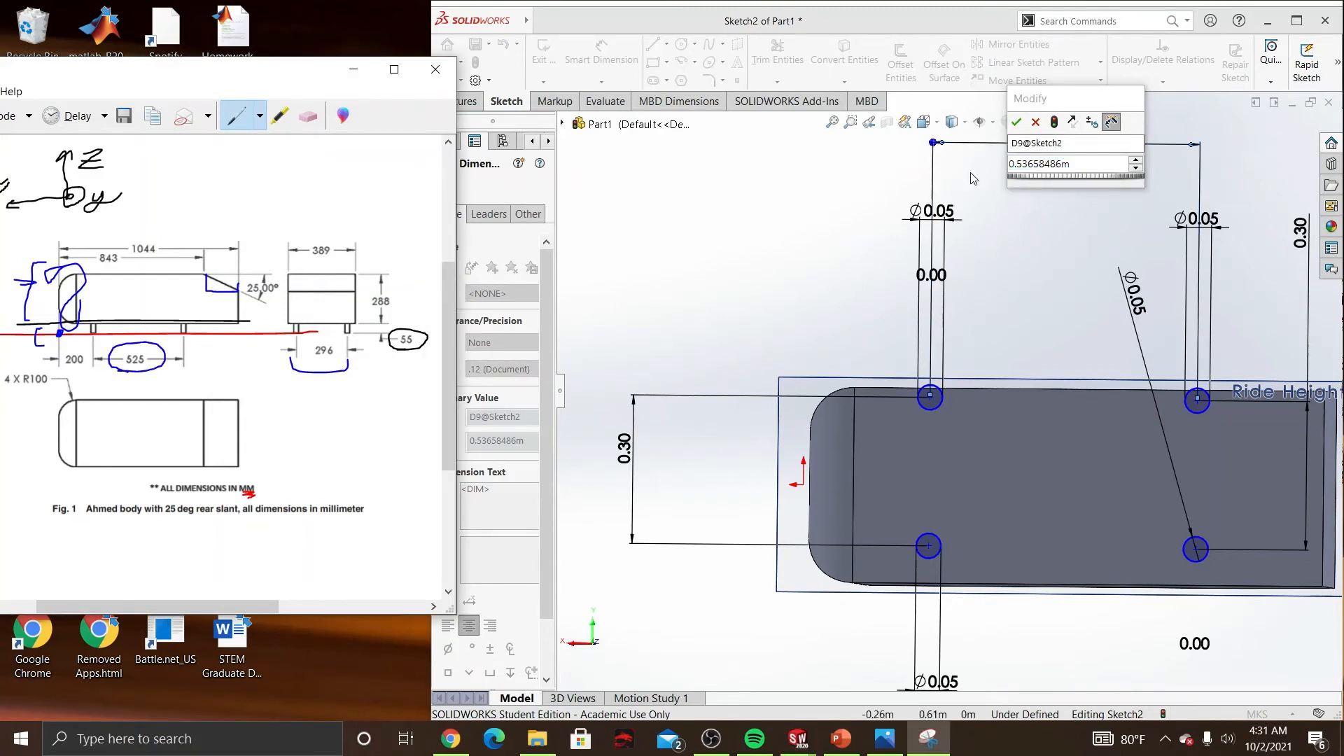
left_click(1069, 165)
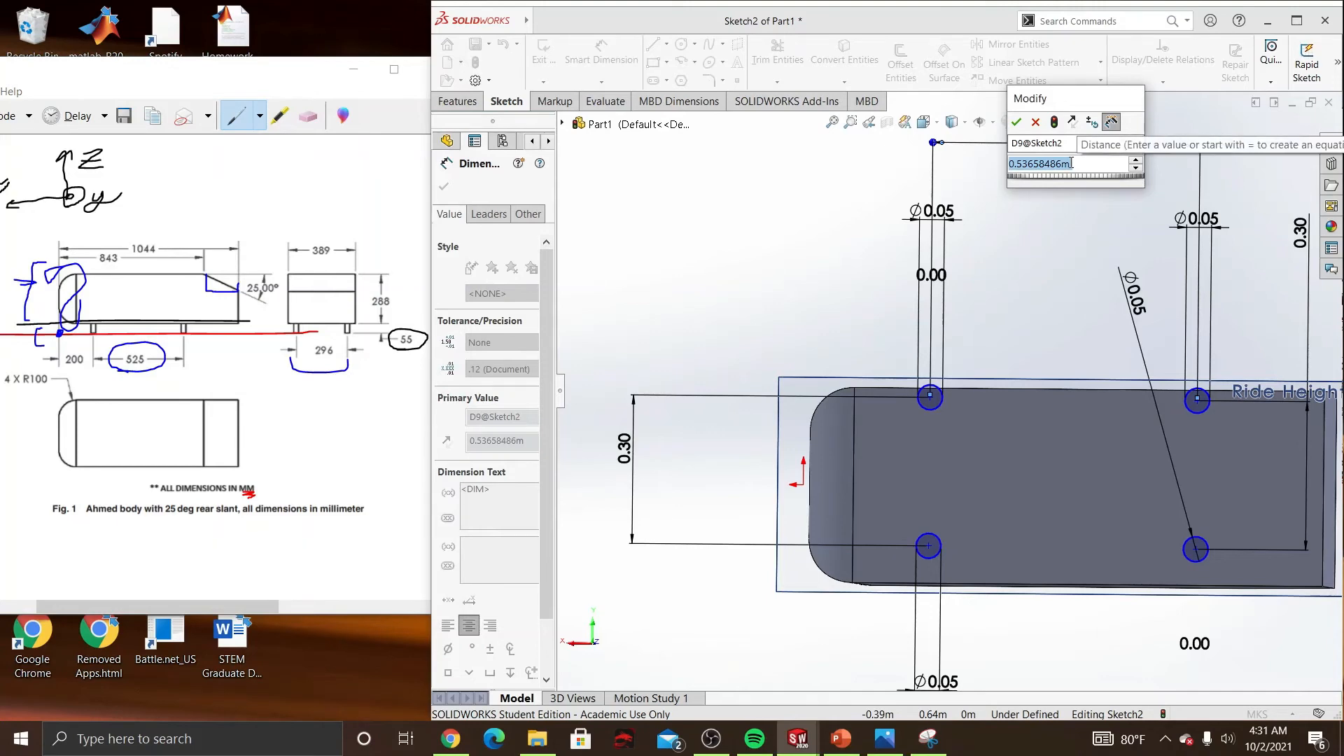
type("525")
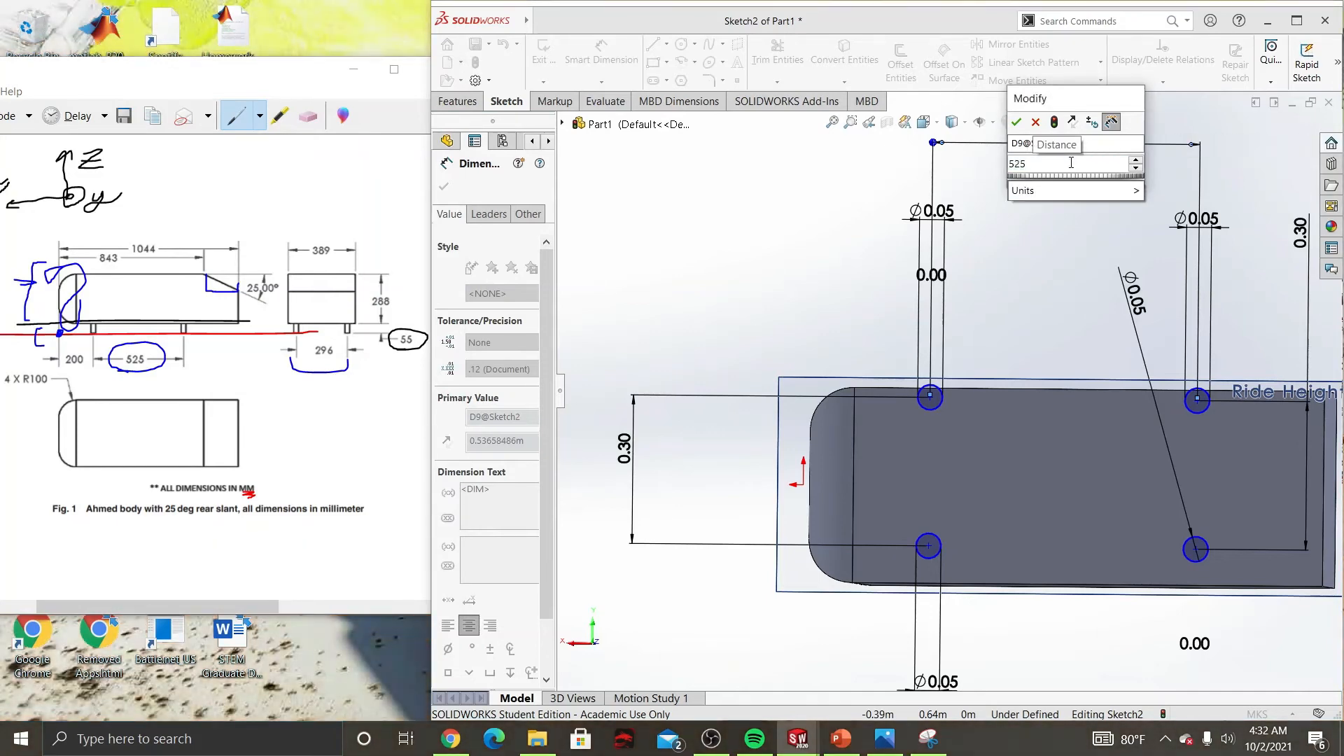
type("mm")
key("Return")
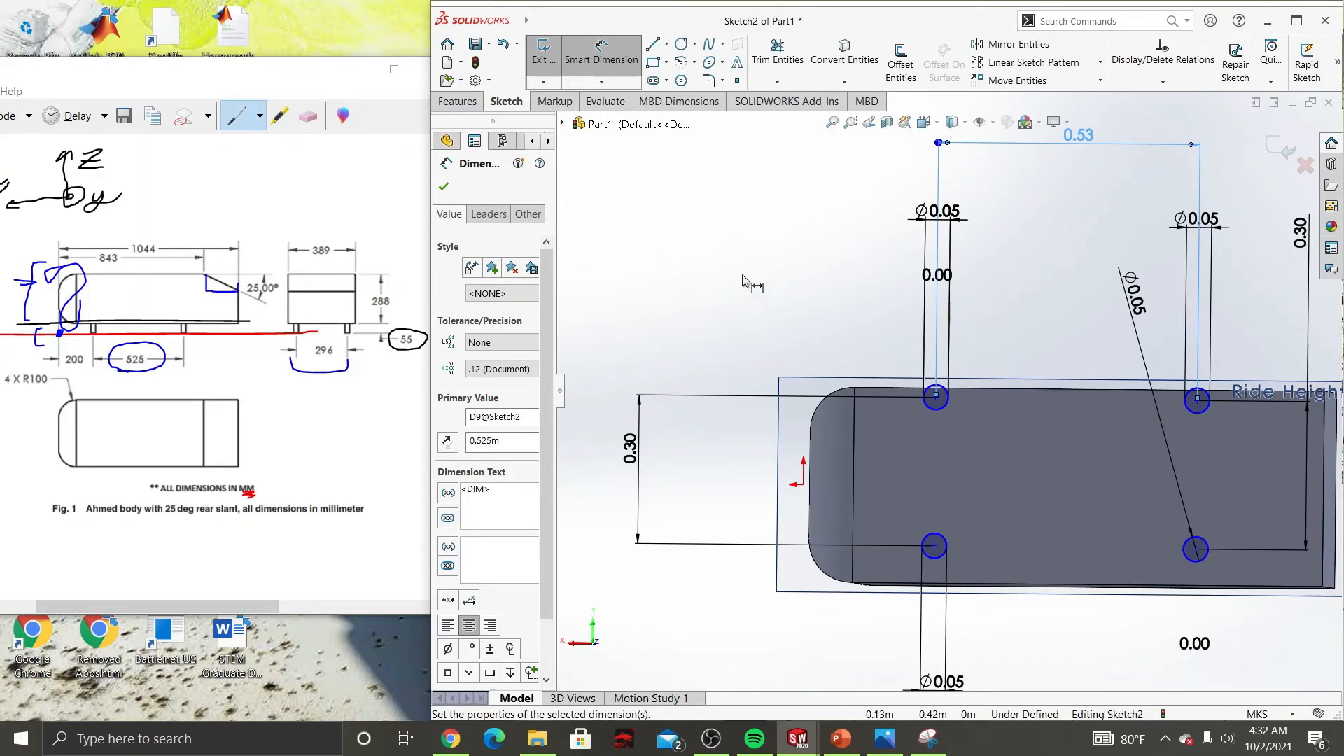
Step: Add a vertical dimension between the upper front and upper rear circles and set it to 0
left_click(1052, 315)
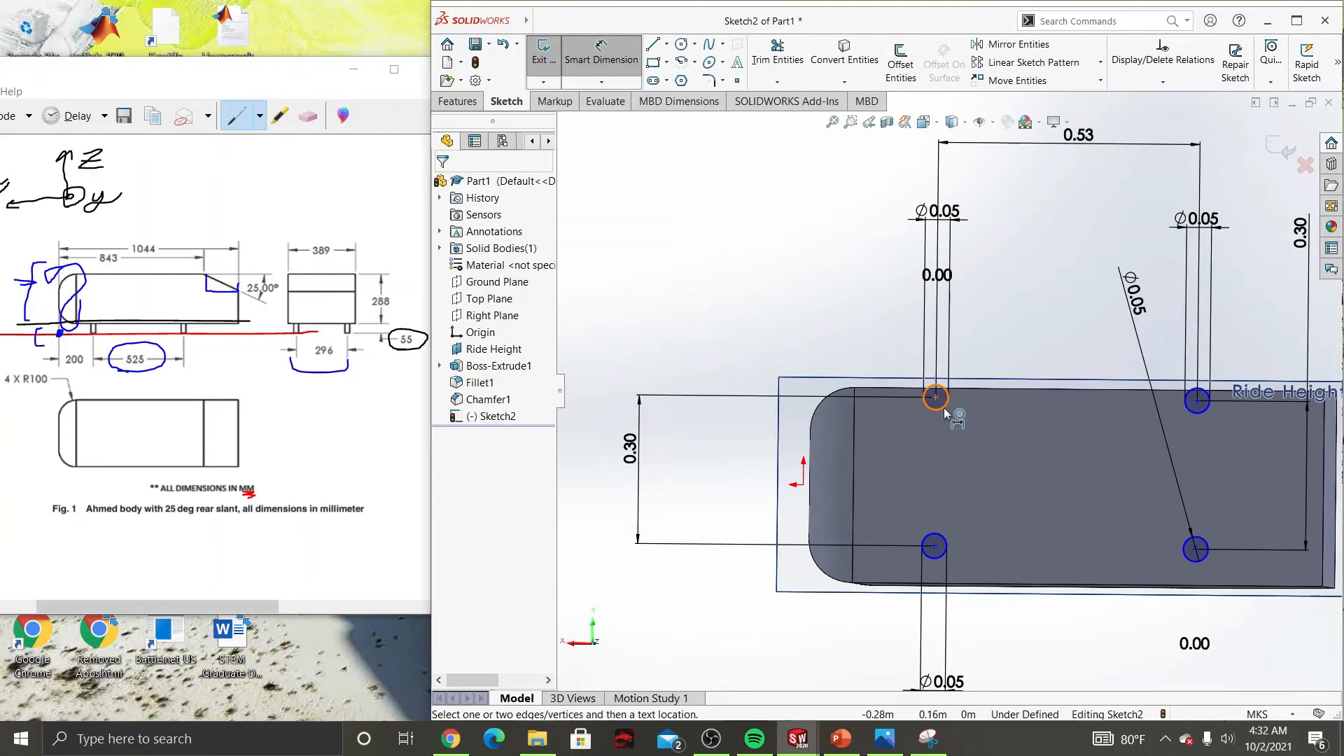
left_click(602, 82)
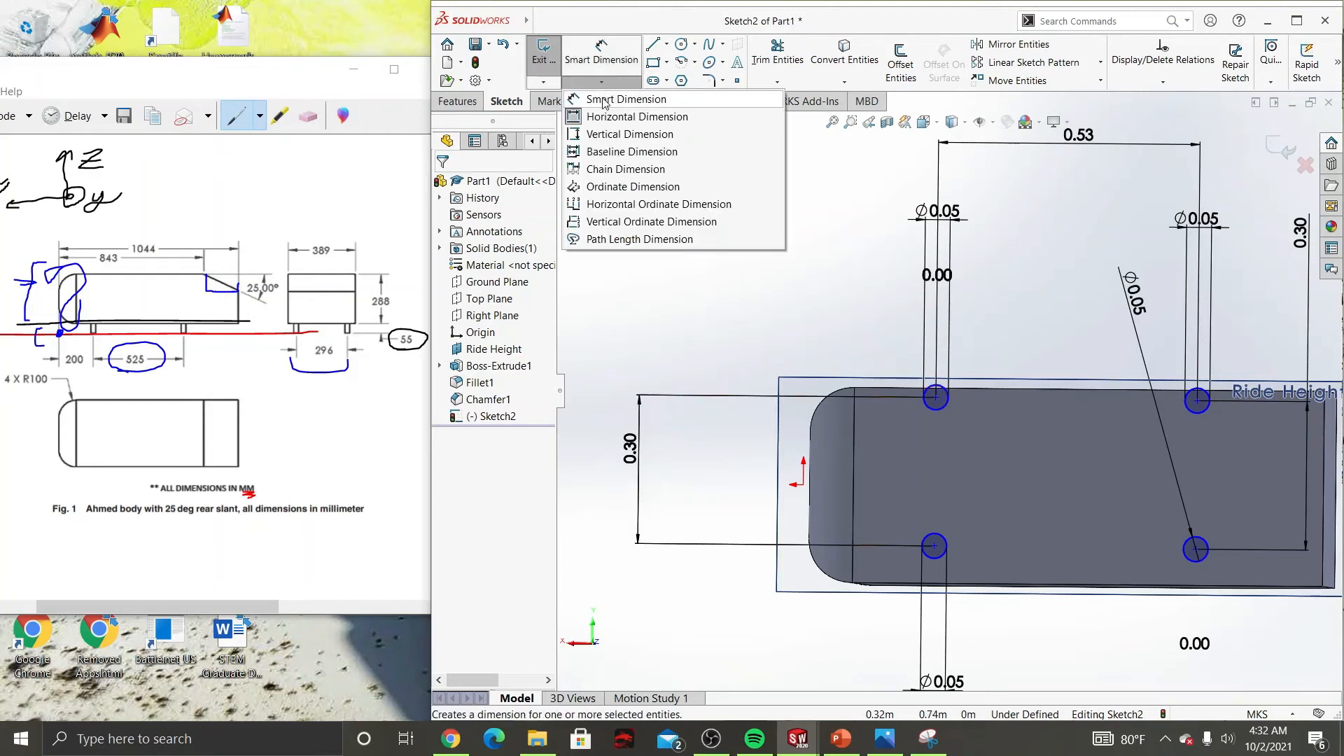
left_click(602, 136)
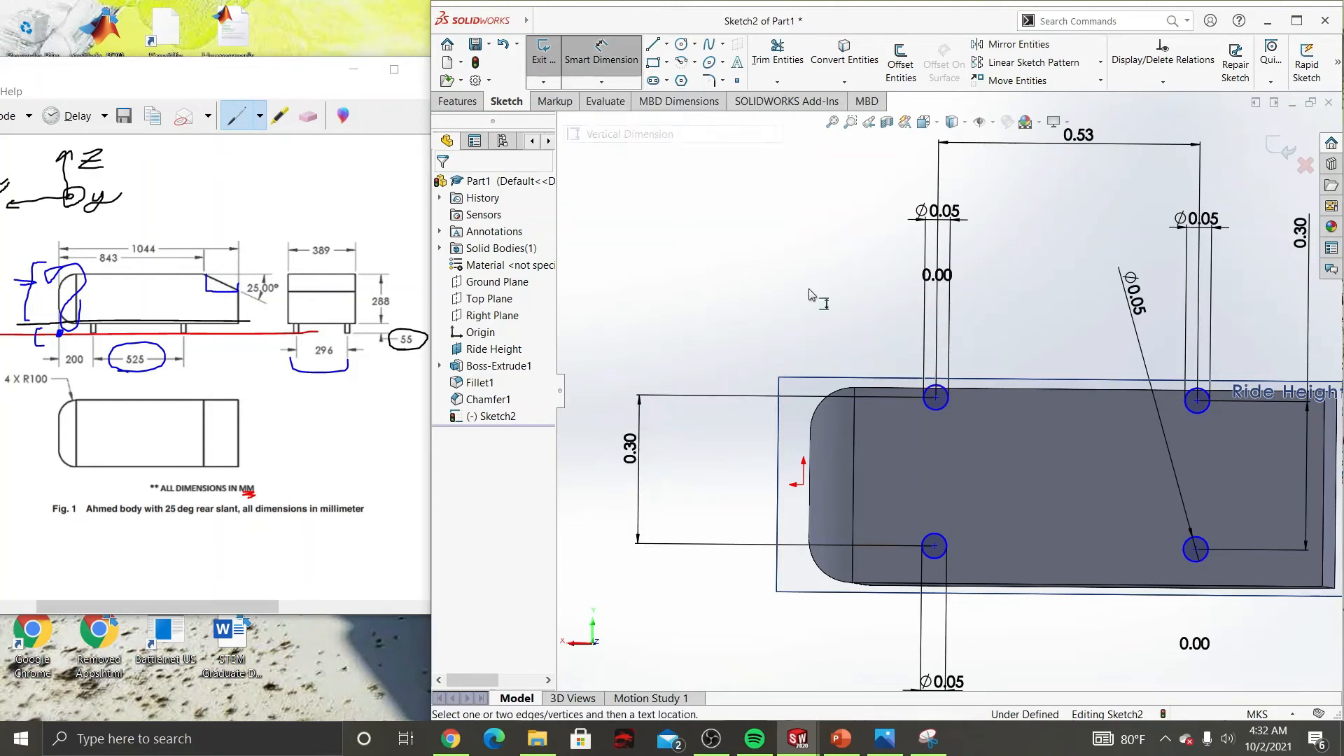
left_click(935, 397)
left_click(1197, 400)
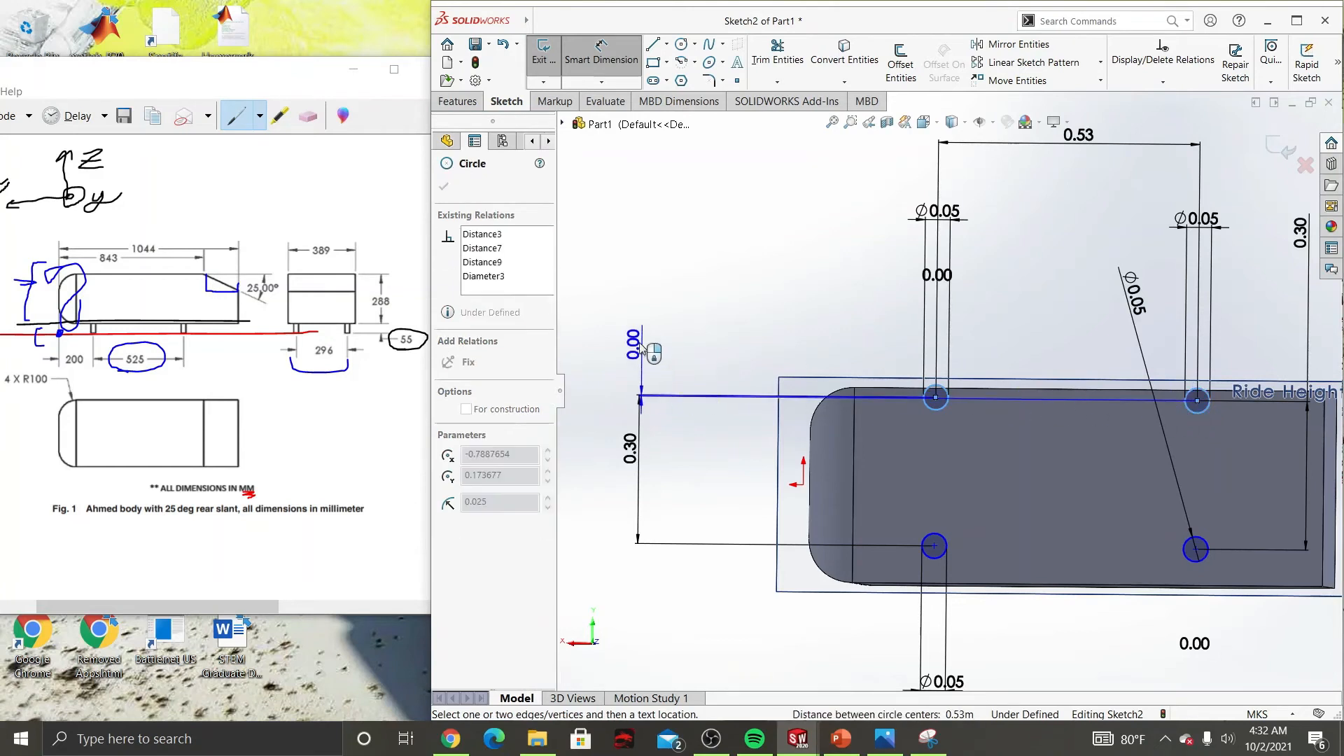
left_click(619, 259)
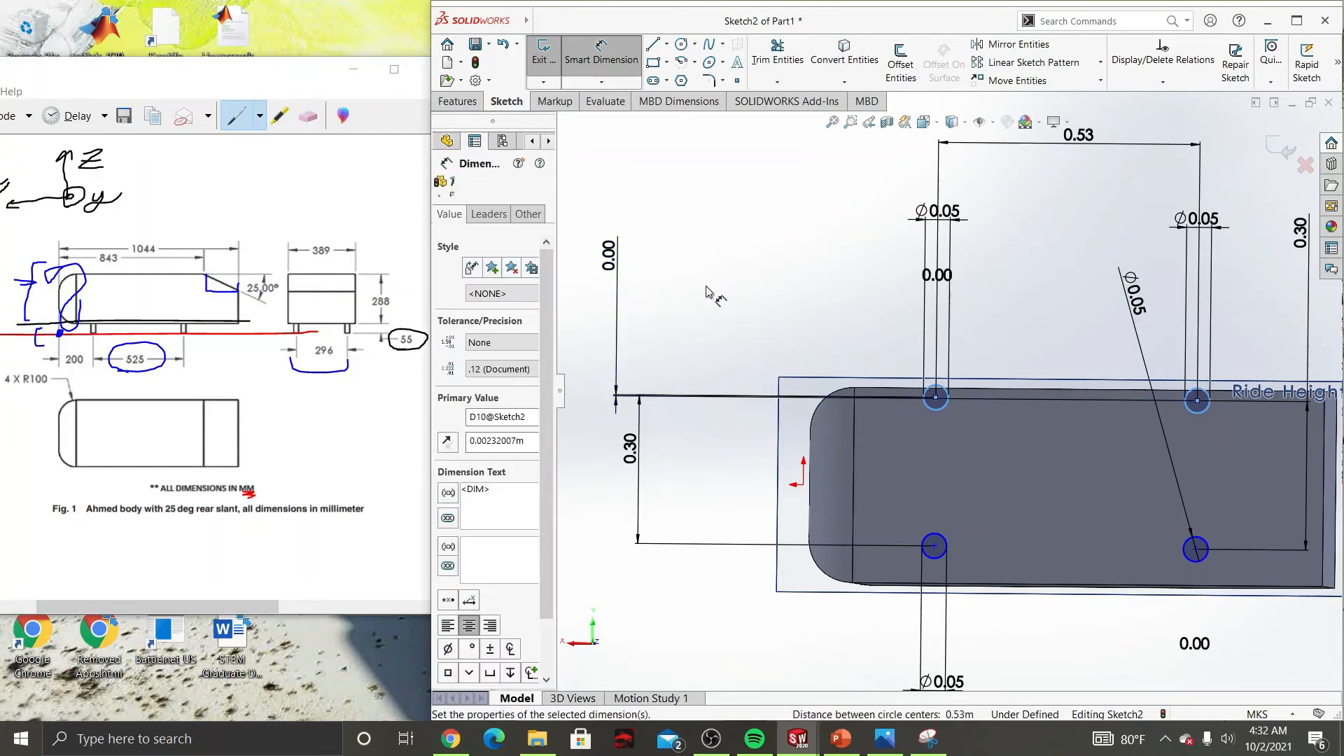
key("Return")
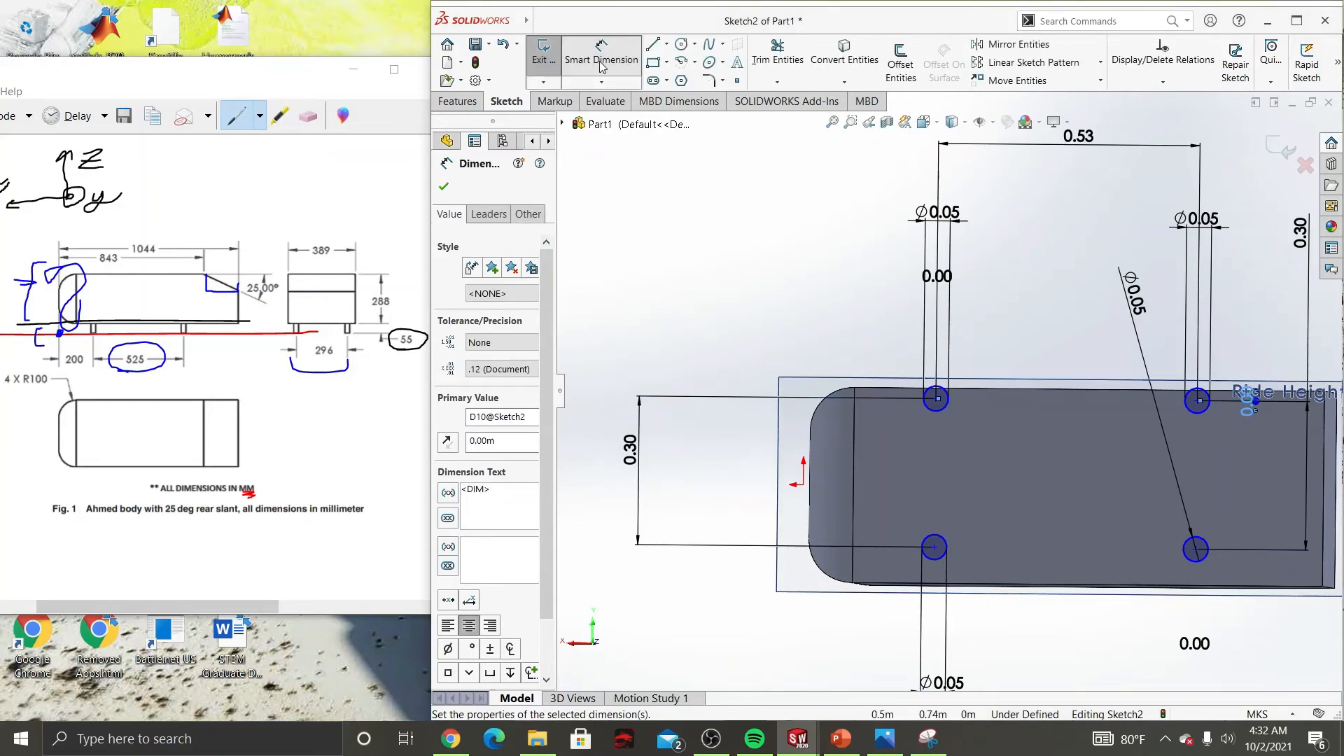
left_click(602, 66)
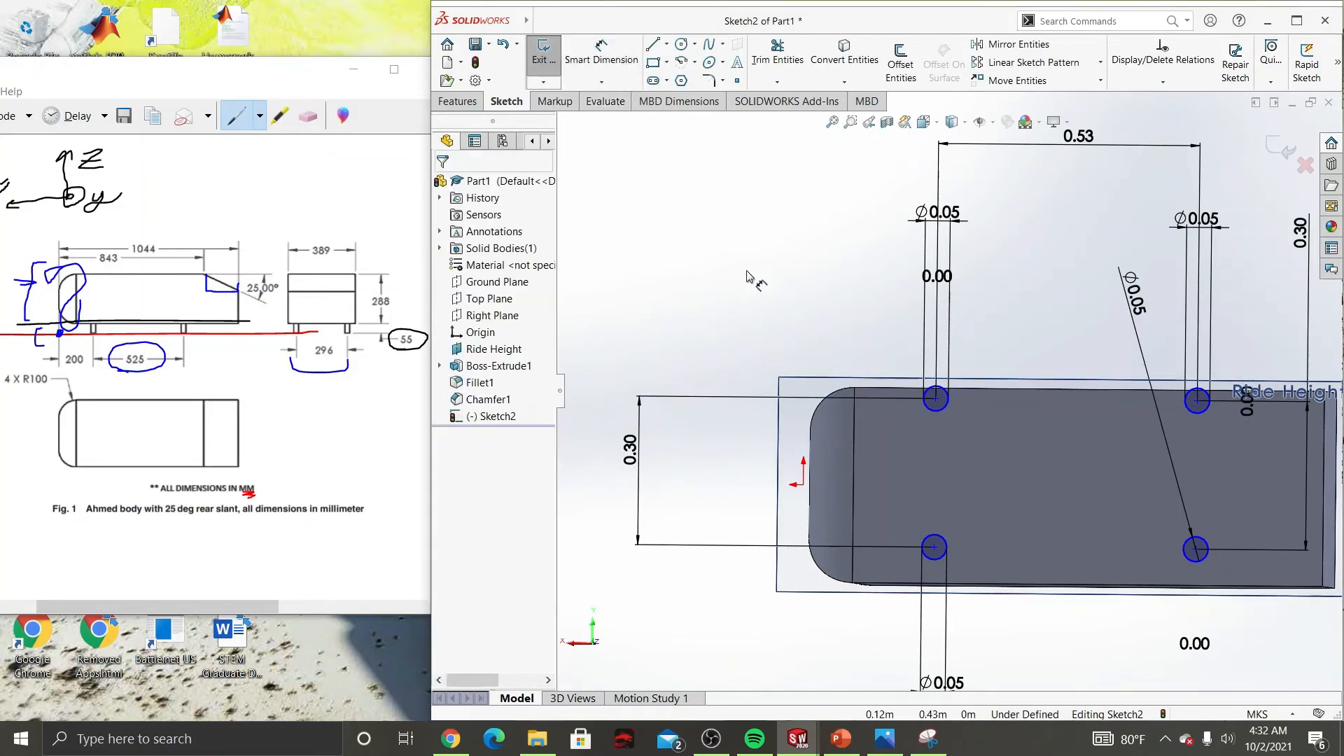
Step: Shift the upper front circle inward on the body to about X -0.23, Y 0.13
scroll(975, 456, "up", 2)
scroll(973, 455, "down", 5)
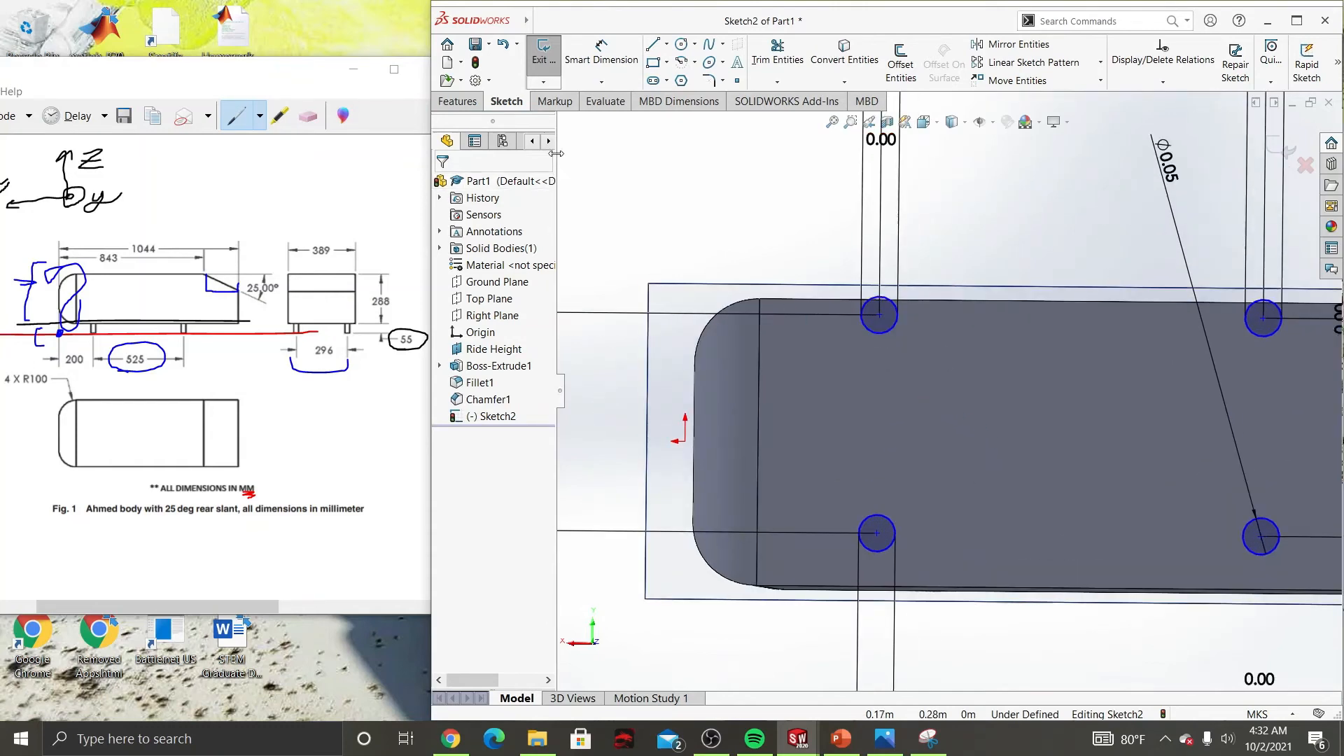
scroll(873, 336, "down", 2)
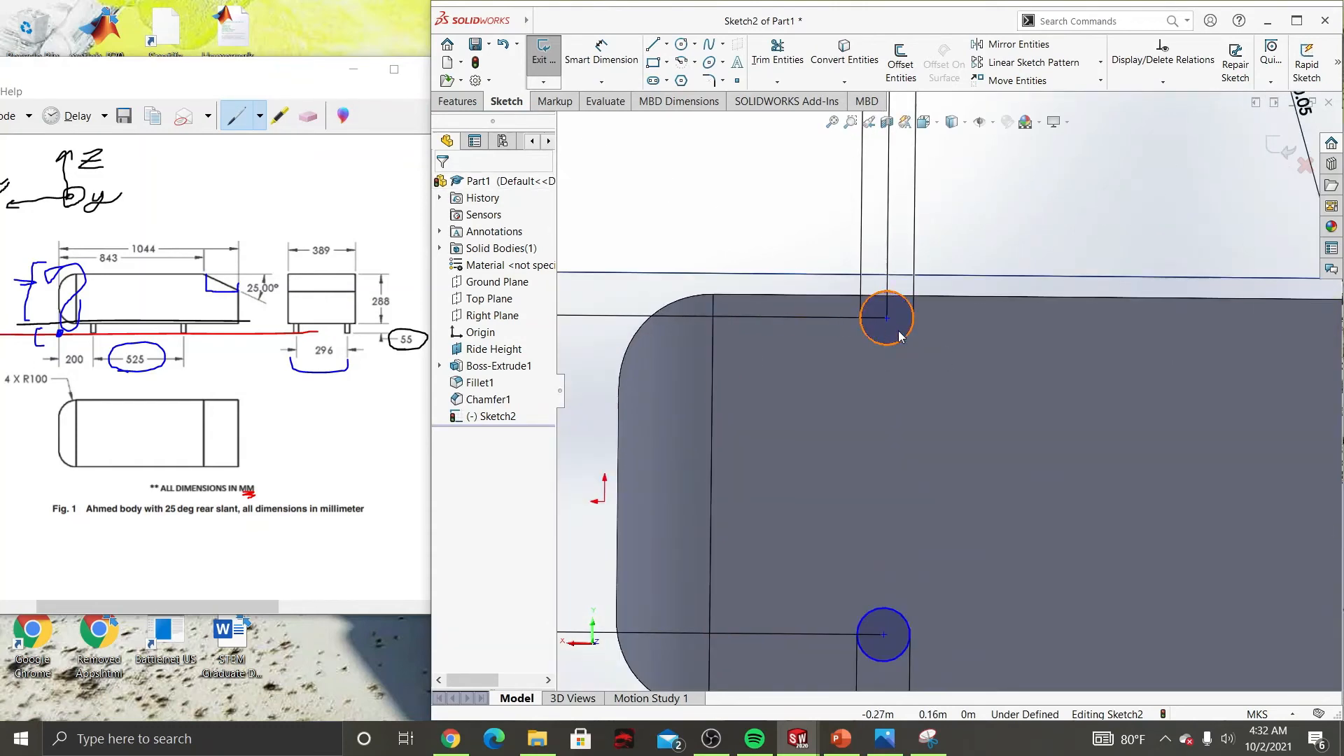
left_click(875, 342)
scroll(874, 350, "up", 1)
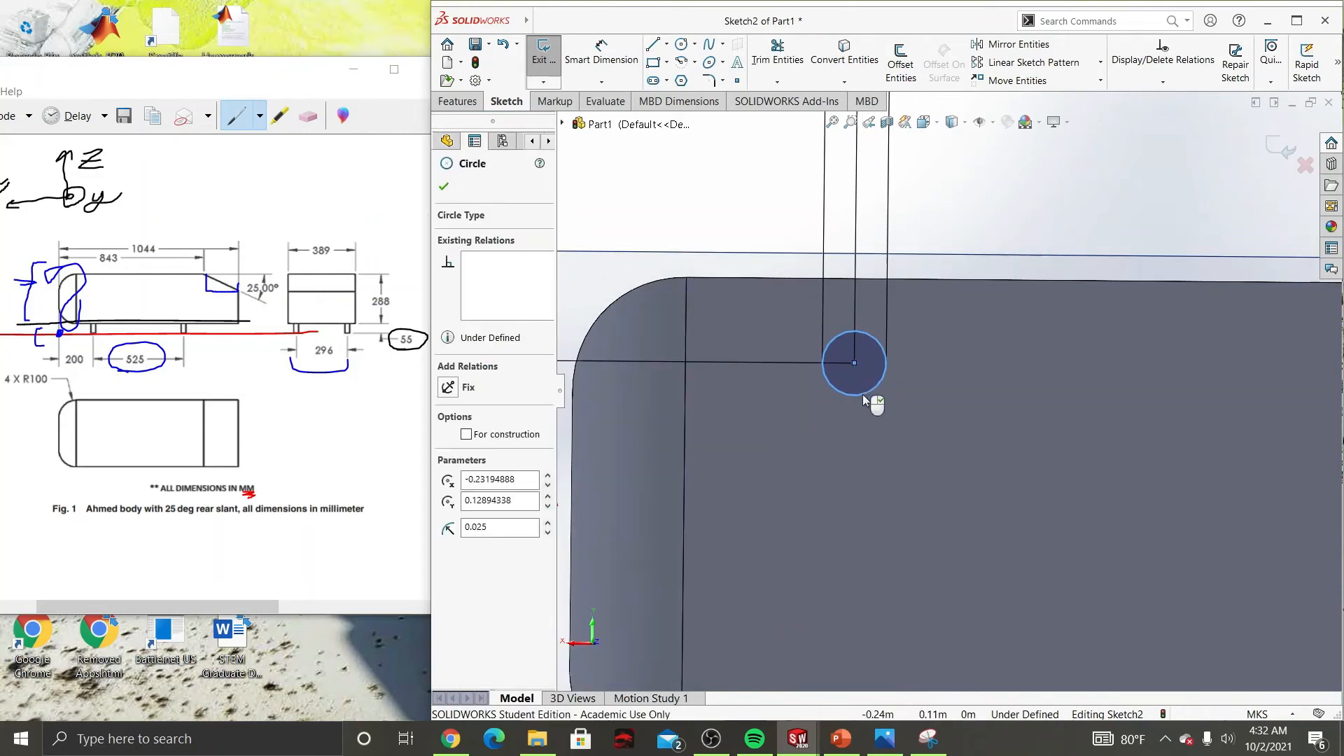
scroll(865, 409, "up", 2)
scroll(938, 399, "up", 2)
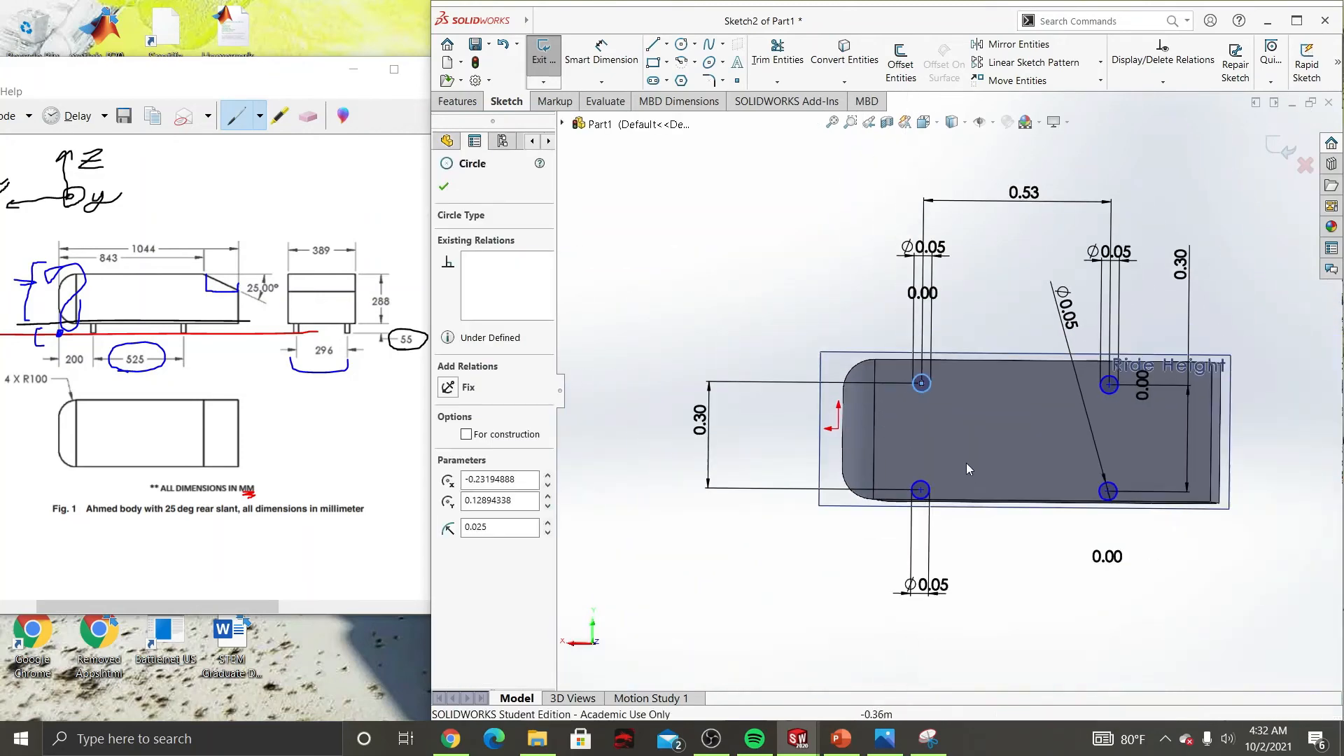
Step: Move the dimensioned circles off the body, placing the upper front circle's centre at about X 0.15, Y 0.67
left_click(923, 384)
mouse_move(922, 383)
left_mouse_down()
mouse_move(679, 245)
mouse_move(629, 172)
mouse_move(832, 152)
mouse_move(845, 294)
mouse_move(644, 166)
mouse_move(703, 166)
mouse_move(868, 230)
mouse_move(786, 189)
left_mouse_up()
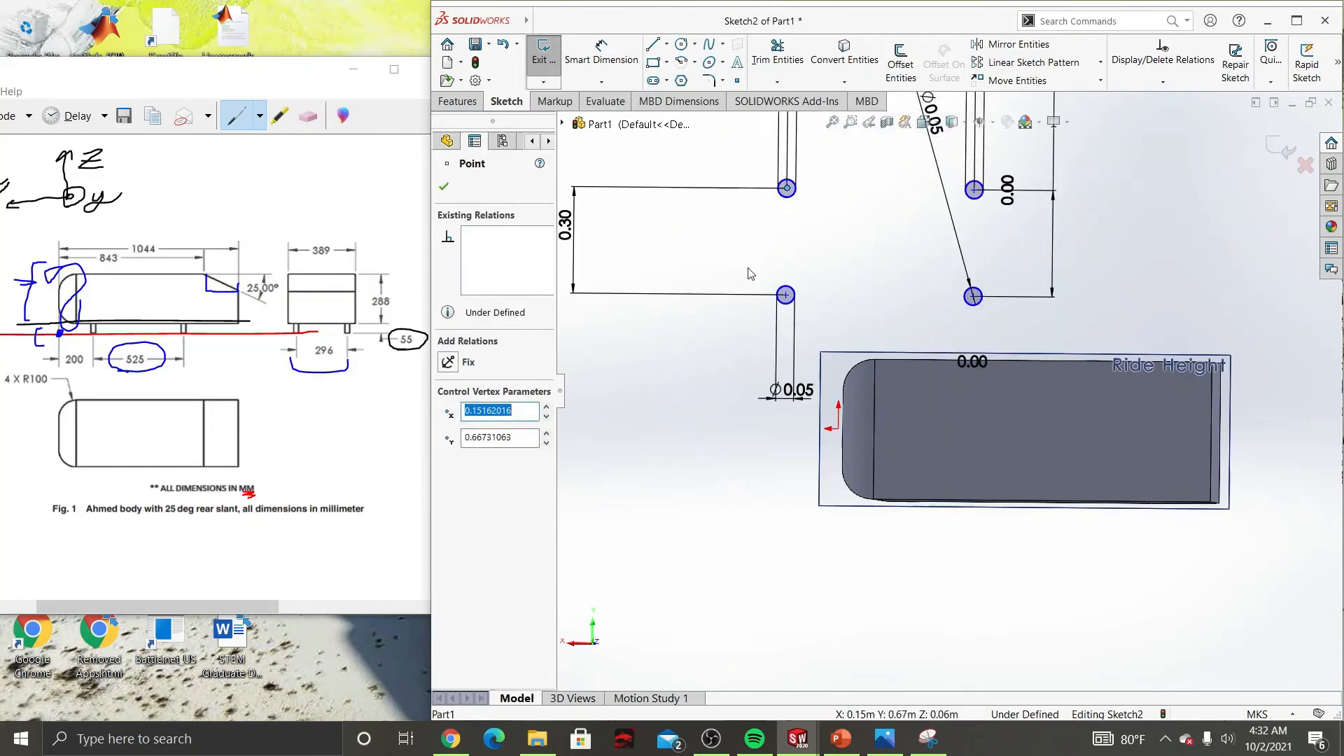
left_click(787, 303)
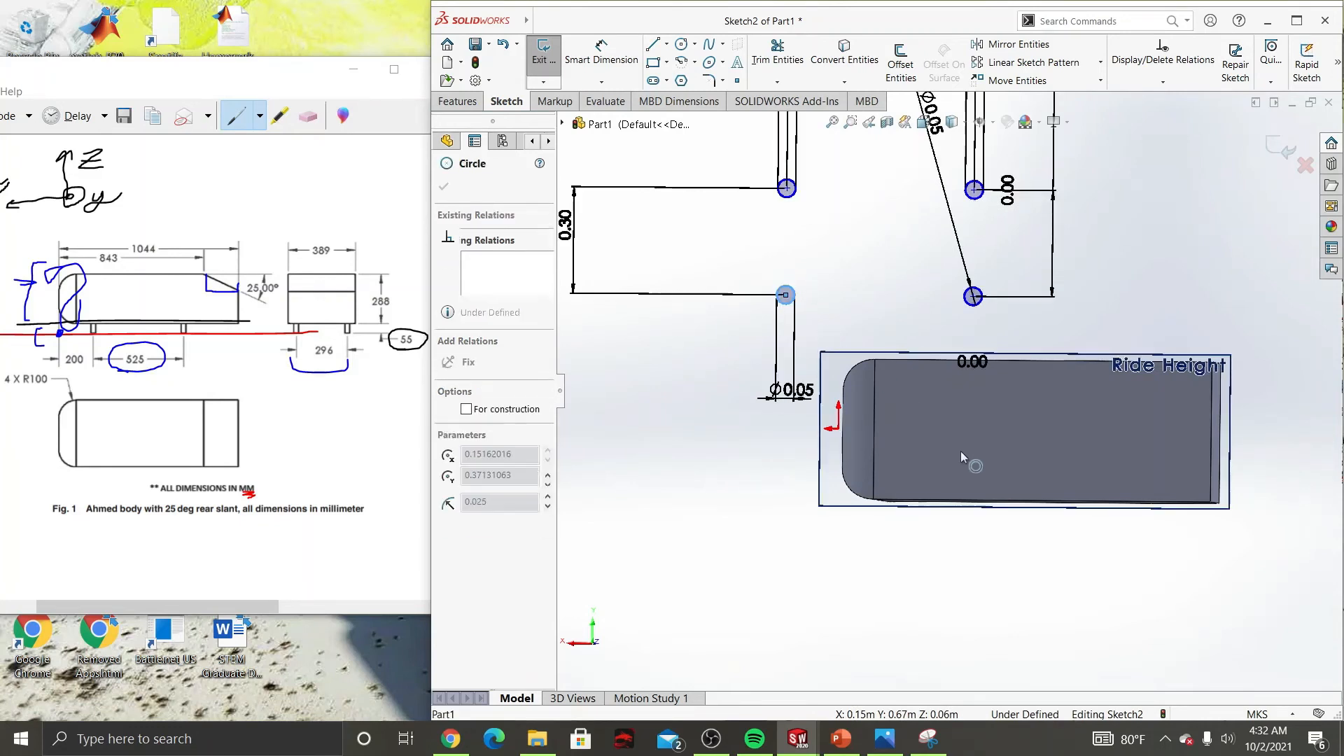
left_click(642, 375)
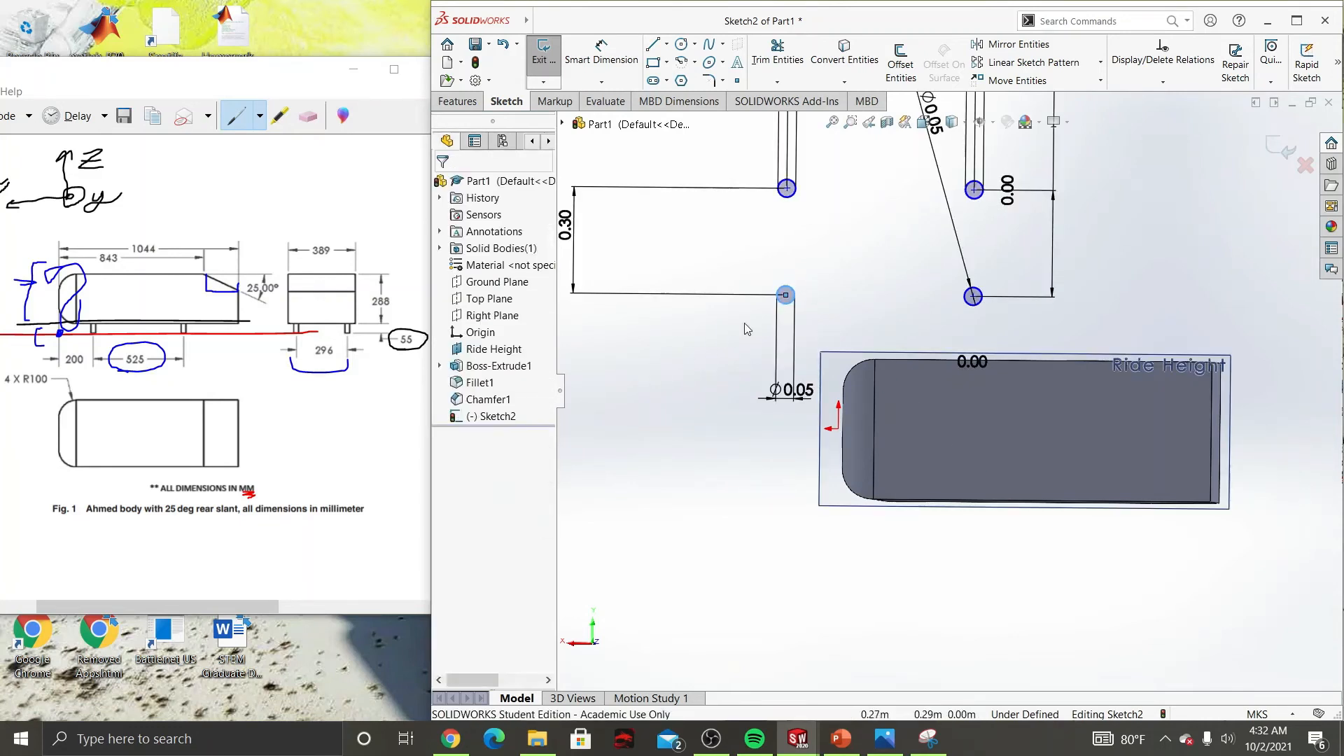
left_click(787, 190)
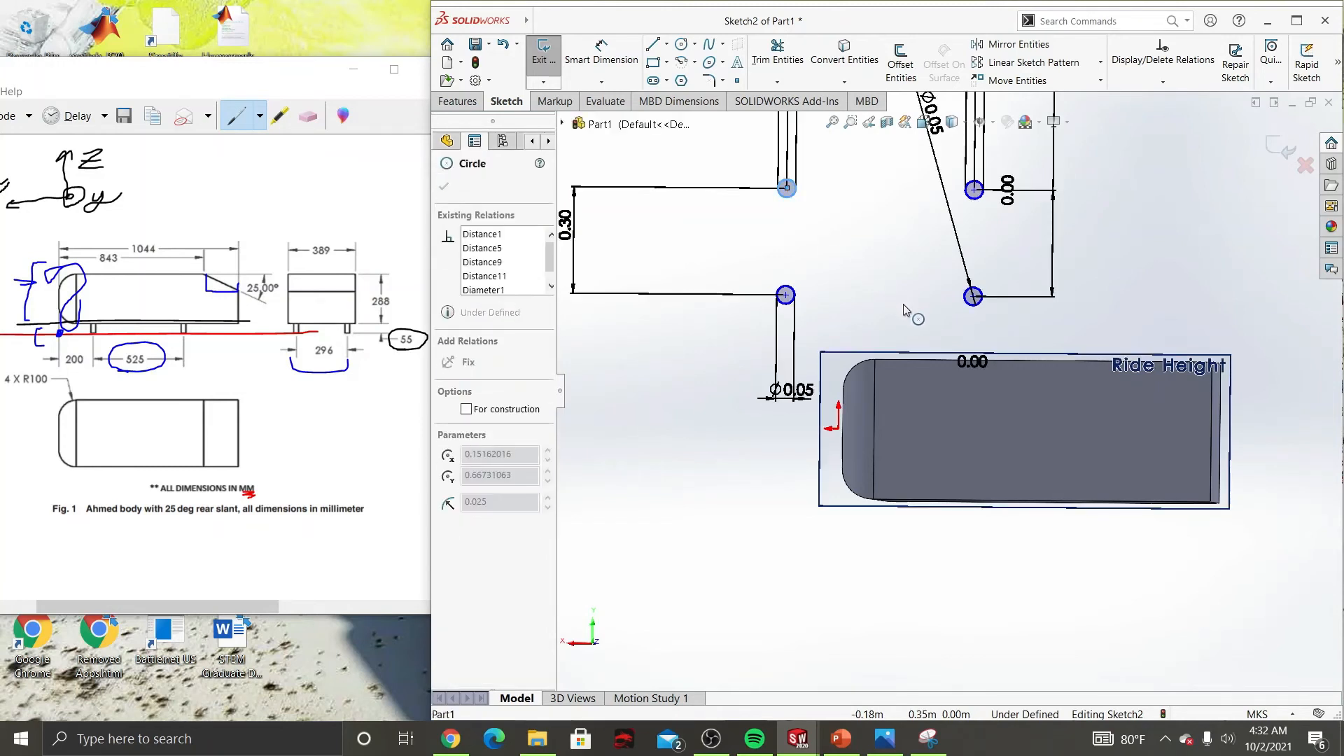
left_click(804, 259)
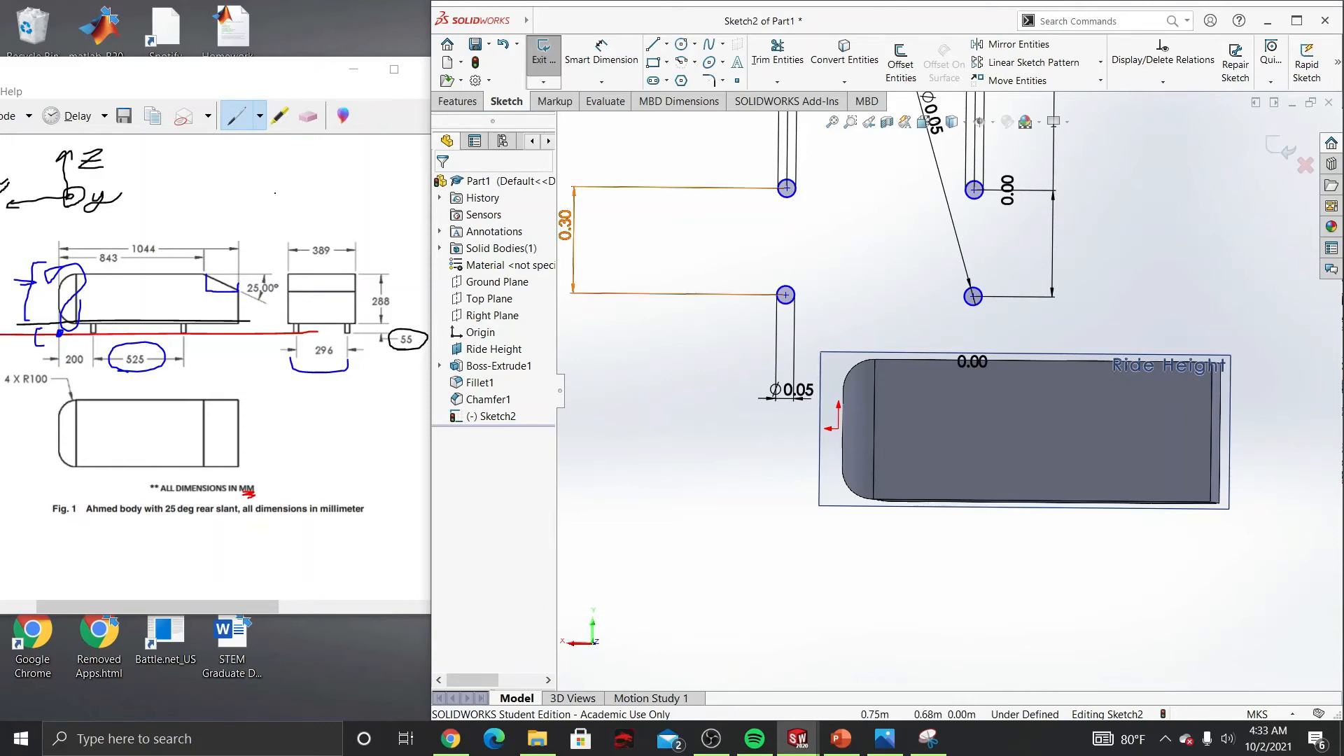
Step: Switch to the ER06-FrontWing-Concept4-3b-NoShave-2d-16 part and open its Sketch1 for editing
mouse_move(808, 744)
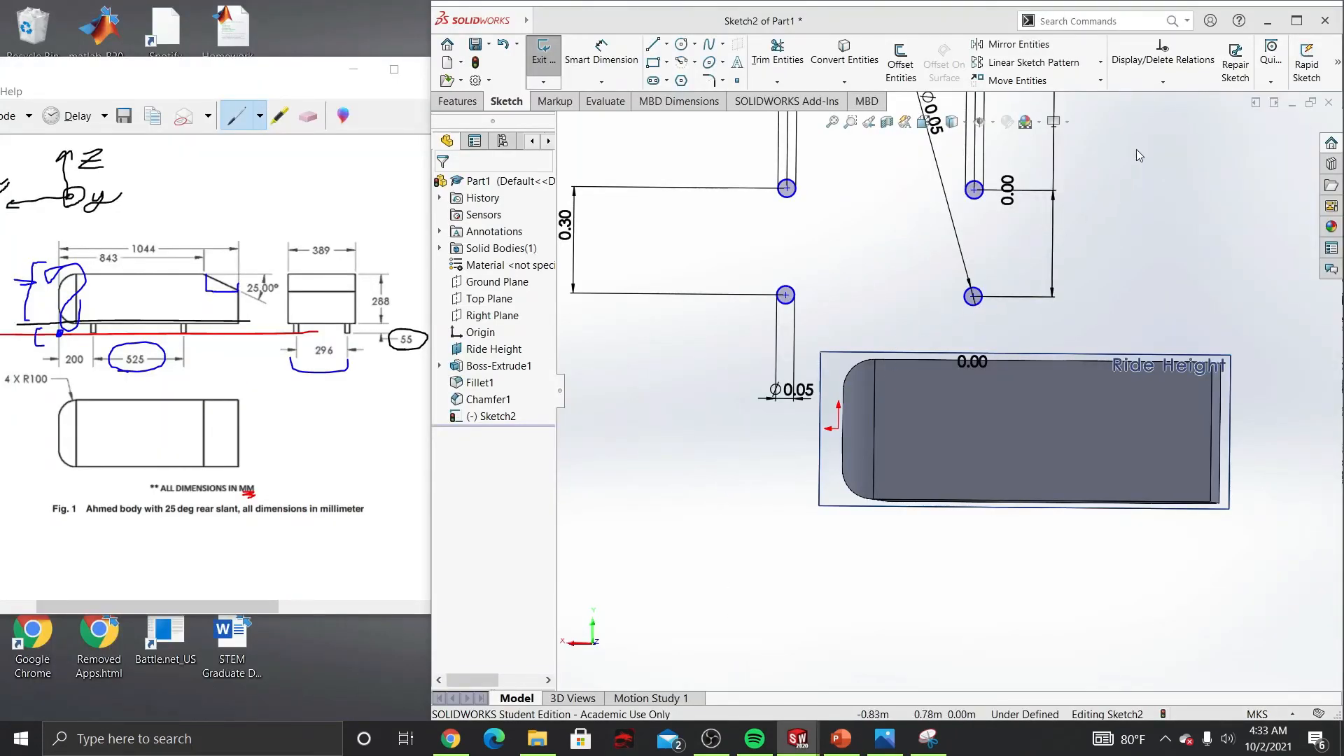
left_click(1266, 25)
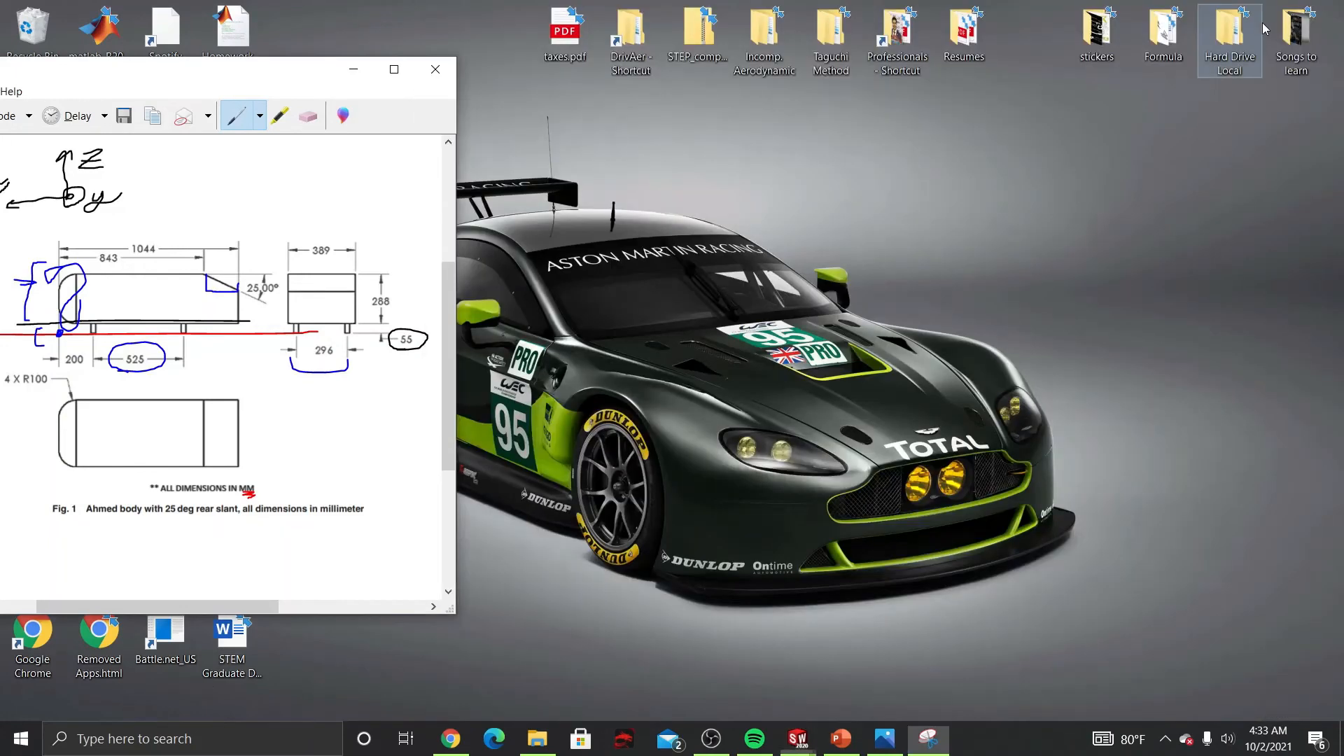
left_click(353, 68)
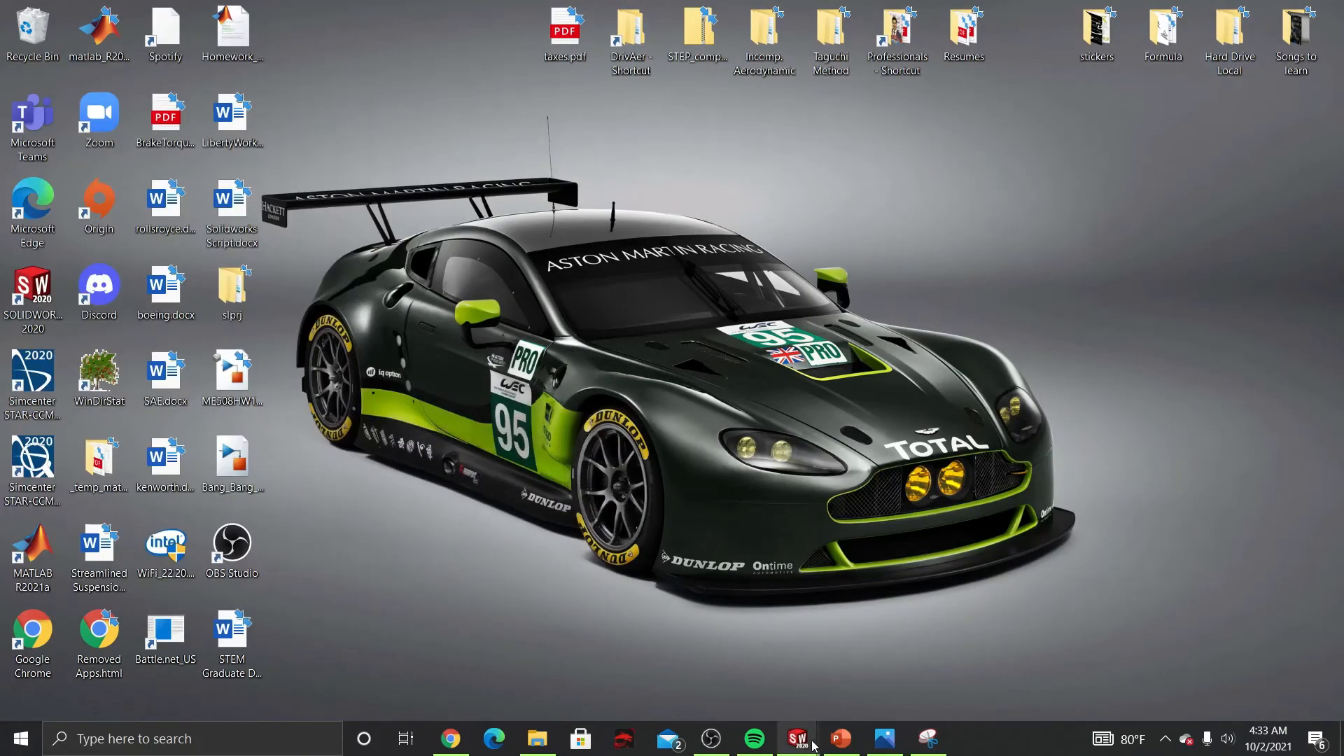
left_click(725, 665)
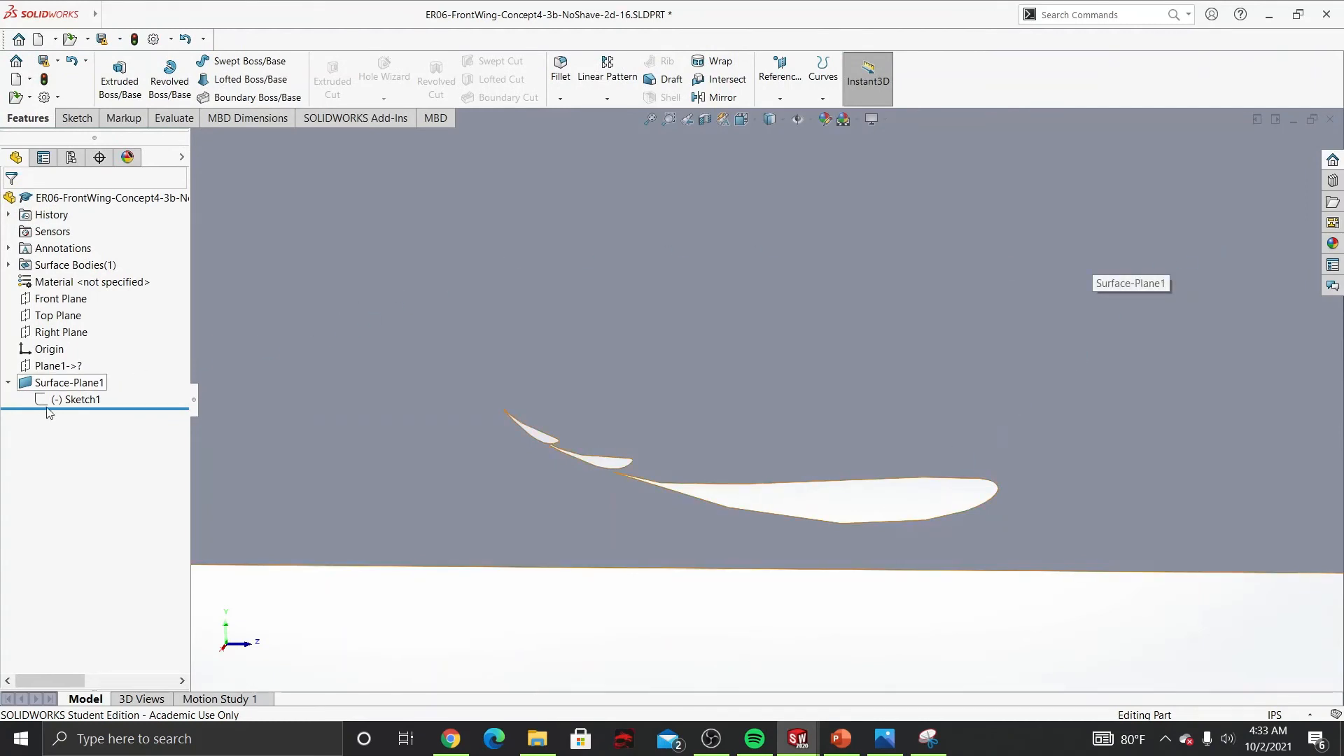
left_click(63, 400)
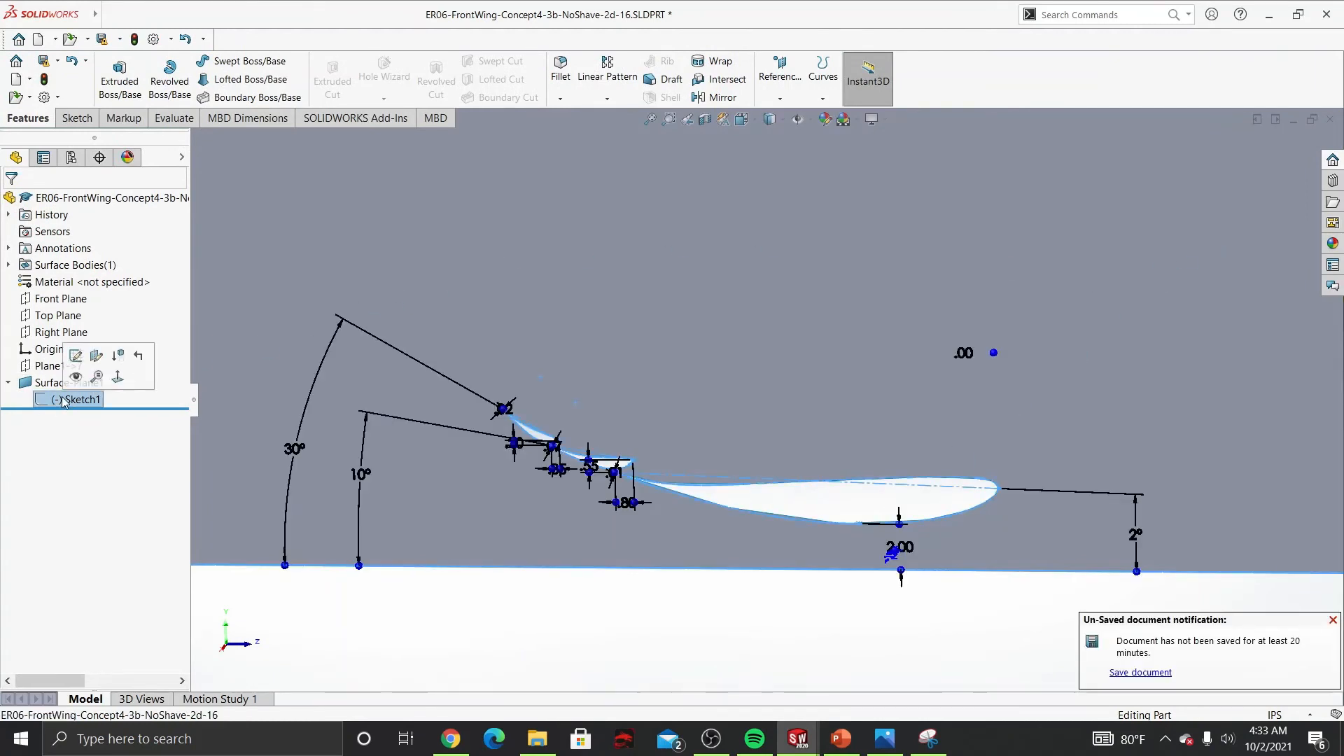
left_click(76, 355)
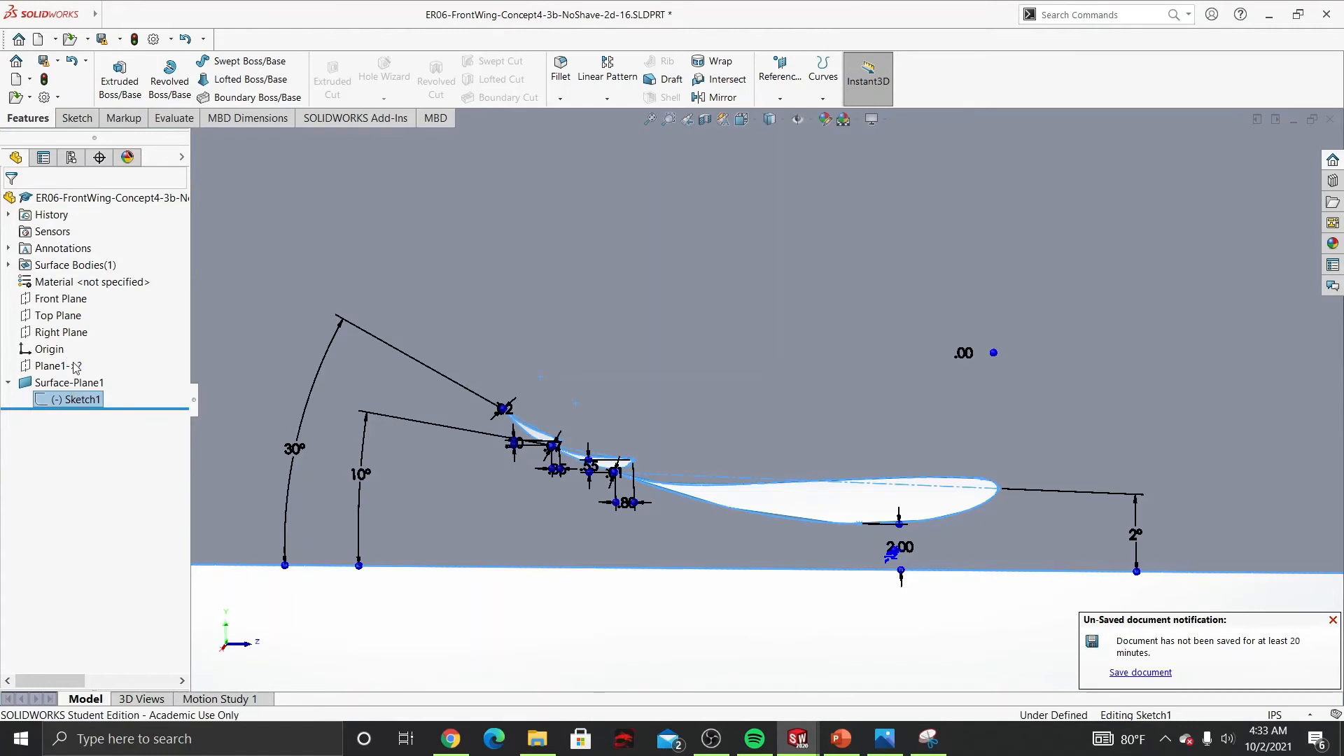
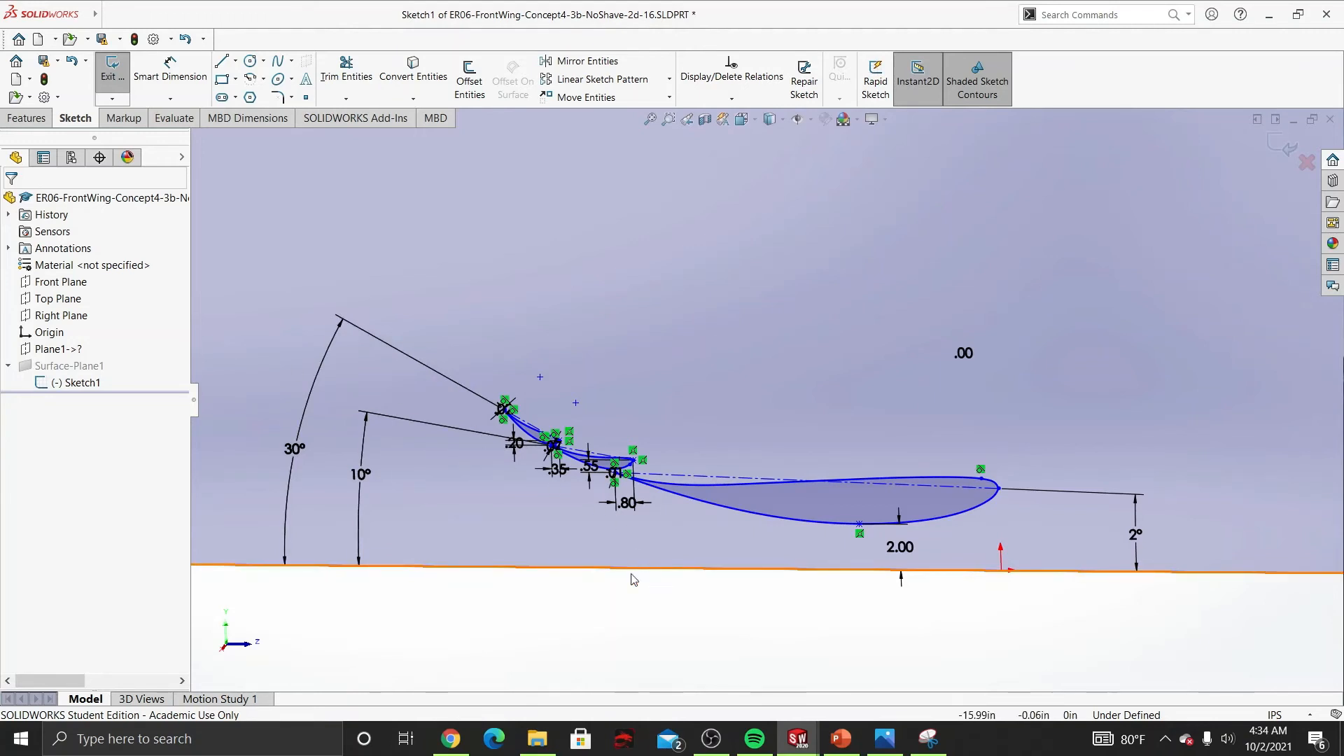
Step: Set the vertical distance between the main wing profile's underside and the ground line to 5 inches
scroll(903, 529, "up", 3)
scroll(902, 531, "down", 5)
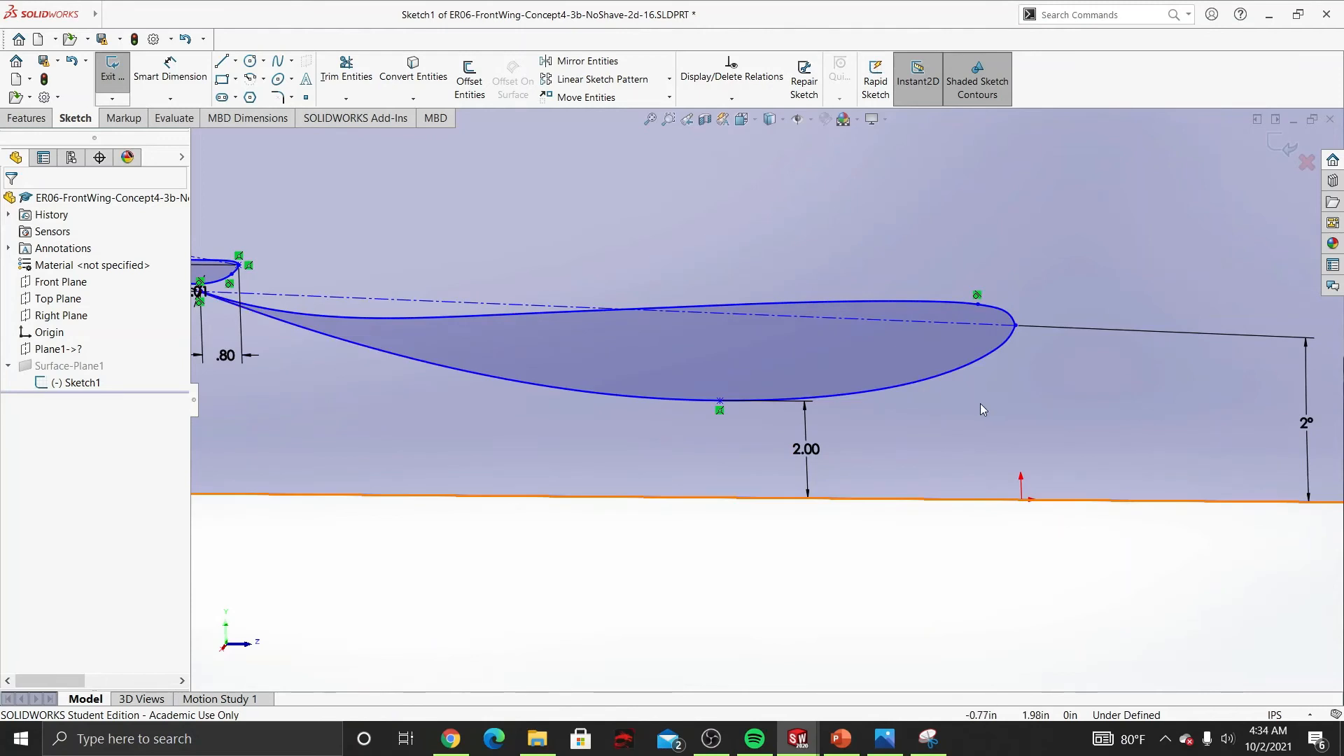
double_click(808, 462)
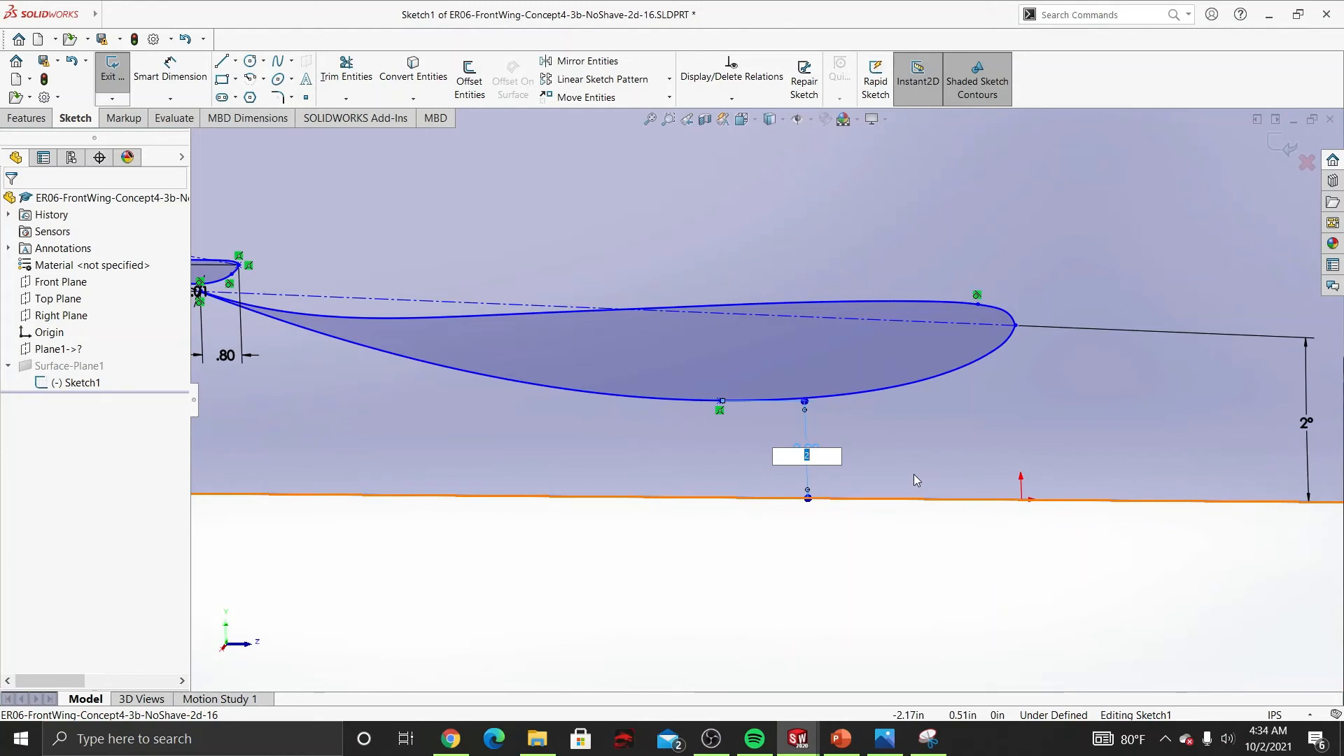
type("5")
key("Return")
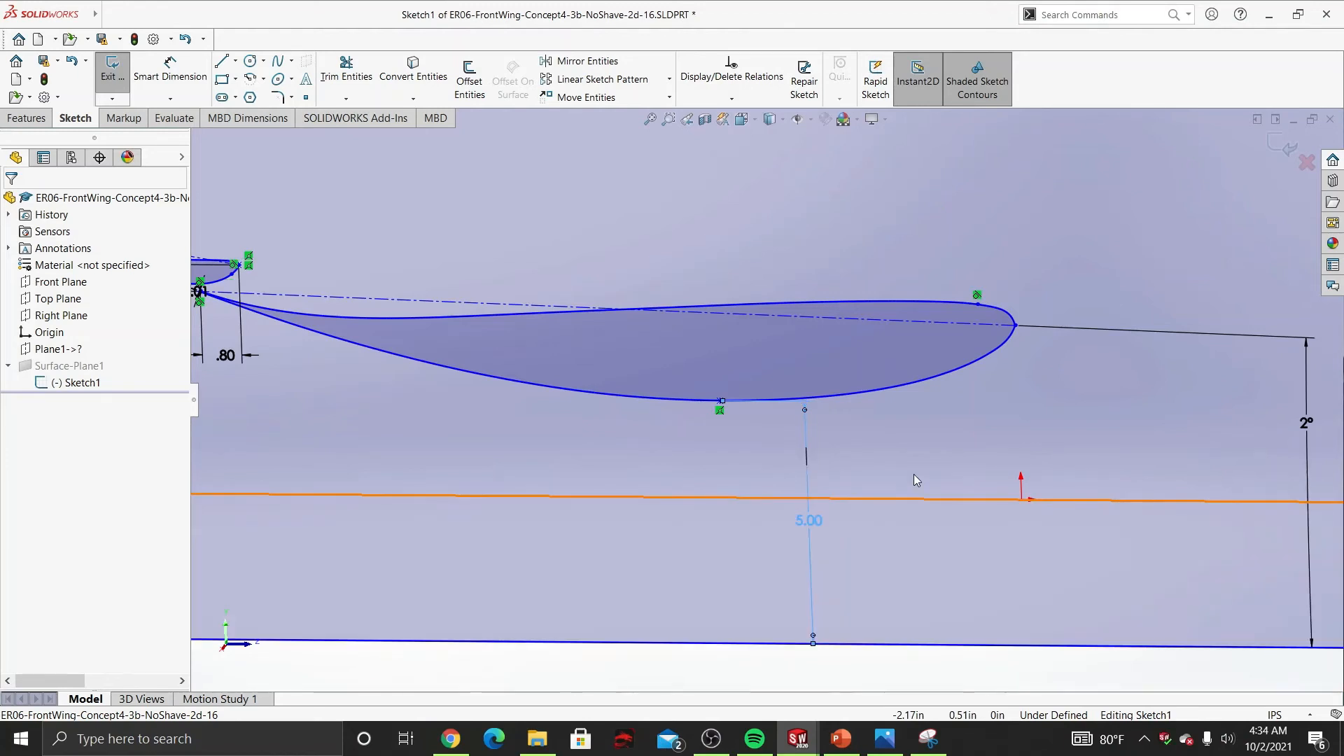
Step: Undo the last change to the wing's ground clearance dimension
scroll(904, 473, "up", 4)
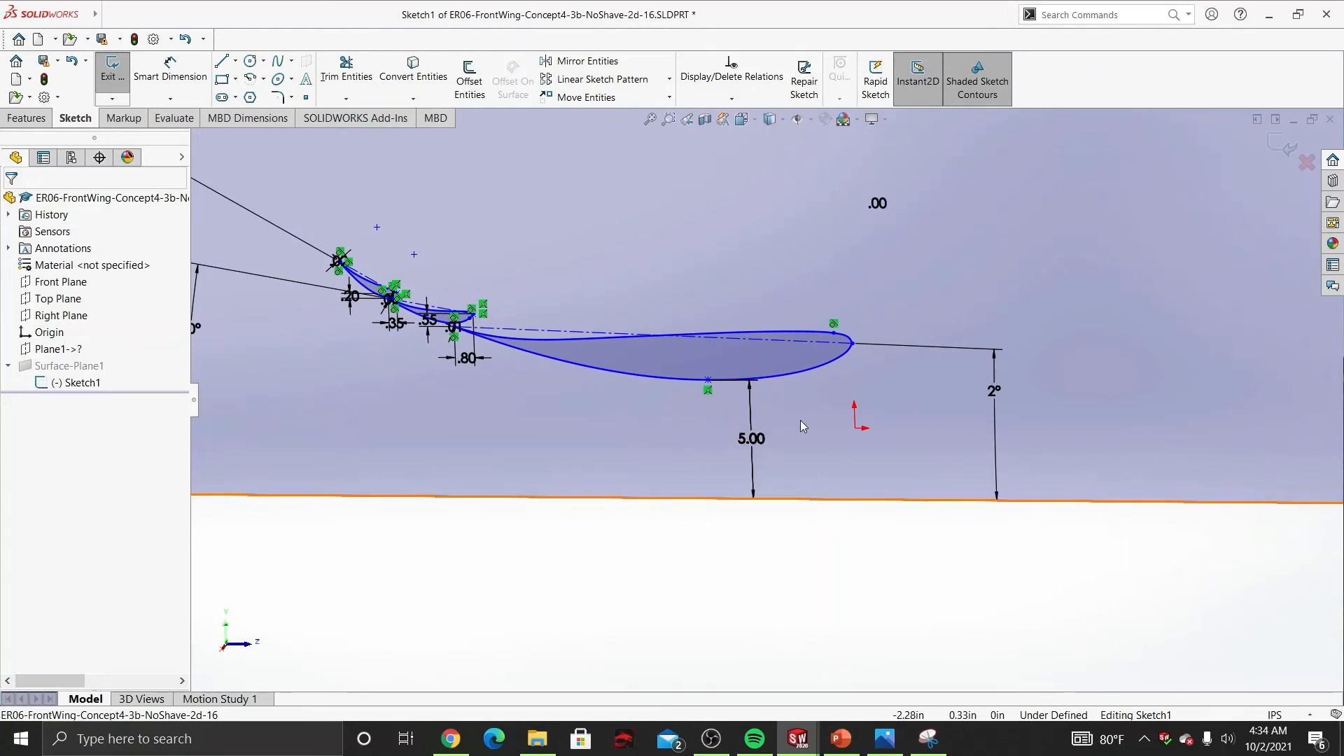
key("ctrl+z")
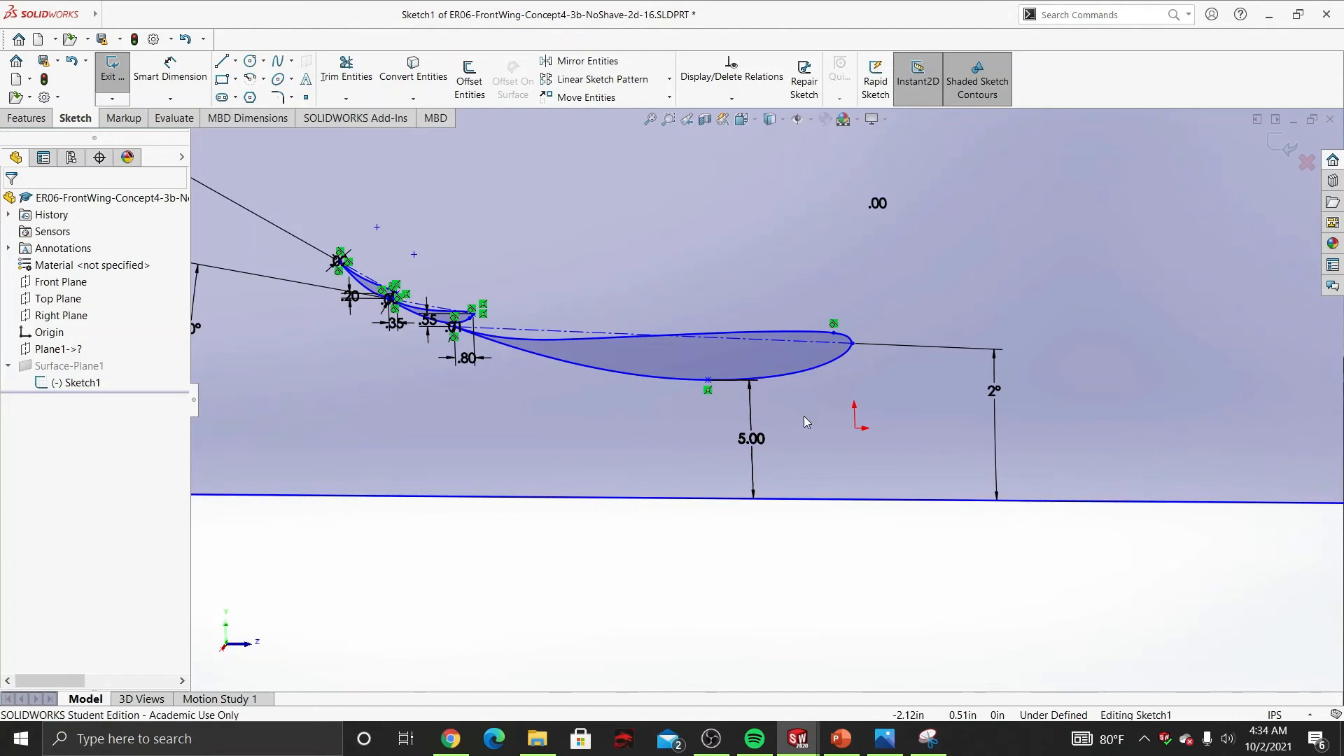
left_click(804, 425)
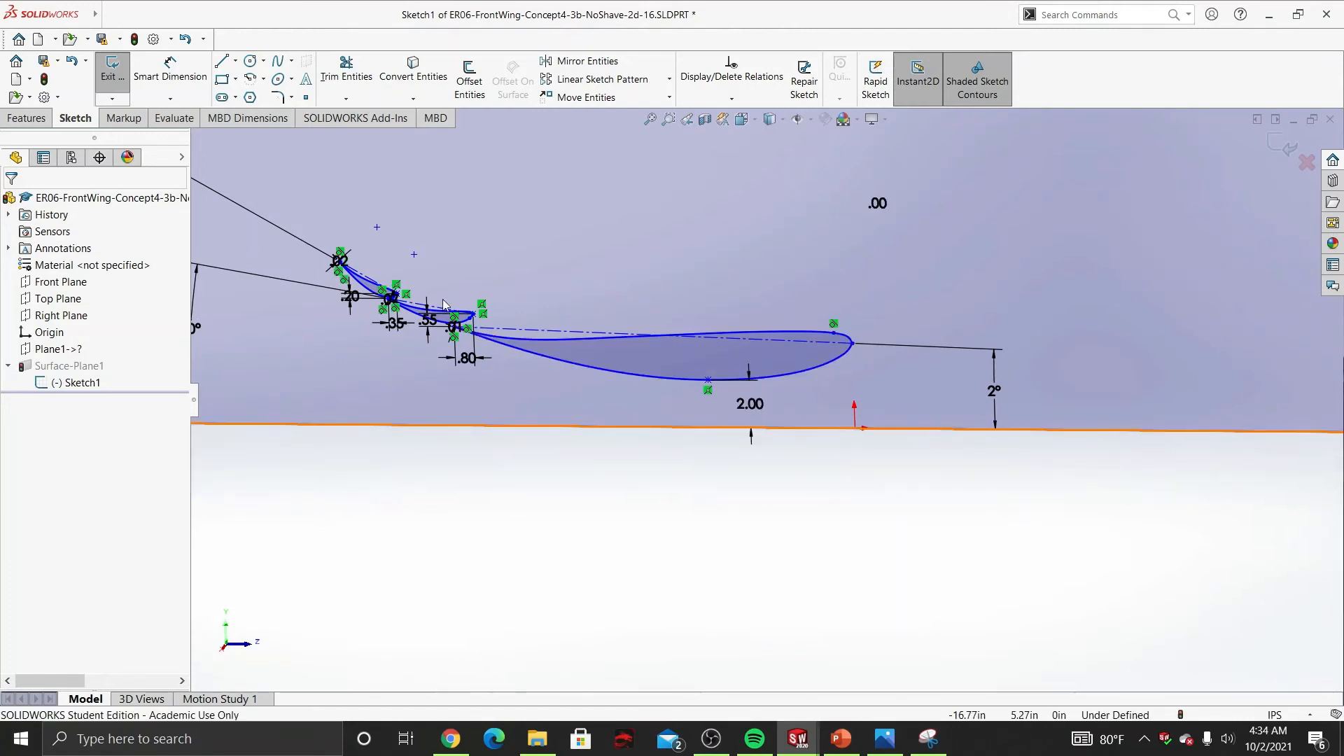
Step: Add a vertical dimension of 0 in between the ground line and the origin
left_click(170, 98)
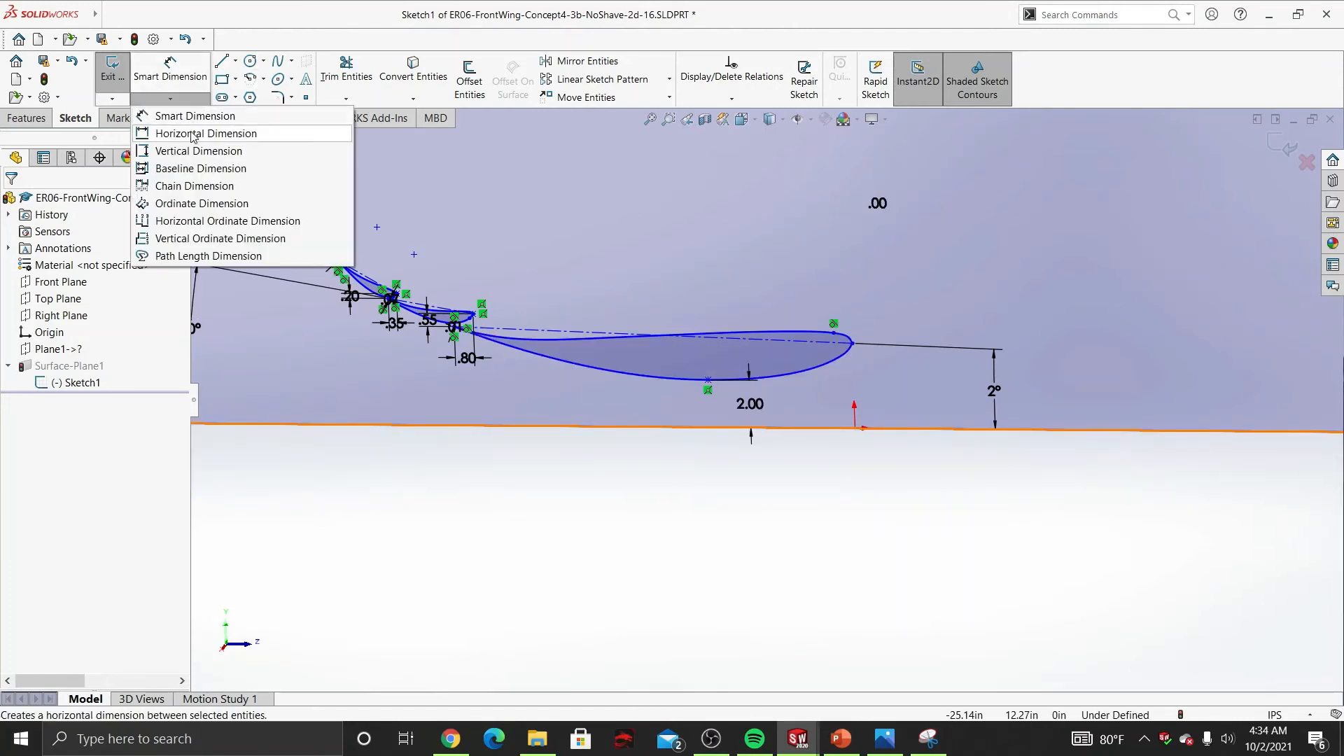
left_click(203, 150)
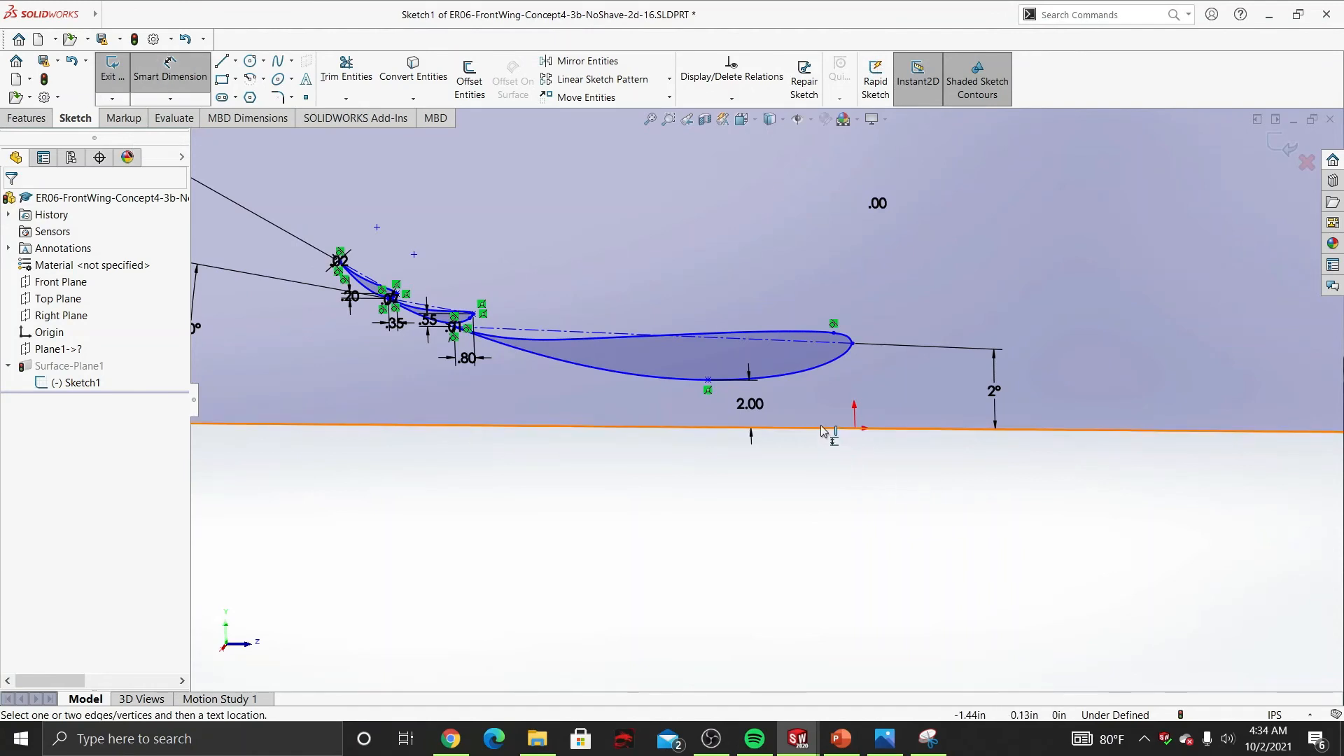
left_click(854, 430)
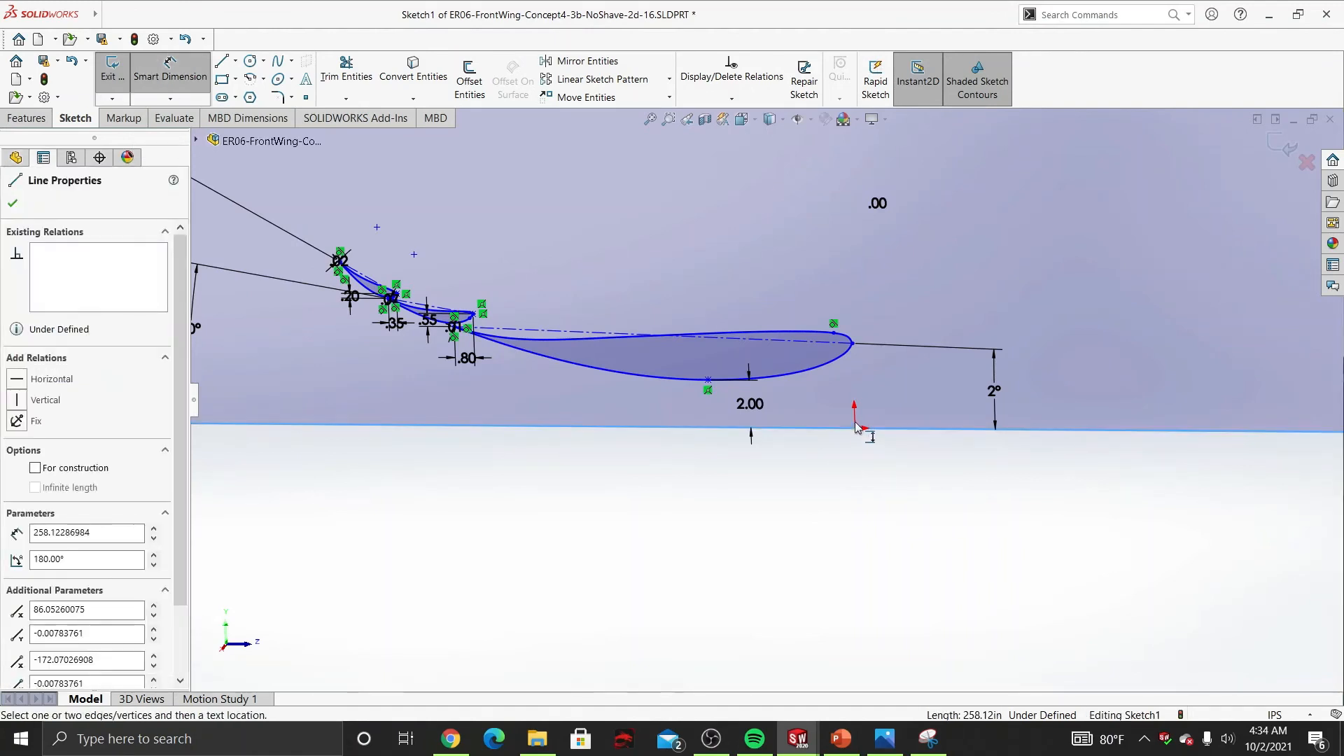
left_click(198, 142)
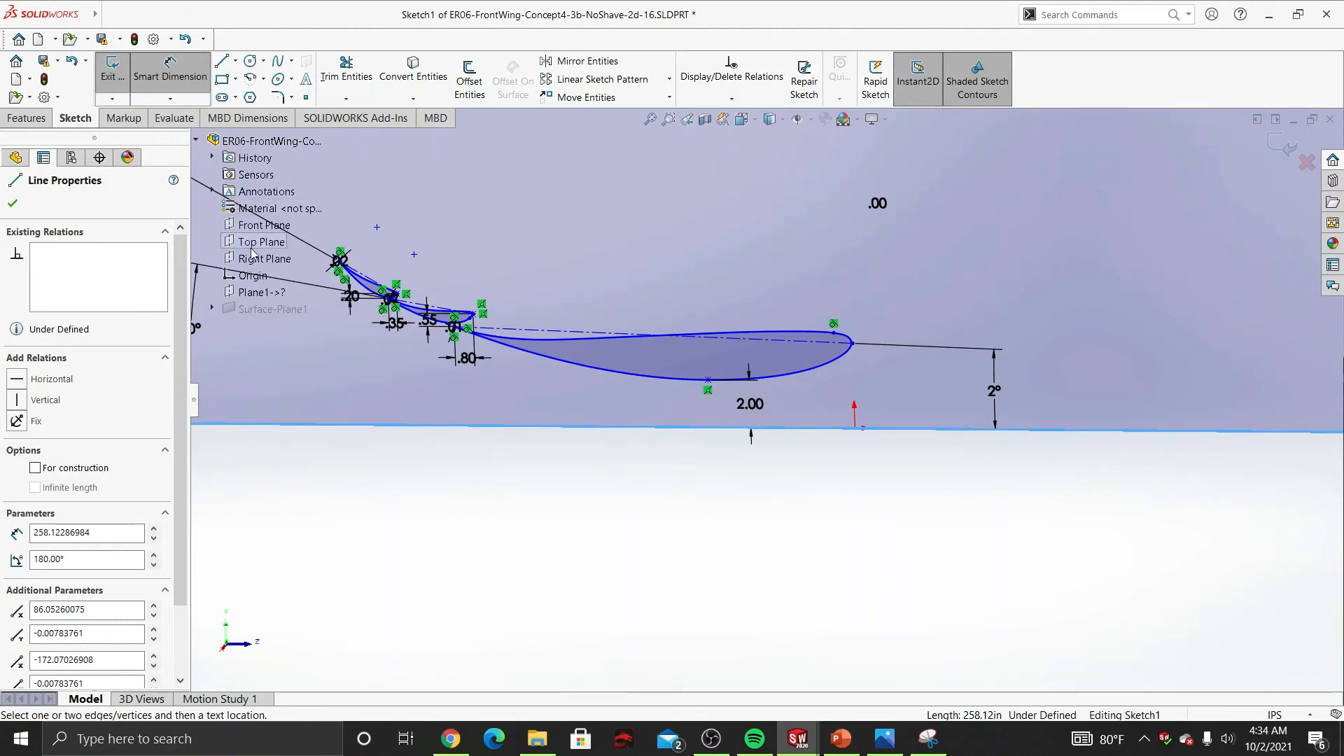
left_click(253, 276)
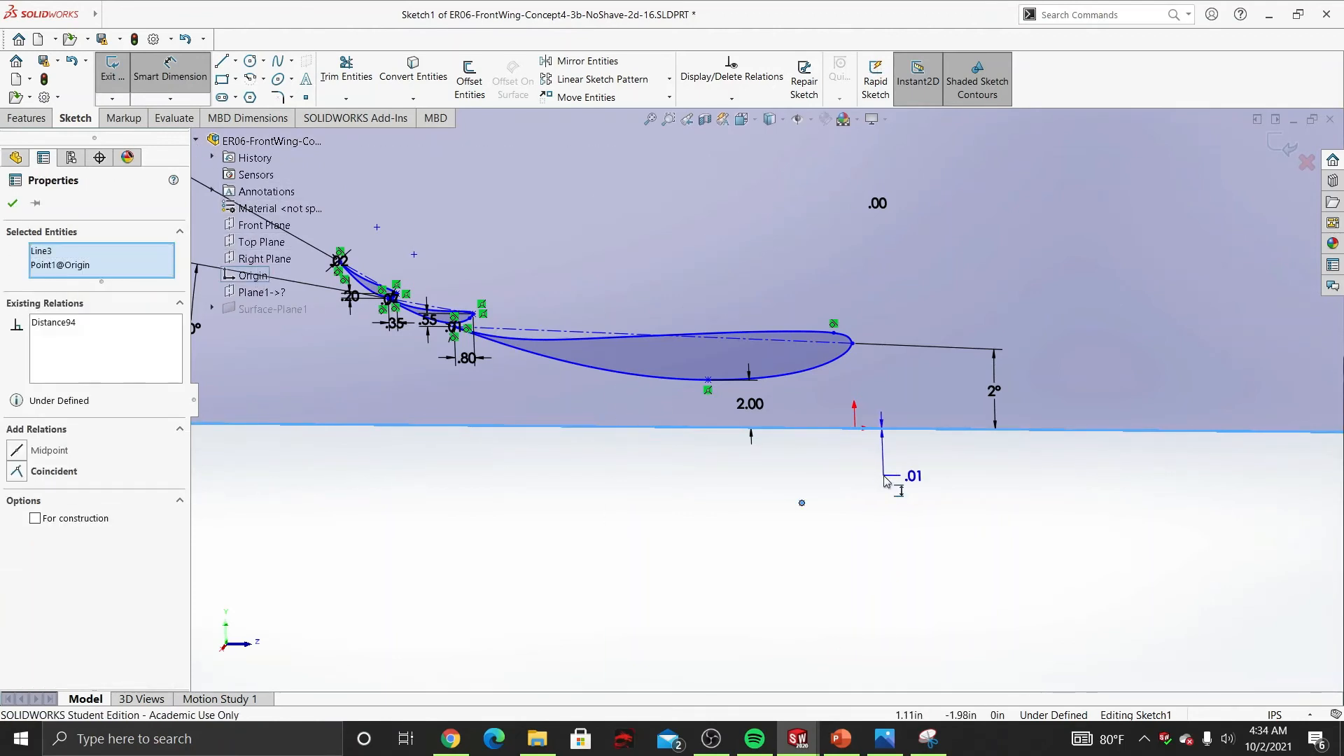
left_click(884, 476)
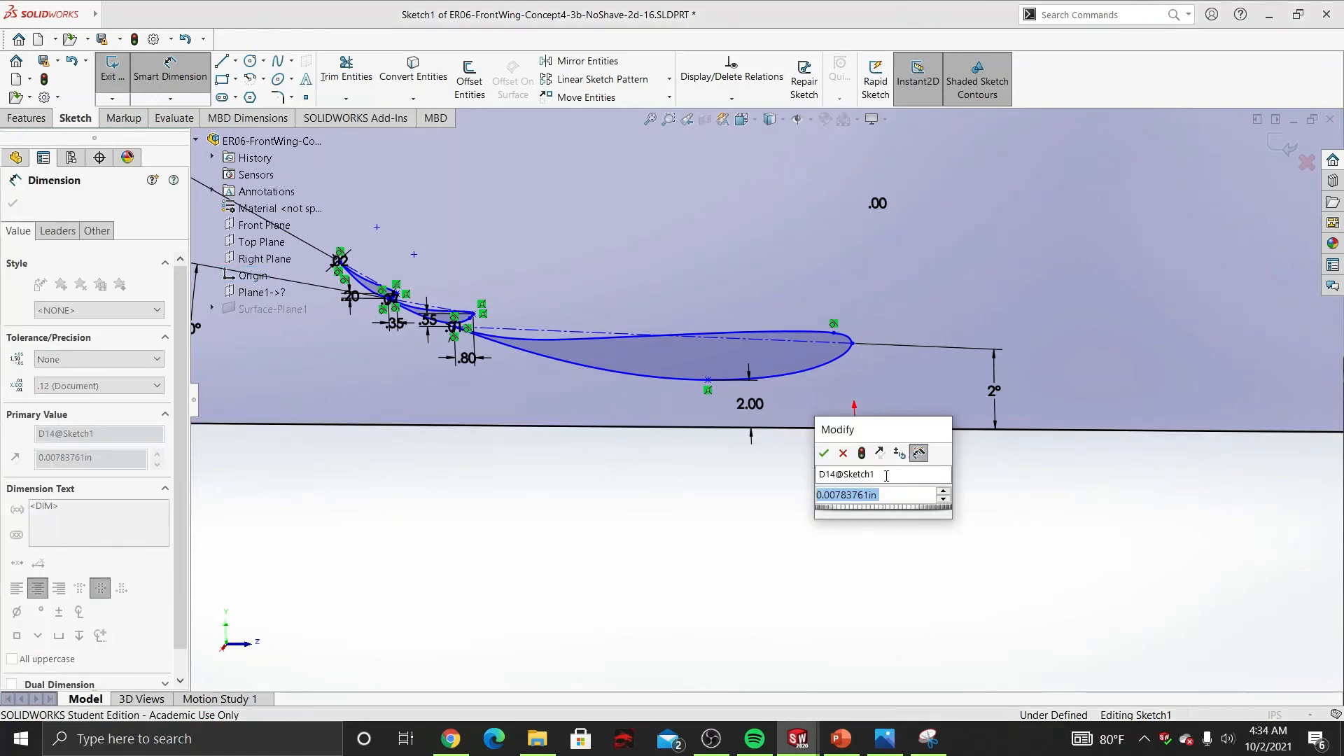
type("0")
key("Return")
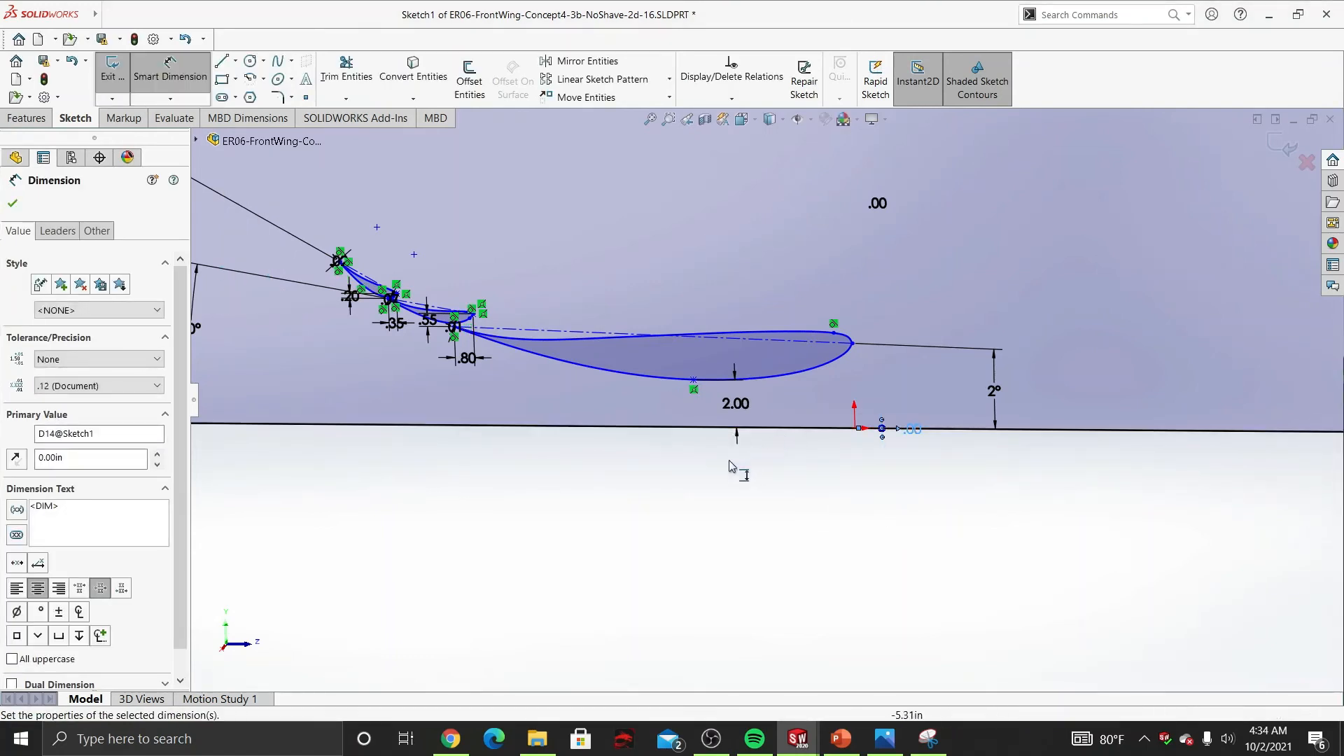
left_click(14, 204)
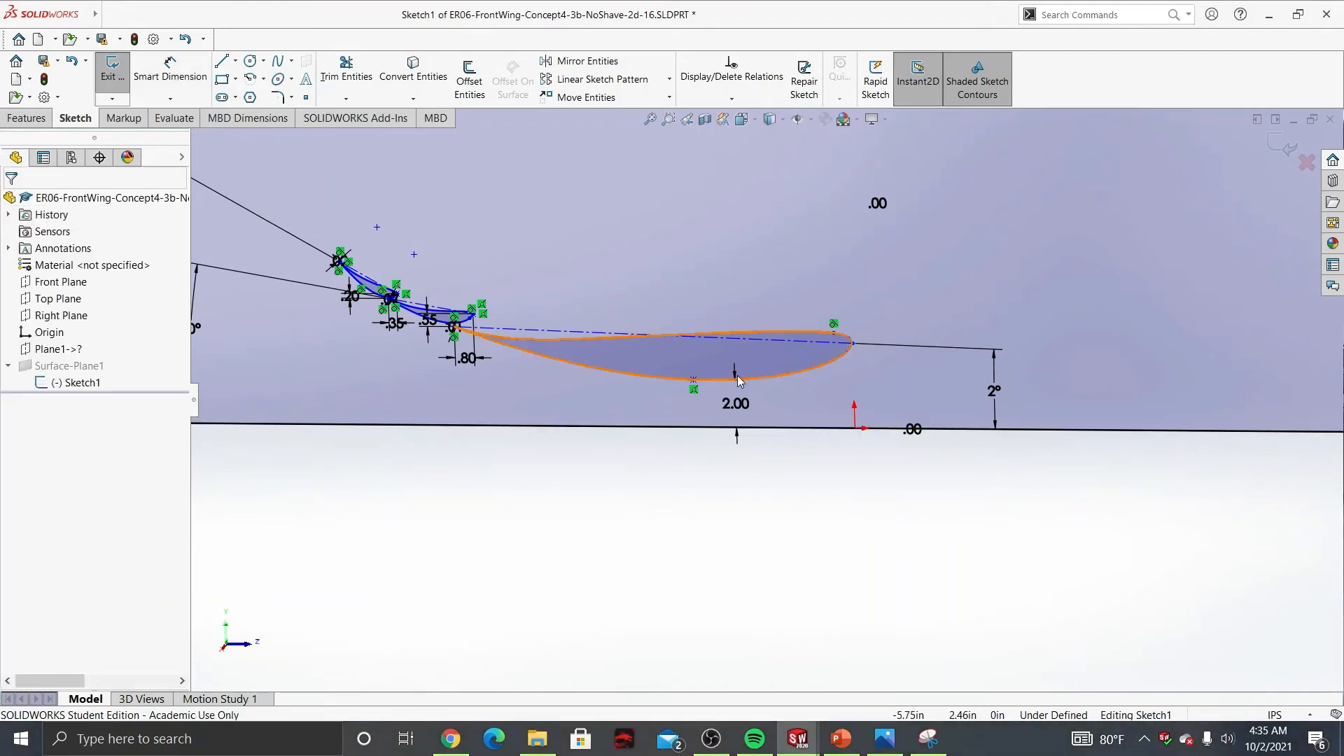
Step: Set the main wing profile's clearance above the ground line to 5 inches
double_click(734, 406)
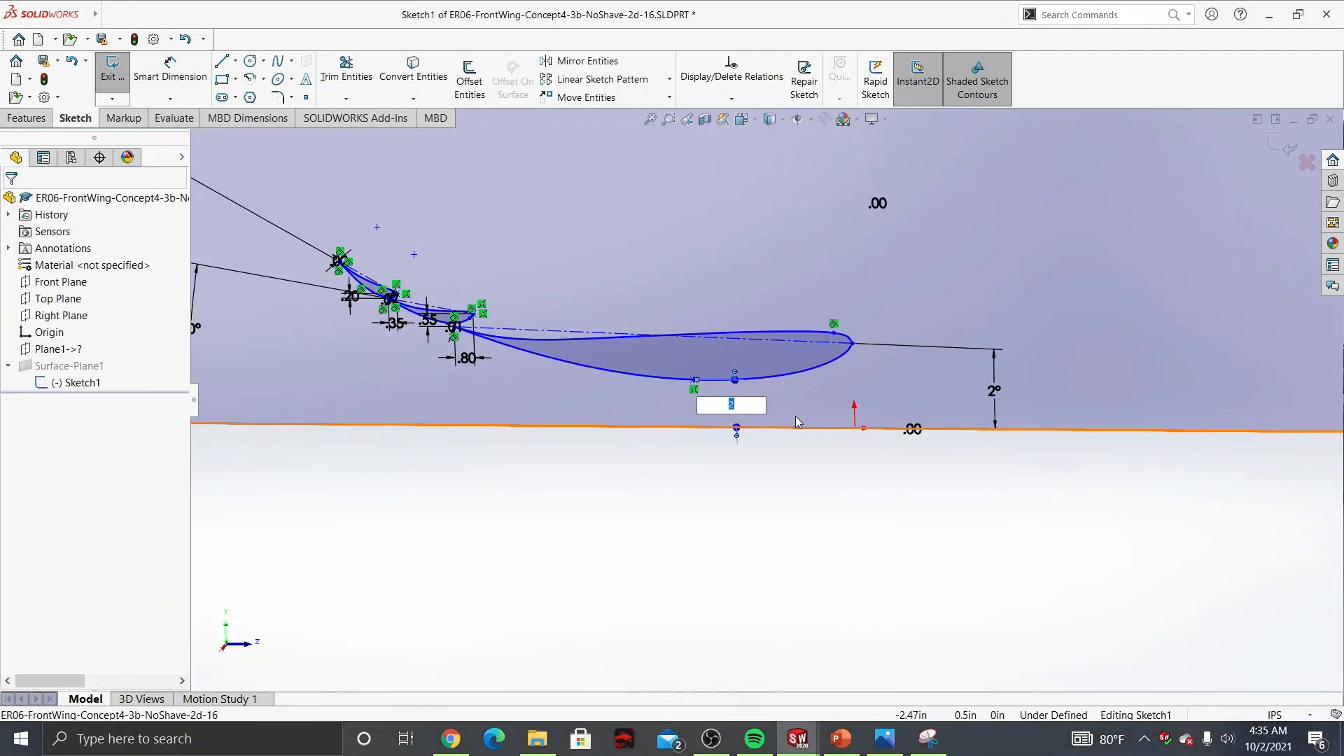
type("5")
key("Return")
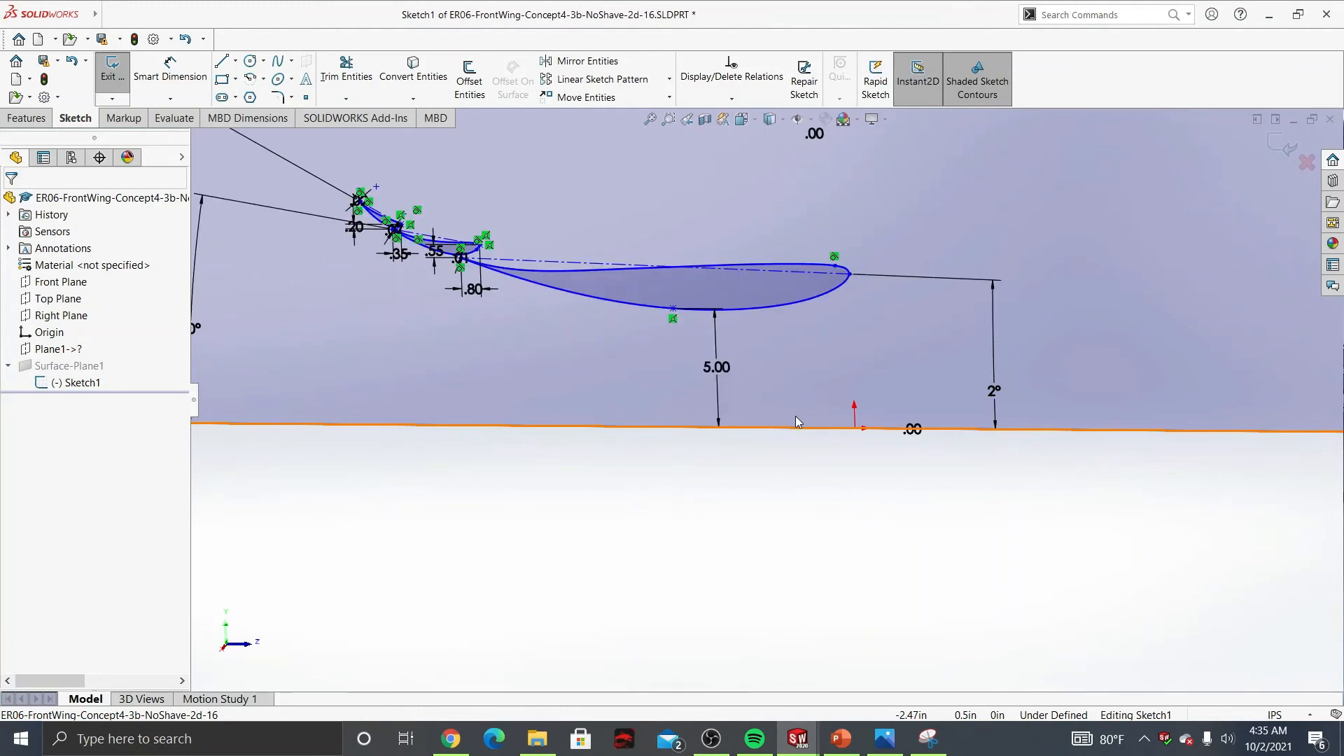
scroll(668, 314, "up", 2)
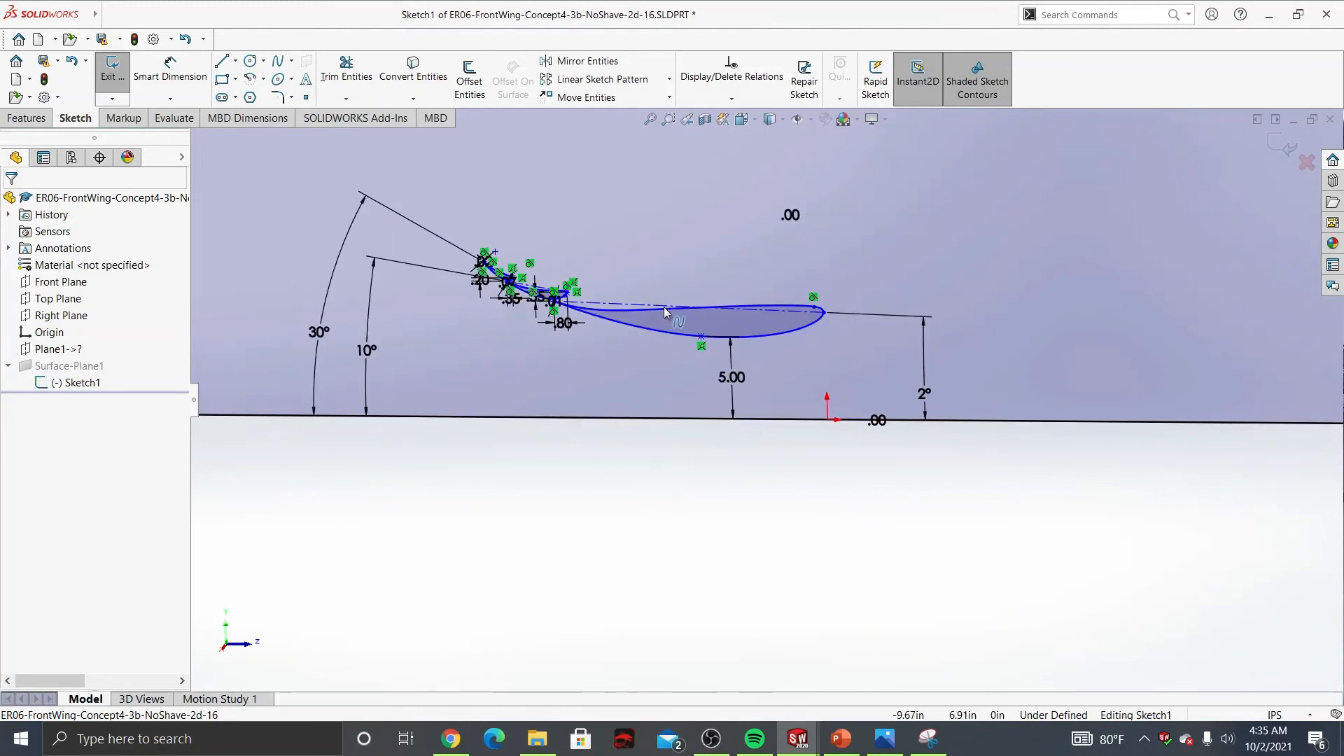
Step: Set the horizontal overlap between the main wing's trailing edge and the second element's leading edge to 1 inch
scroll(672, 315, "down", 4)
scroll(674, 309, "down", 1)
mouse_move(821, 384)
middle_mouse_down("ctrl")
mouse_move(789, 372)
mouse_move(941, 368)
mouse_move(1162, 445)
middle_mouse_up("ctrl")
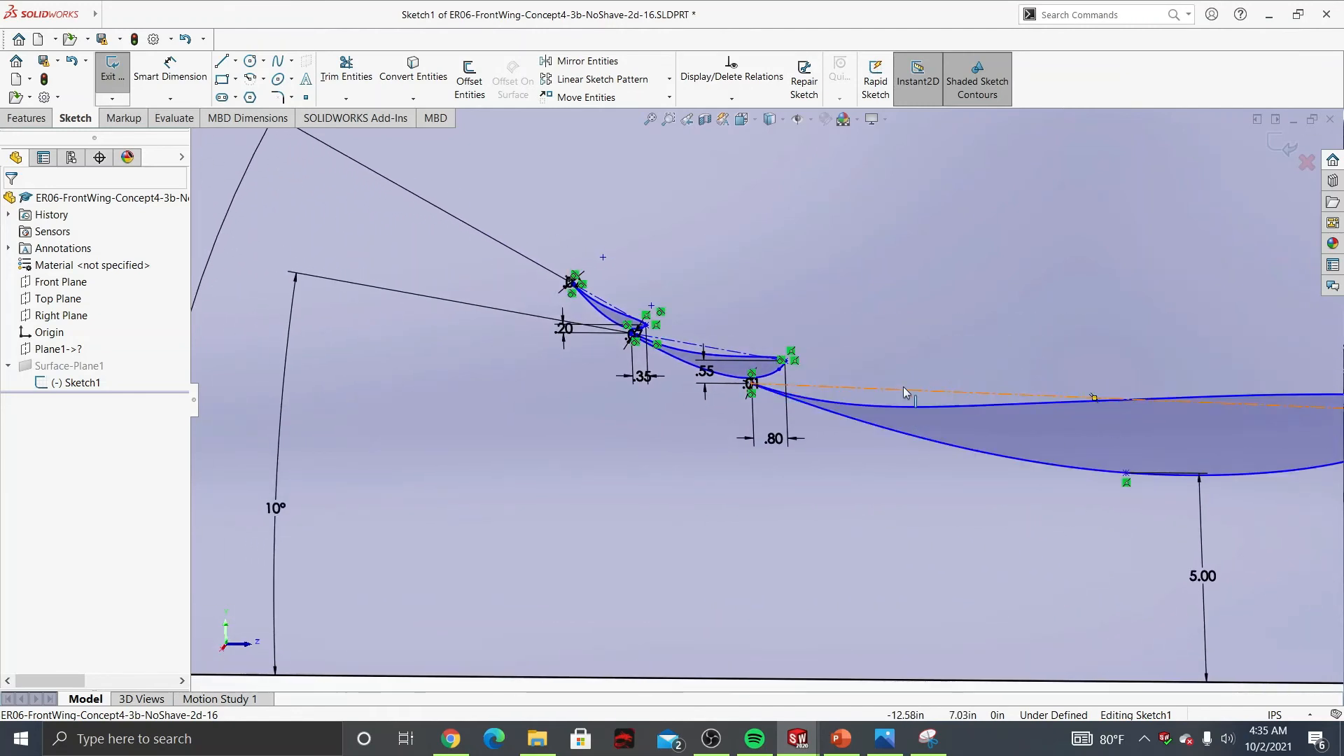
middle_click_drag(585, 350, 789, 350, "ctrl")
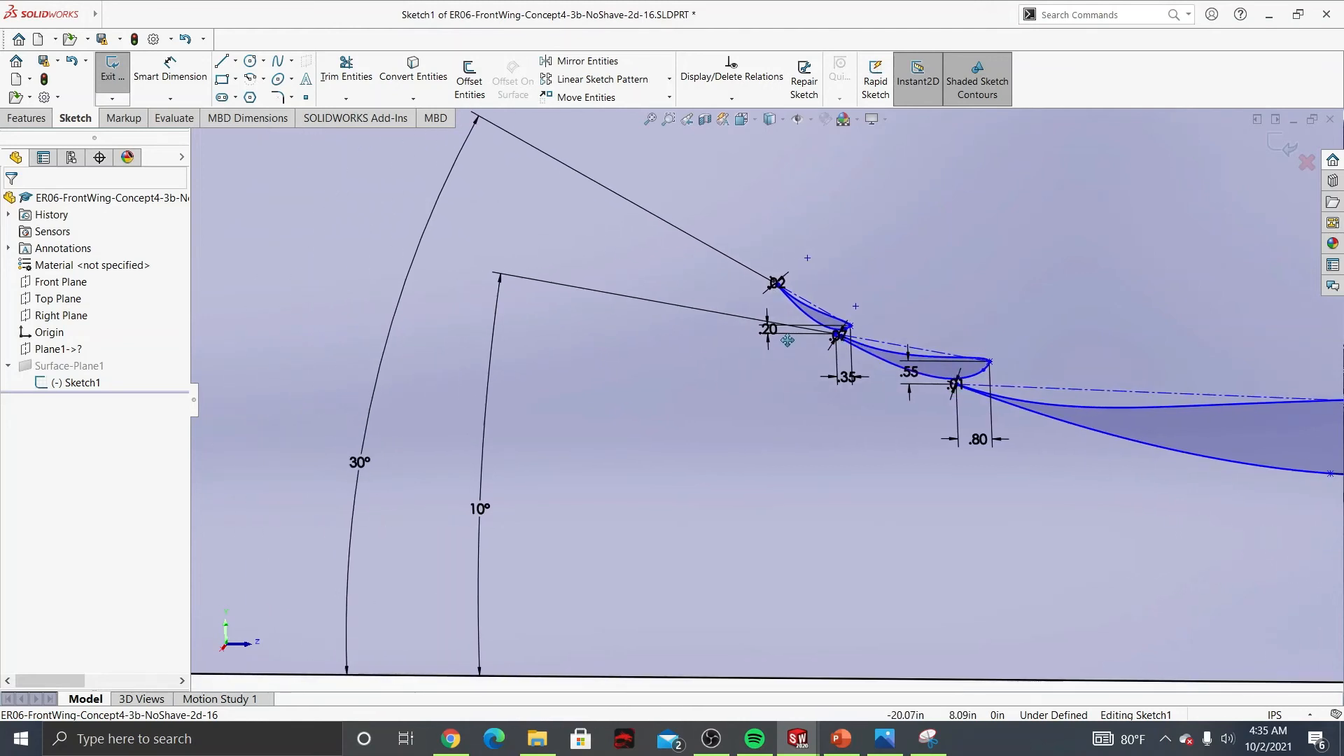
scroll(845, 354, "up", 3)
scroll(911, 368, "down", 8)
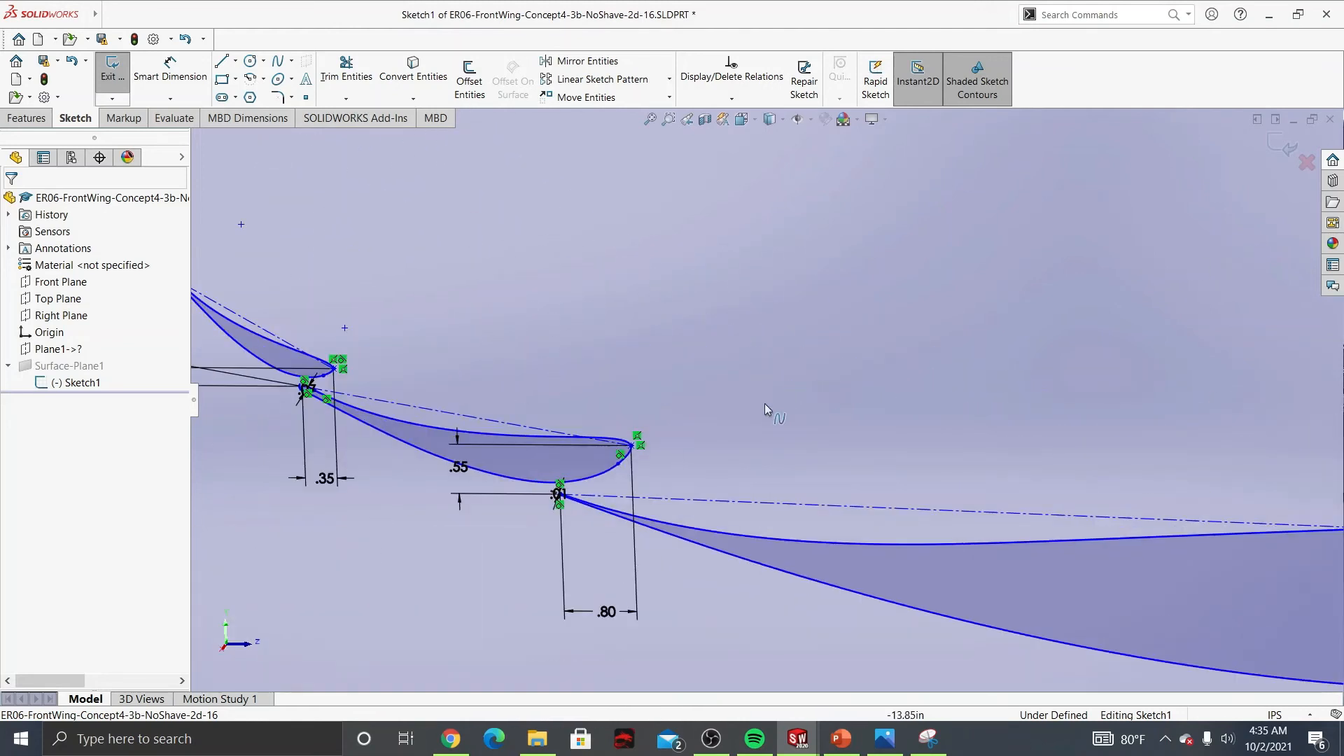
mouse_move(601, 467)
middle_mouse_down("ctrl")
mouse_move(687, 407)
mouse_move(745, 336)
middle_mouse_up("ctrl")
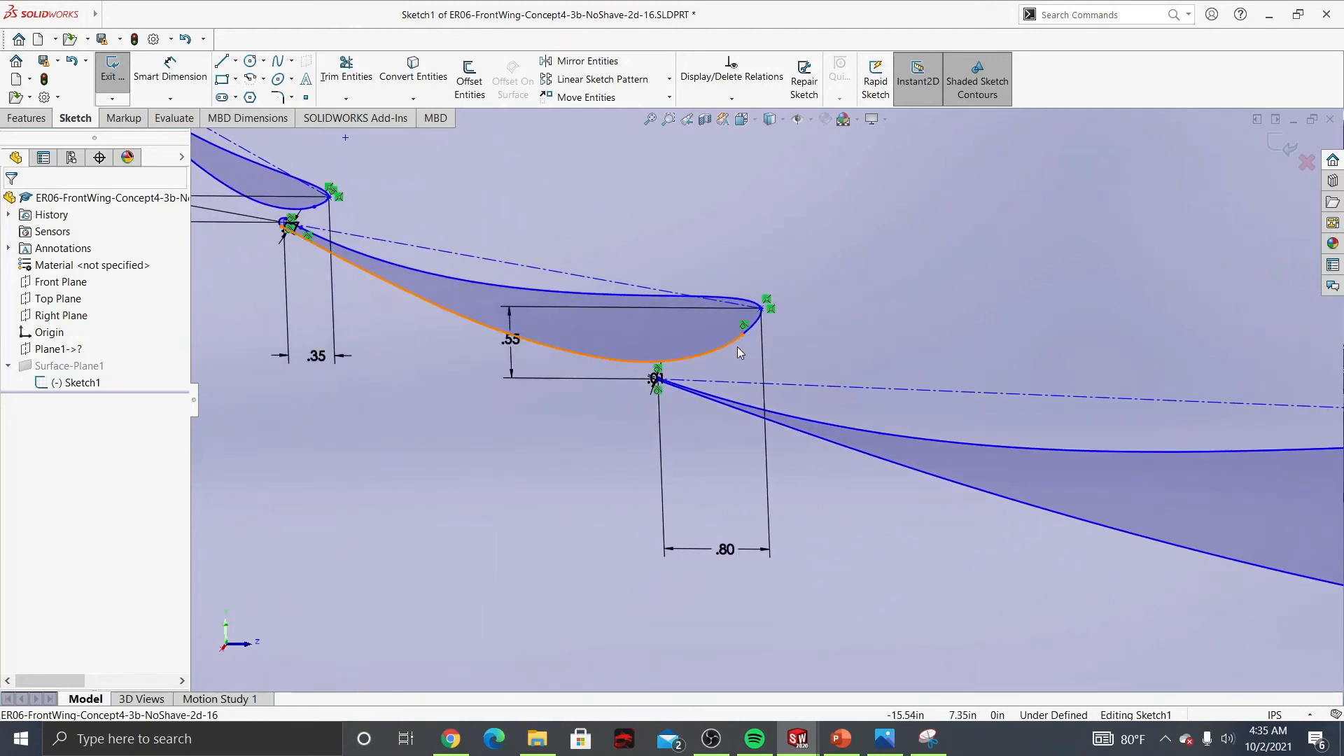
double_click(725, 551)
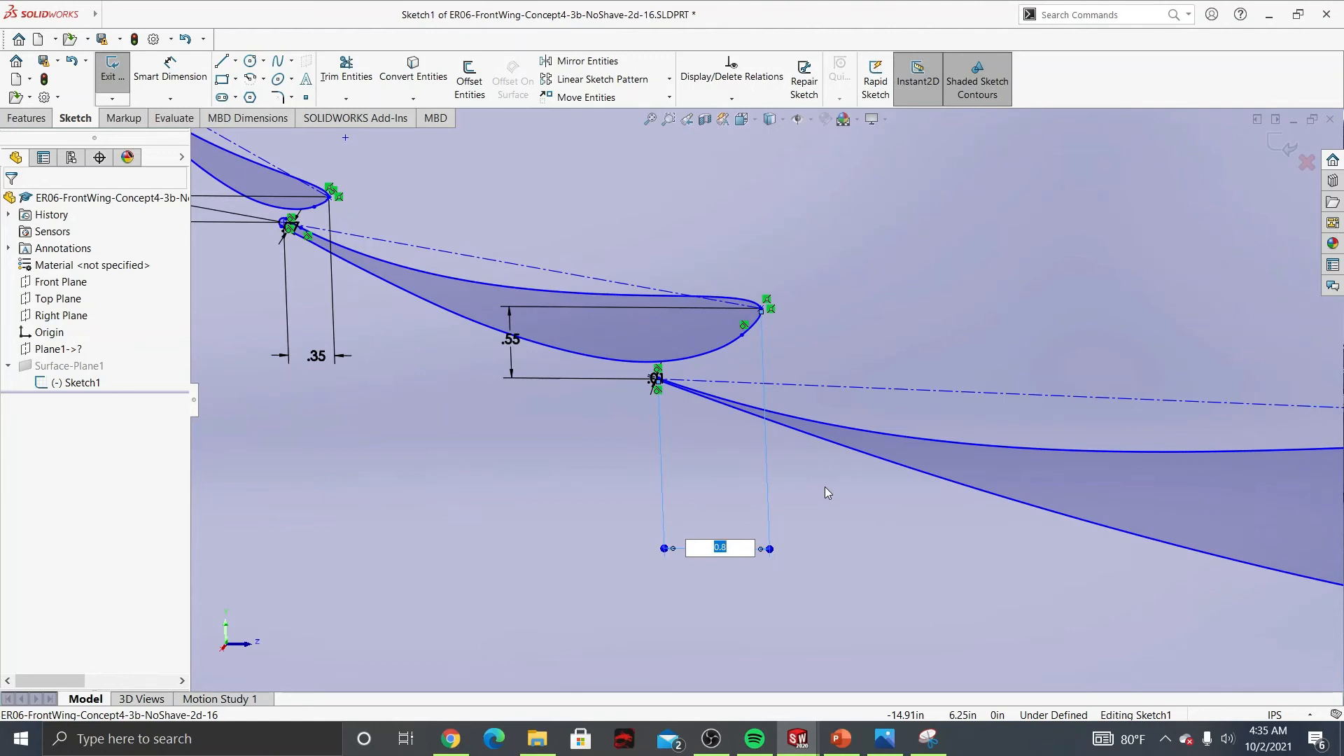
type("1")
key("Return")
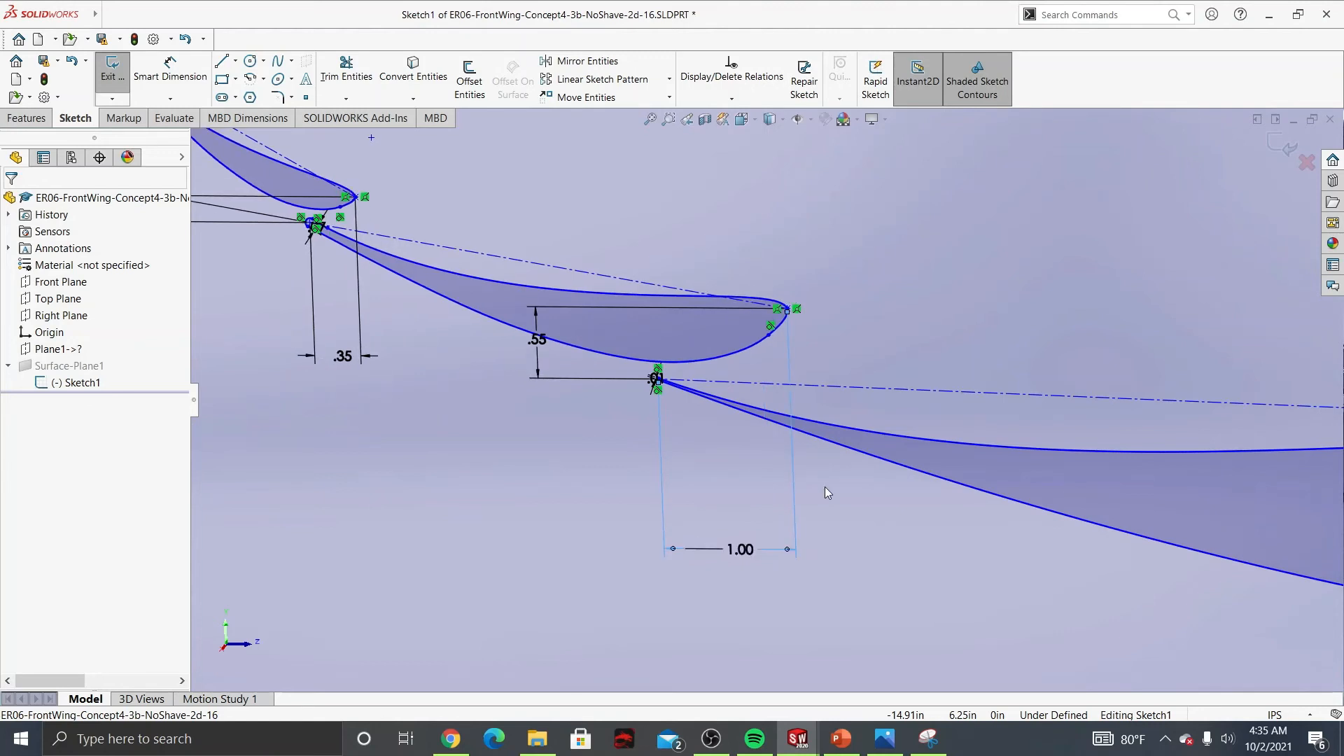
left_click(825, 493)
Step: Set the uppermost wing element's angle to the ground line to 45 degrees and view the whole wing profile
middle_click_drag(501, 398, 993, 591, "ctrl")
scroll(614, 399, "down", 3)
scroll(615, 394, "up", 4)
scroll(616, 393, "up", 6)
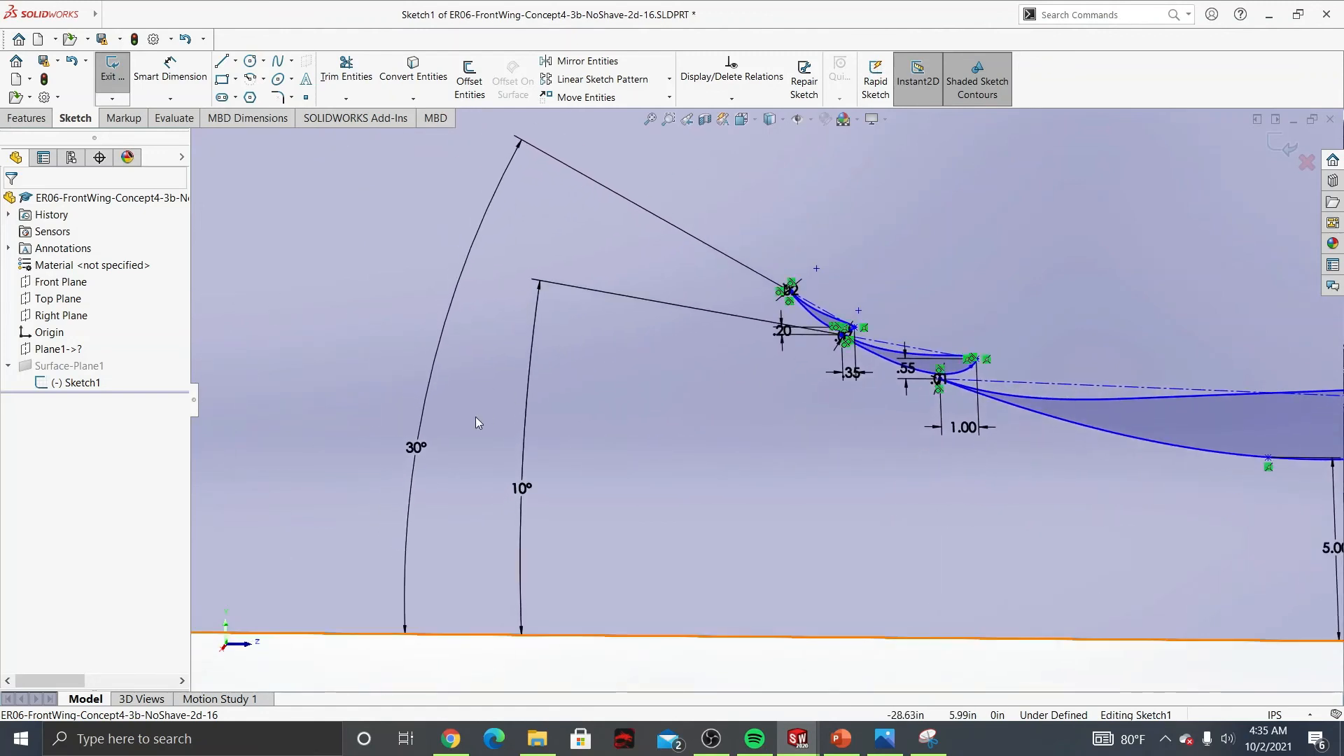
double_click(420, 448)
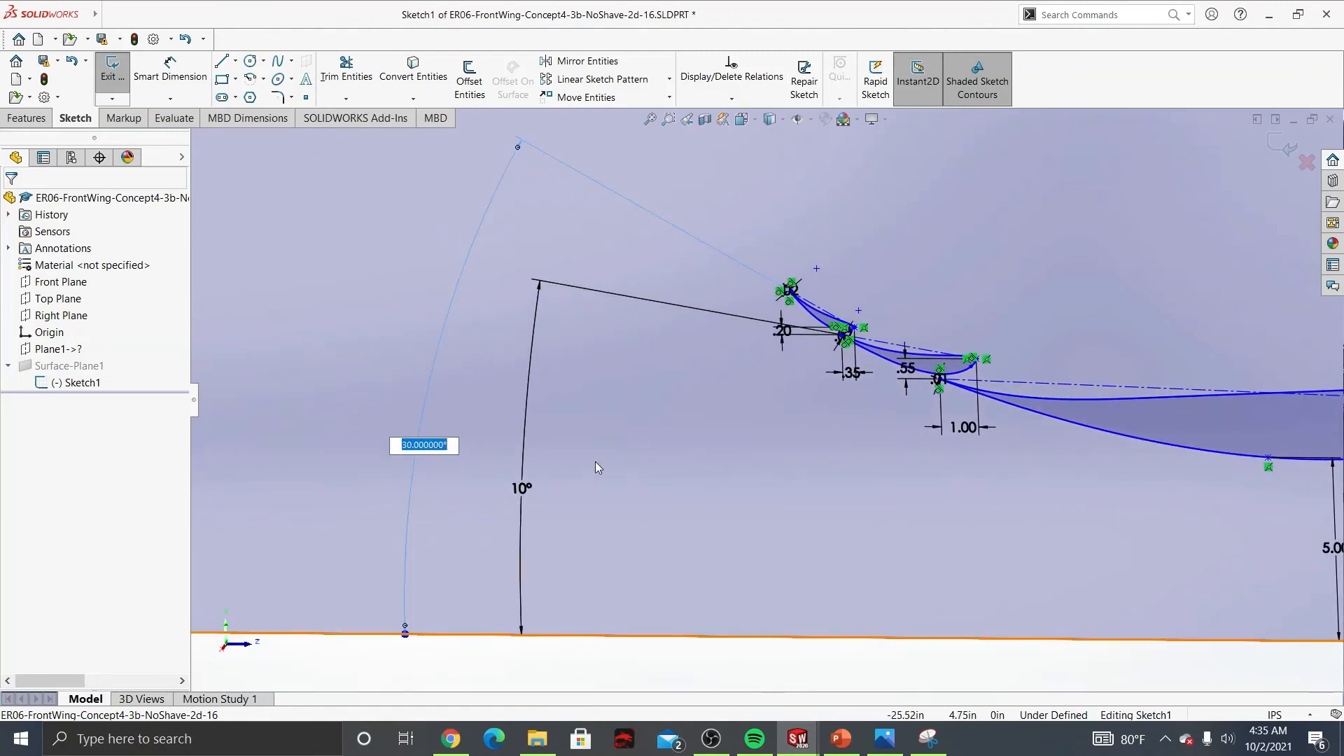
type("45")
key("Return")
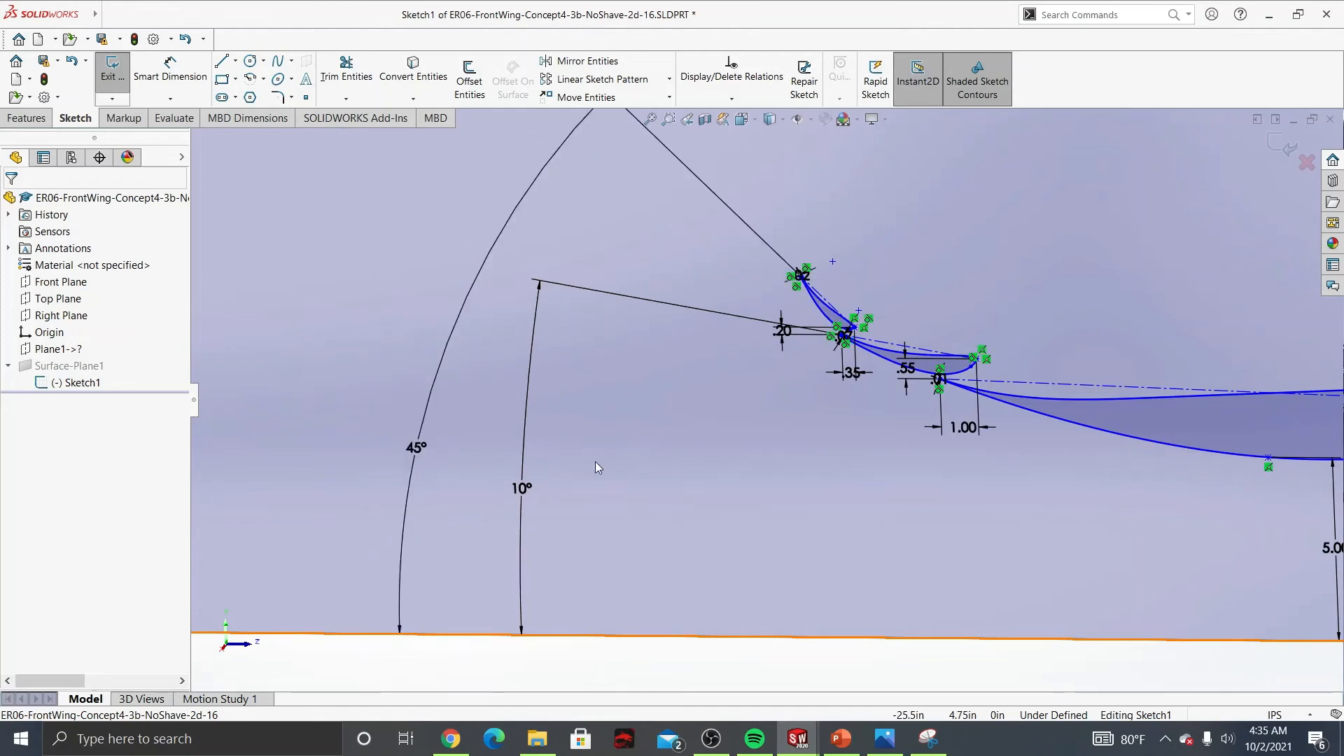
scroll(920, 302, "up", 3)
scroll(881, 302, "down", 6)
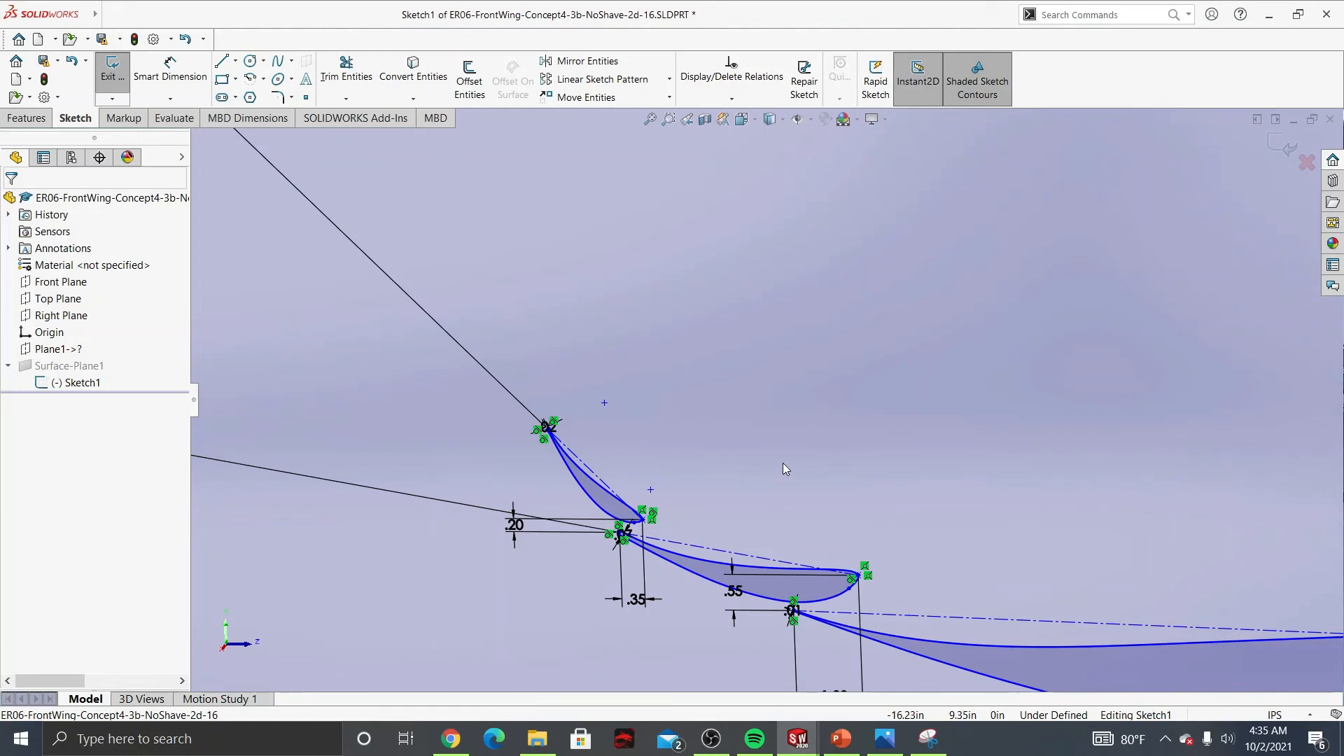
scroll(773, 459, "up", 5)
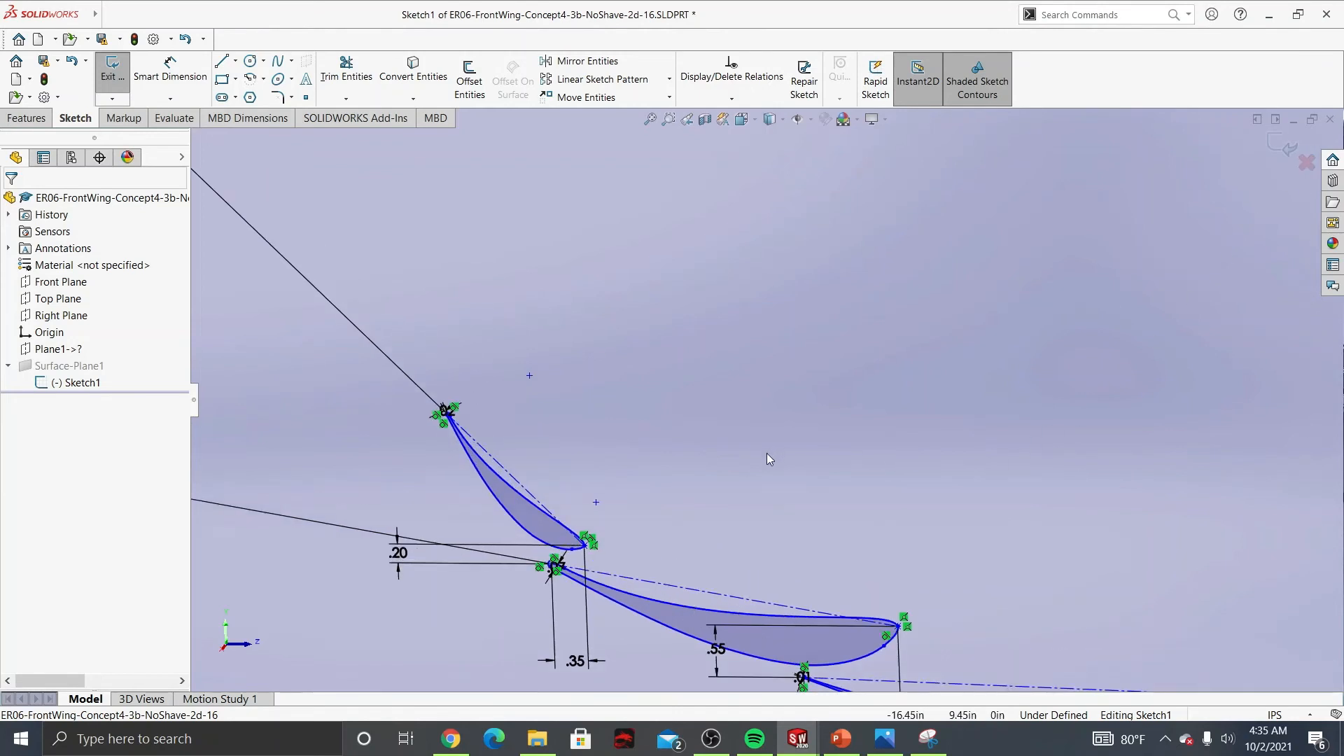
scroll(774, 459, "up", 2)
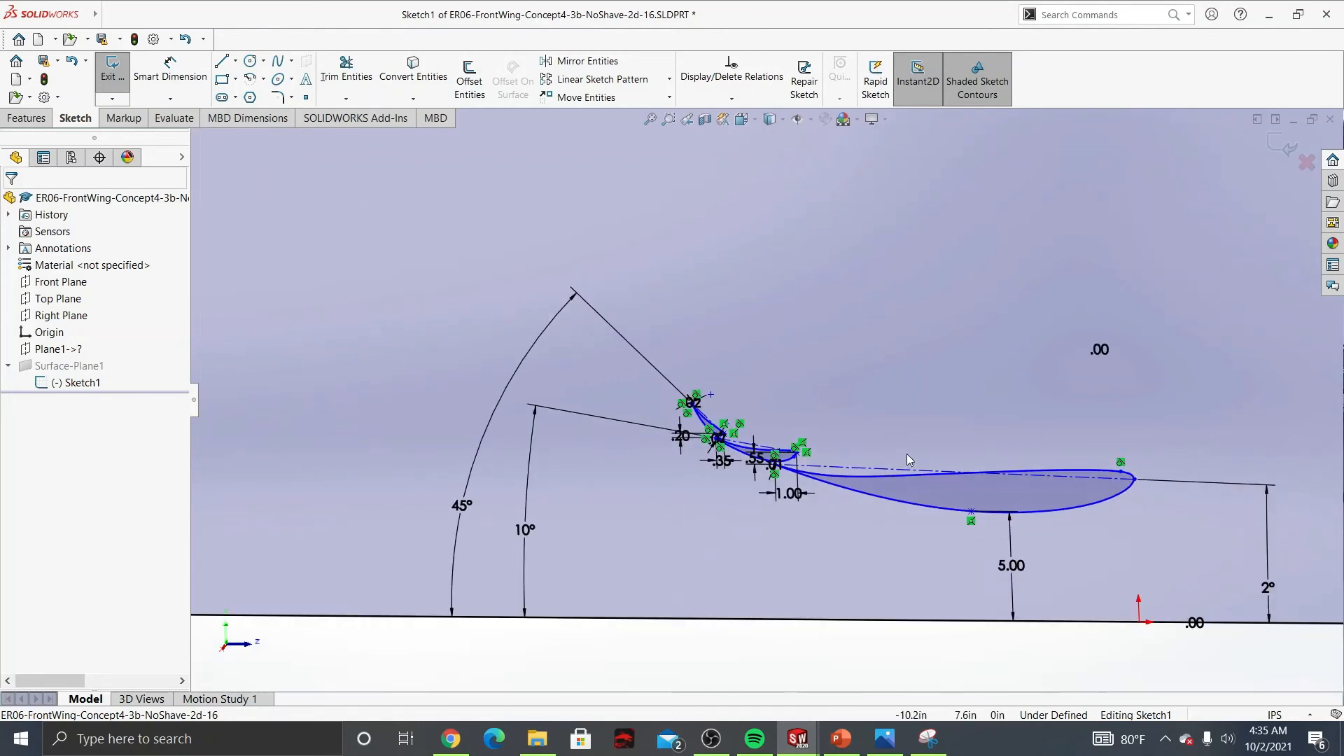
middle_click_drag(906, 454, 812, 445, "ctrl")
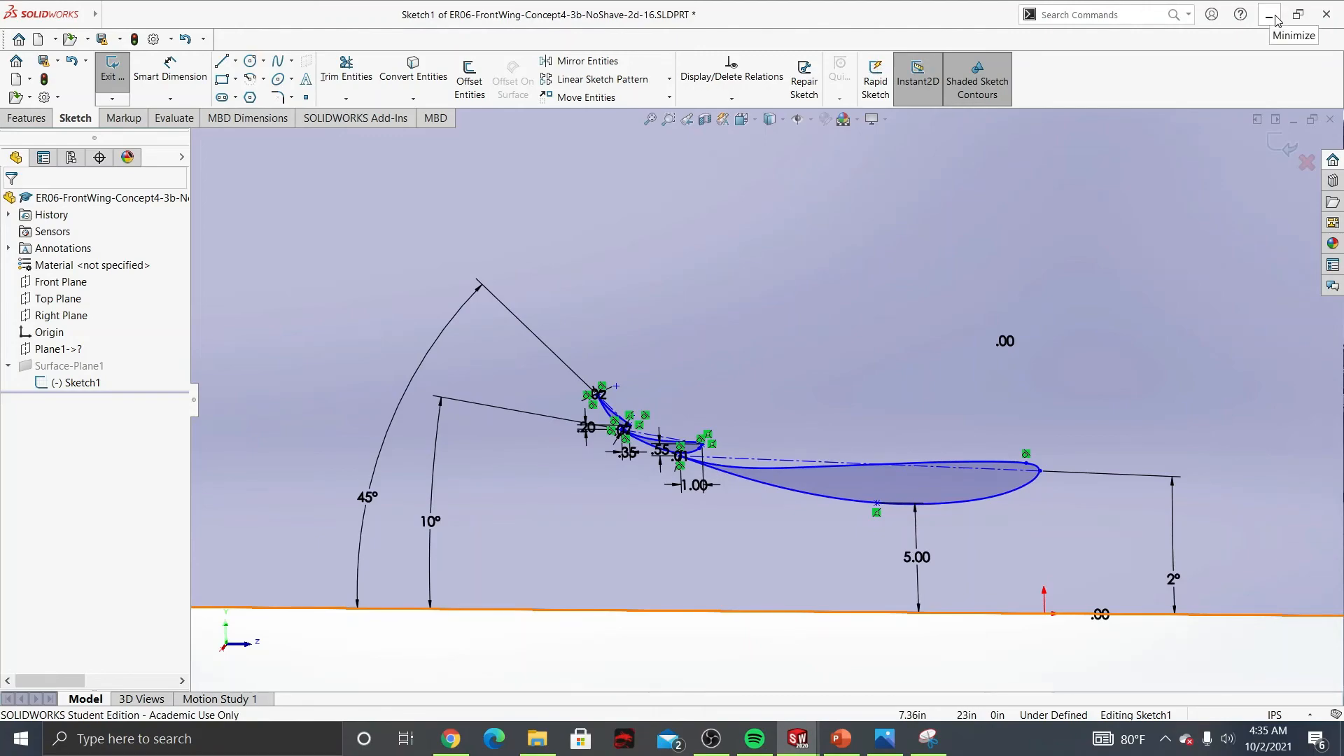
Step: Switch back to Part1's leg sketch and bring up the Ahmed body reference drawing beside it
left_click(1277, 15)
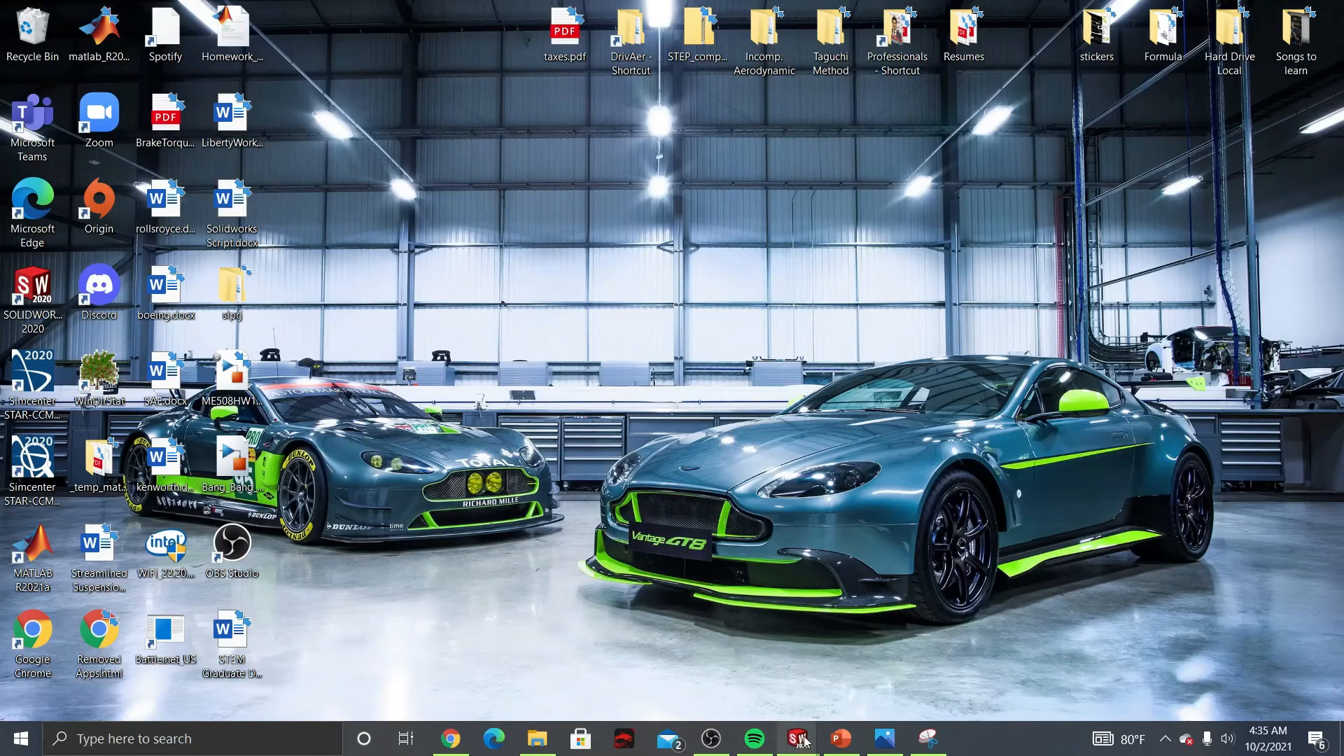
mouse_move(805, 740)
left_click(843, 666)
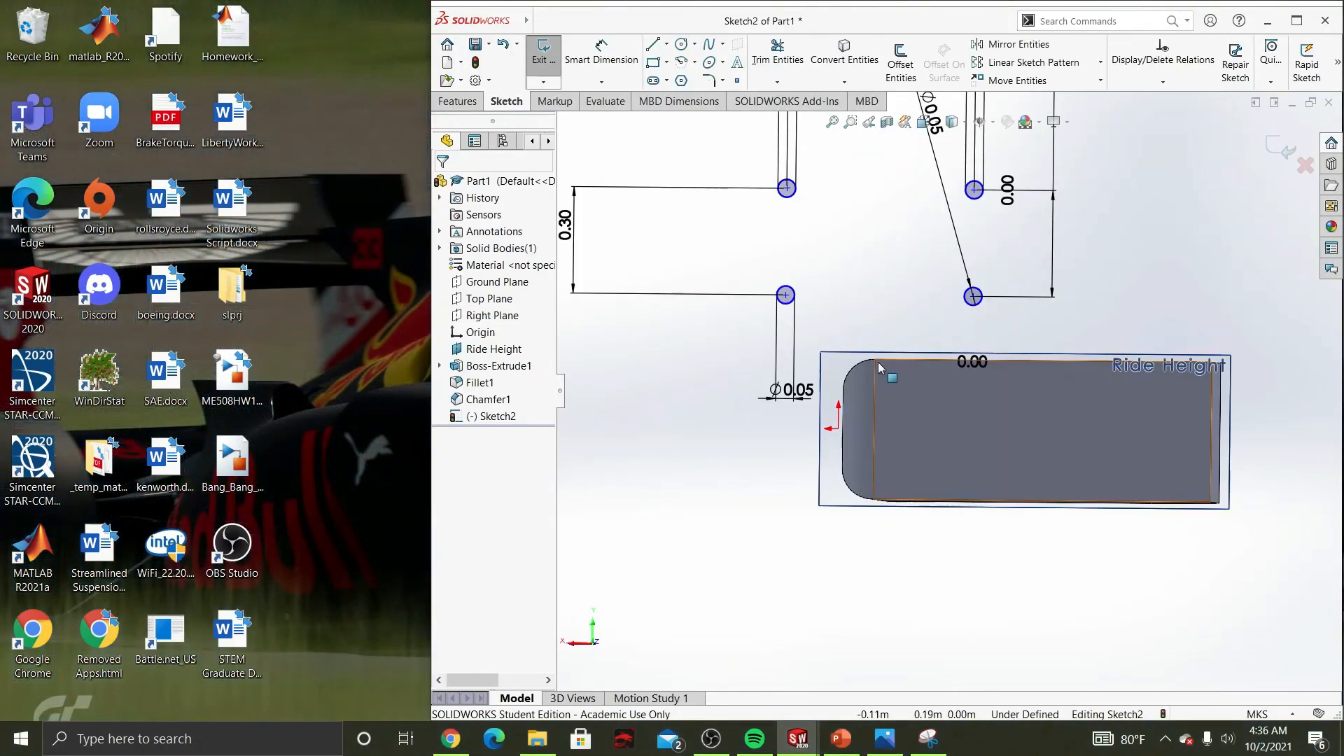
left_click(928, 738)
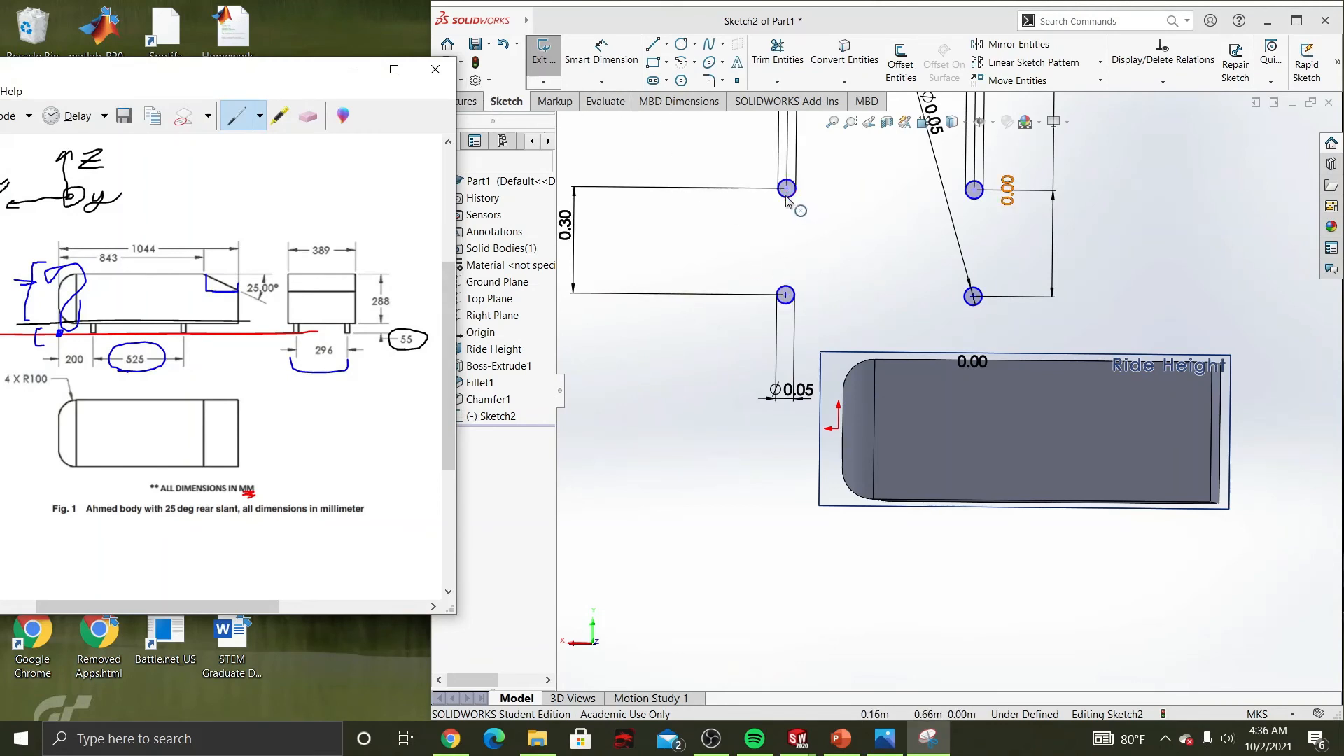
Step: Move the four dimensioned leg circles back onto the Ahmed body's underside, with the front pair just behind the rounded nose
left_click(786, 294)
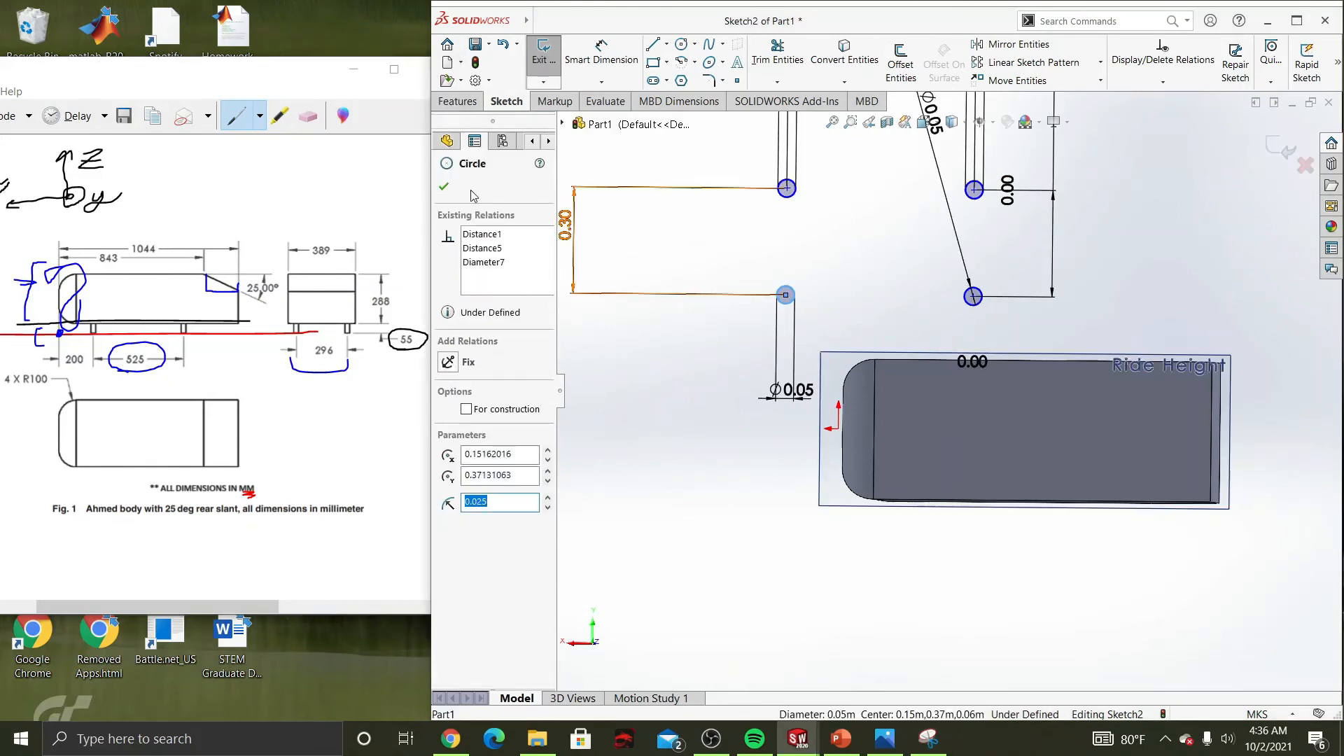
left_click(807, 306)
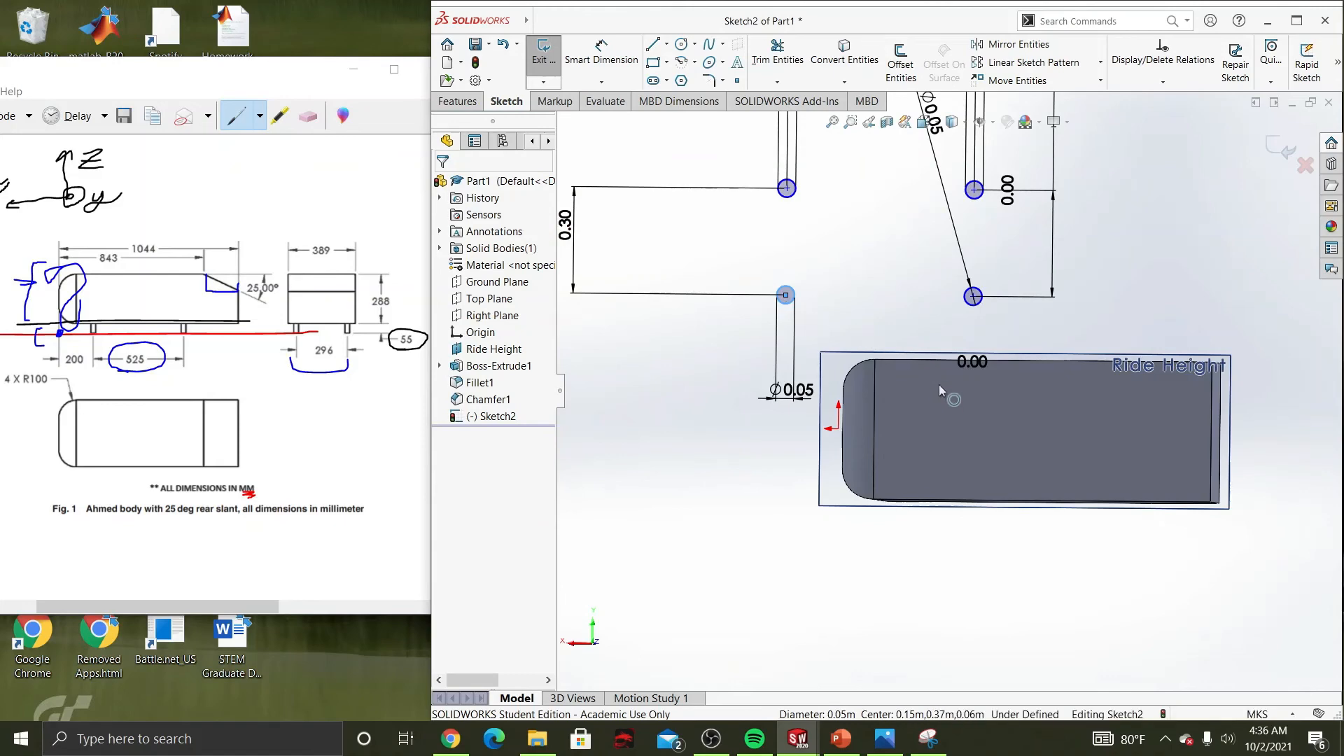
left_click_drag(939, 384, 968, 417)
left_click(807, 253)
scroll(797, 205, "up", 1)
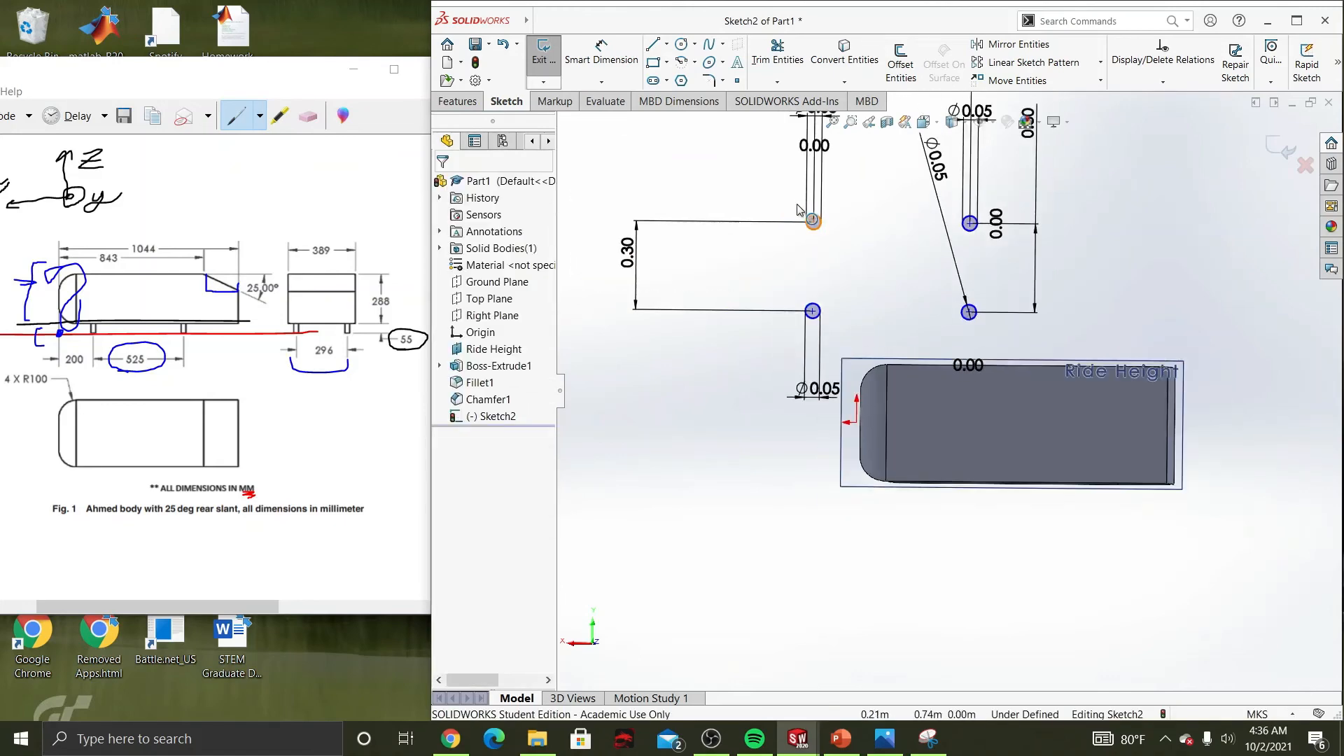
scroll(798, 210, "down", 1)
scroll(880, 306, "down", 1)
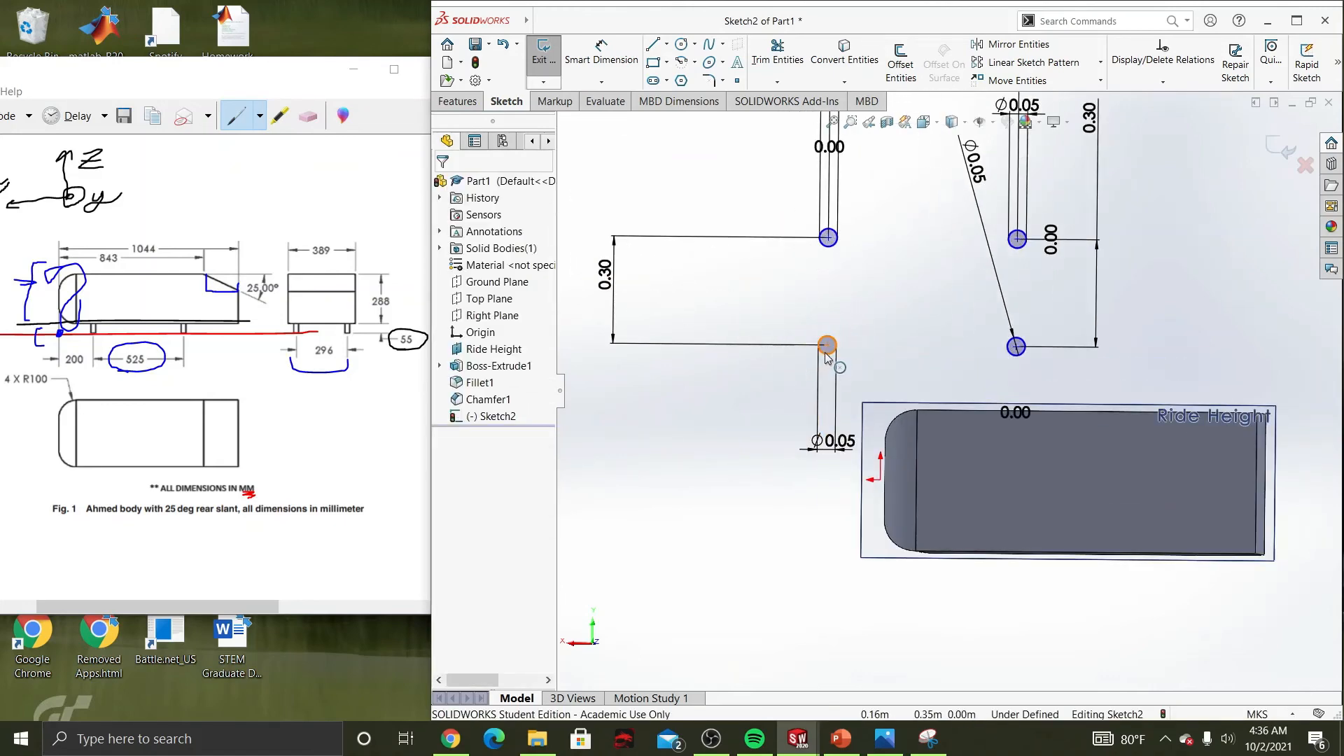
left_click(1016, 537)
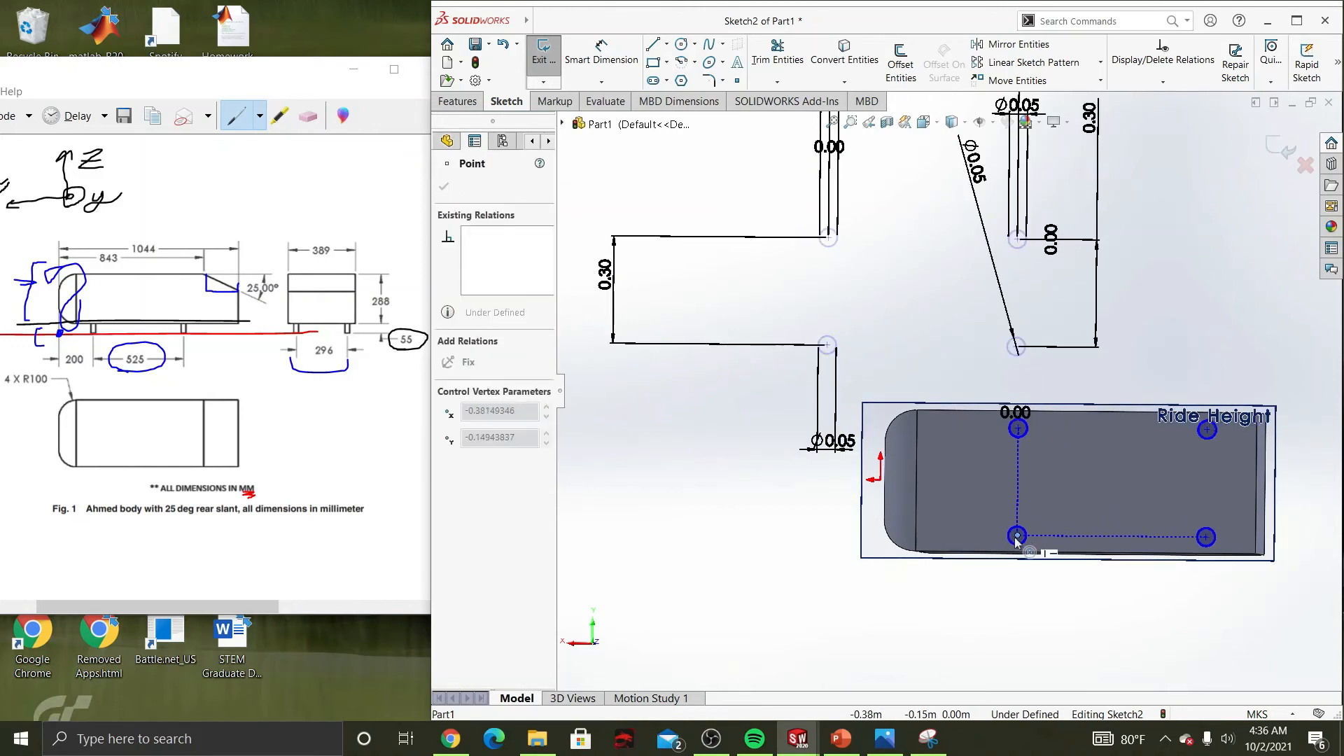
mouse_move(1016, 537)
left_mouse_down()
mouse_move(953, 539)
mouse_move(985, 538)
left_mouse_up()
left_click(906, 291)
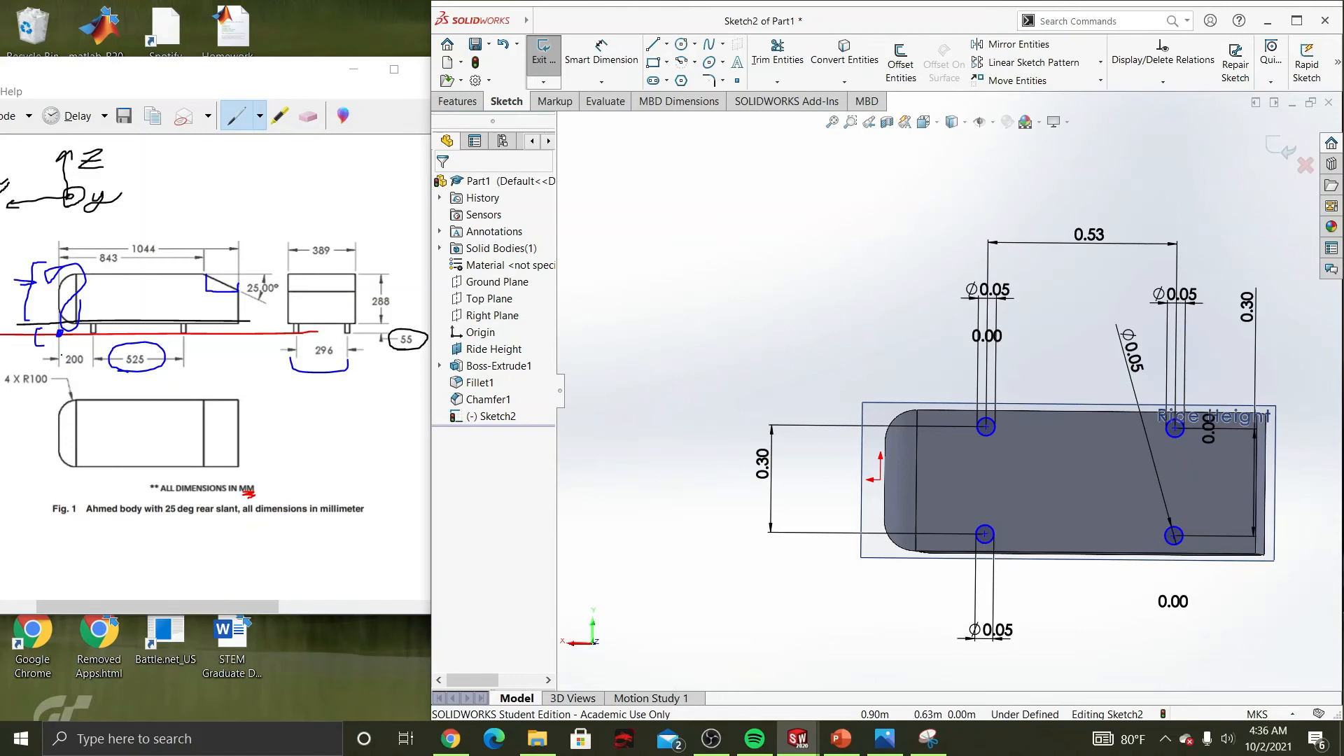
Step: Mark the 200 dimension on the reference drawing and set the horizontal distance from the body's front edge to the upper front leg circle to 200 mm
left_click(60, 366)
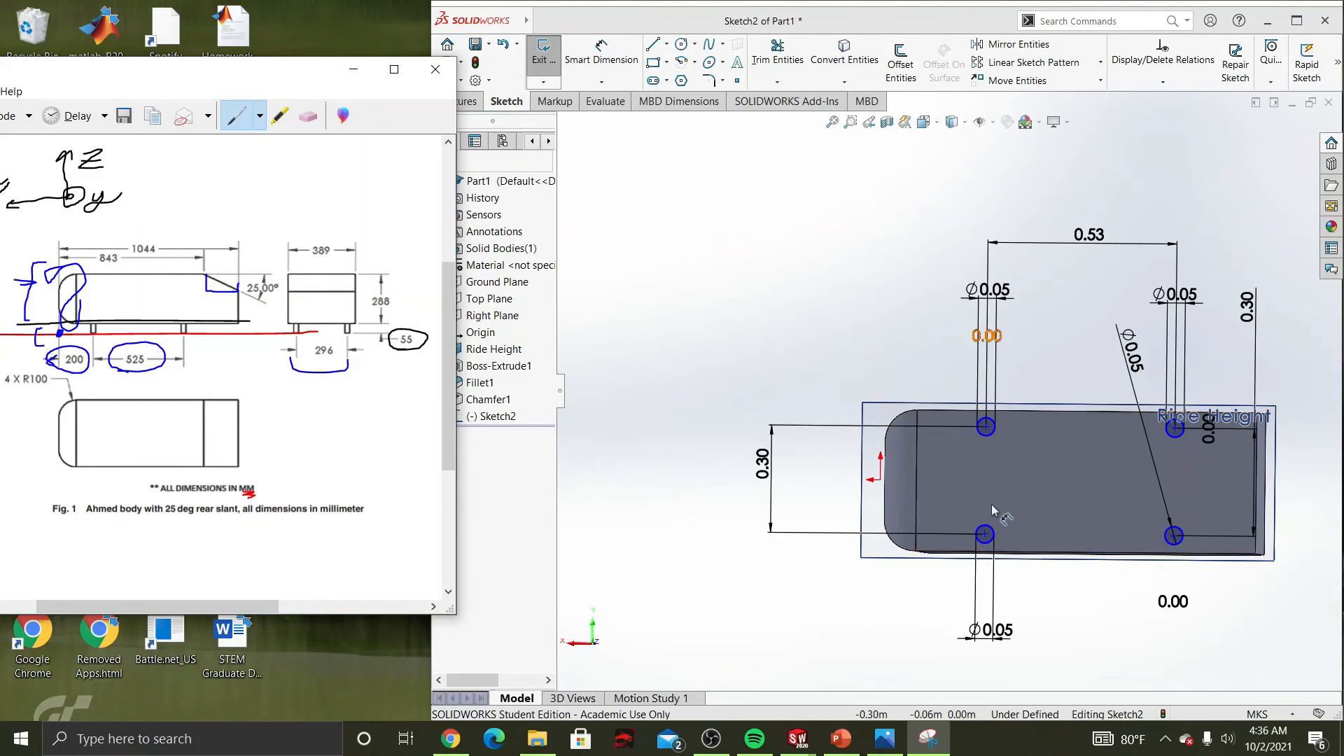
left_click(602, 81)
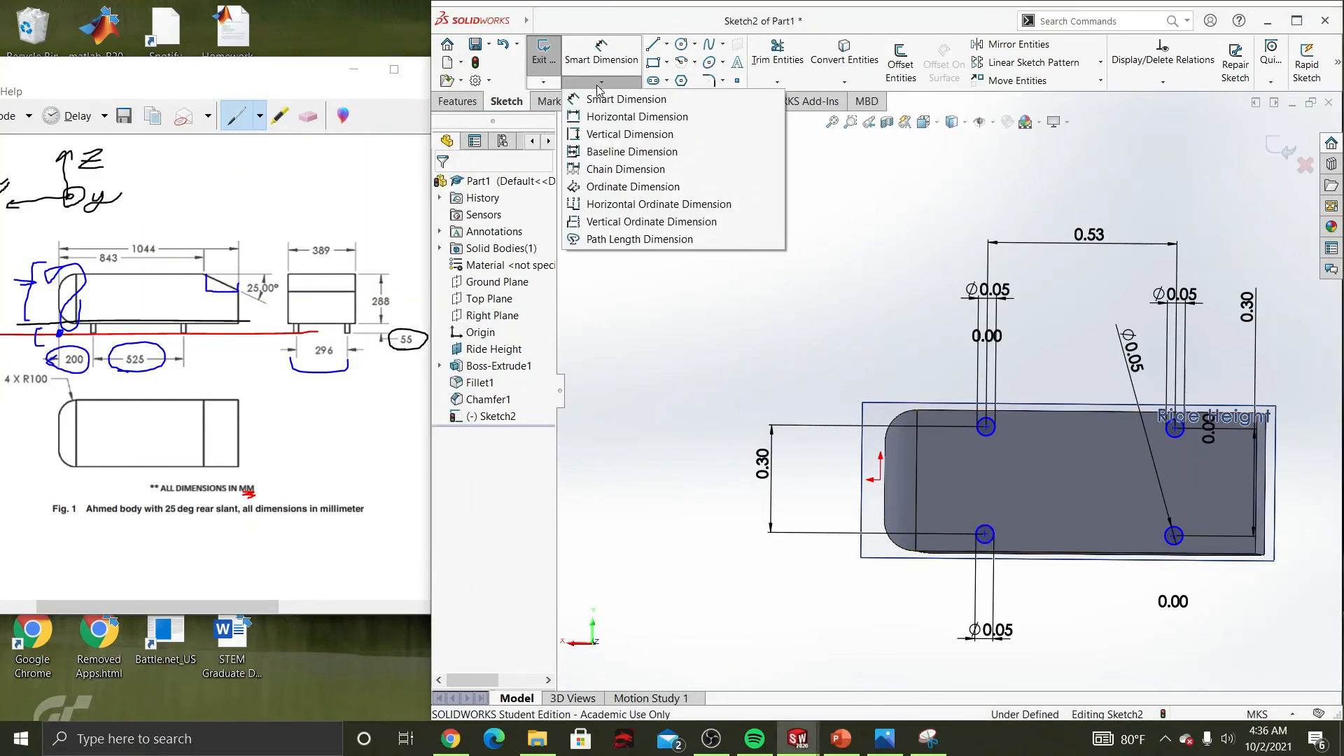
left_click(616, 117)
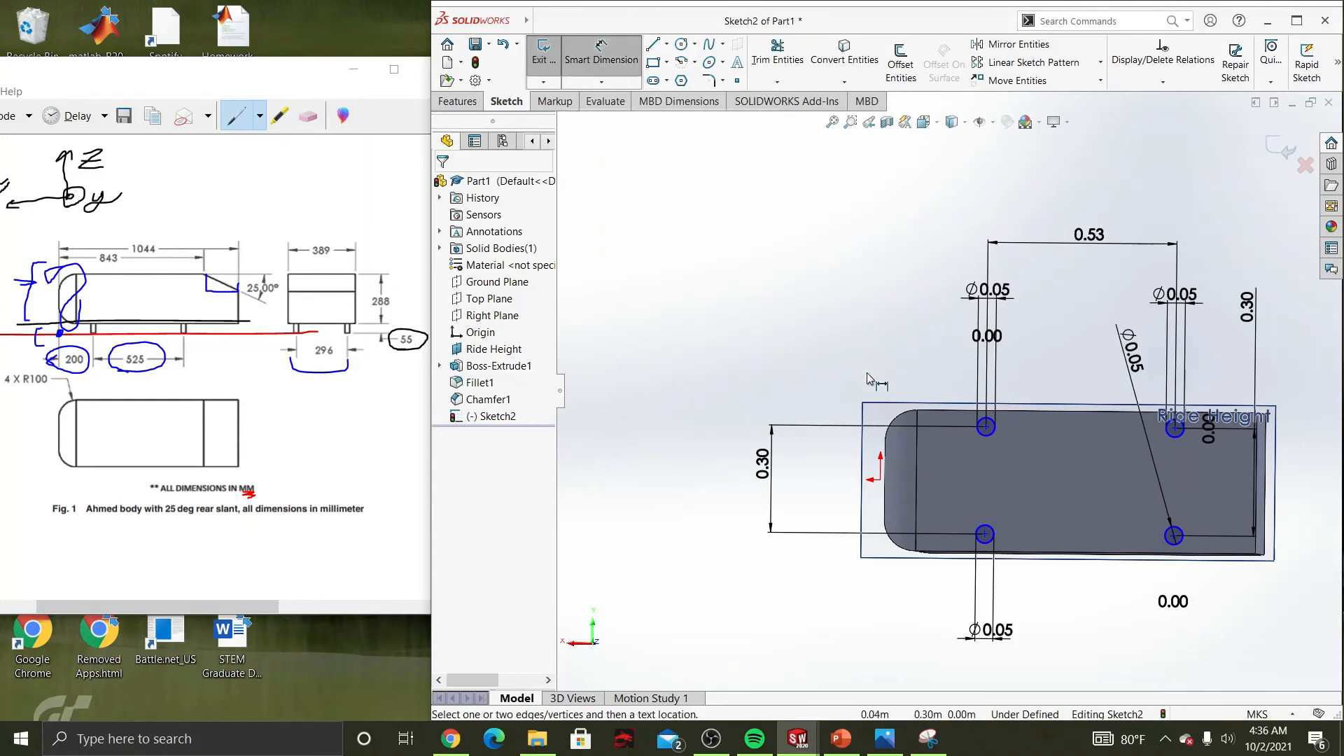
left_click(982, 434)
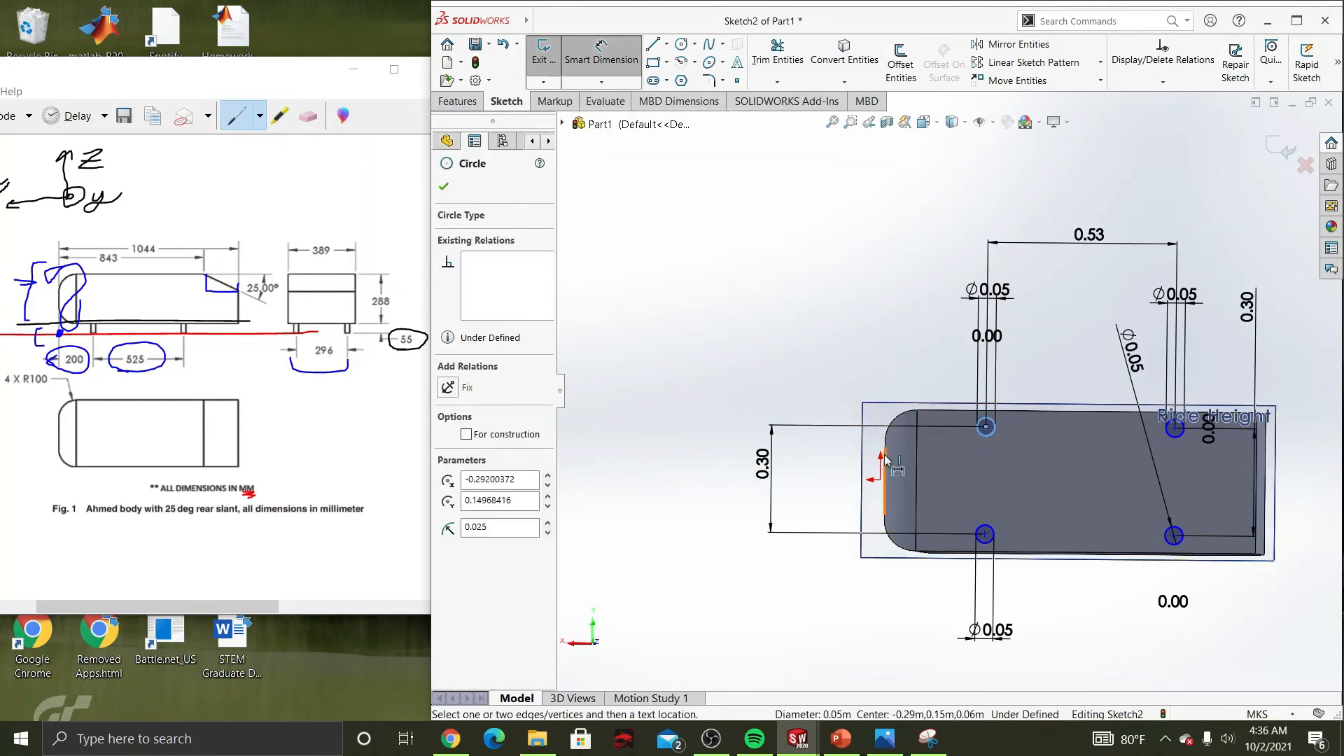
left_click(886, 459)
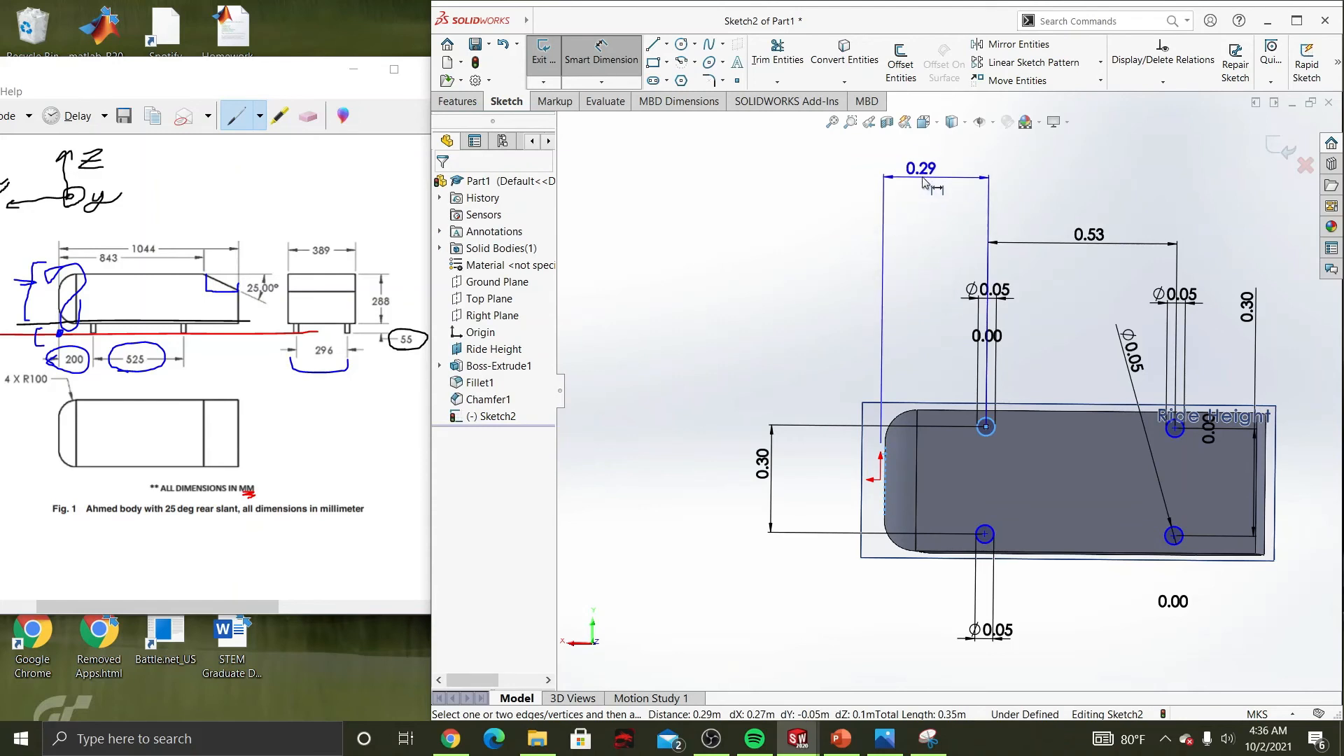
left_click(924, 170)
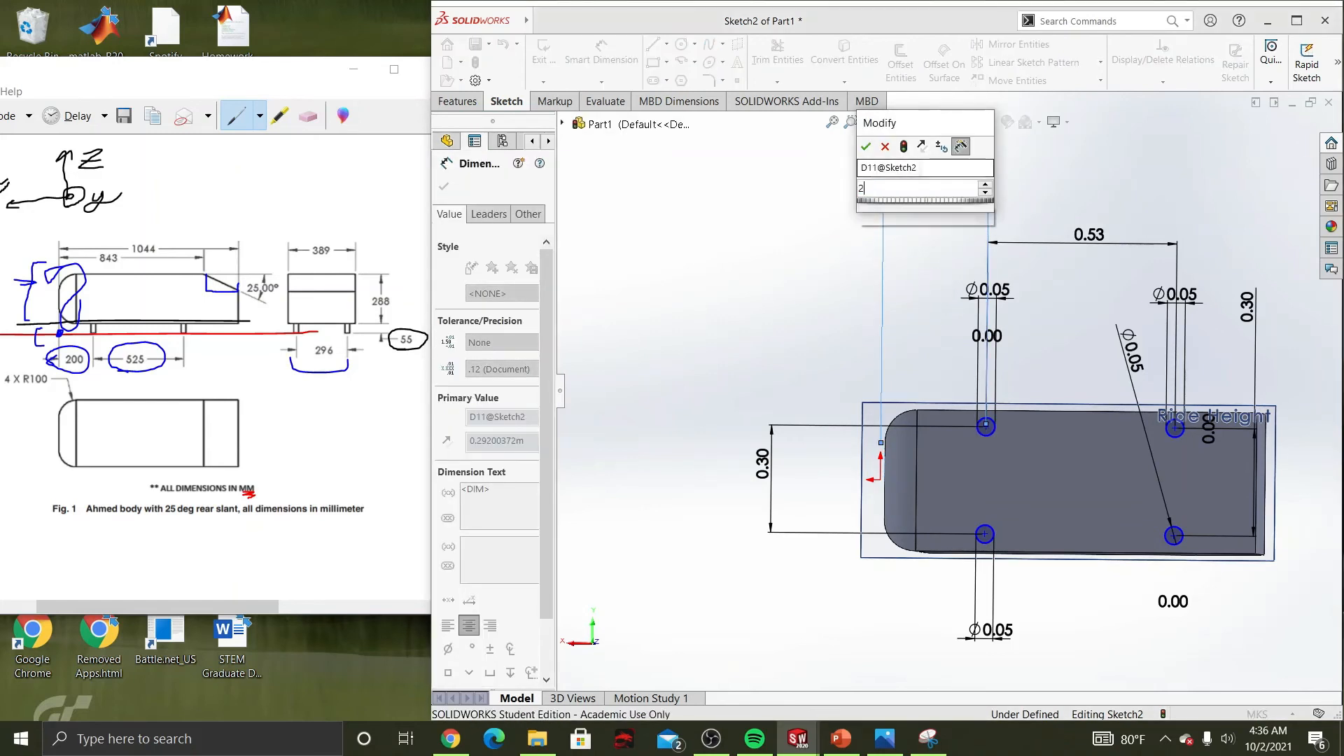
type("200")
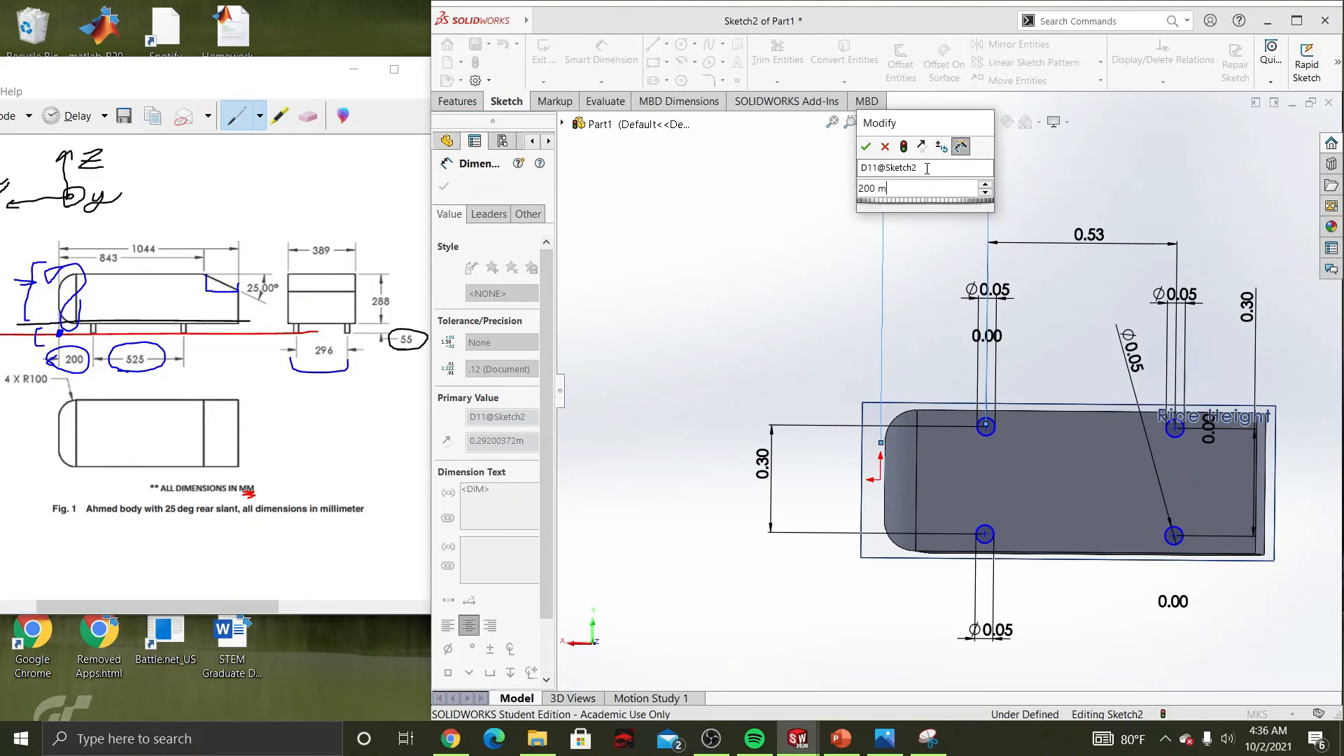
key("Return")
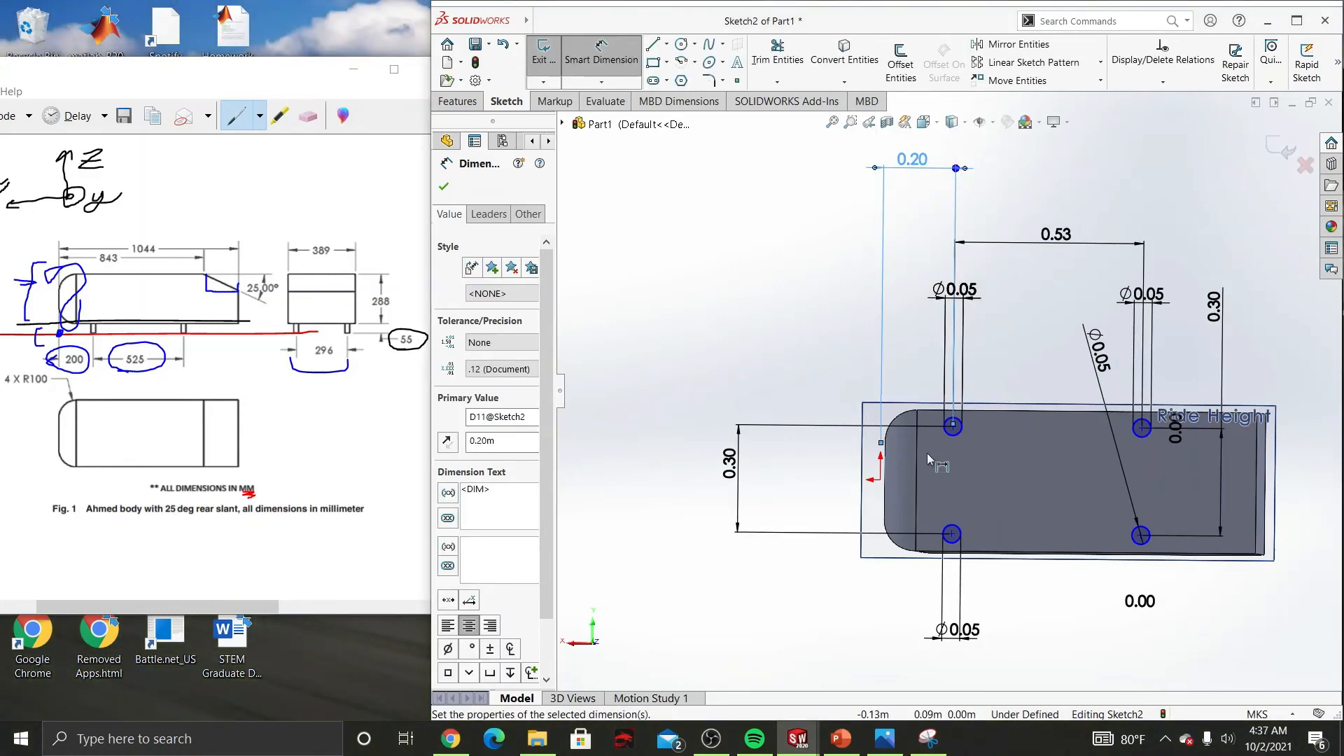
key("Escape")
Step: Draw a vertical centre line through the 296 leg spacing in the reference drawing's end view
mouse_move(938, 486)
middle_mouse_down()
mouse_move(927, 488)
mouse_move(957, 485)
middle_mouse_up()
scroll(957, 490, "down", 5)
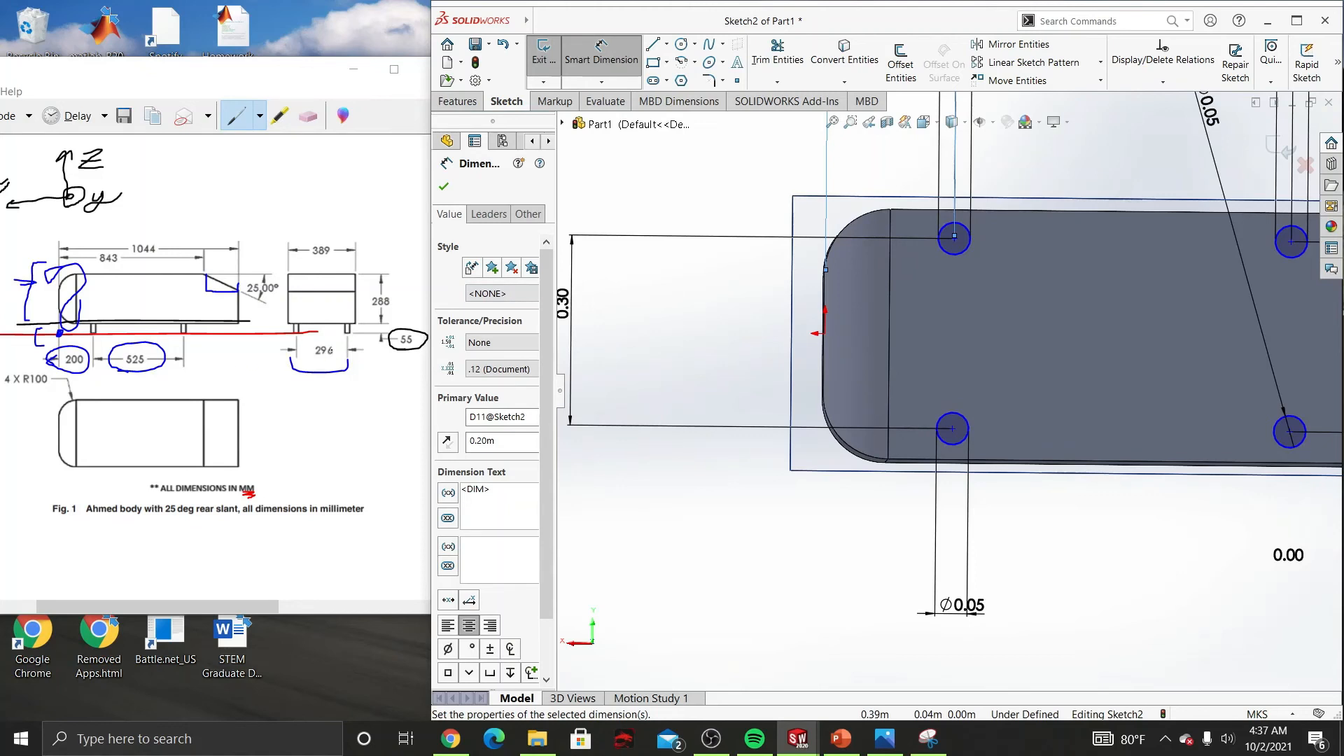
left_click(319, 317)
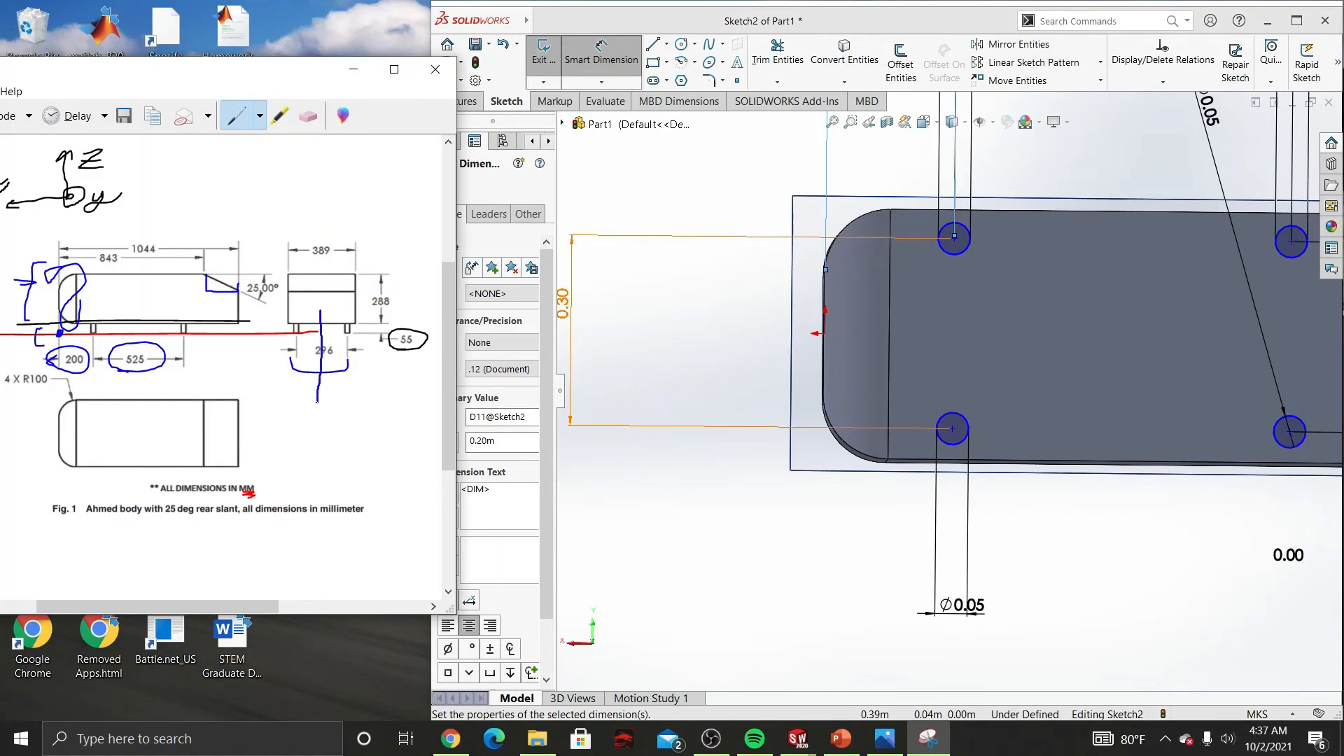
left_click_drag(317, 402, 317, 403)
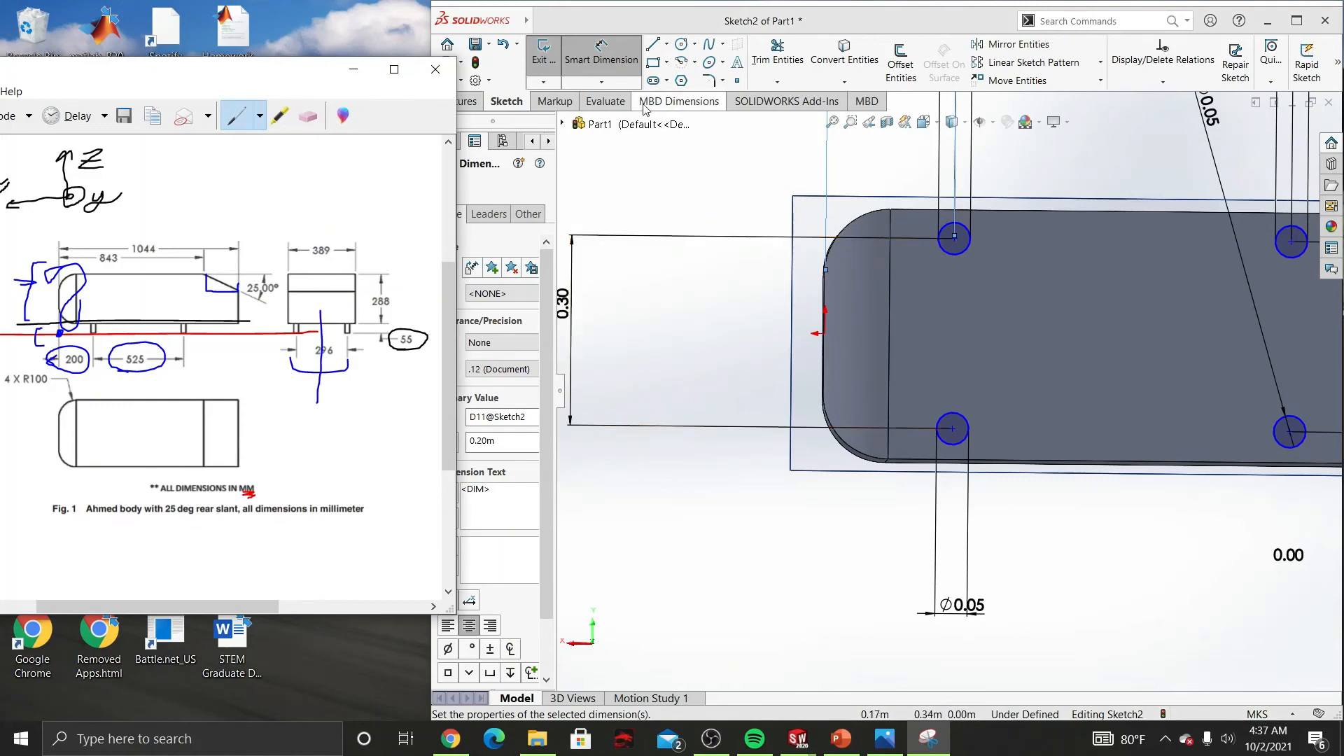
Step: Add a vertical dimension between the upper front leg circle and the origin, and set it to 296/2 mm
left_click(599, 84)
left_click(599, 84)
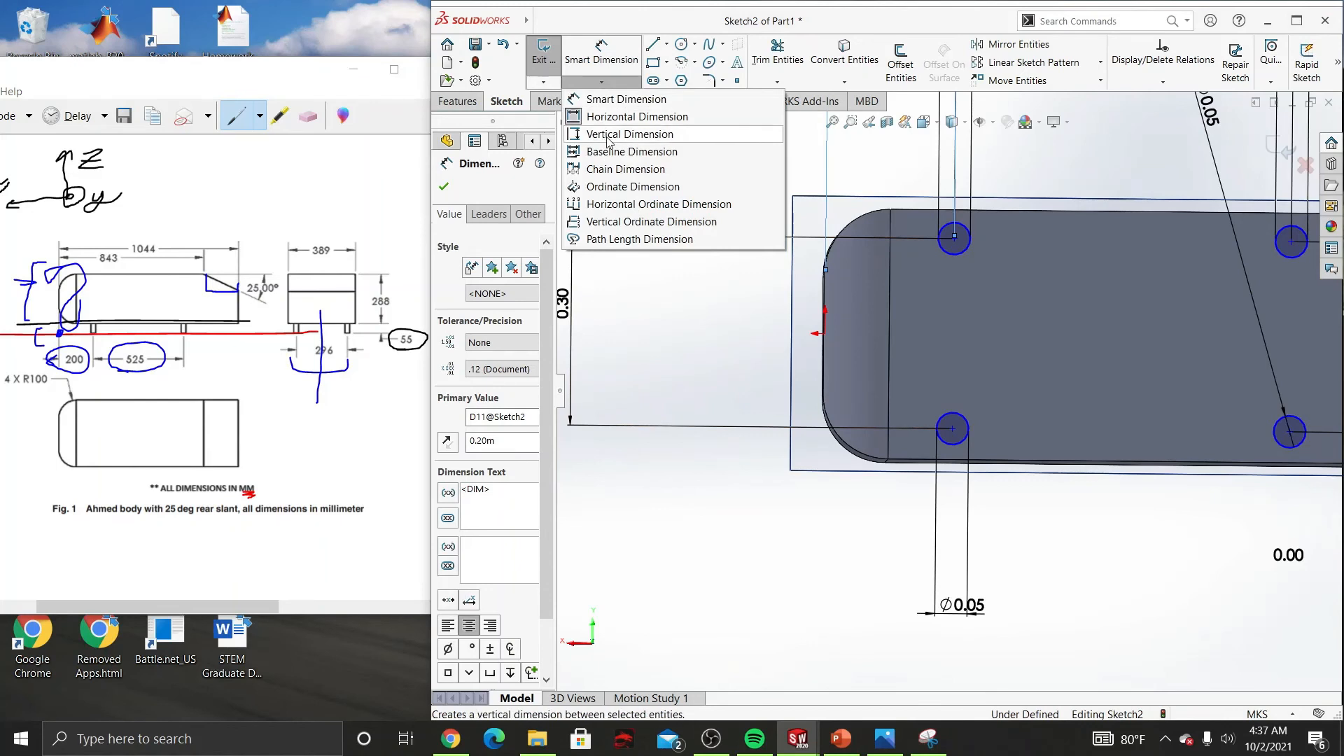
left_click(623, 183)
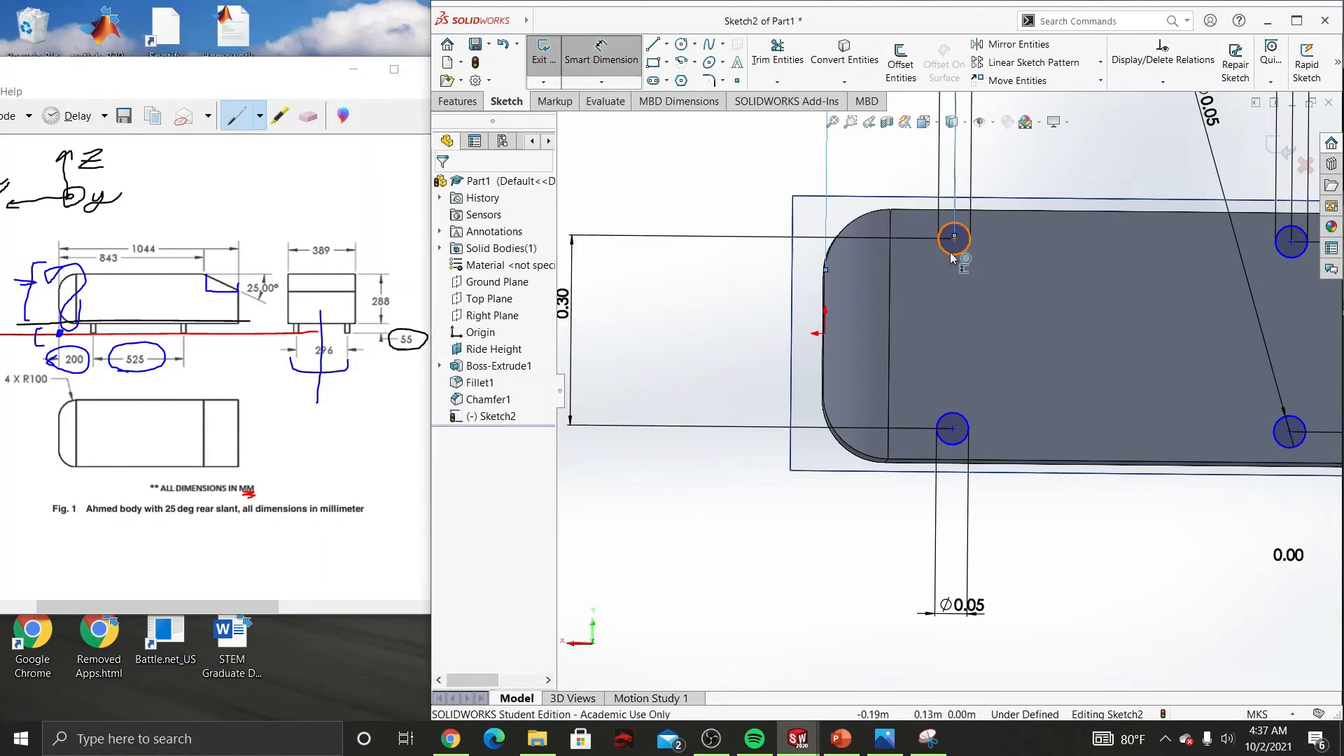
left_click(951, 253)
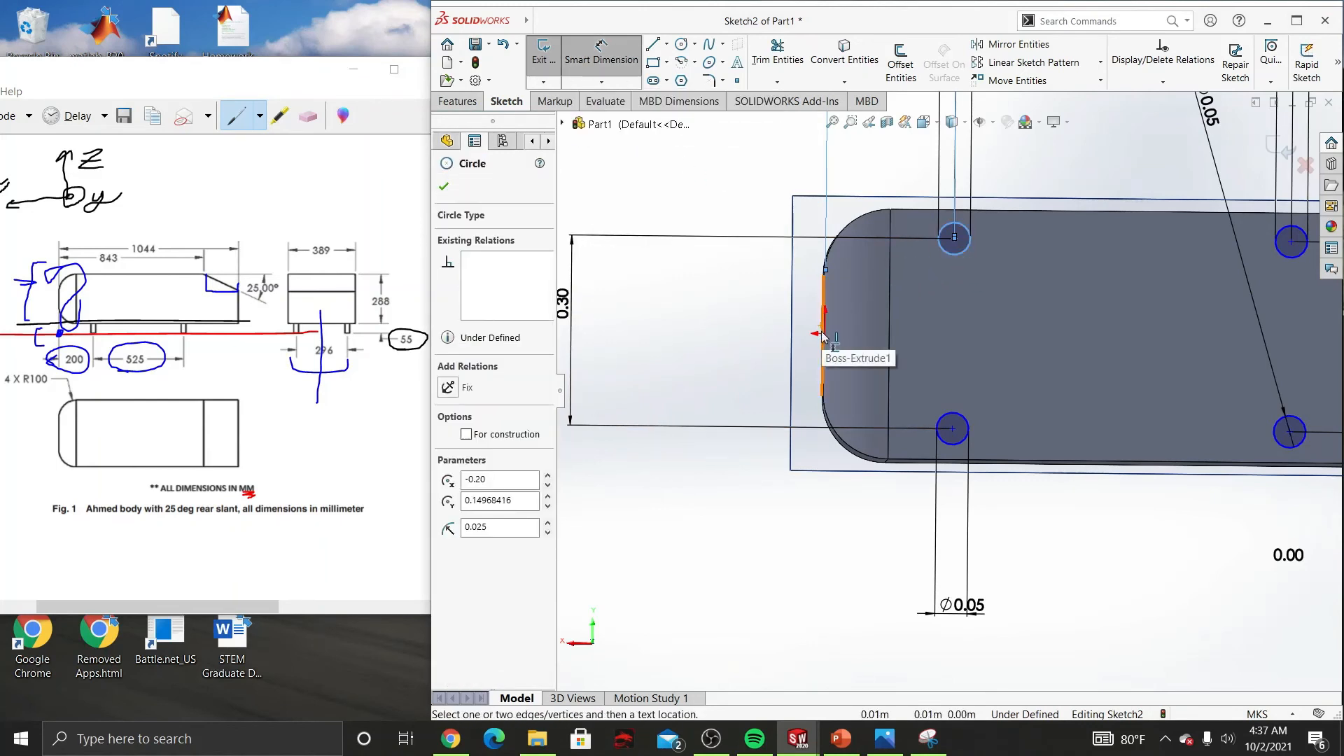
left_click(562, 124)
left_click(619, 275)
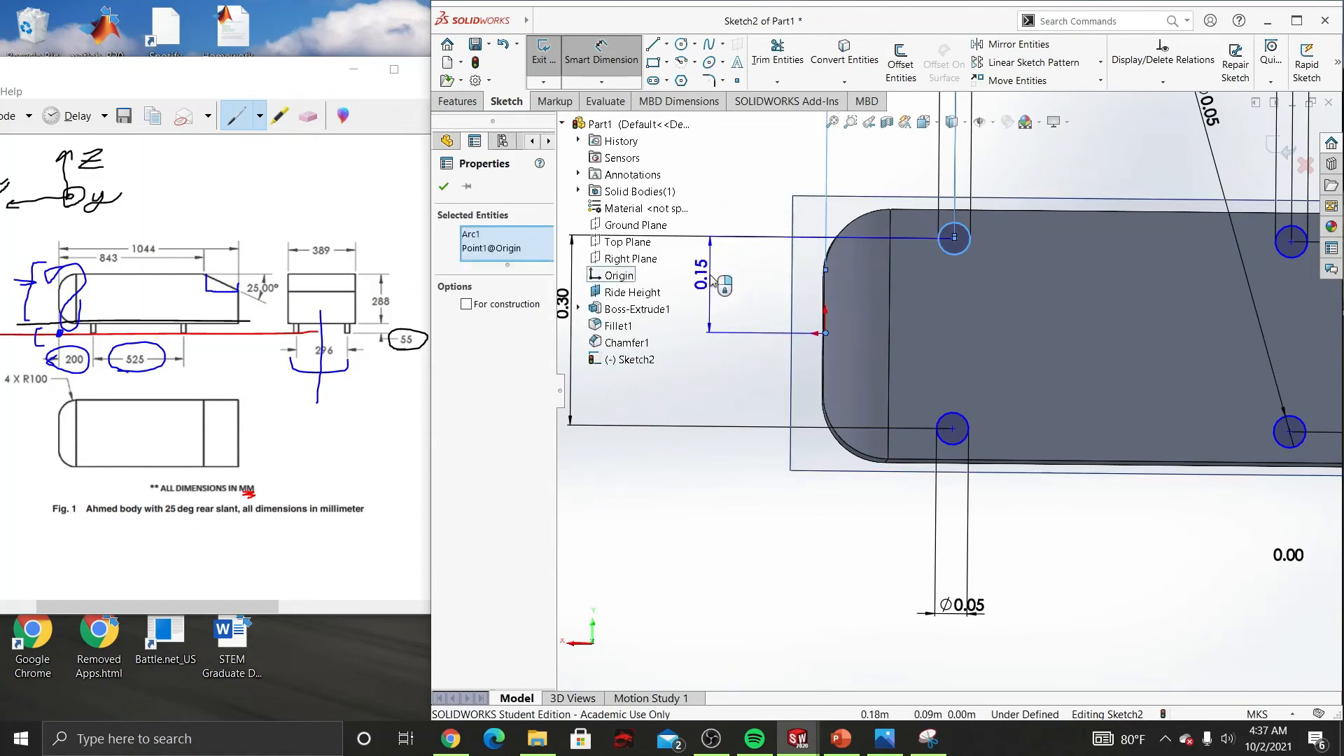
left_click(710, 276)
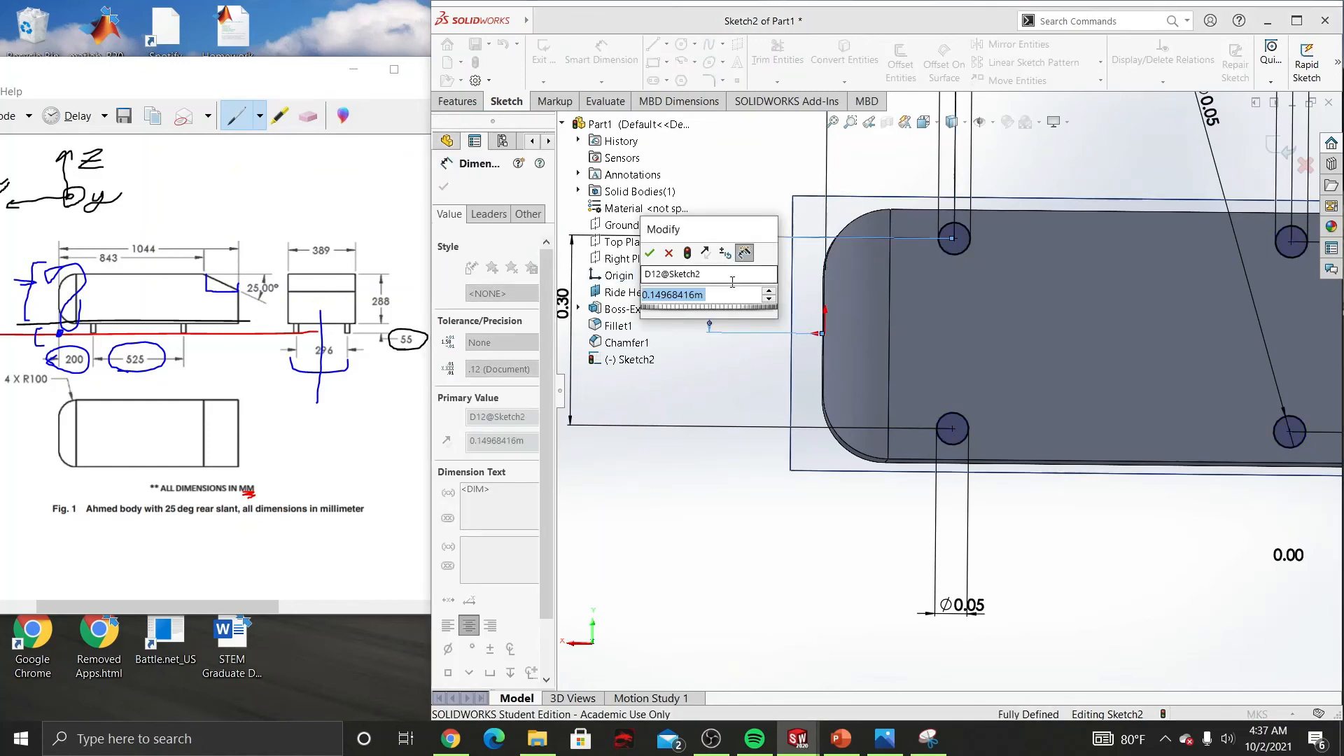
type("296/2")
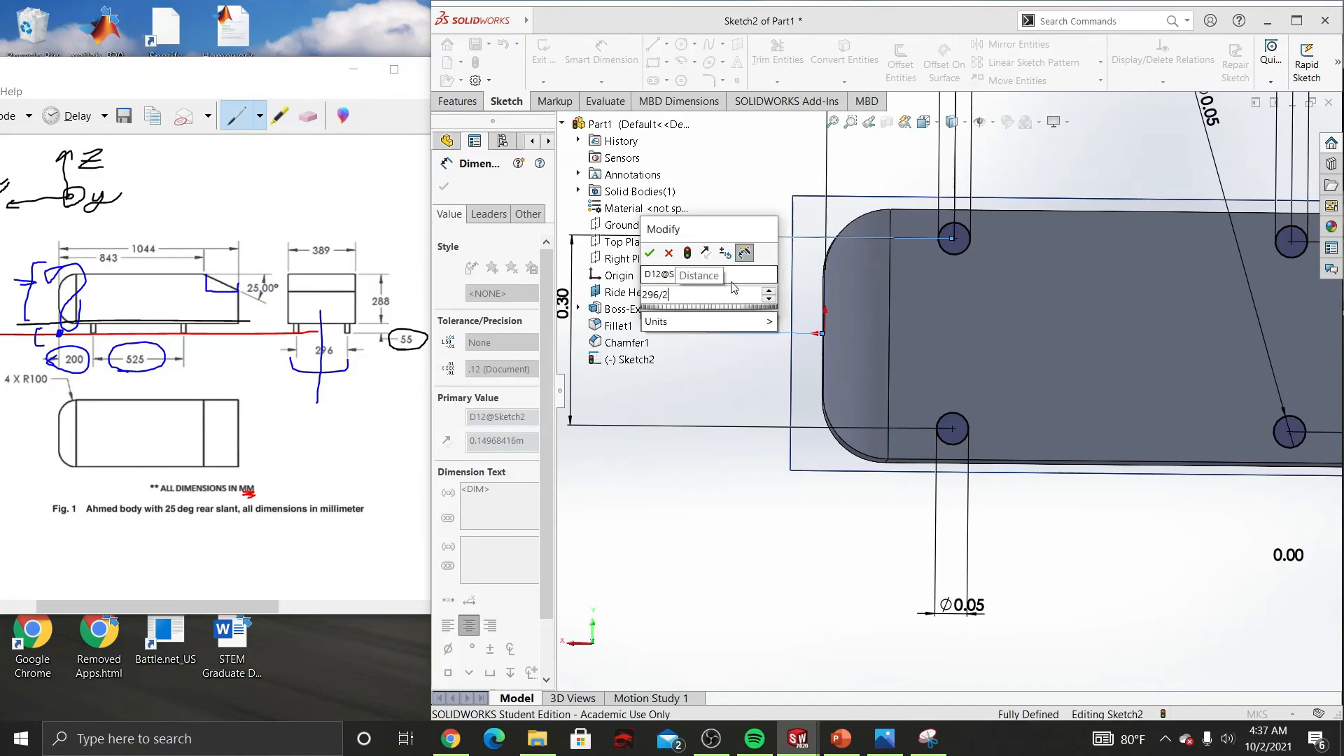
type("mm")
key("Return")
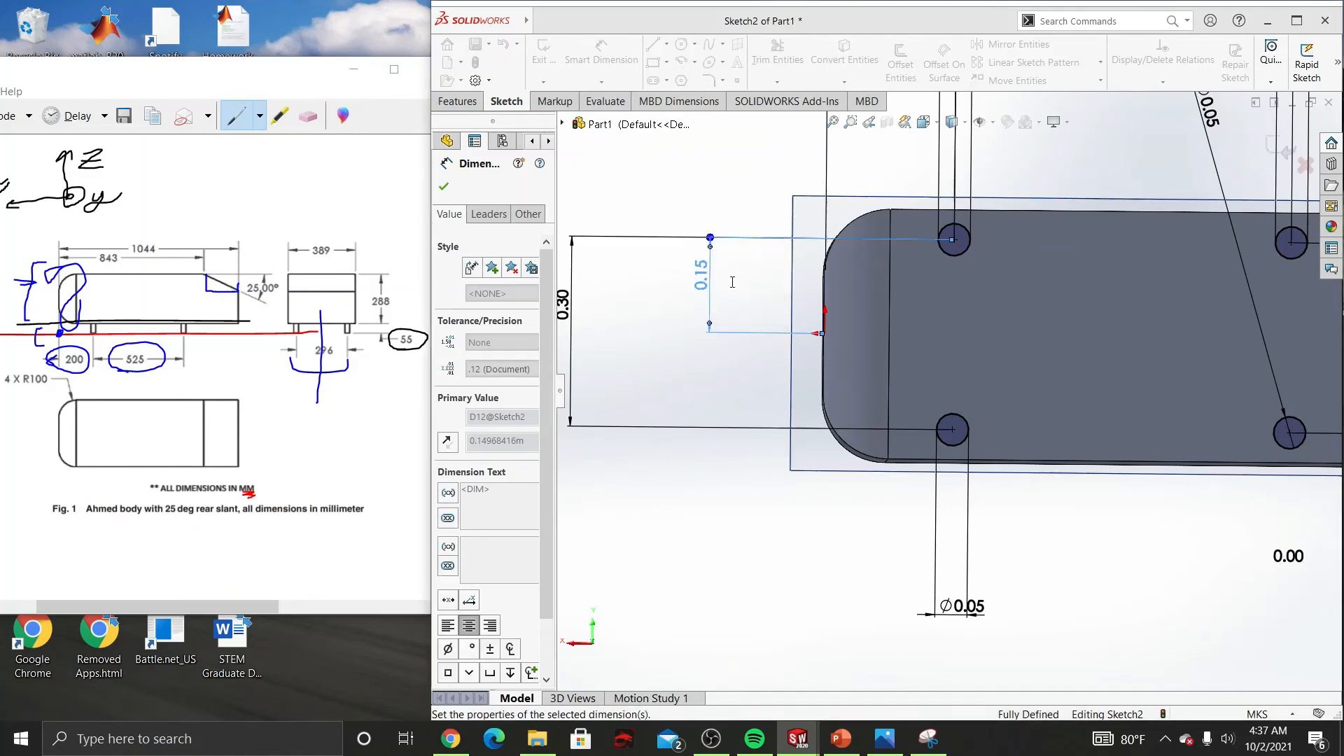
Step: Check the four leg circles on the body's underside and exit the sketch
scroll(1103, 378, "up", 1)
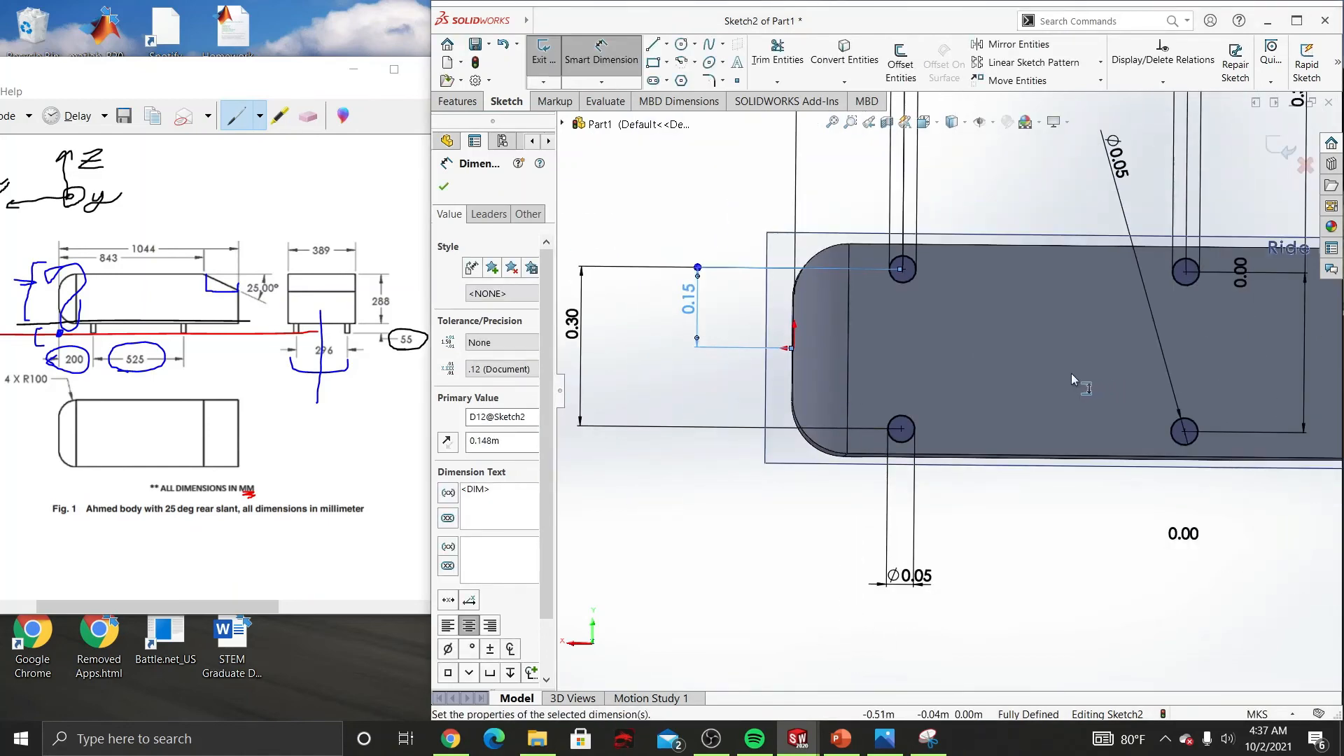
mouse_move(1071, 378)
middle_mouse_down()
mouse_move(982, 392)
mouse_move(1044, 321)
mouse_move(984, 333)
middle_mouse_up()
scroll(960, 375, "down", 4)
scroll(984, 329, "up", 1)
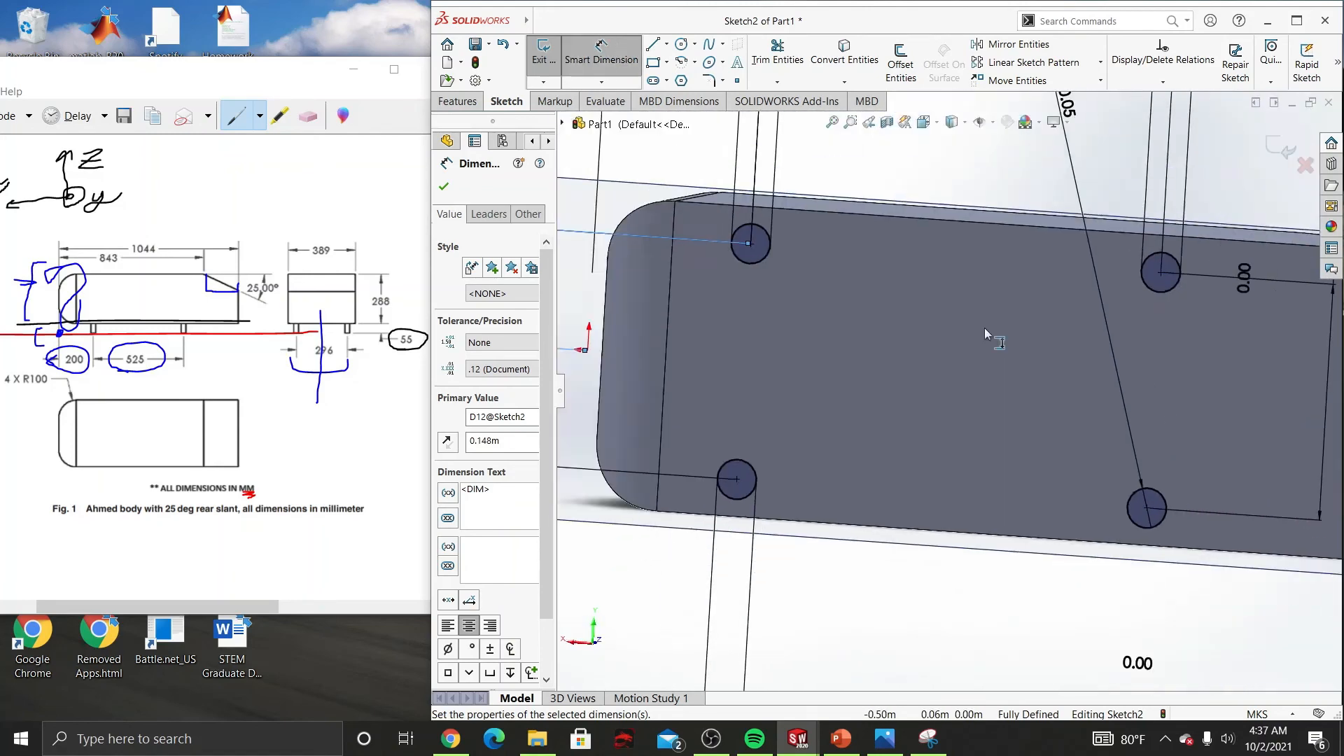
scroll(984, 334, "up", 3)
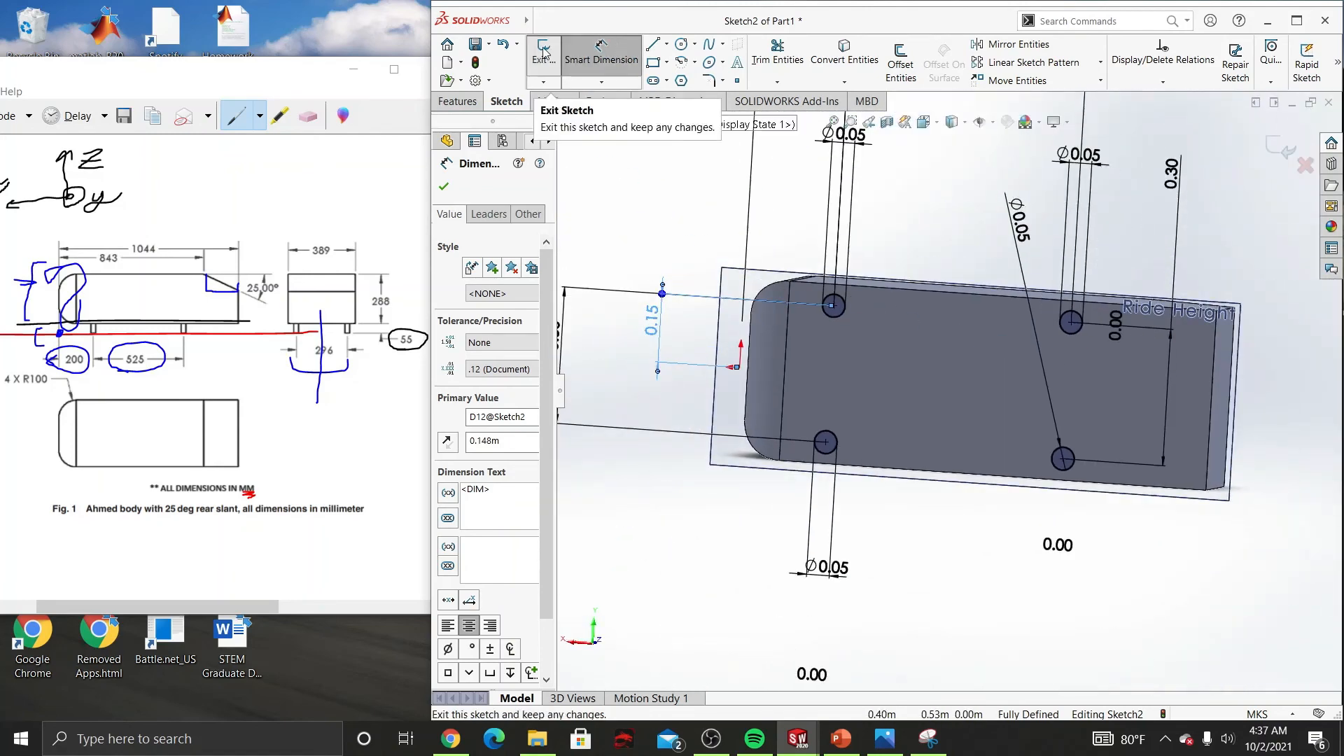
left_click(544, 52)
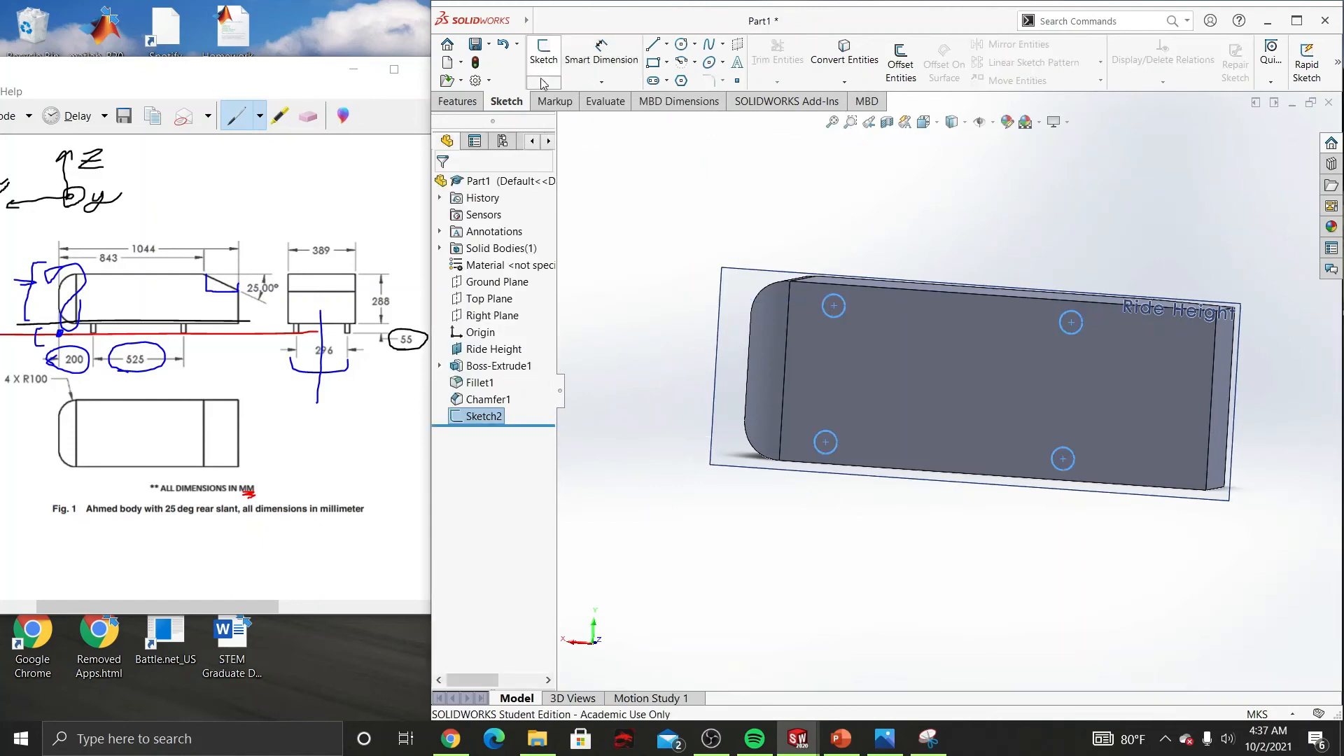
Step: Start an extruded boss from the four leg circles, reversed to project away from the body's underside, with a blind depth of about 0.227 m
middle_click_drag(984, 377, 954, 384)
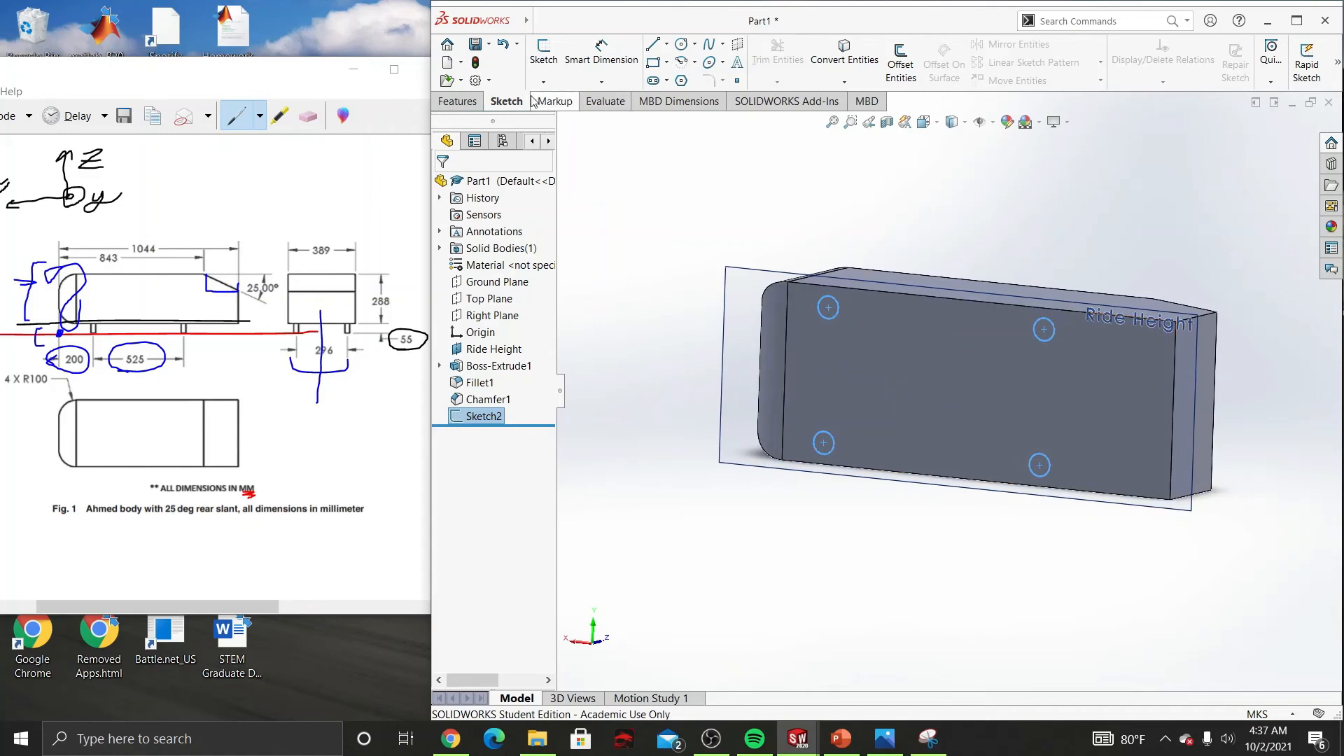
left_click(457, 101)
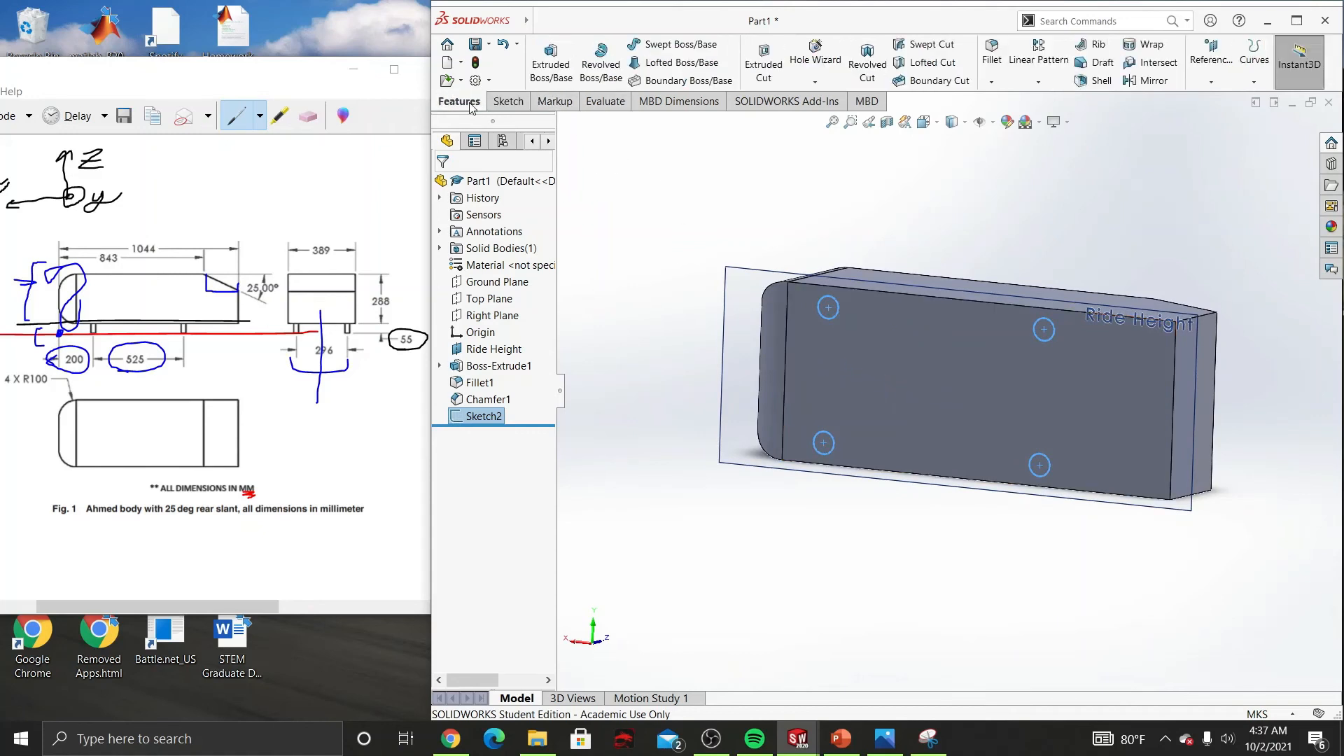
left_click(536, 62)
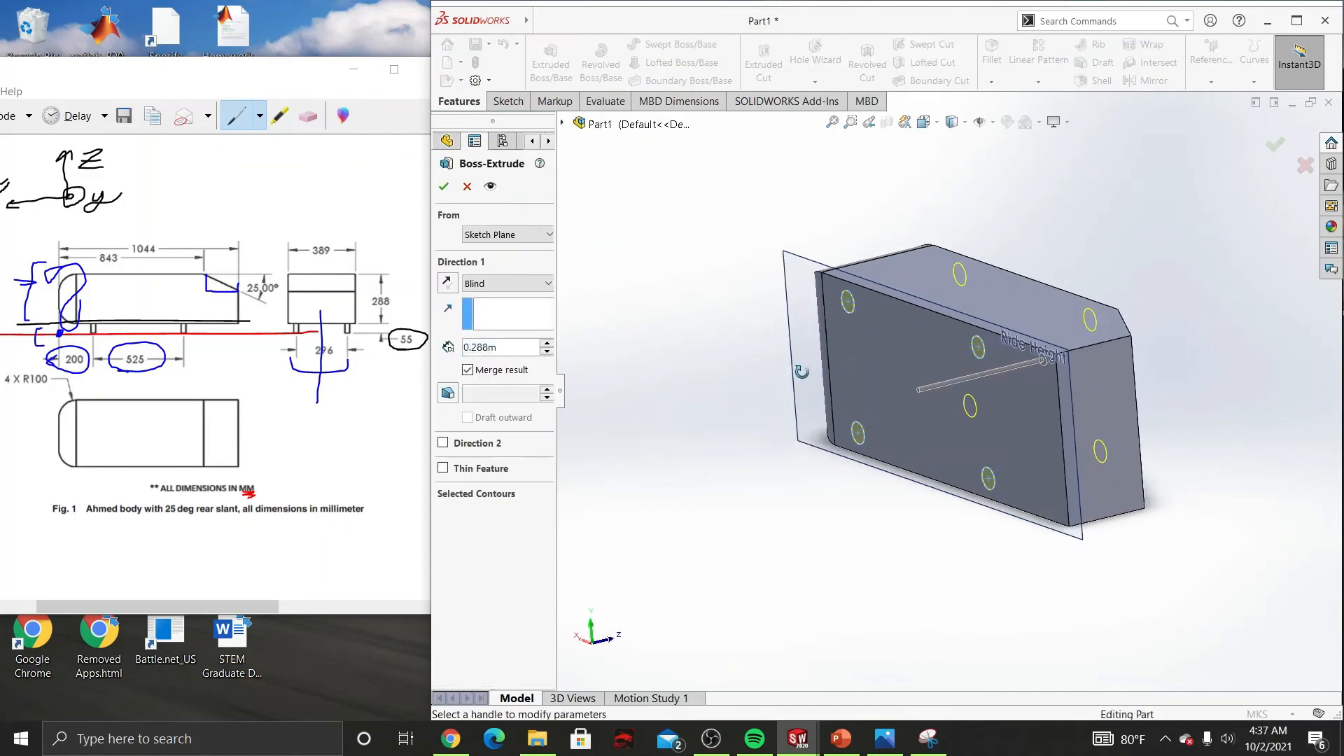
mouse_move(802, 372)
middle_mouse_down()
mouse_move(756, 384)
mouse_move(813, 376)
middle_mouse_up()
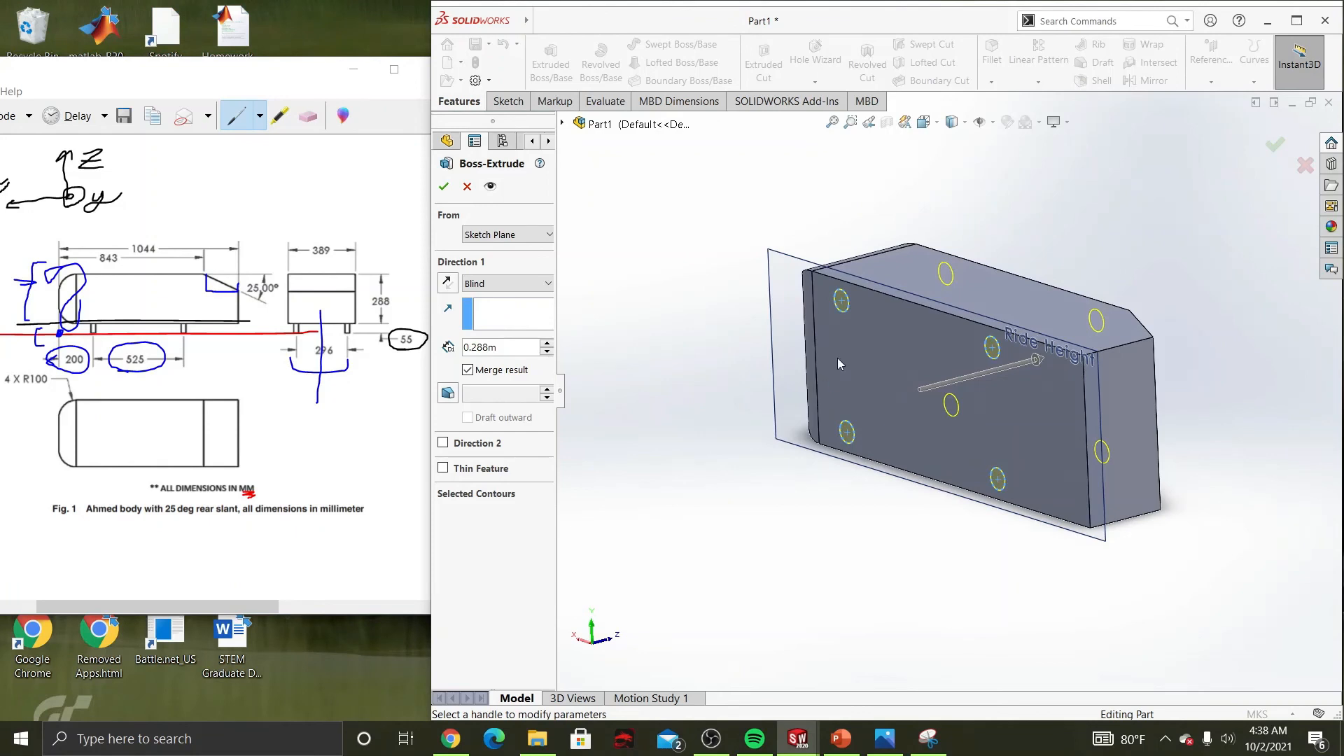
middle_click_drag(1032, 365, 1050, 360)
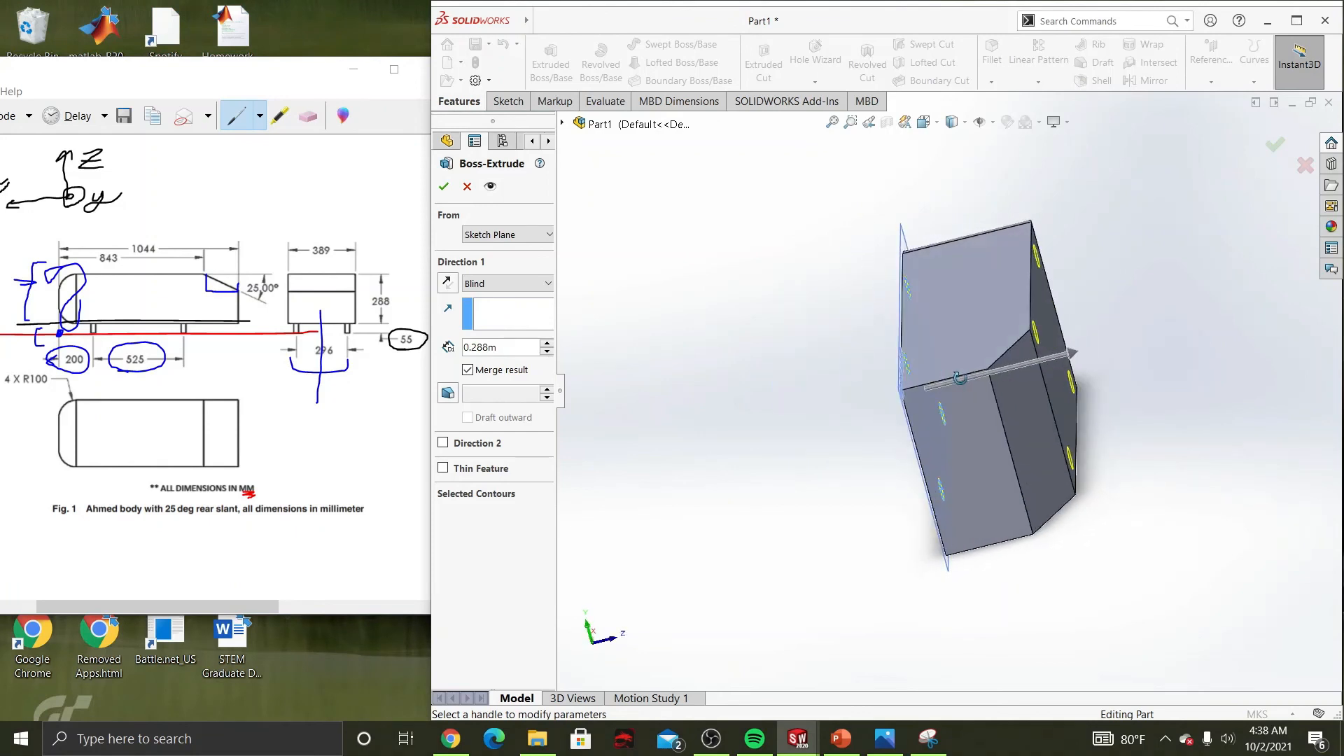
left_click(1069, 355)
left_click_drag(1070, 355, 1190, 321)
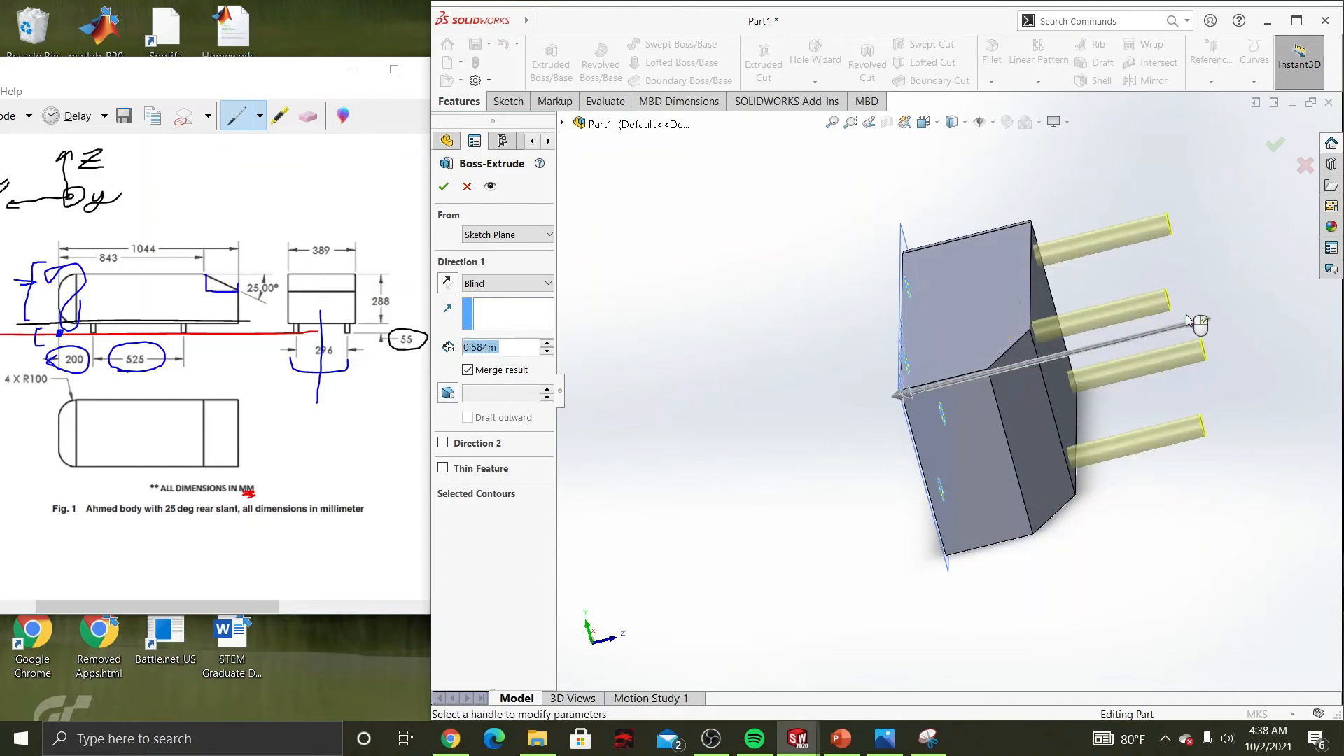
left_click(447, 283)
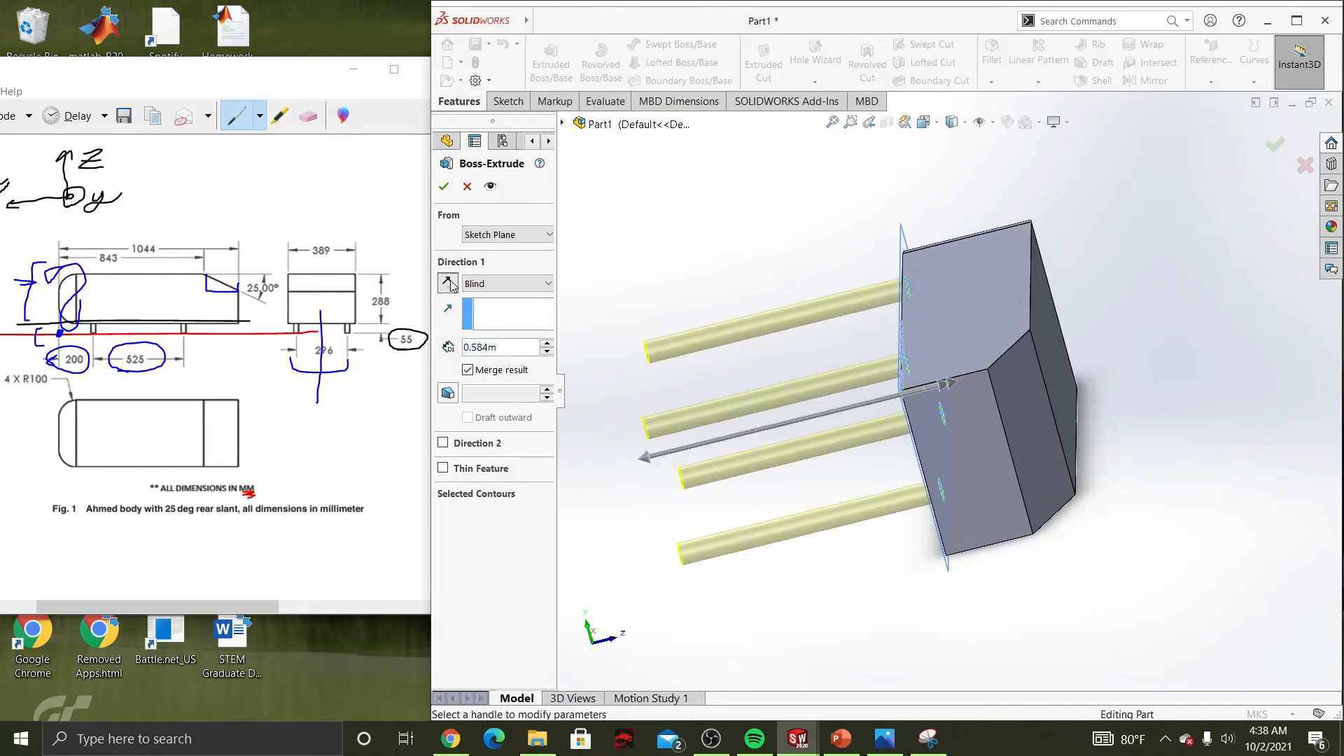
middle_click_drag(756, 367, 746, 438)
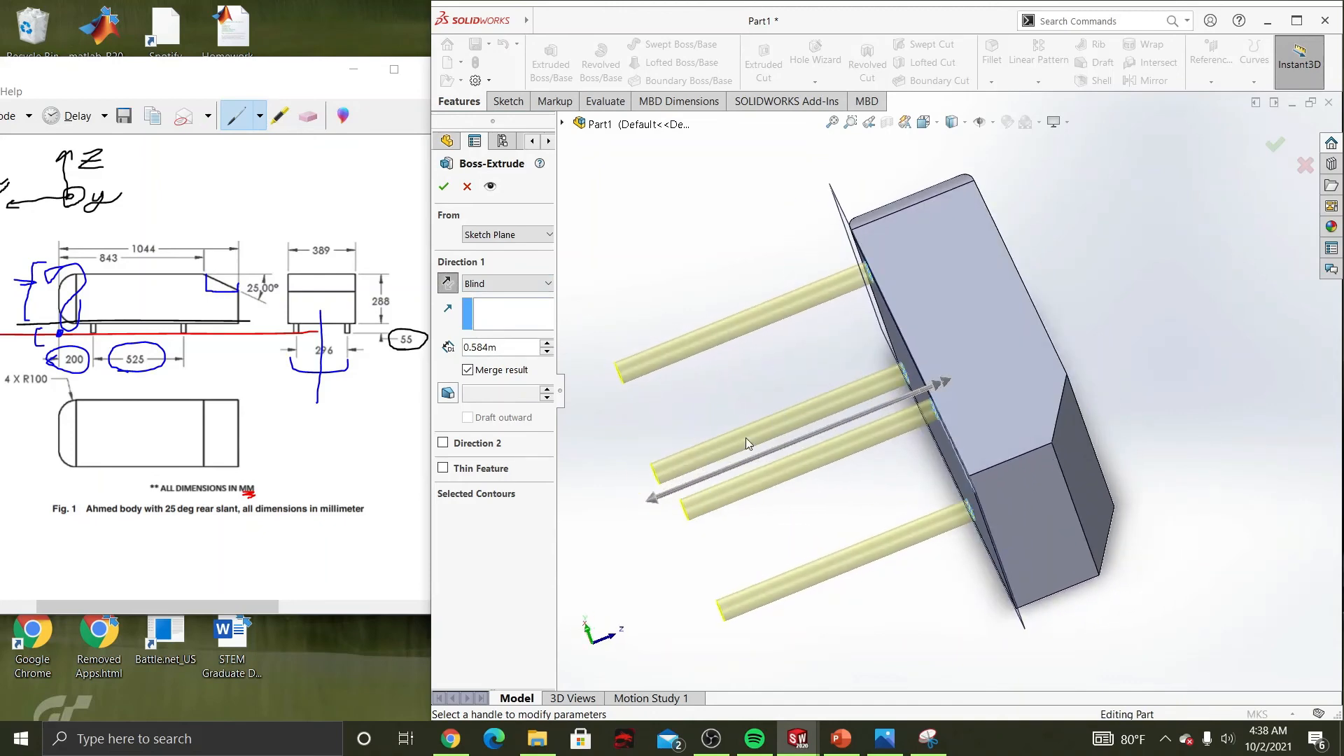
left_click_drag(651, 501, 816, 438)
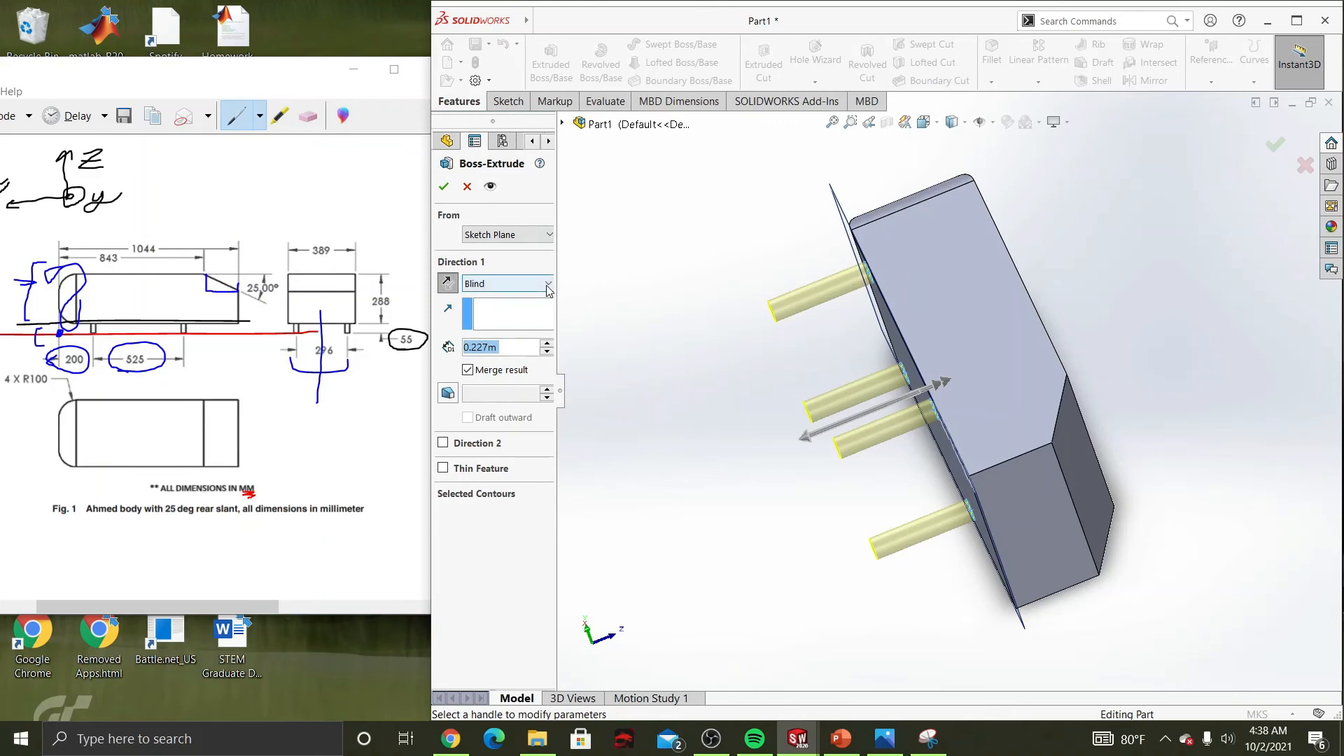
Step: Set the leg extrusion's end condition to Up To Surface with the Ground Plane as the target, and accept the boss
left_click(562, 124)
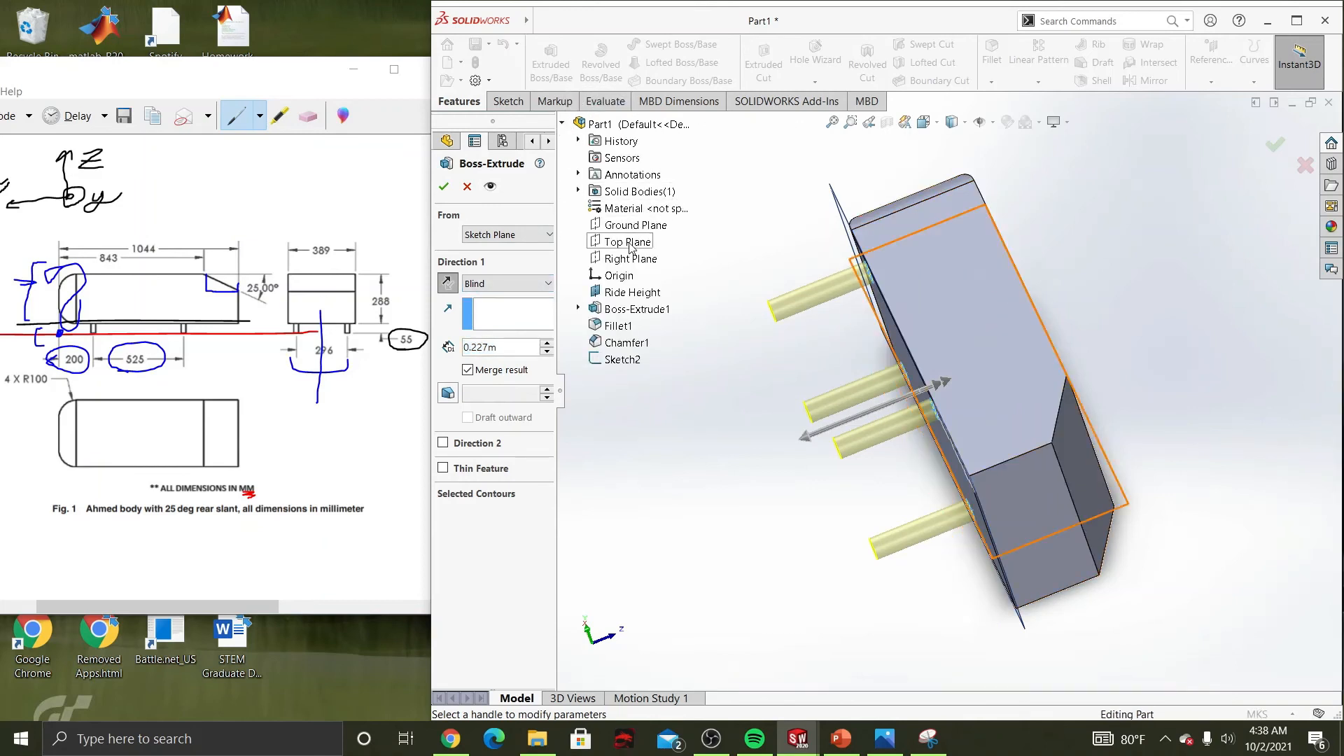
left_click(483, 284)
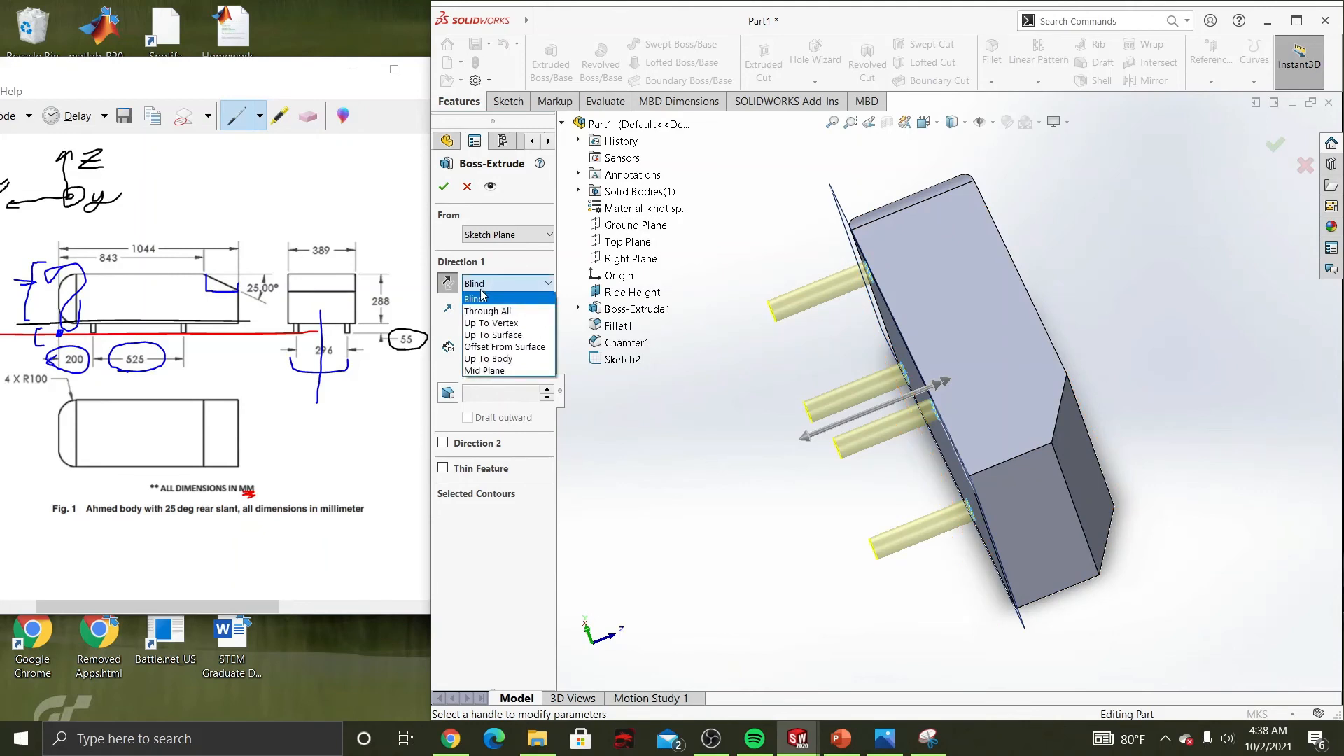
left_click(496, 334)
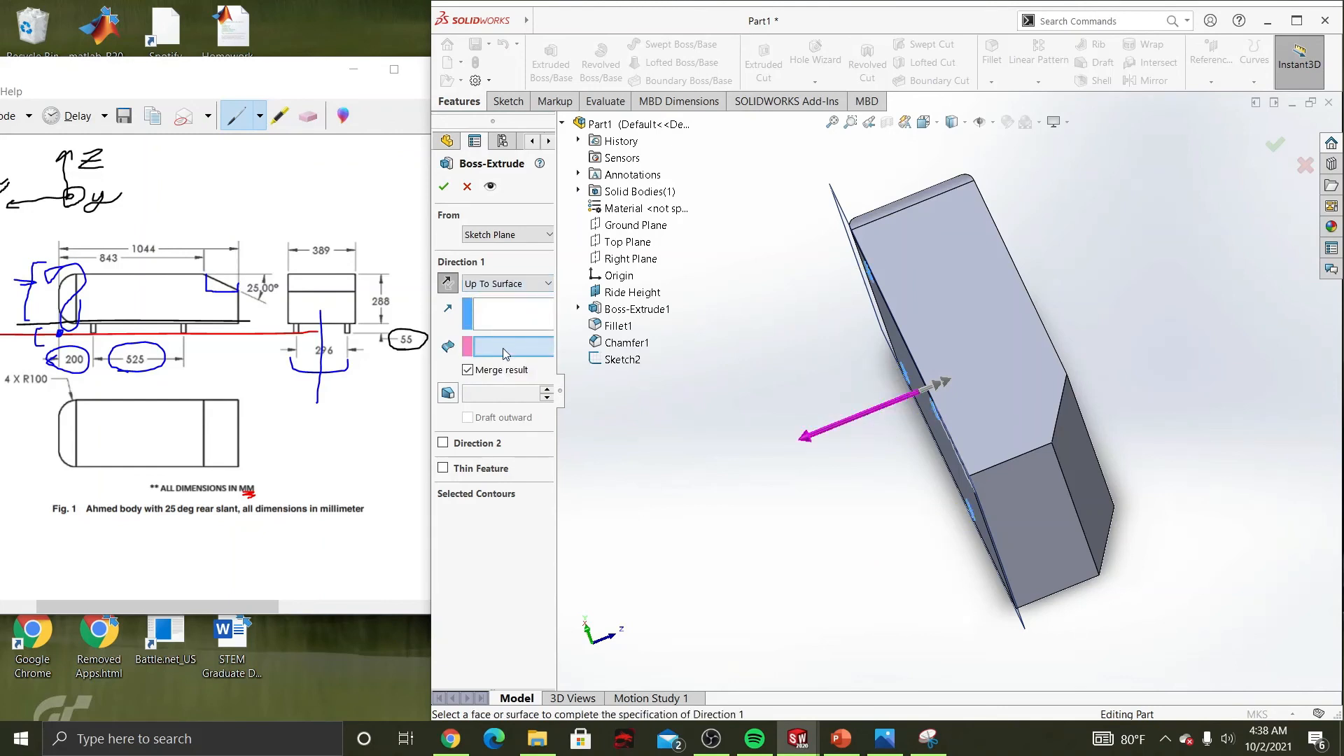
left_click(503, 347)
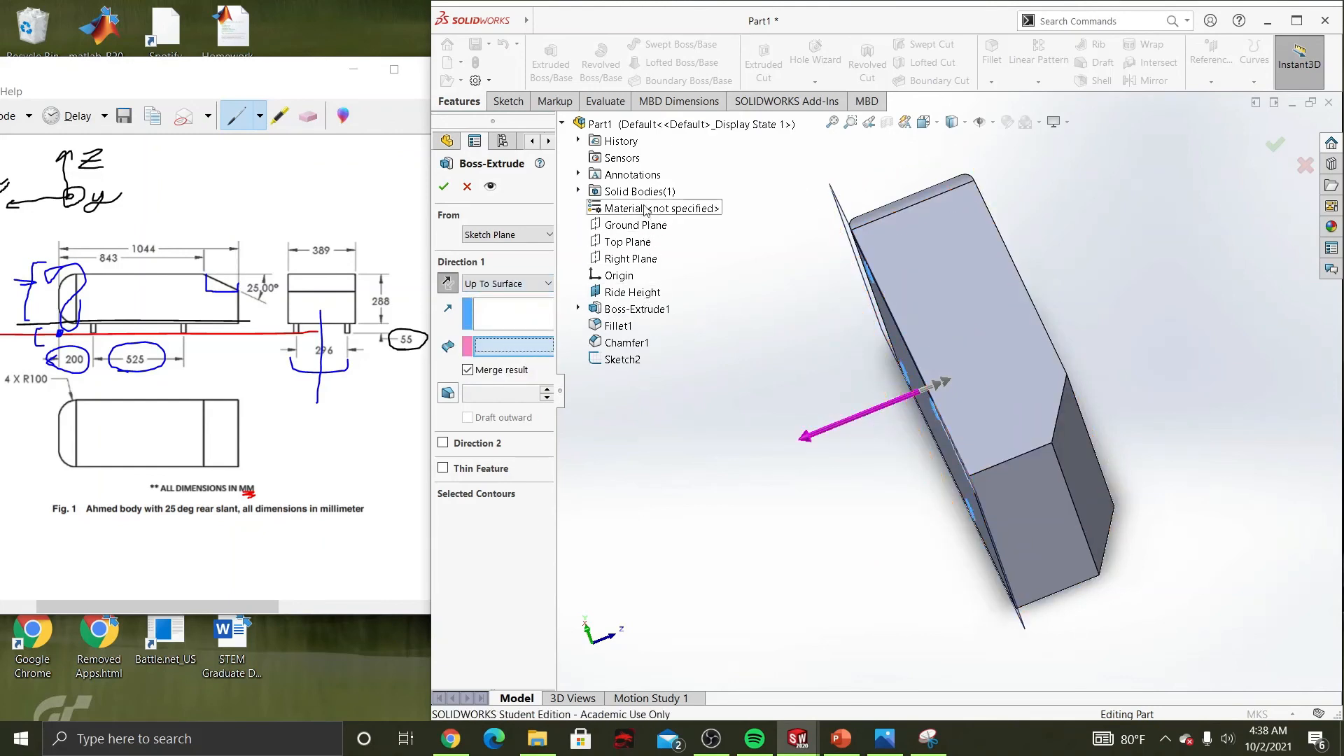
left_click(636, 227)
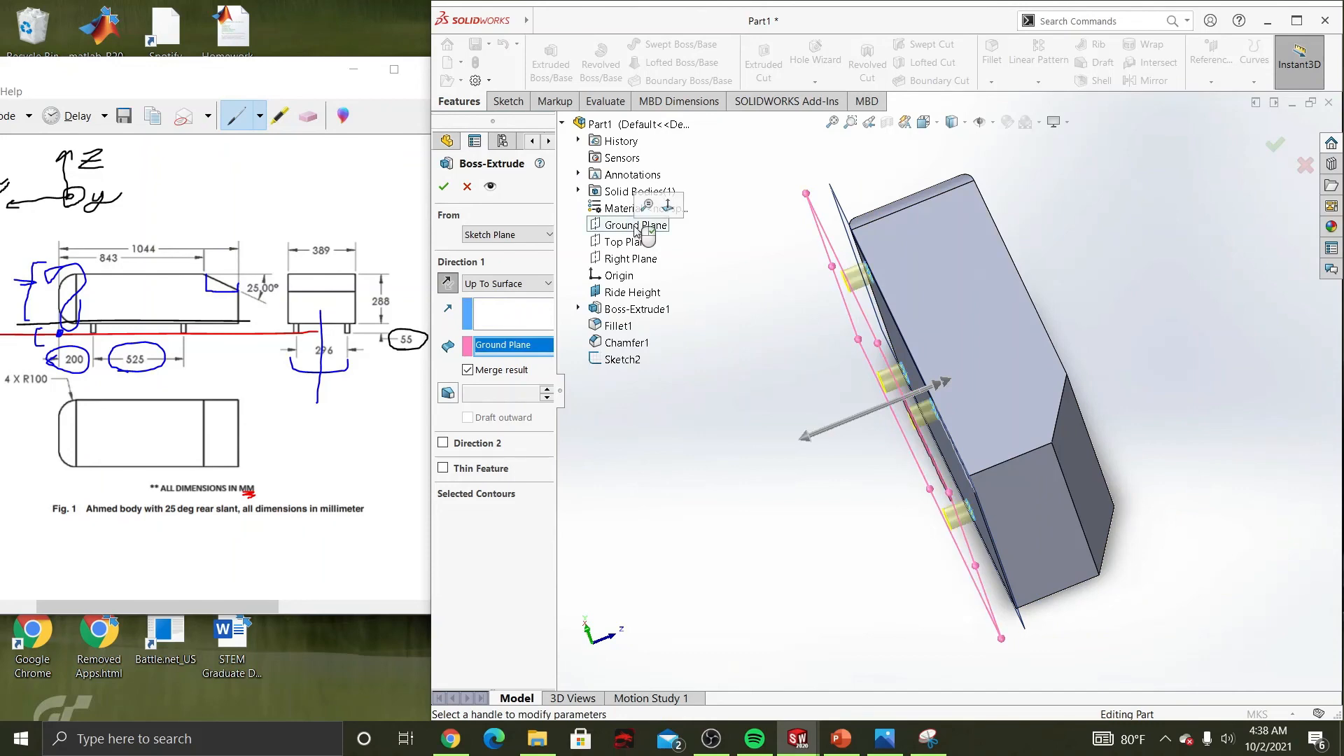
left_click(443, 186)
Step: Add a reference point located on the part's origin
middle_click_drag(737, 301, 829, 526)
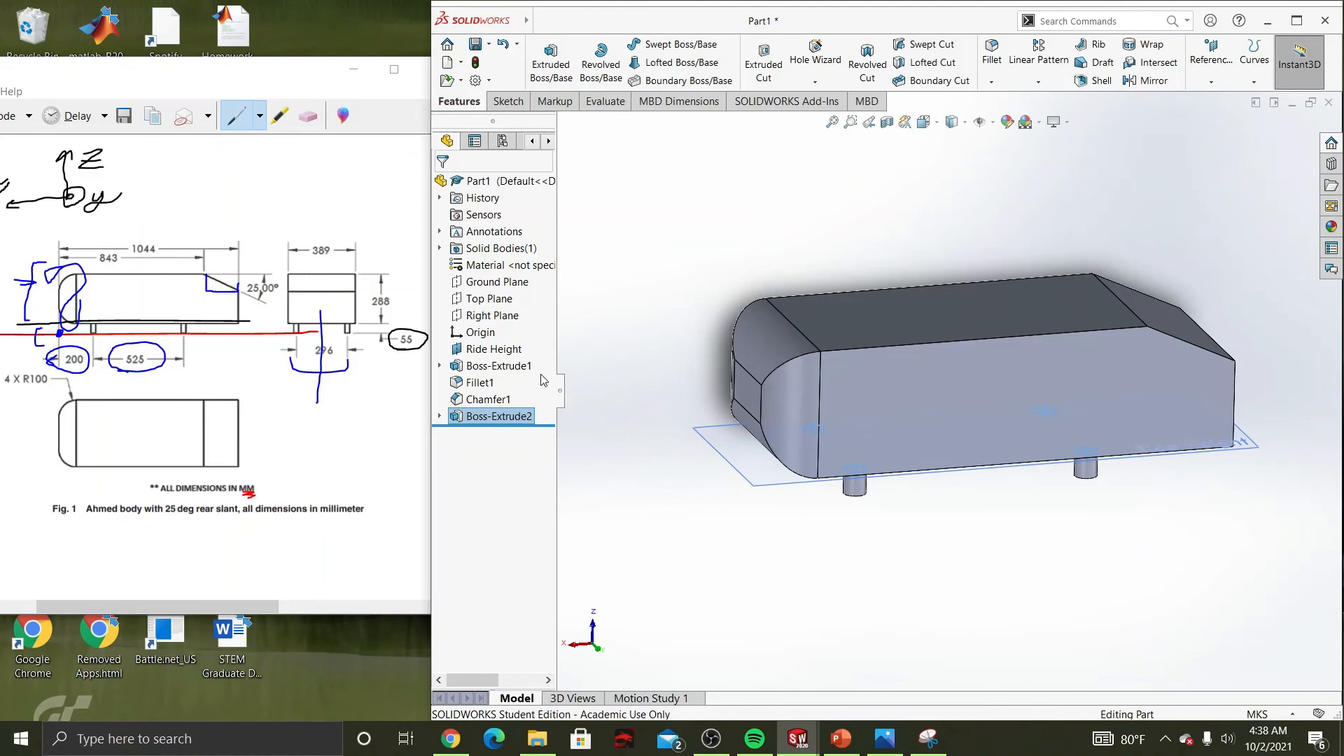
middle_click_drag(831, 519, 781, 468)
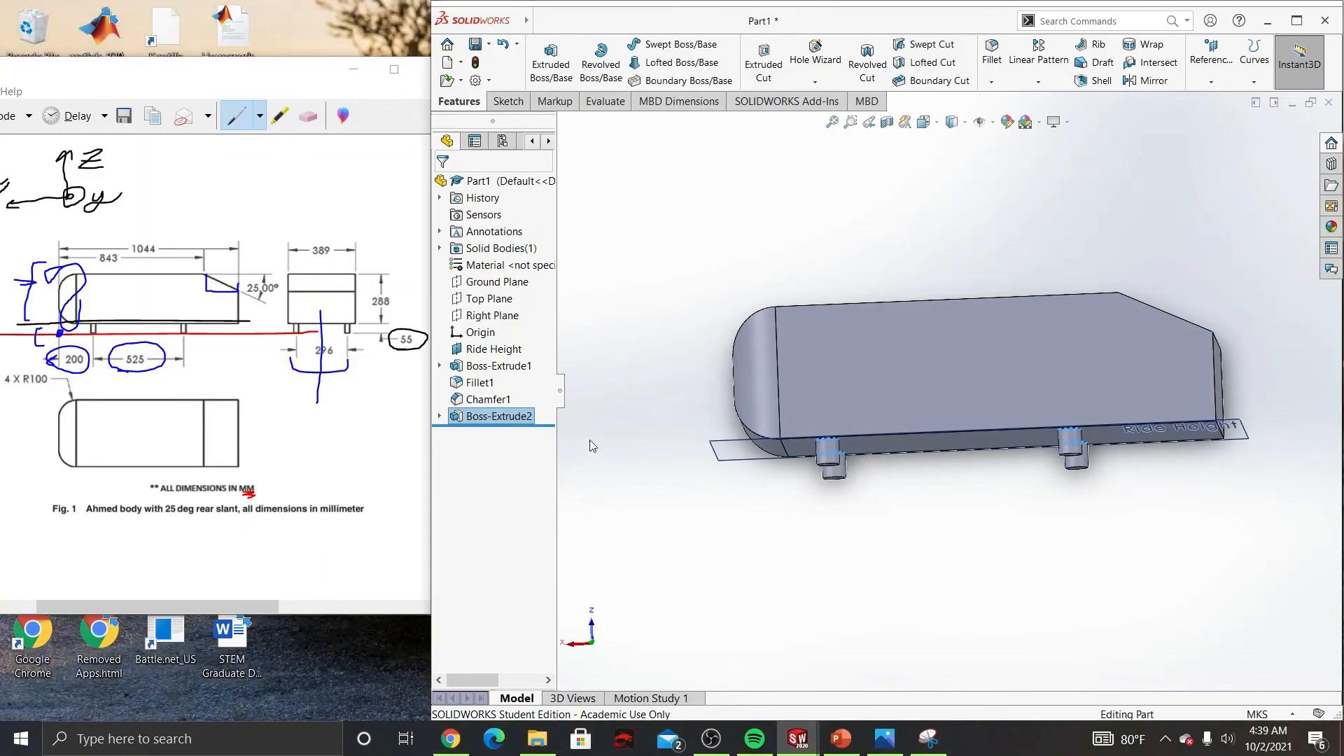
middle_click_drag(598, 526, 587, 644)
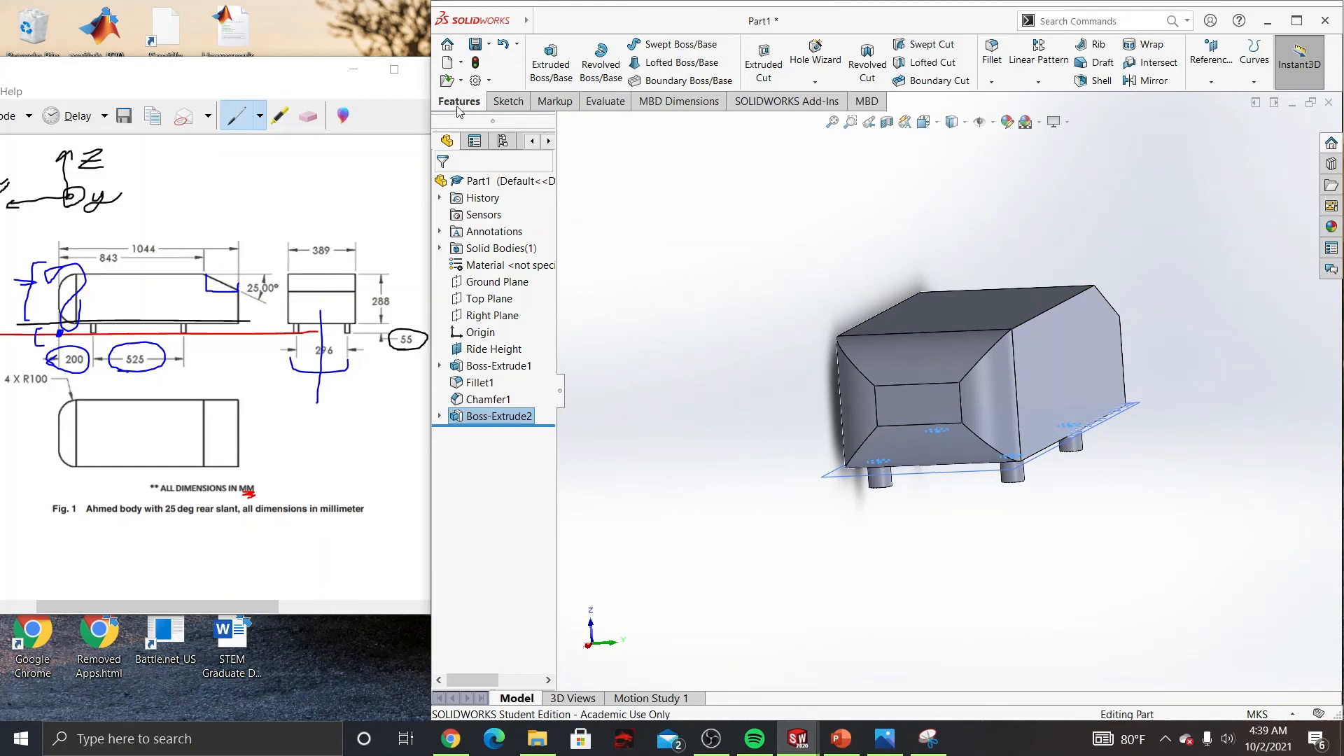
middle_click_drag(835, 299, 698, 298)
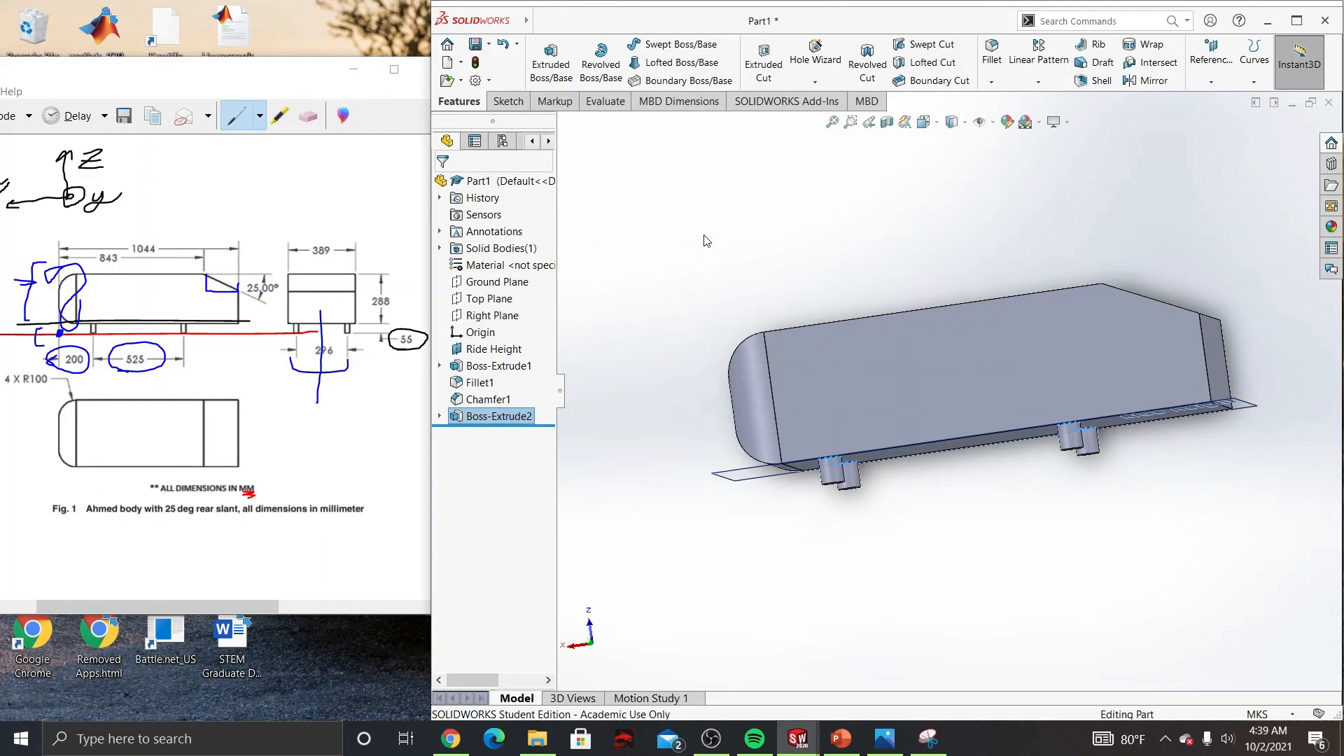
left_click(1209, 82)
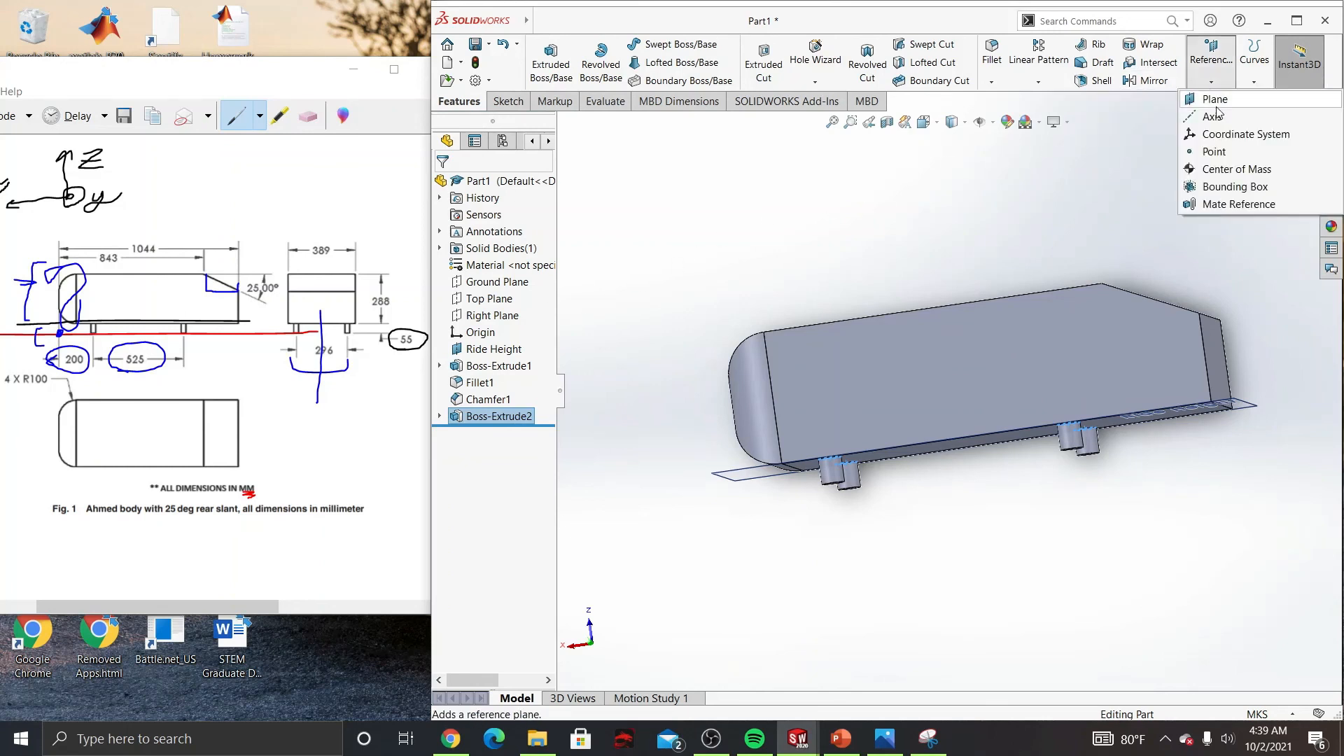
left_click(1212, 153)
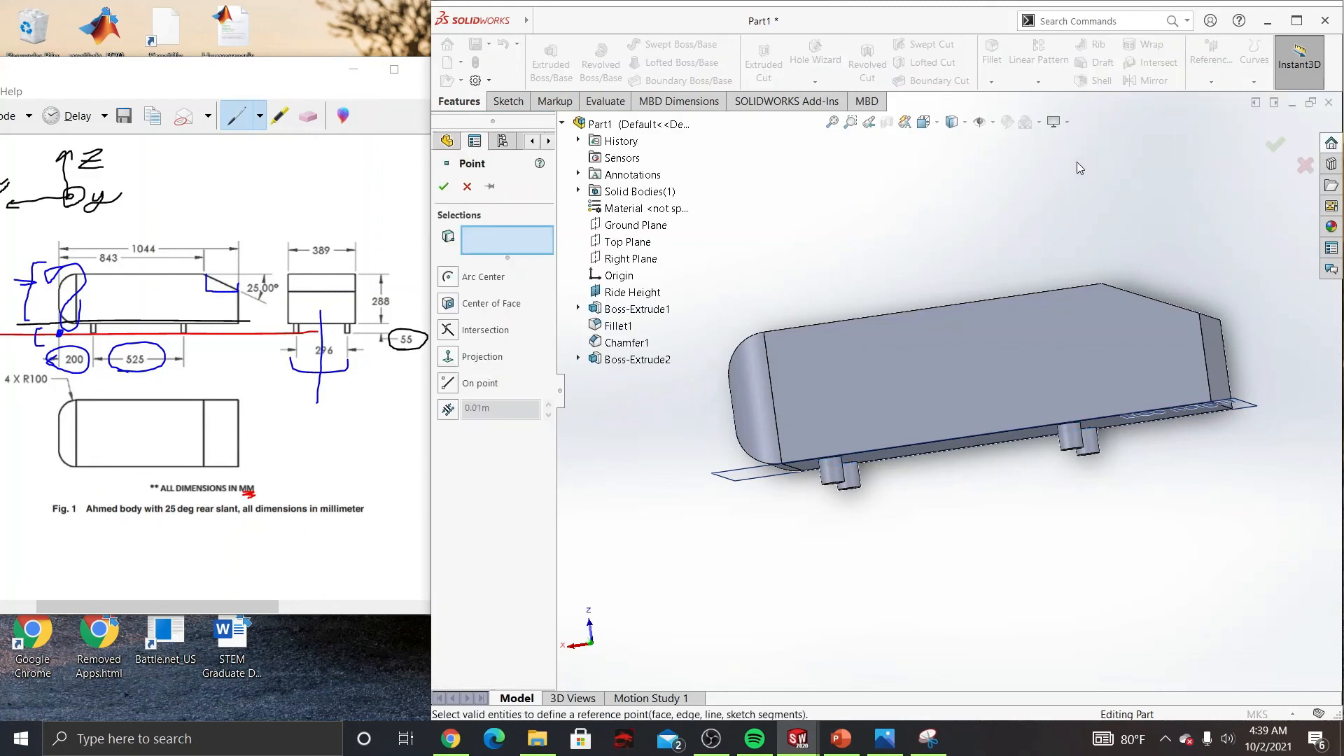
left_click(620, 278)
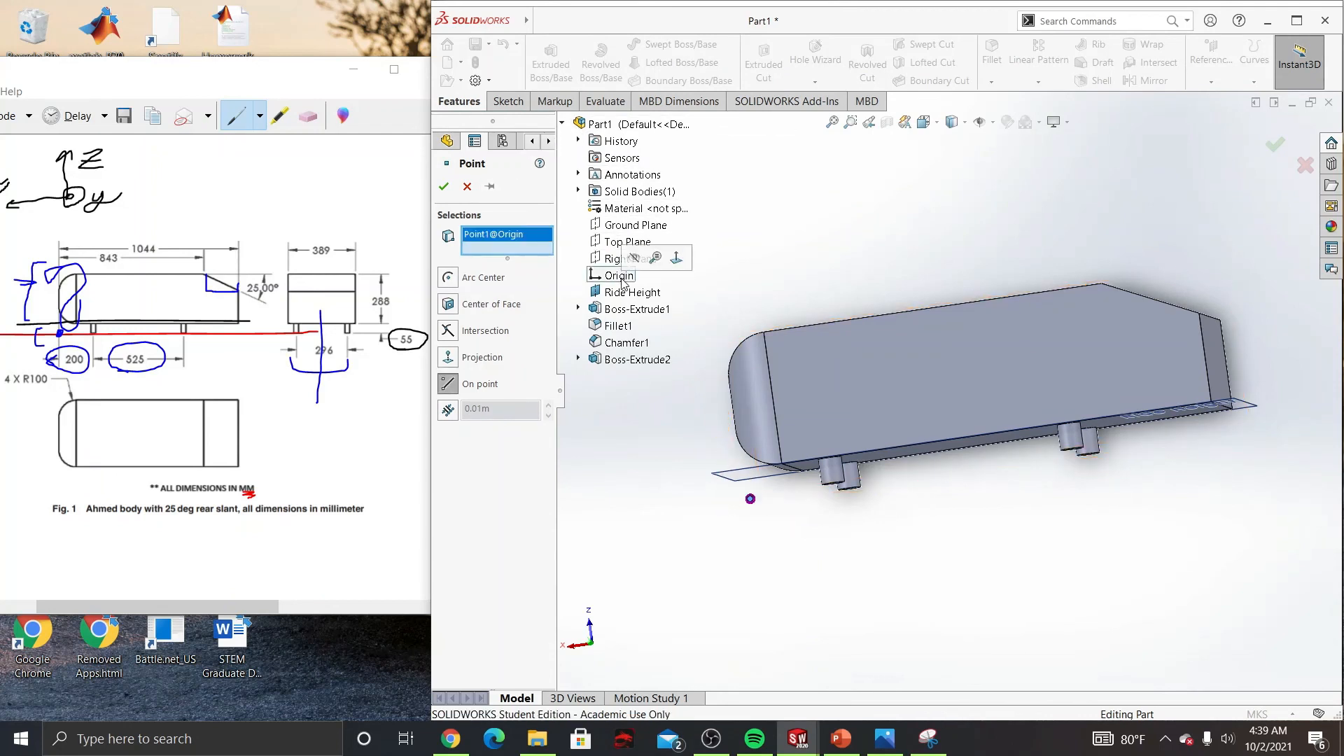
left_click(444, 186)
left_click(760, 281)
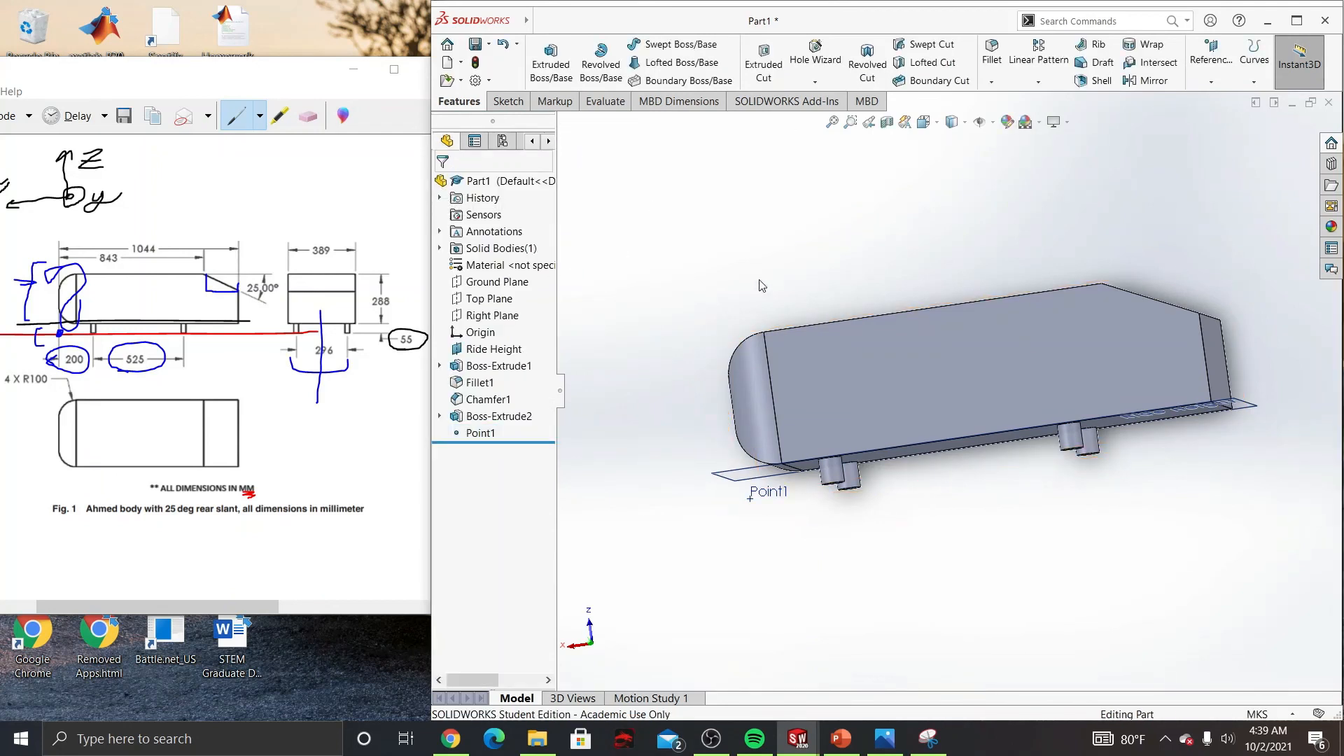
Step: Create a coordinate system at Point1 with its X axis along the long upper side edge of the body
left_click(1198, 85)
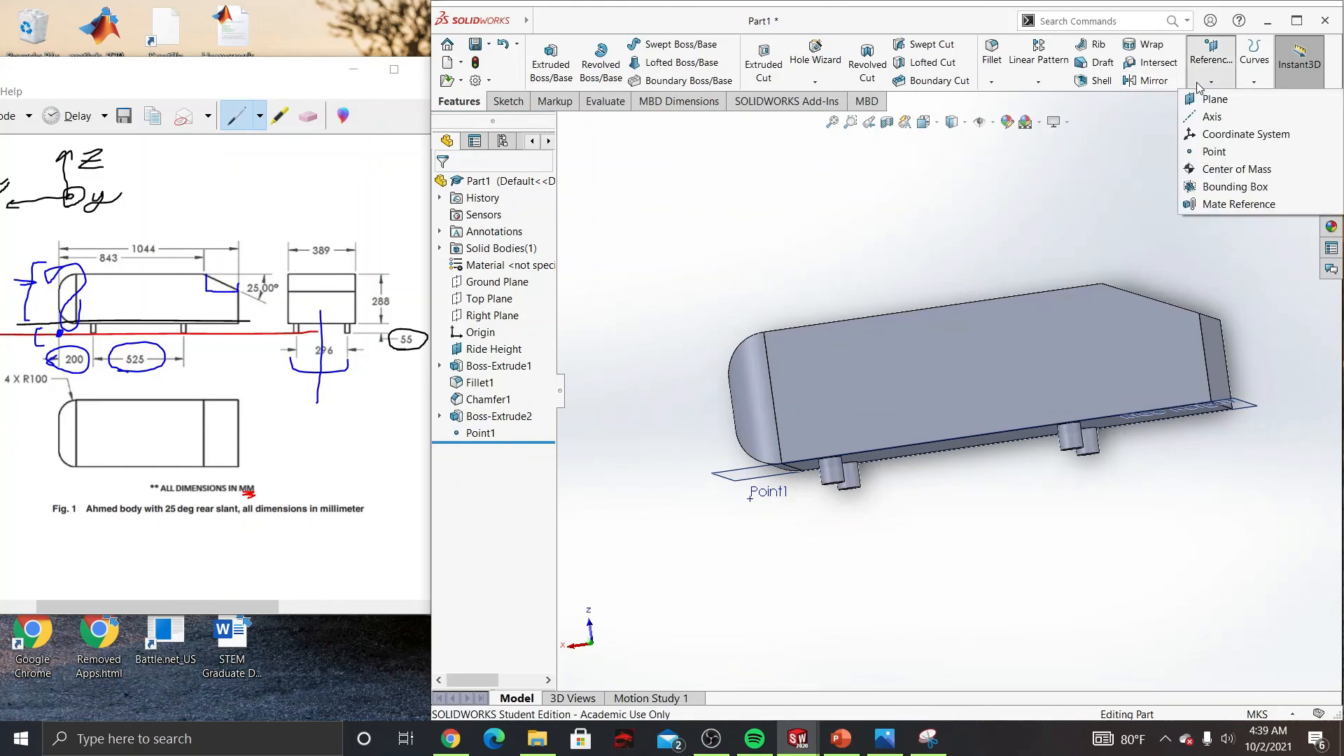
left_click(1220, 135)
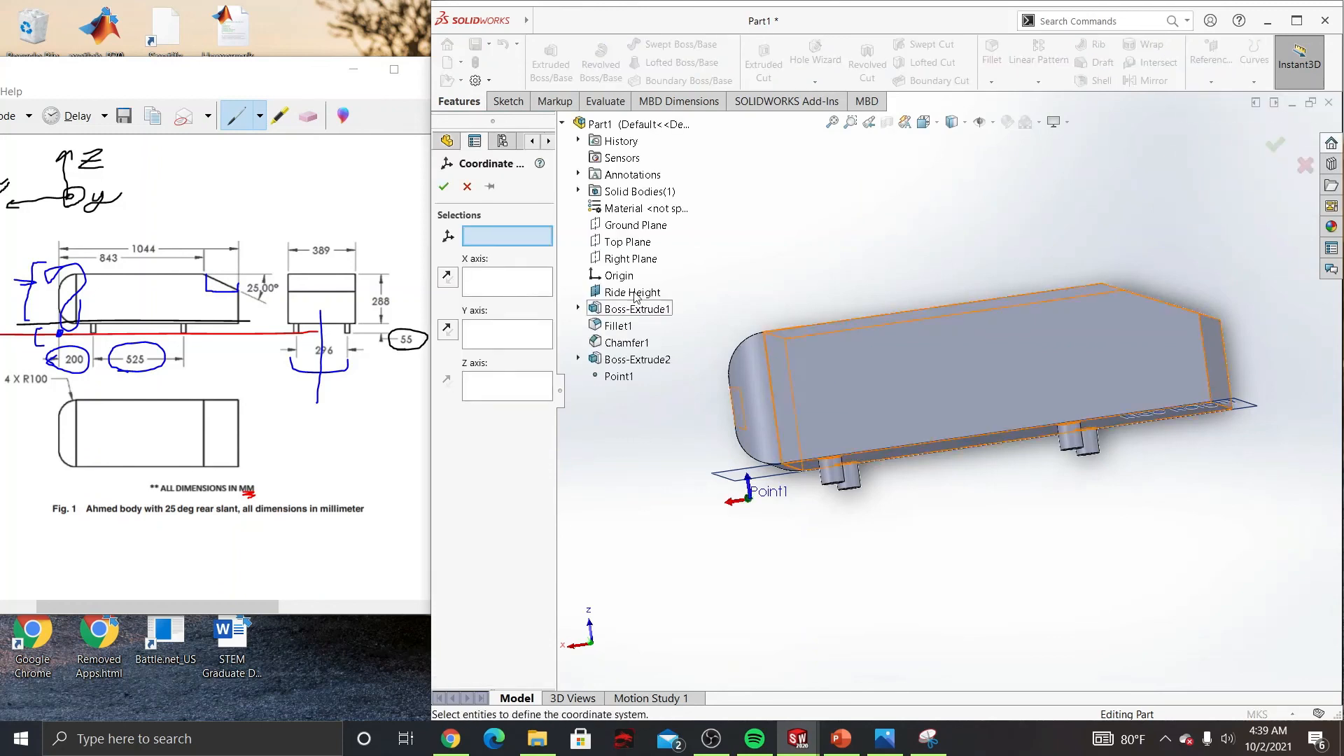
left_click(618, 376)
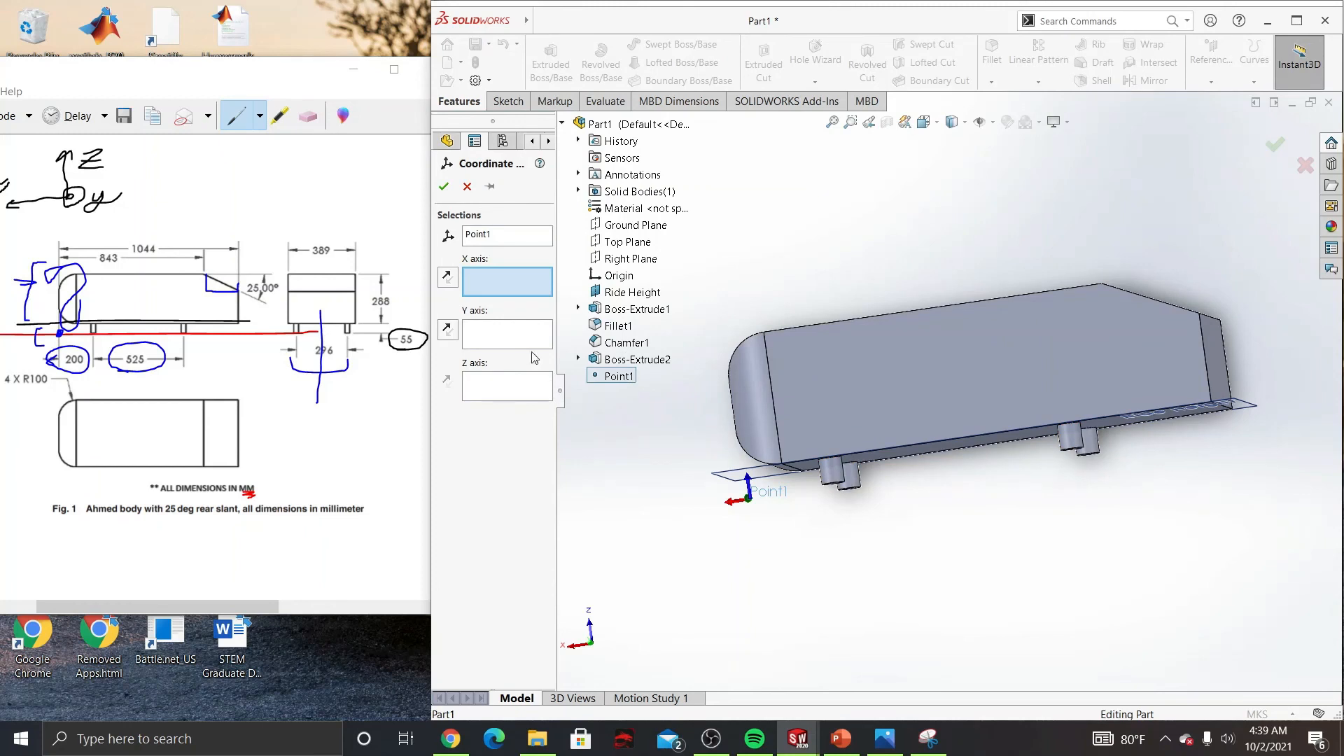
middle_click_drag(917, 388, 791, 449)
middle_click_drag(739, 405, 826, 389, "ctrl")
scroll(832, 399, "up", 3)
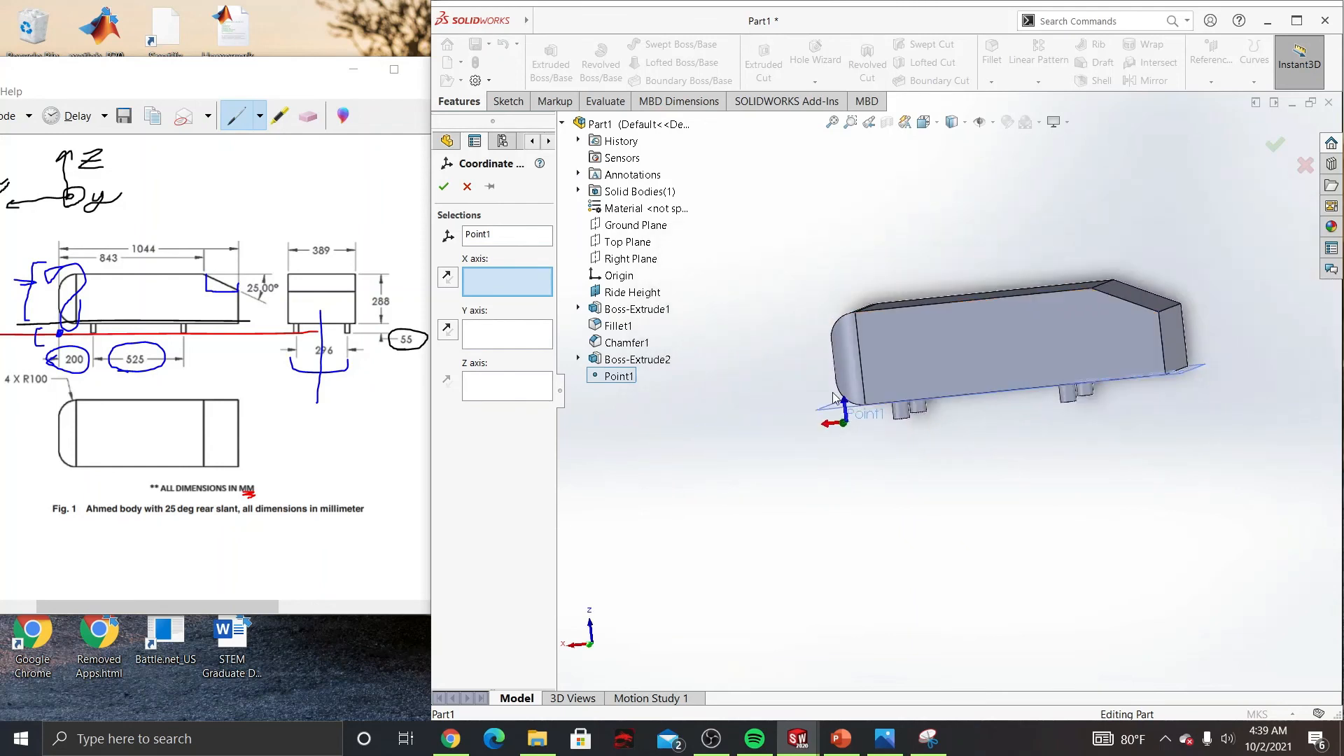
scroll(833, 398, "down", 3)
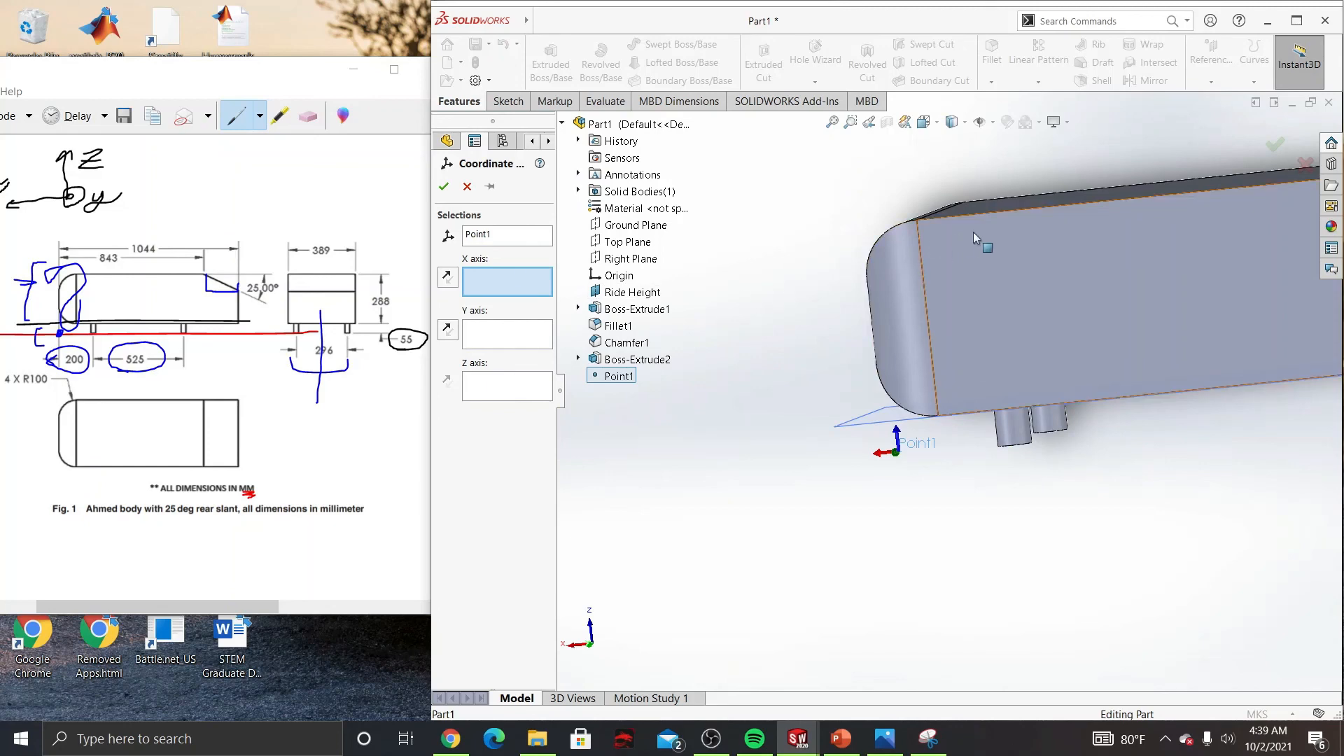
left_click(955, 217)
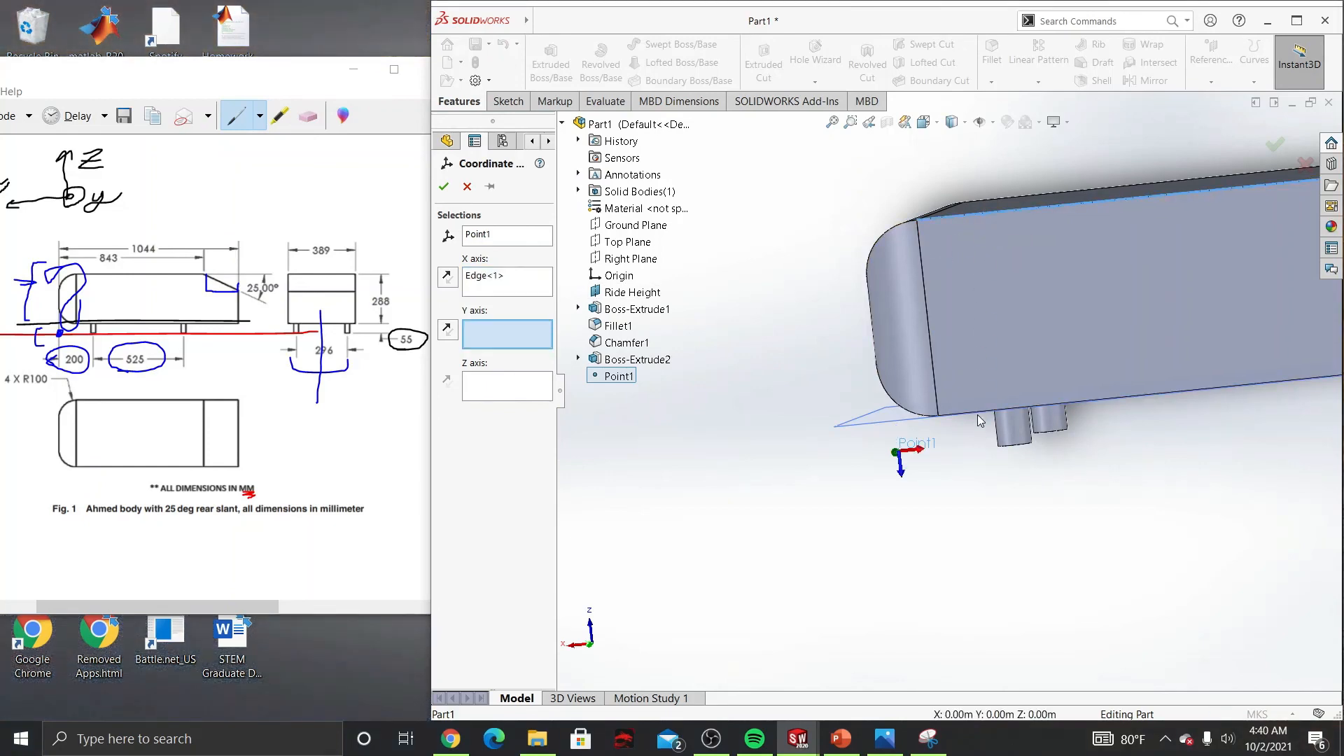
middle_click_drag(951, 393, 1084, 390)
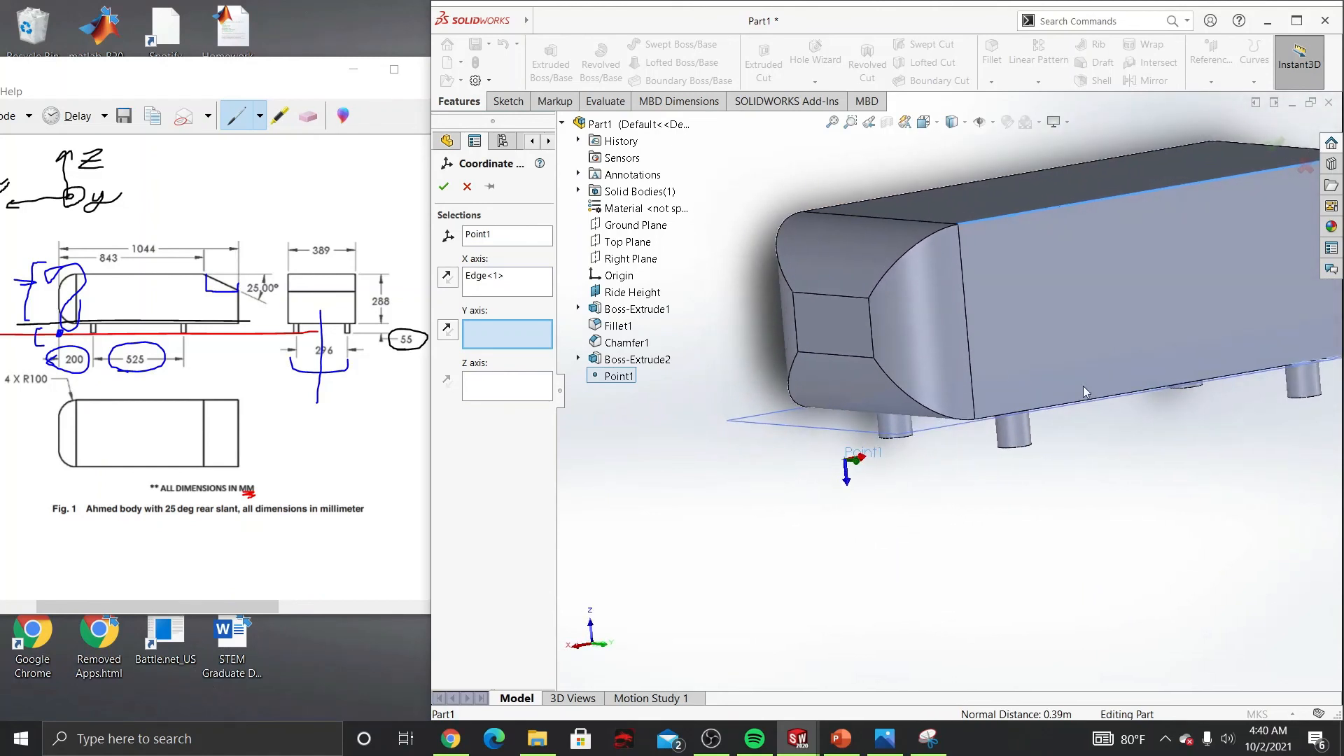
scroll(879, 470, "down", 3)
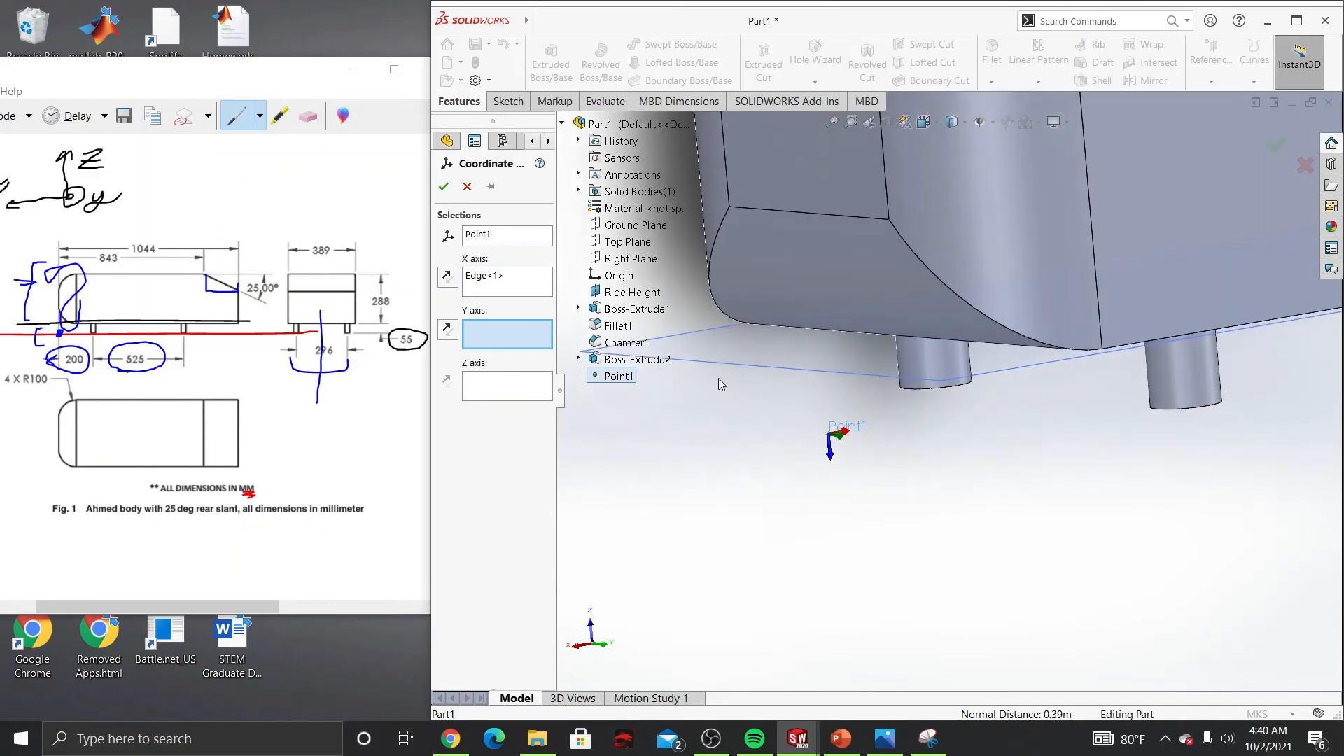
left_click(443, 186)
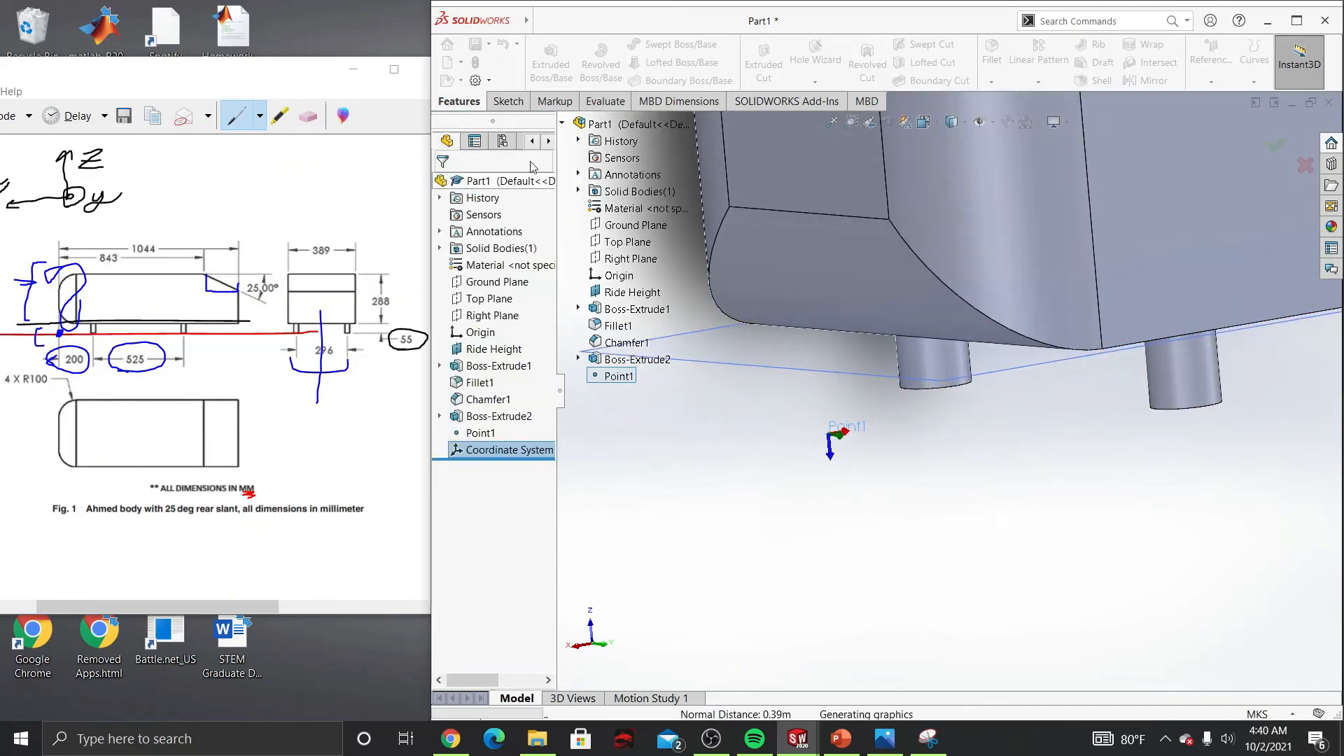
Step: Maximise the modelling window and start saving the part under a new name in Parasolid (*.x_t;*.x_b) format
left_click_drag(910, 32, 746, 50)
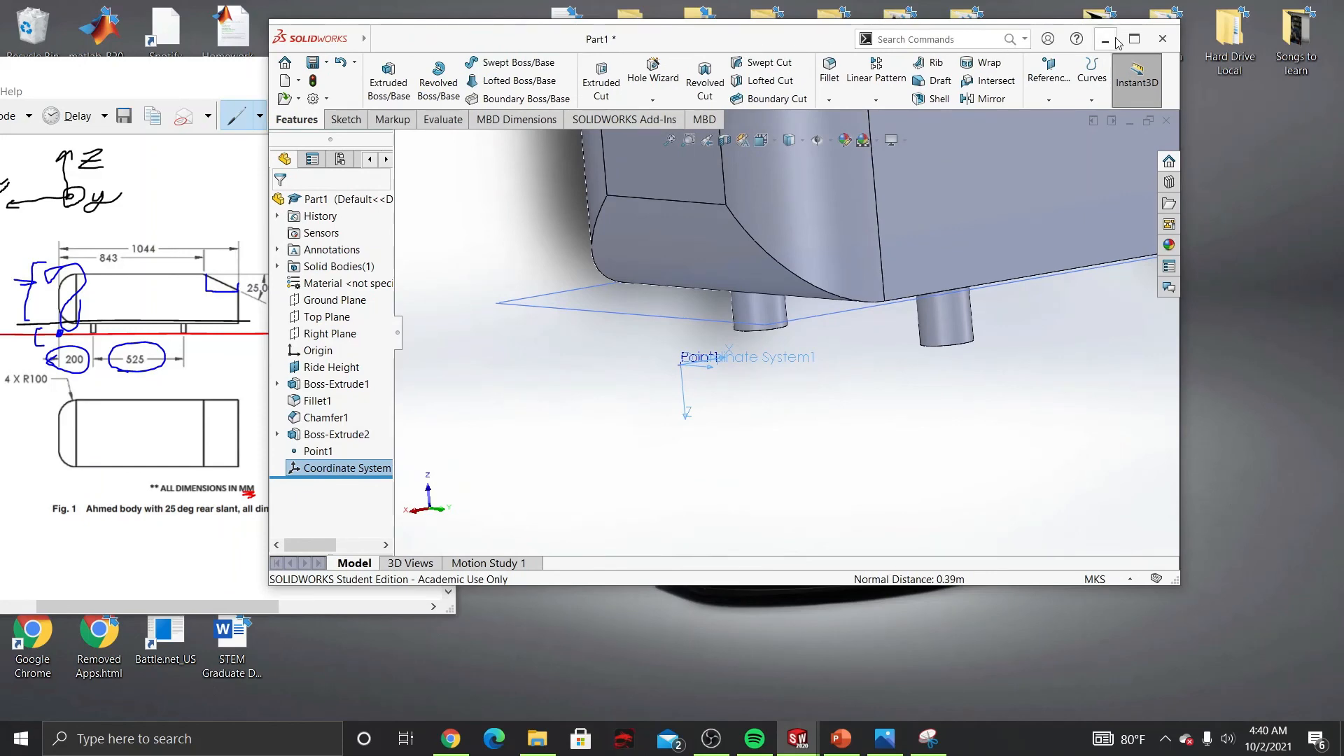
left_click(1135, 40)
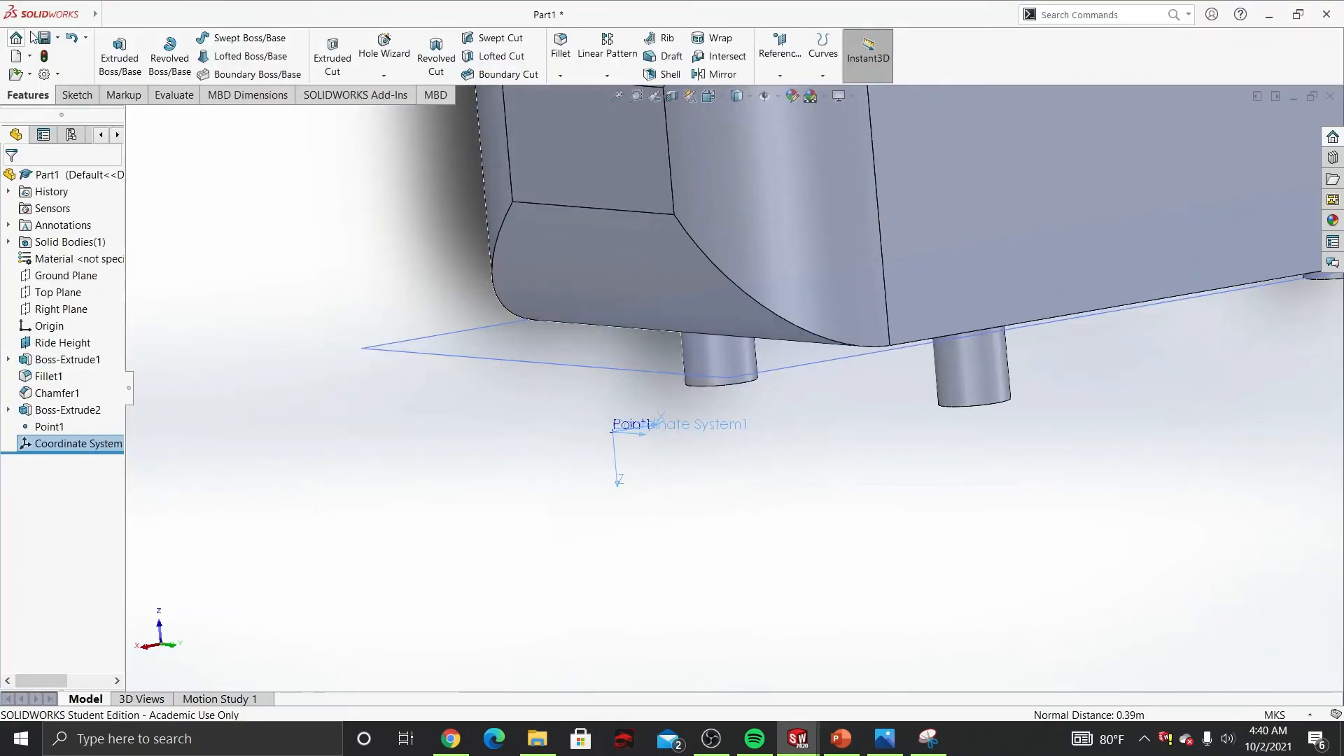
left_click(109, 15)
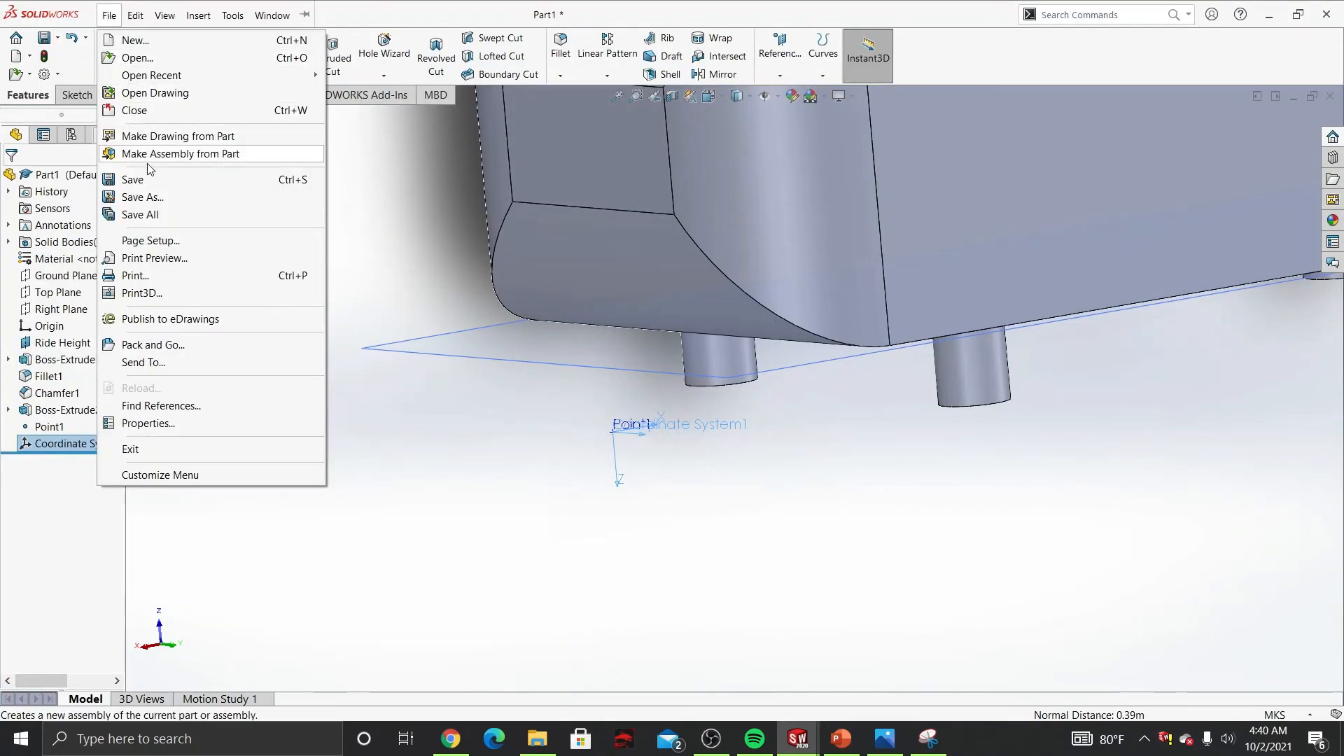
left_click(151, 196)
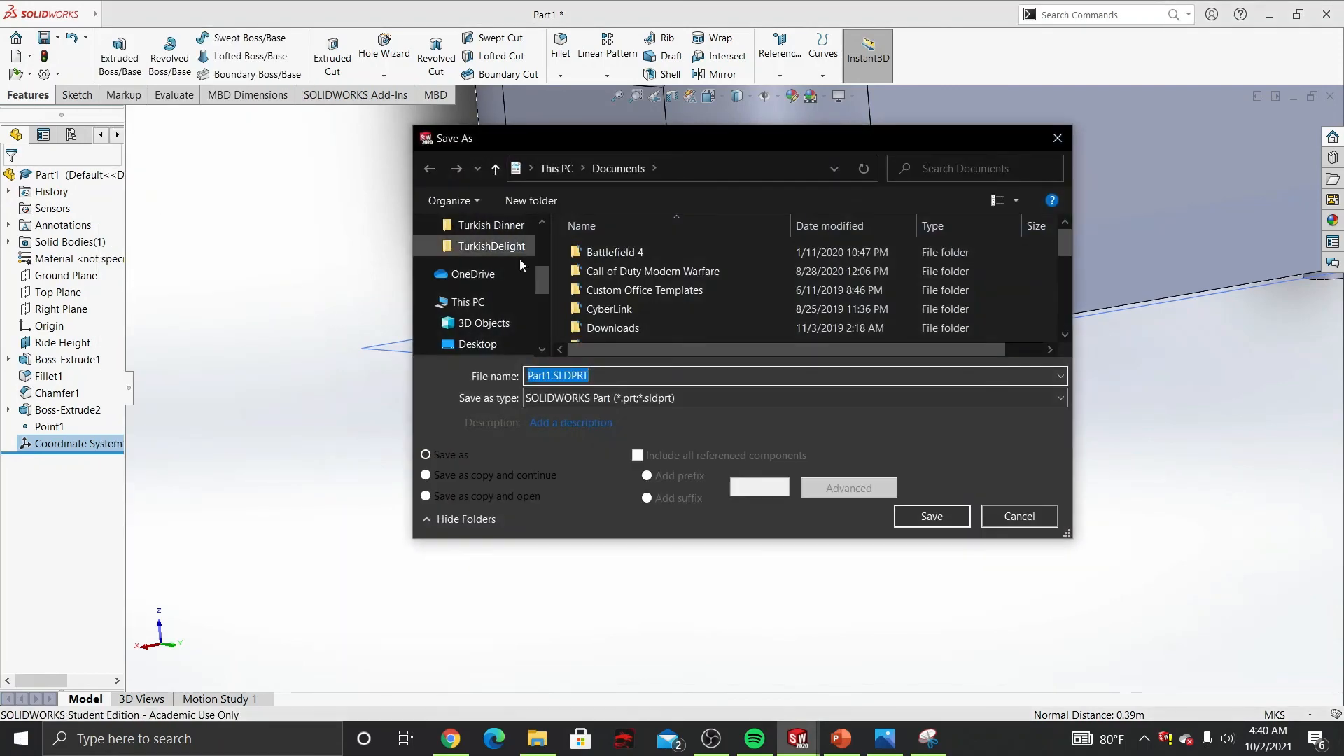
left_click(671, 397)
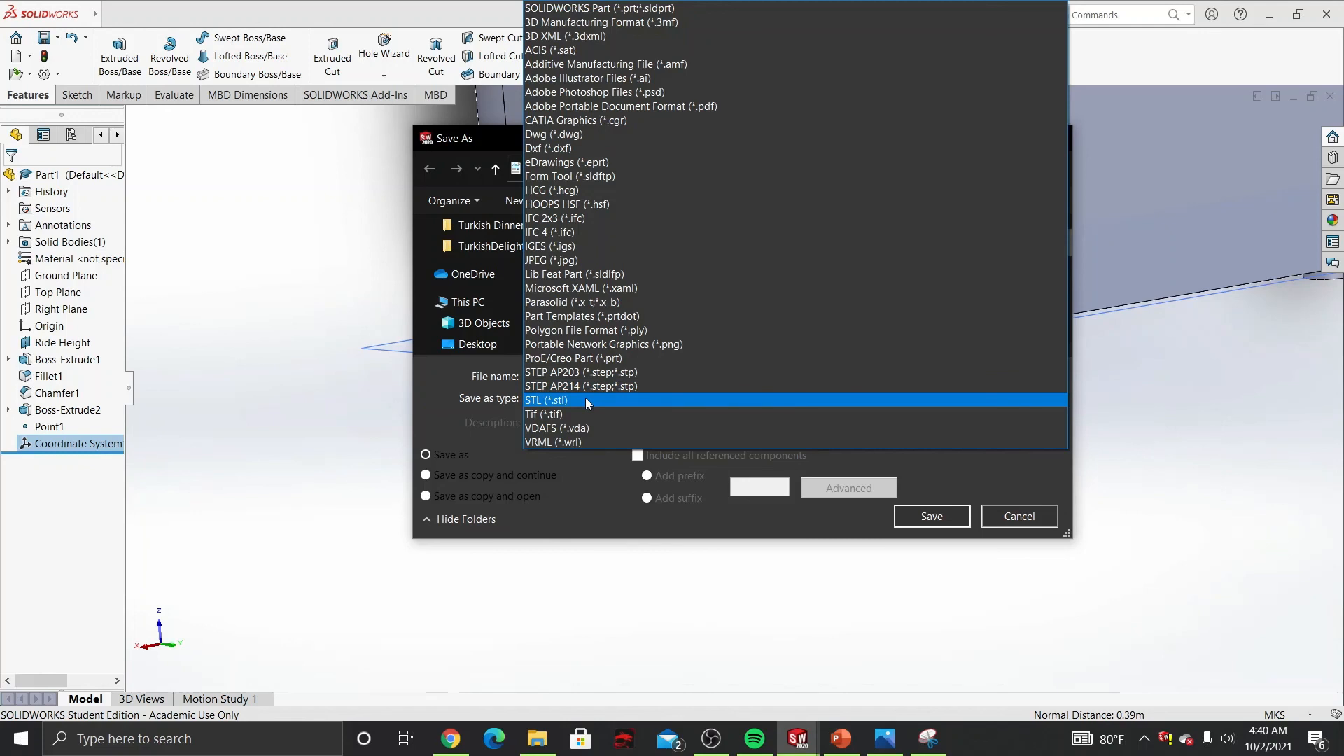
left_click(623, 304)
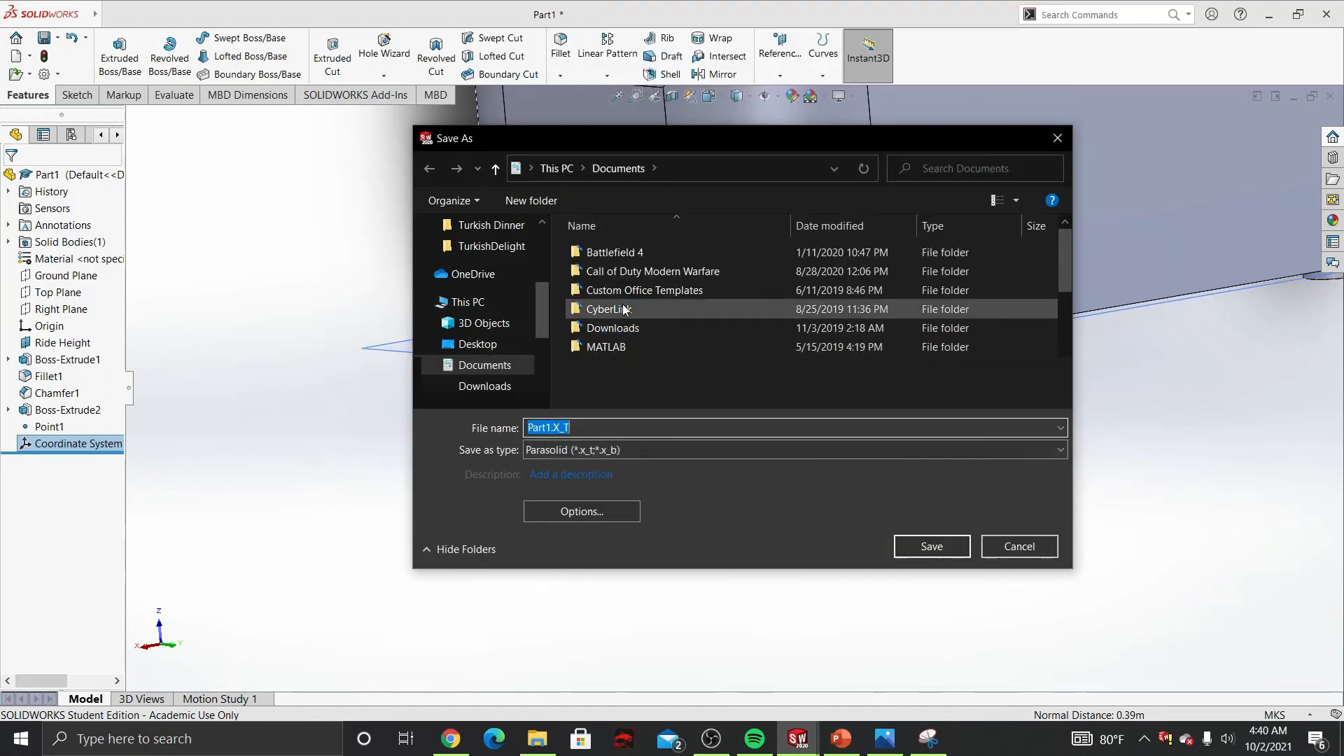
Step: Try Coordinate System1 as the output coordinate system in the Parasolid export options, and set it back to default
left_click(601, 511)
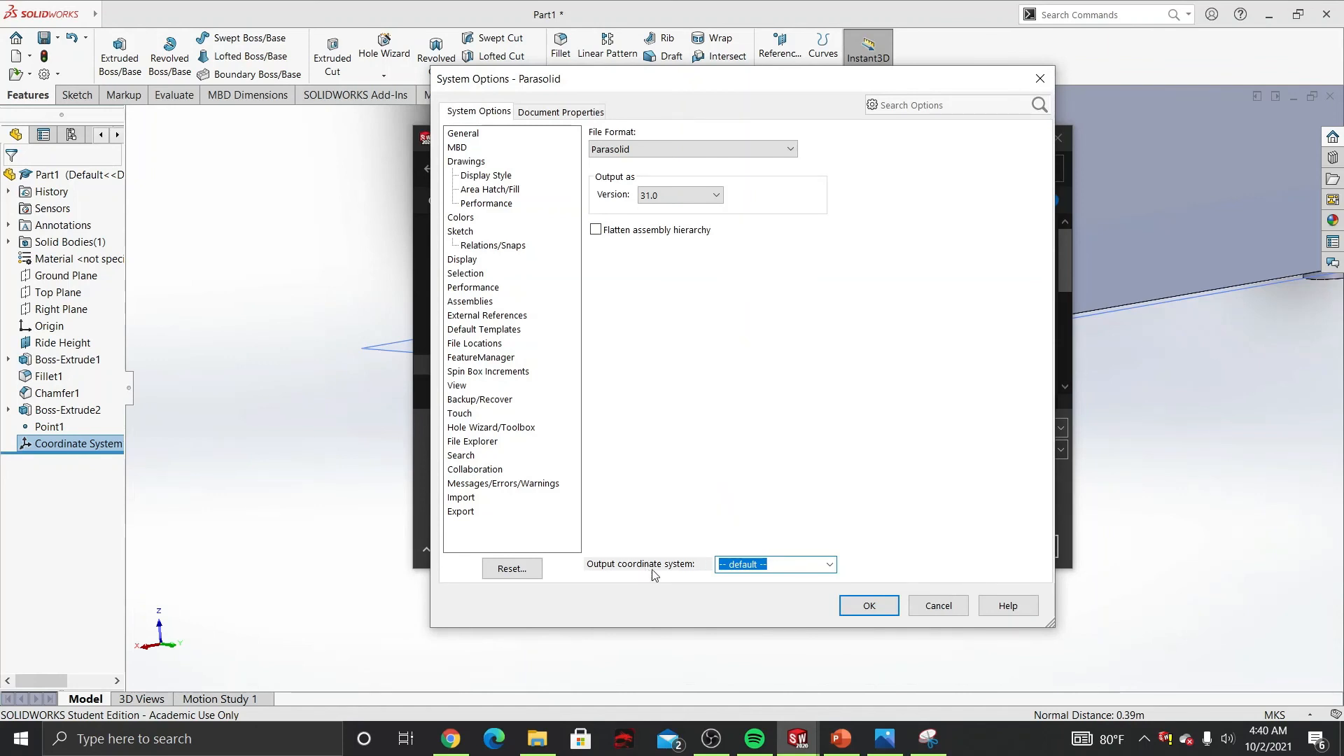
left_click(828, 566)
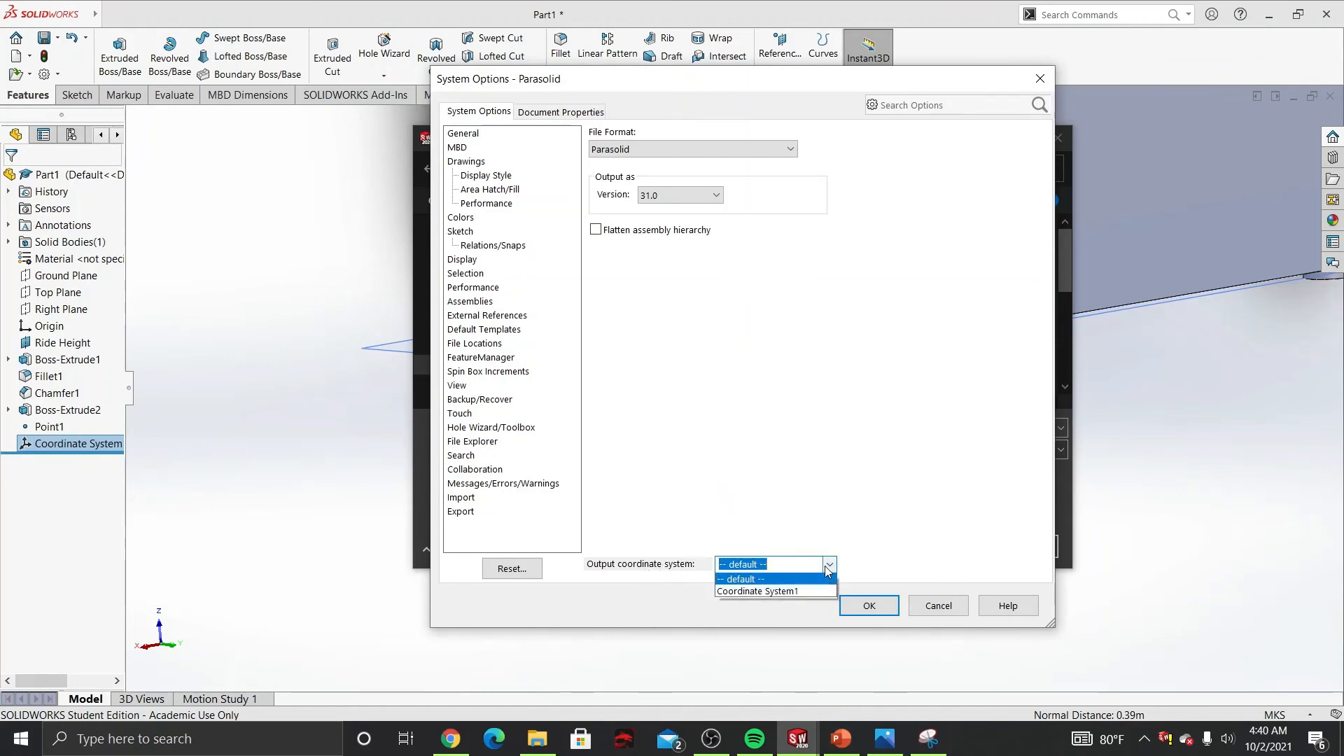
left_click(797, 592)
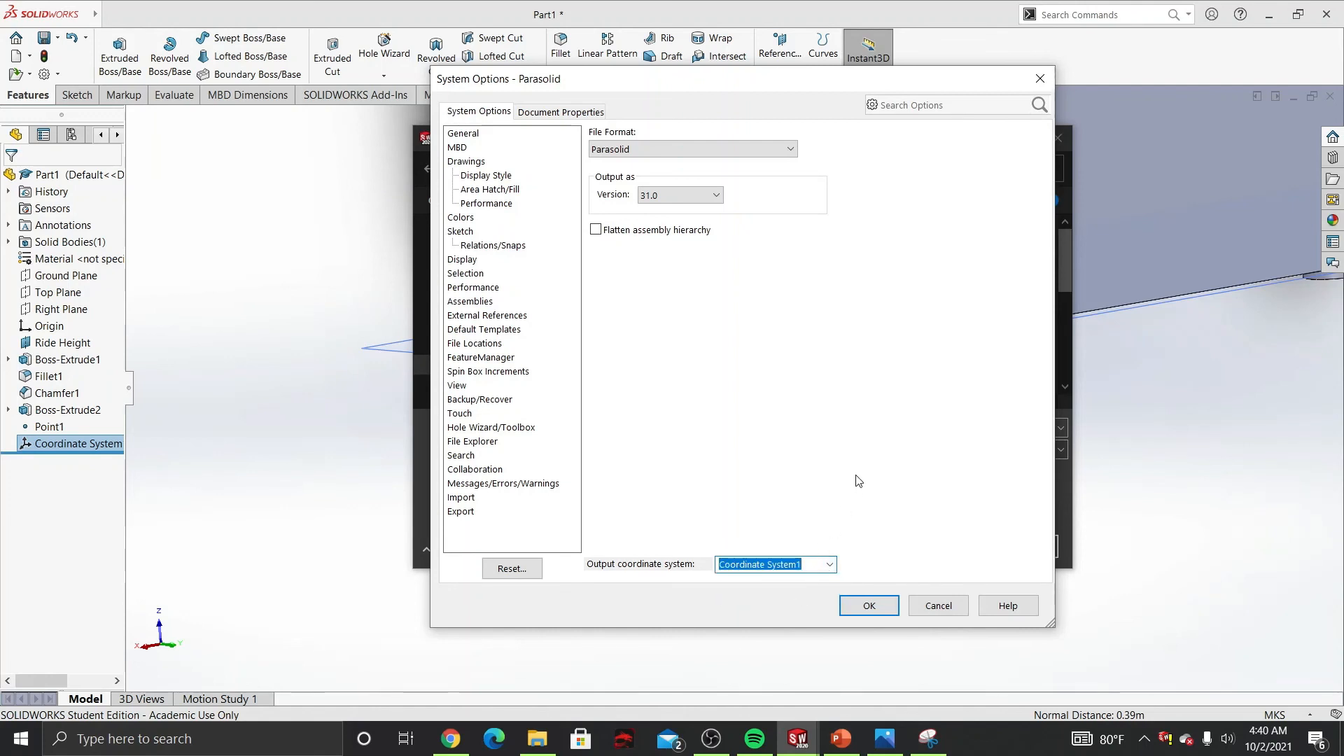
left_click(828, 565)
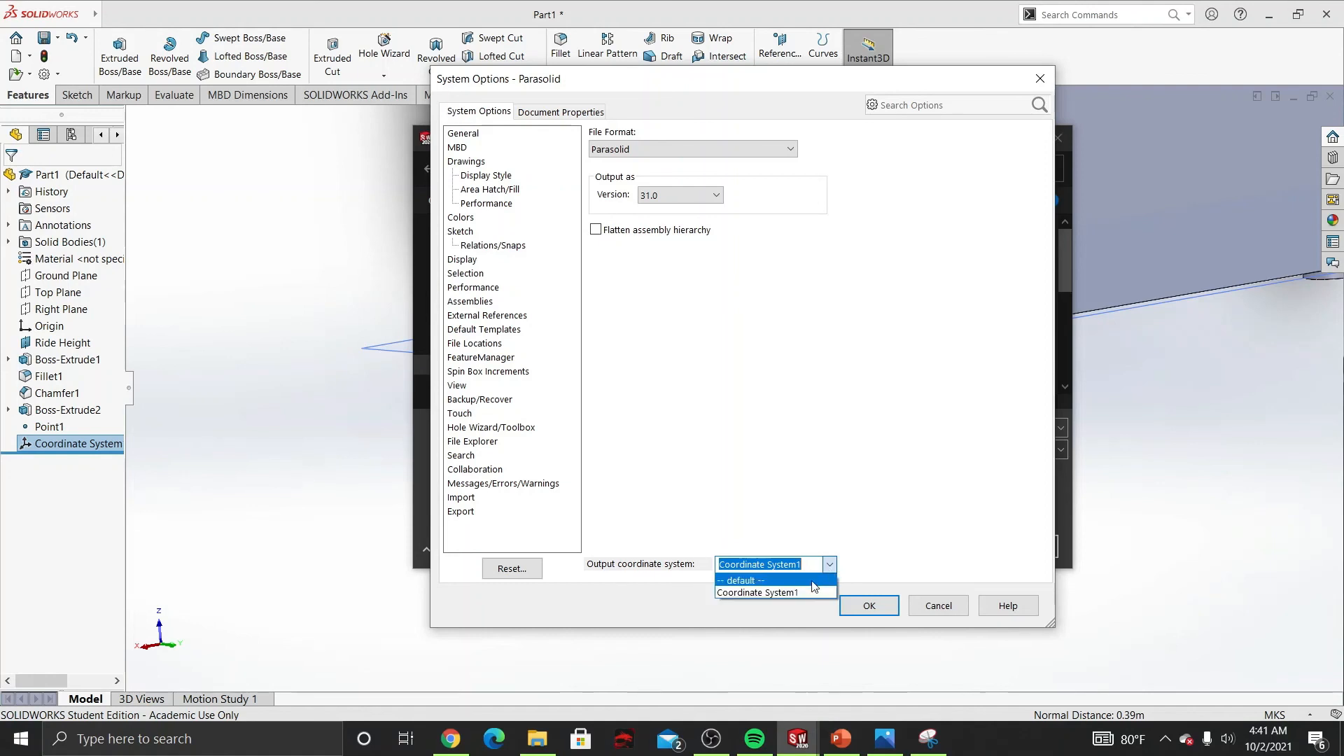
left_click(812, 581)
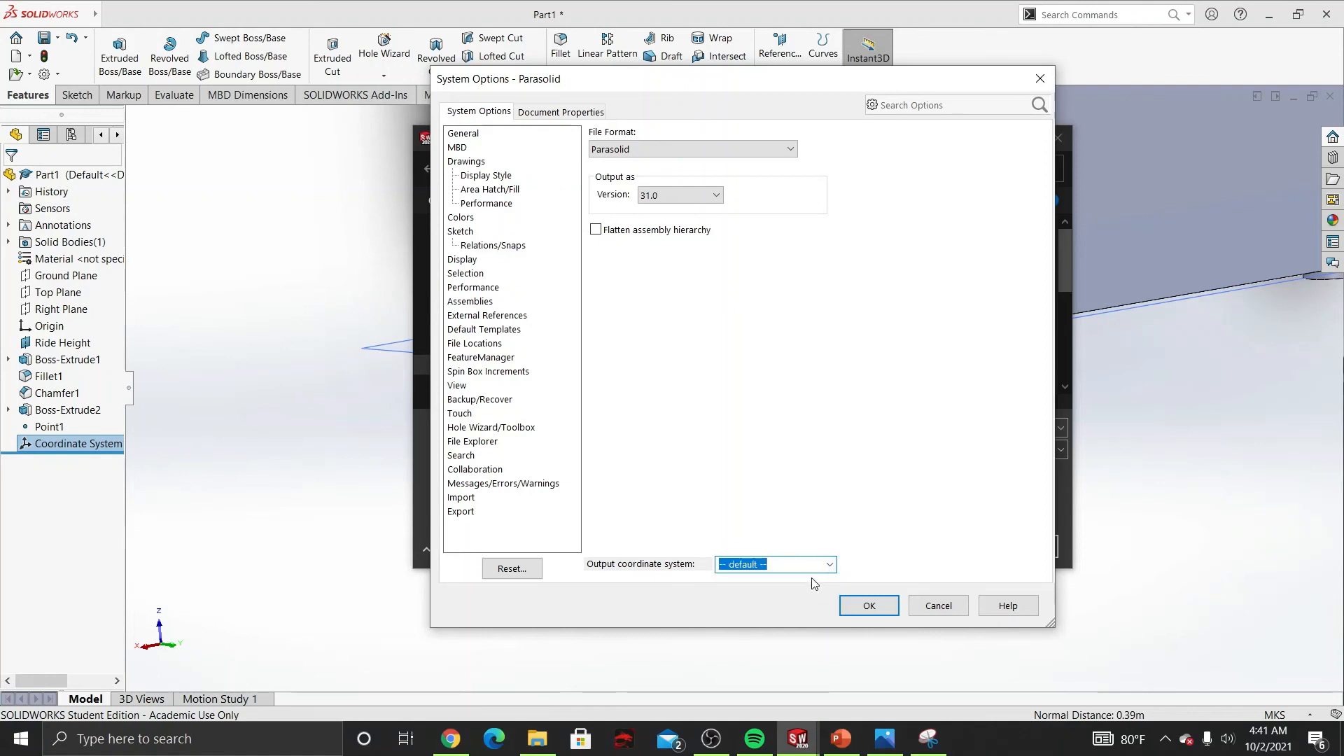
left_click(863, 611)
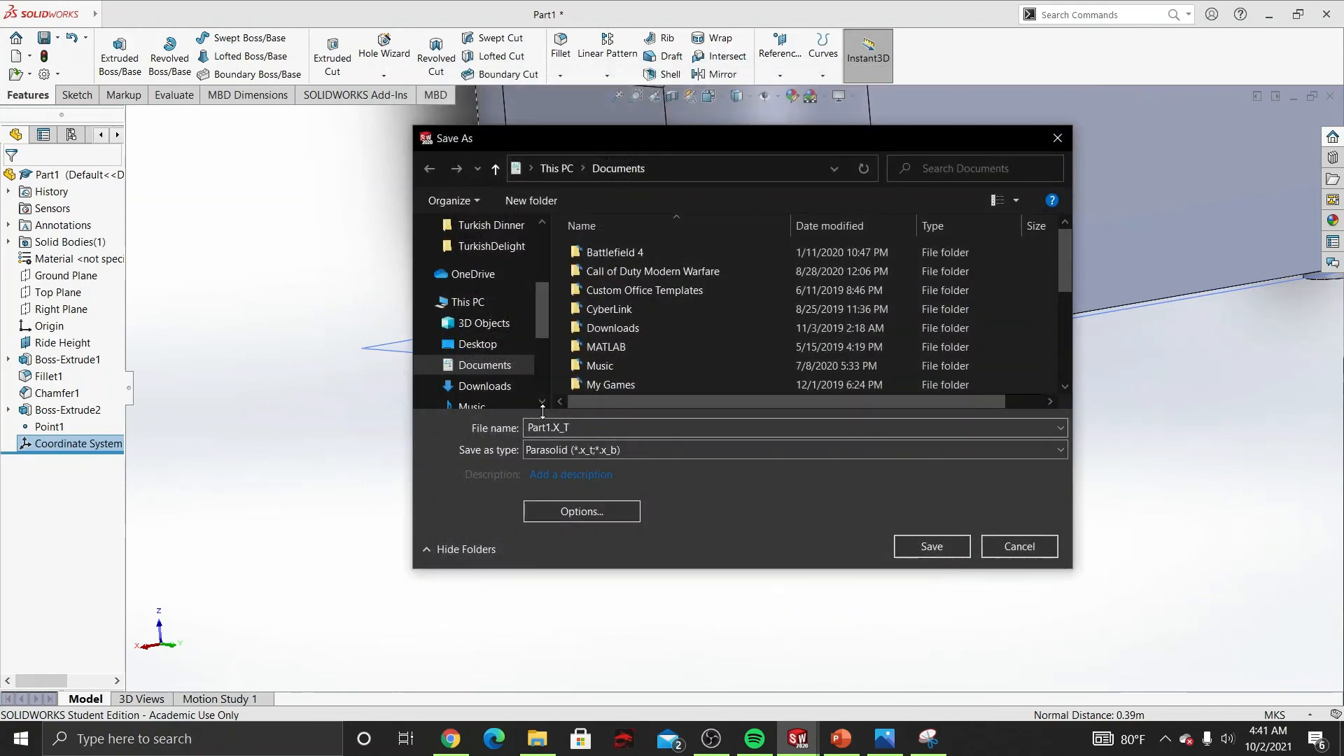
Step: Save the Parasolid export to the Desktop with the file name Ahmed Body
left_click(490, 344)
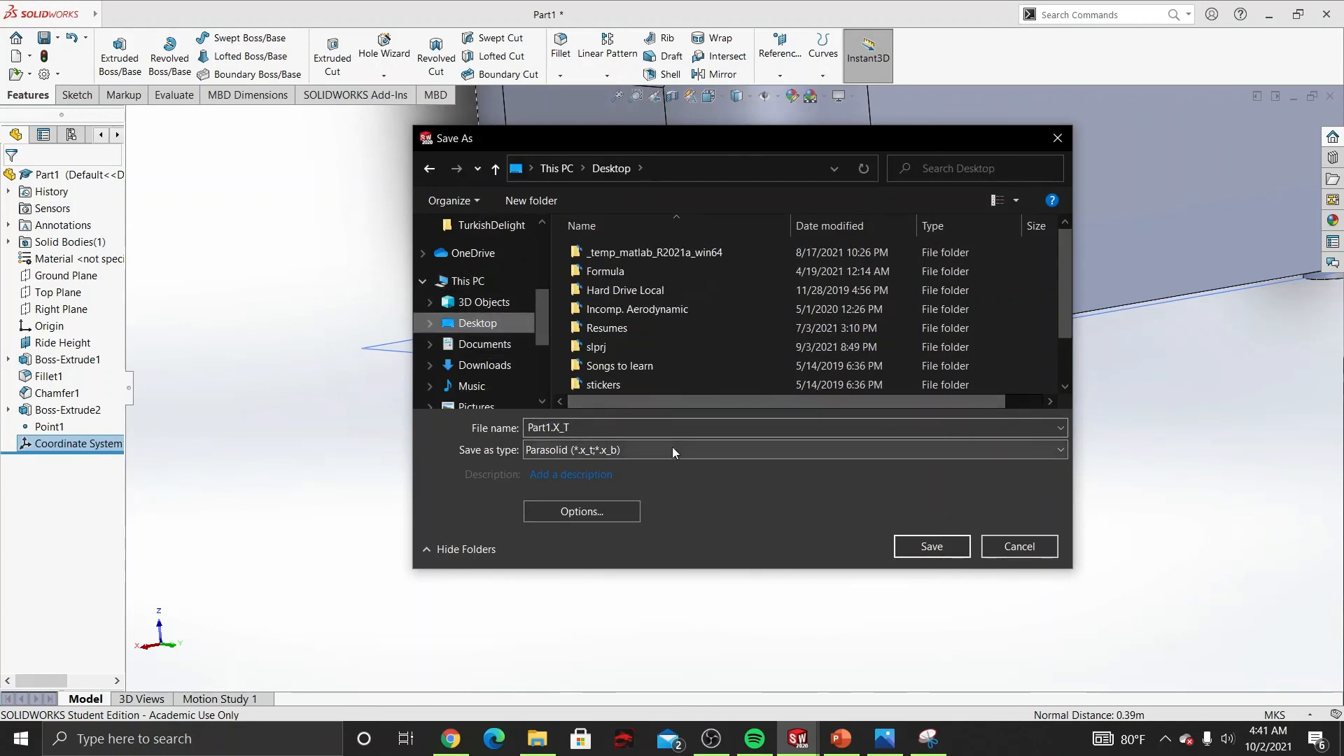
left_click_drag(660, 425, 495, 425)
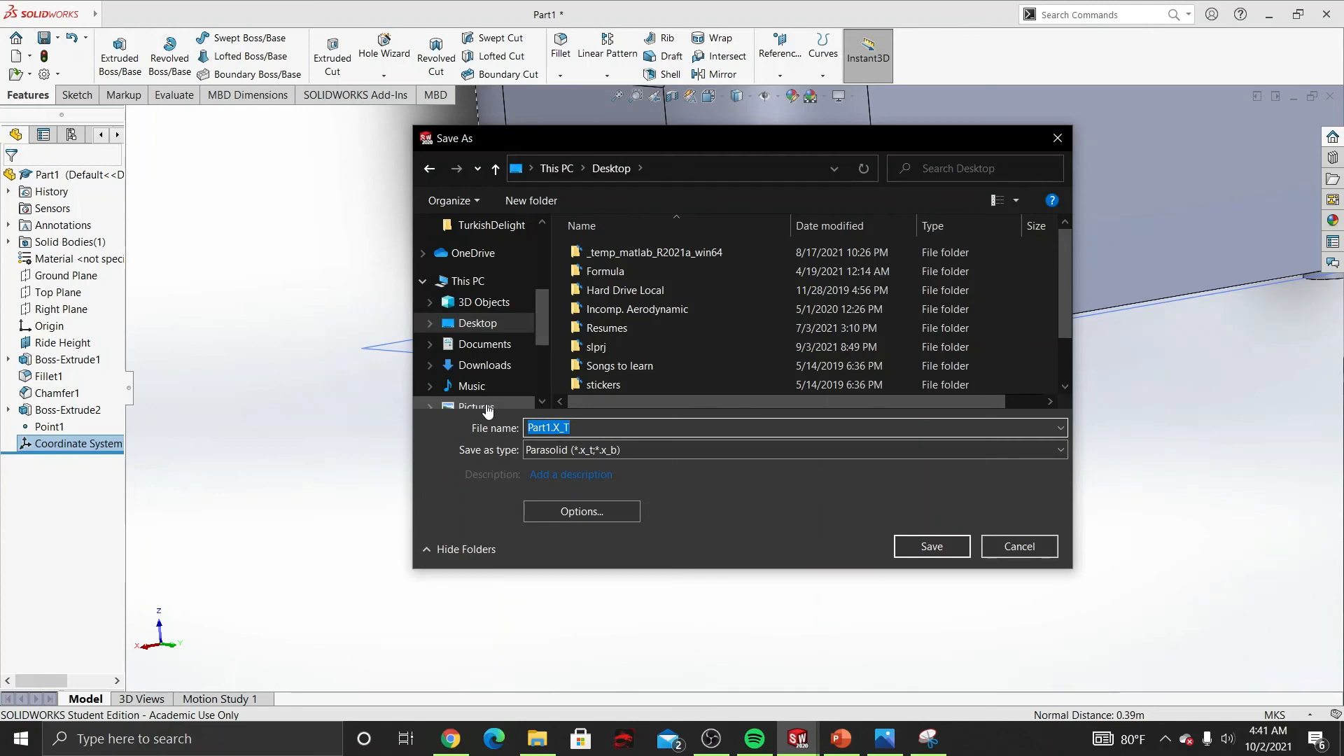
type("Ahmed Body")
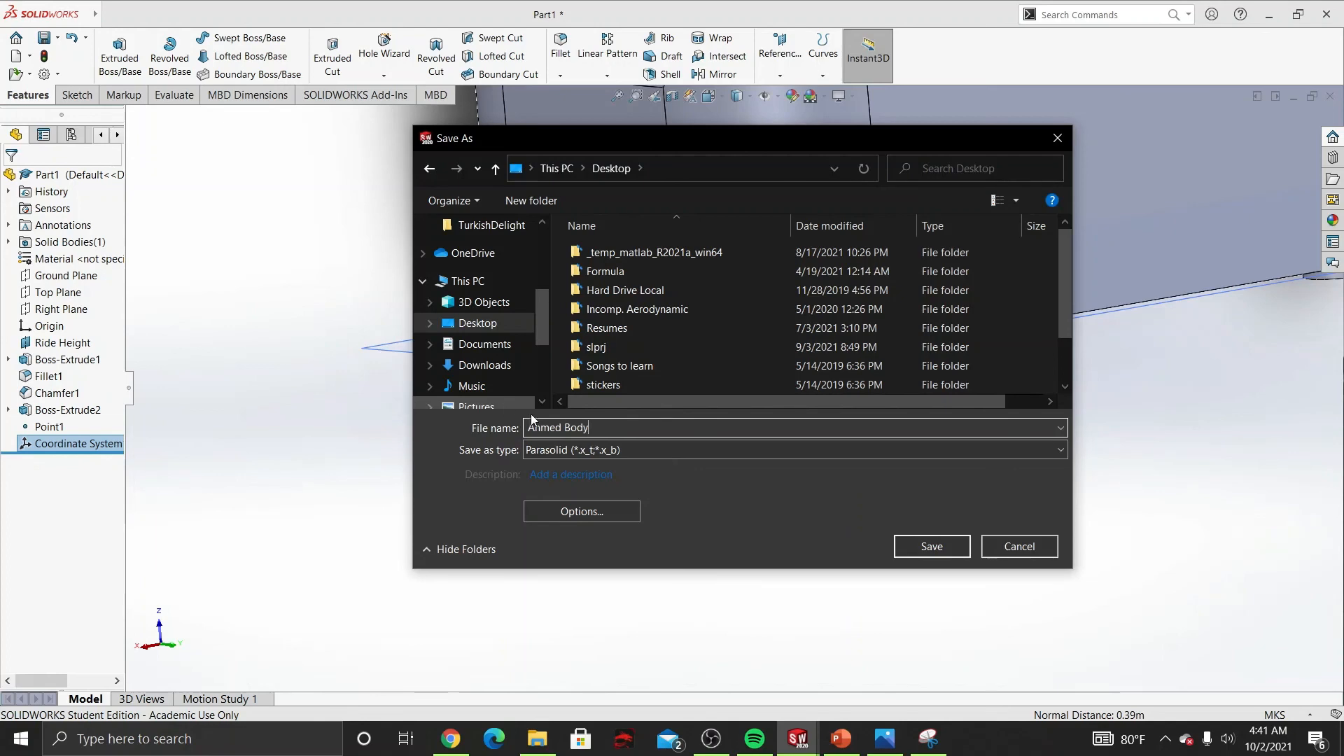
left_click(920, 547)
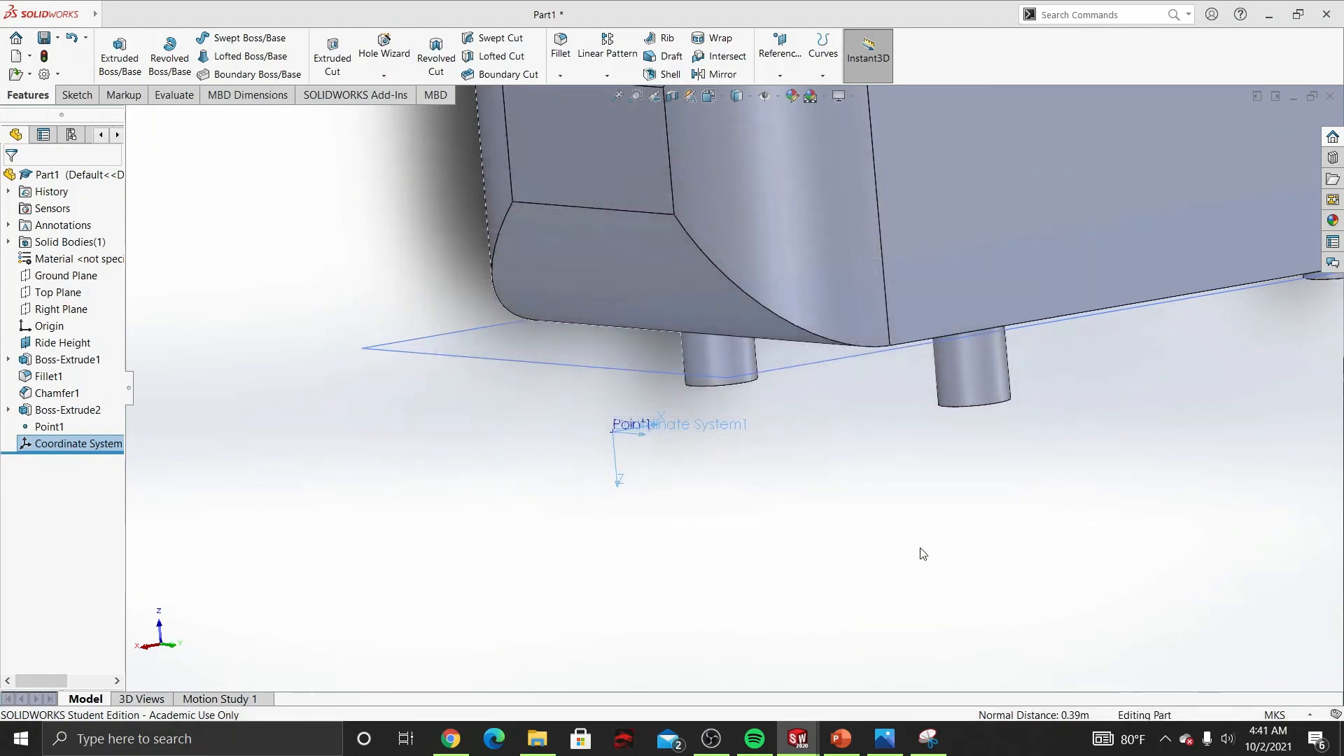
scroll(921, 550, "down", 3)
scroll(921, 550, "up", 4)
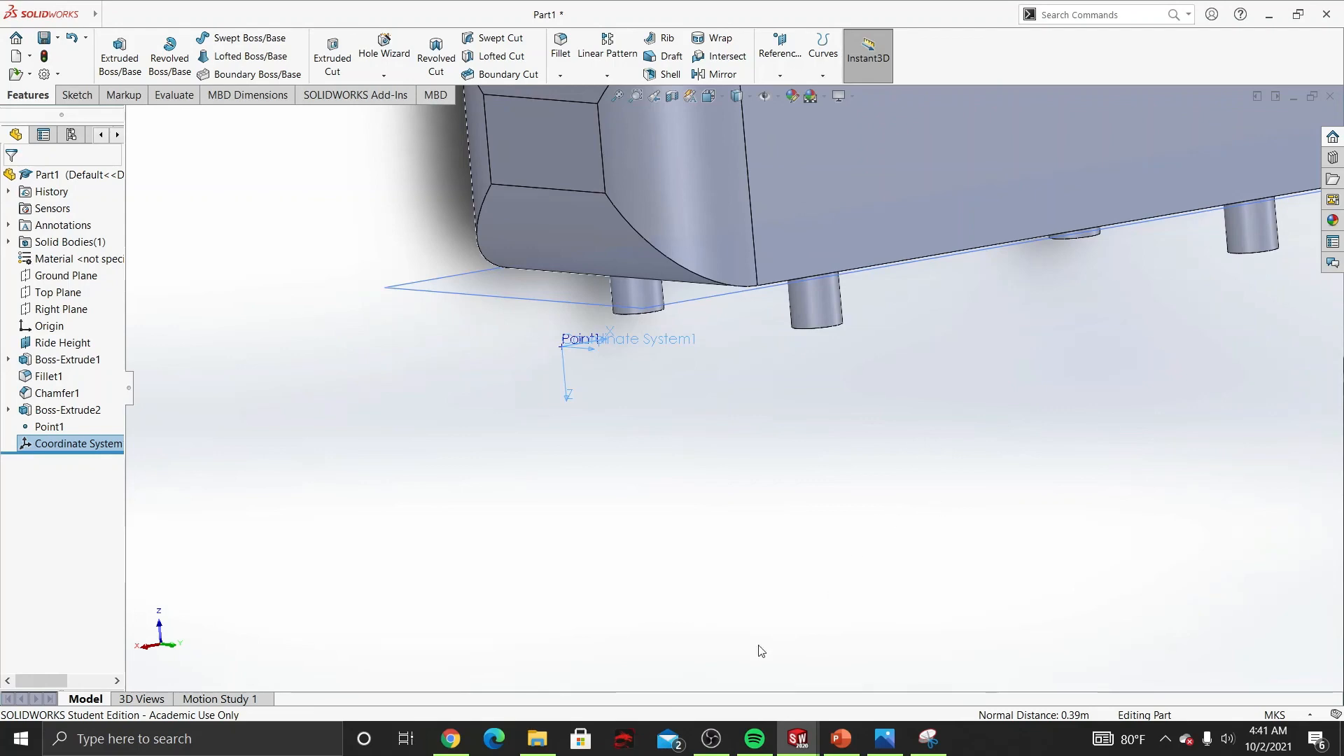
left_click(717, 737)
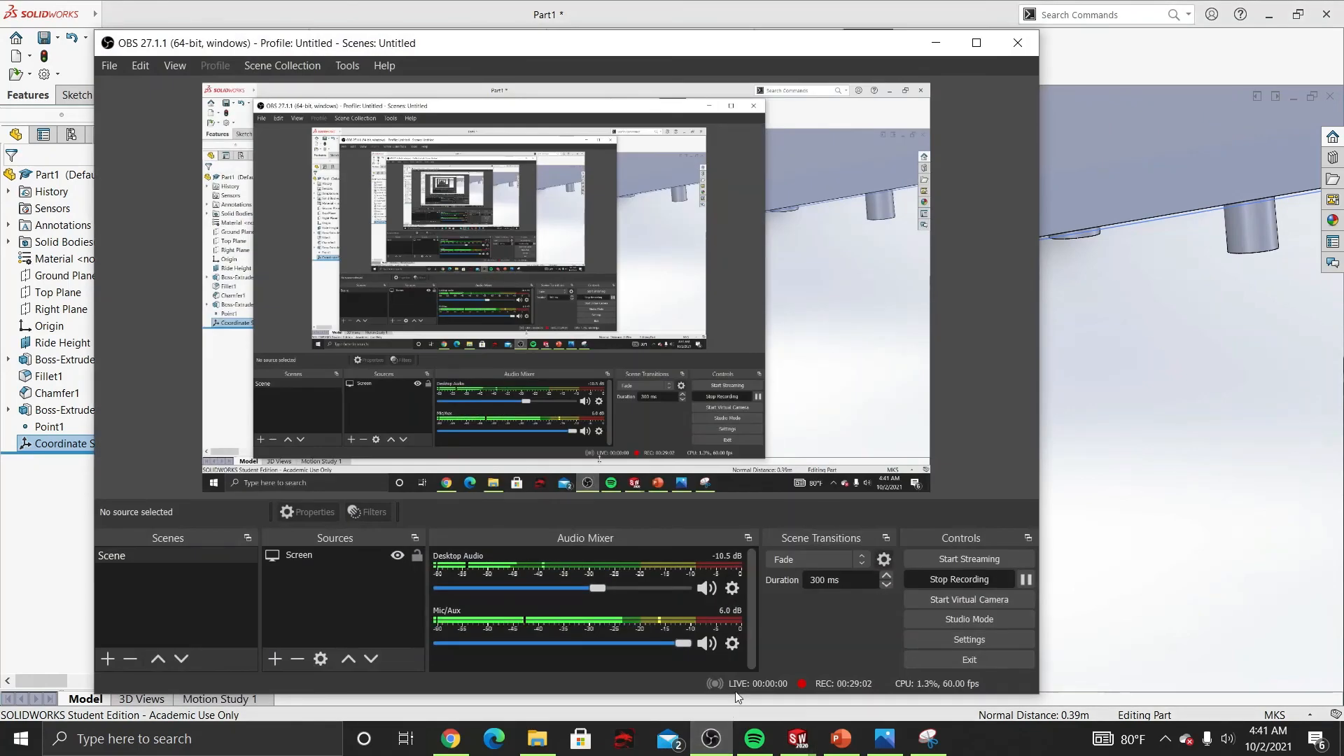